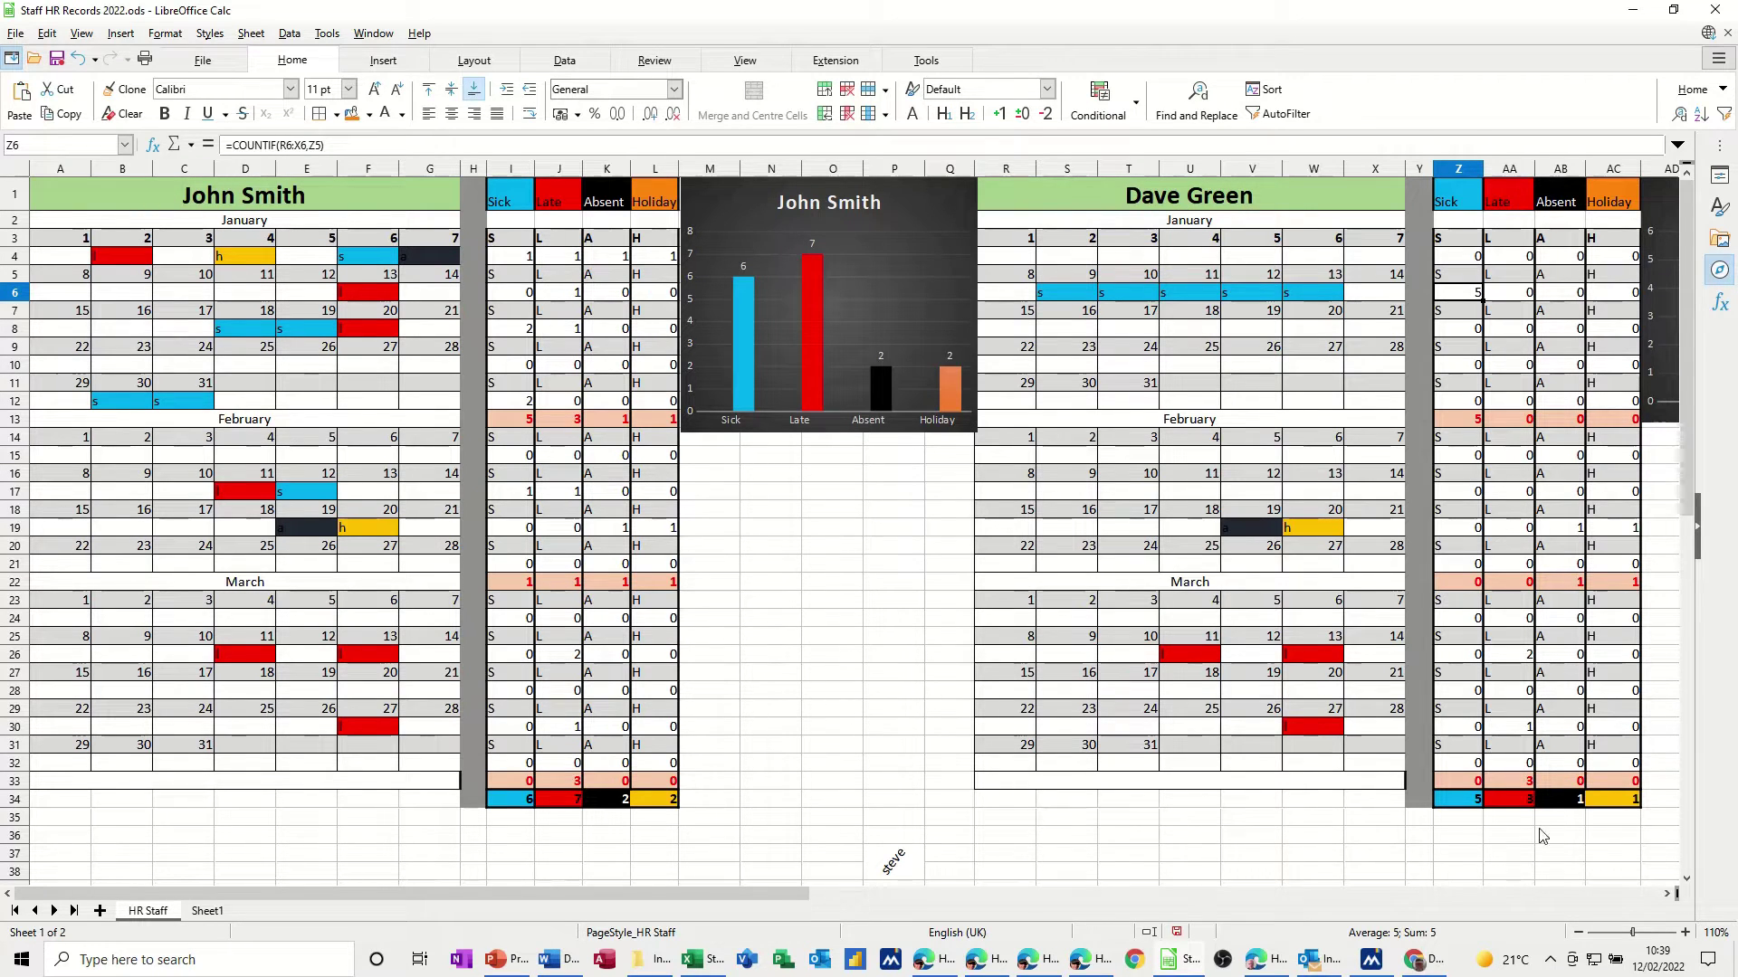
Step: Zoom the sheet out from 110% to 90% so both calendars and charts show
left_click(1576, 935)
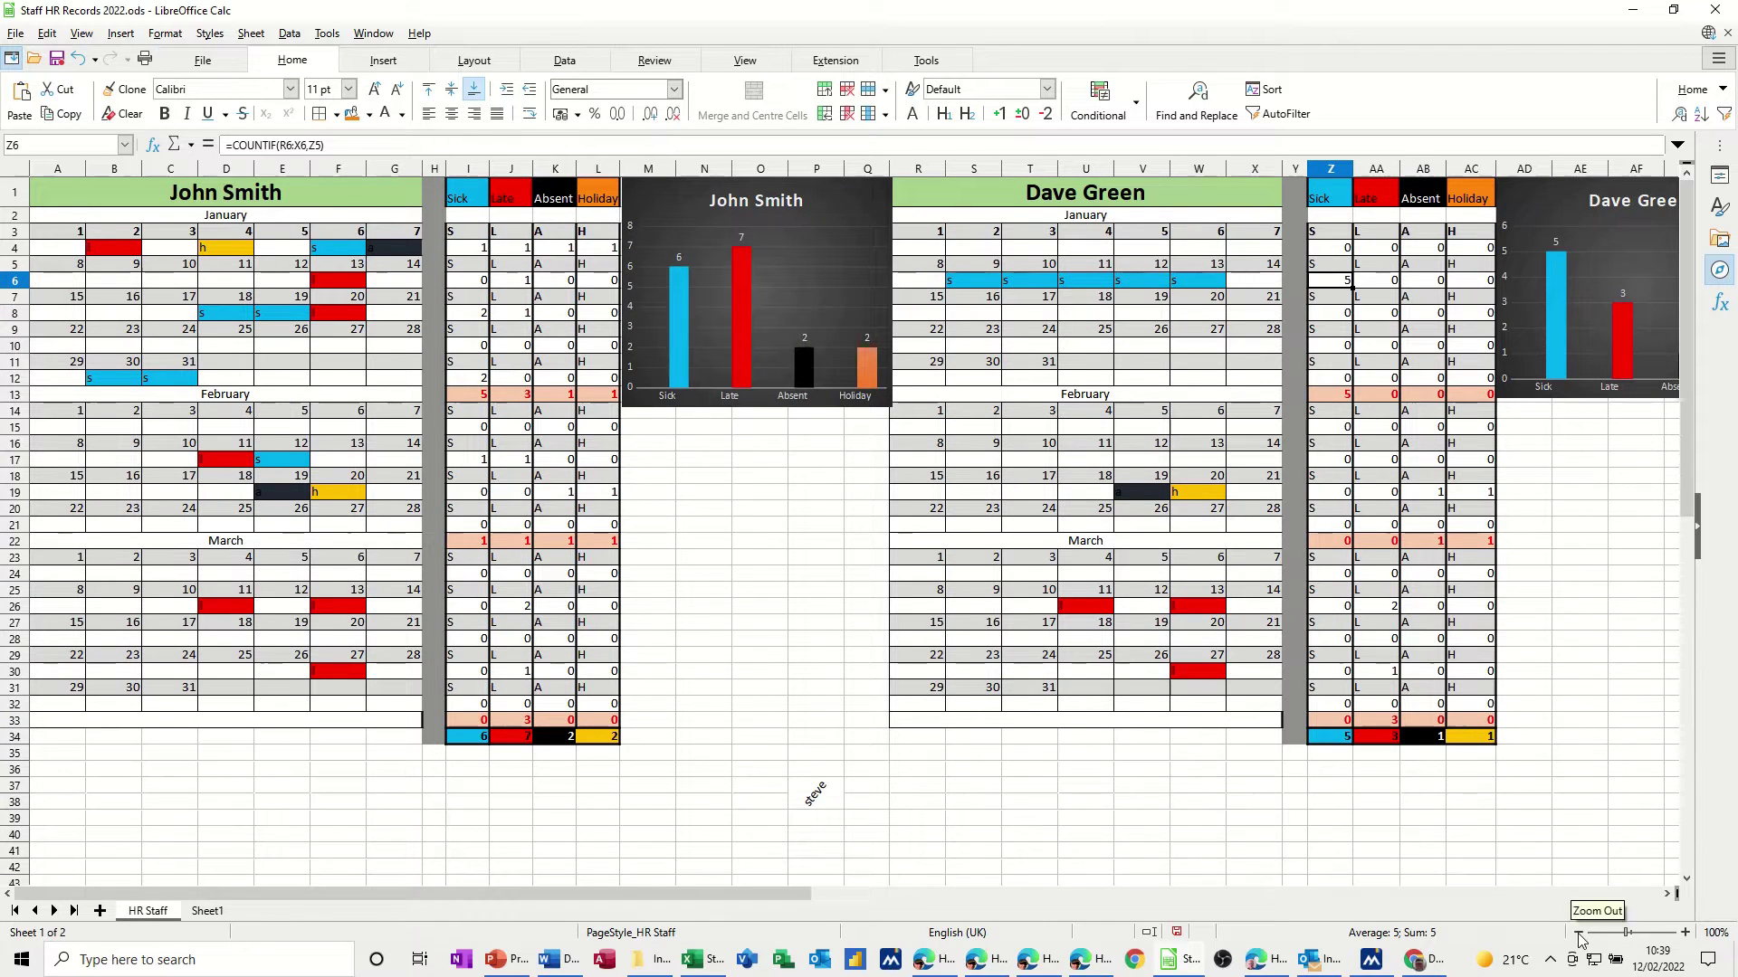
left_click(1578, 934)
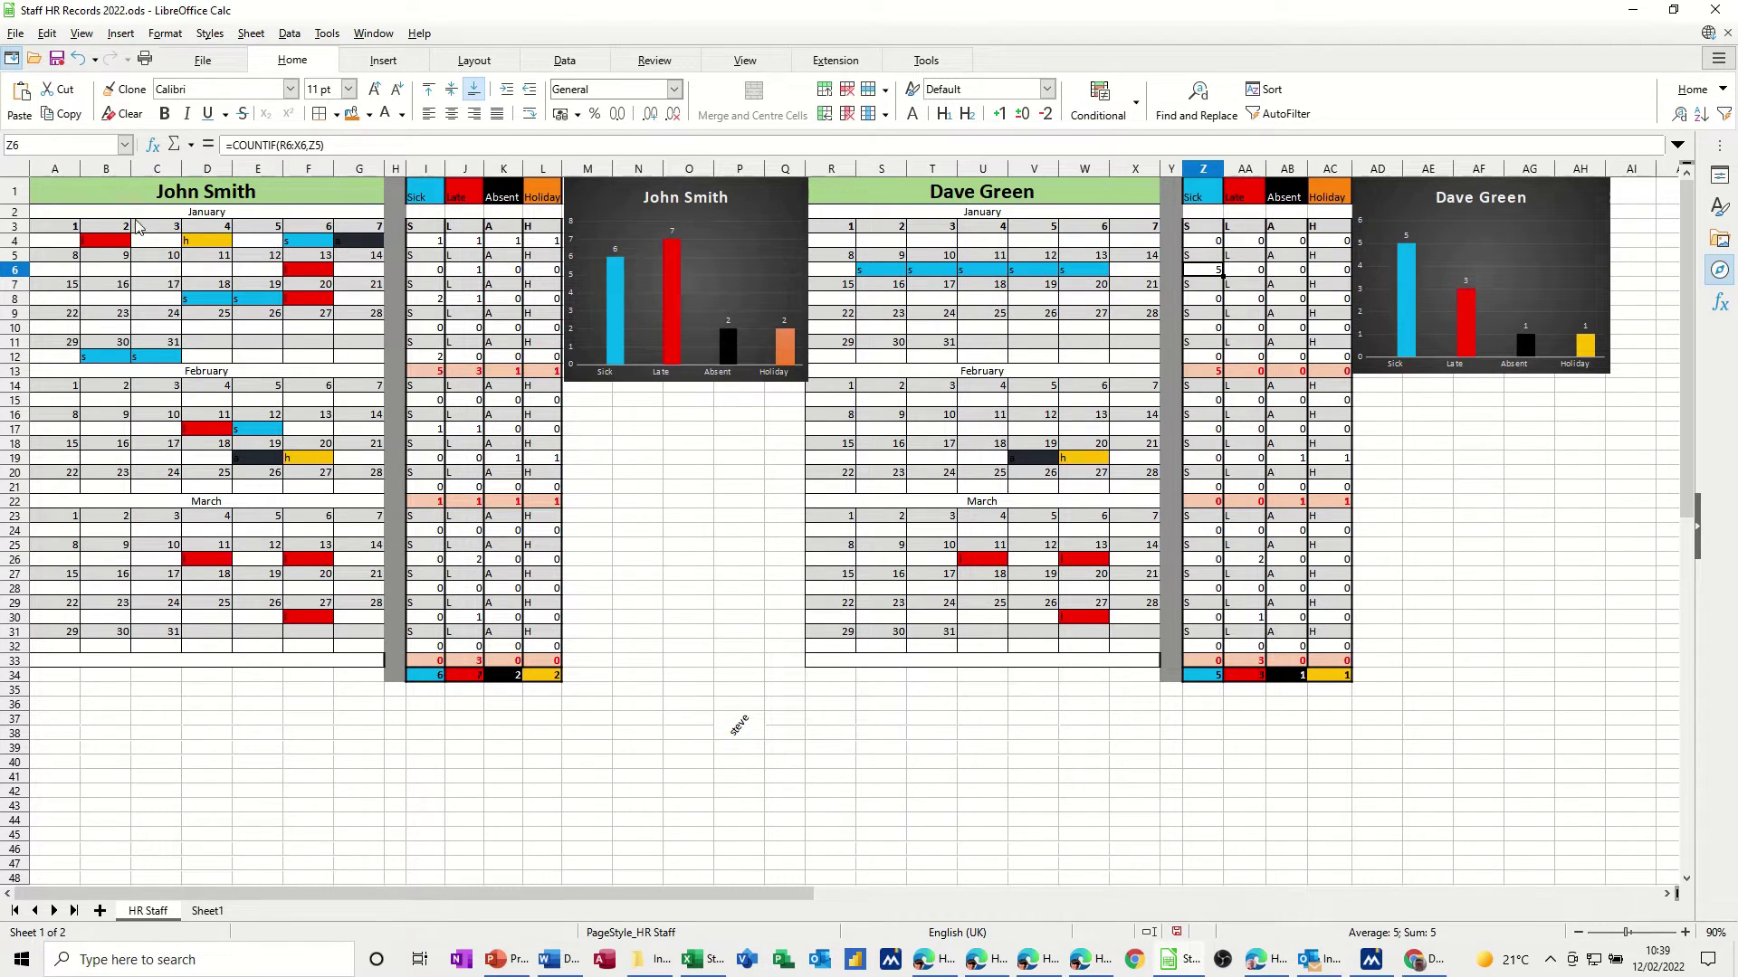
Step: Mark John Smith late on 11 and 12 January plus one more late day
left_click(215, 273)
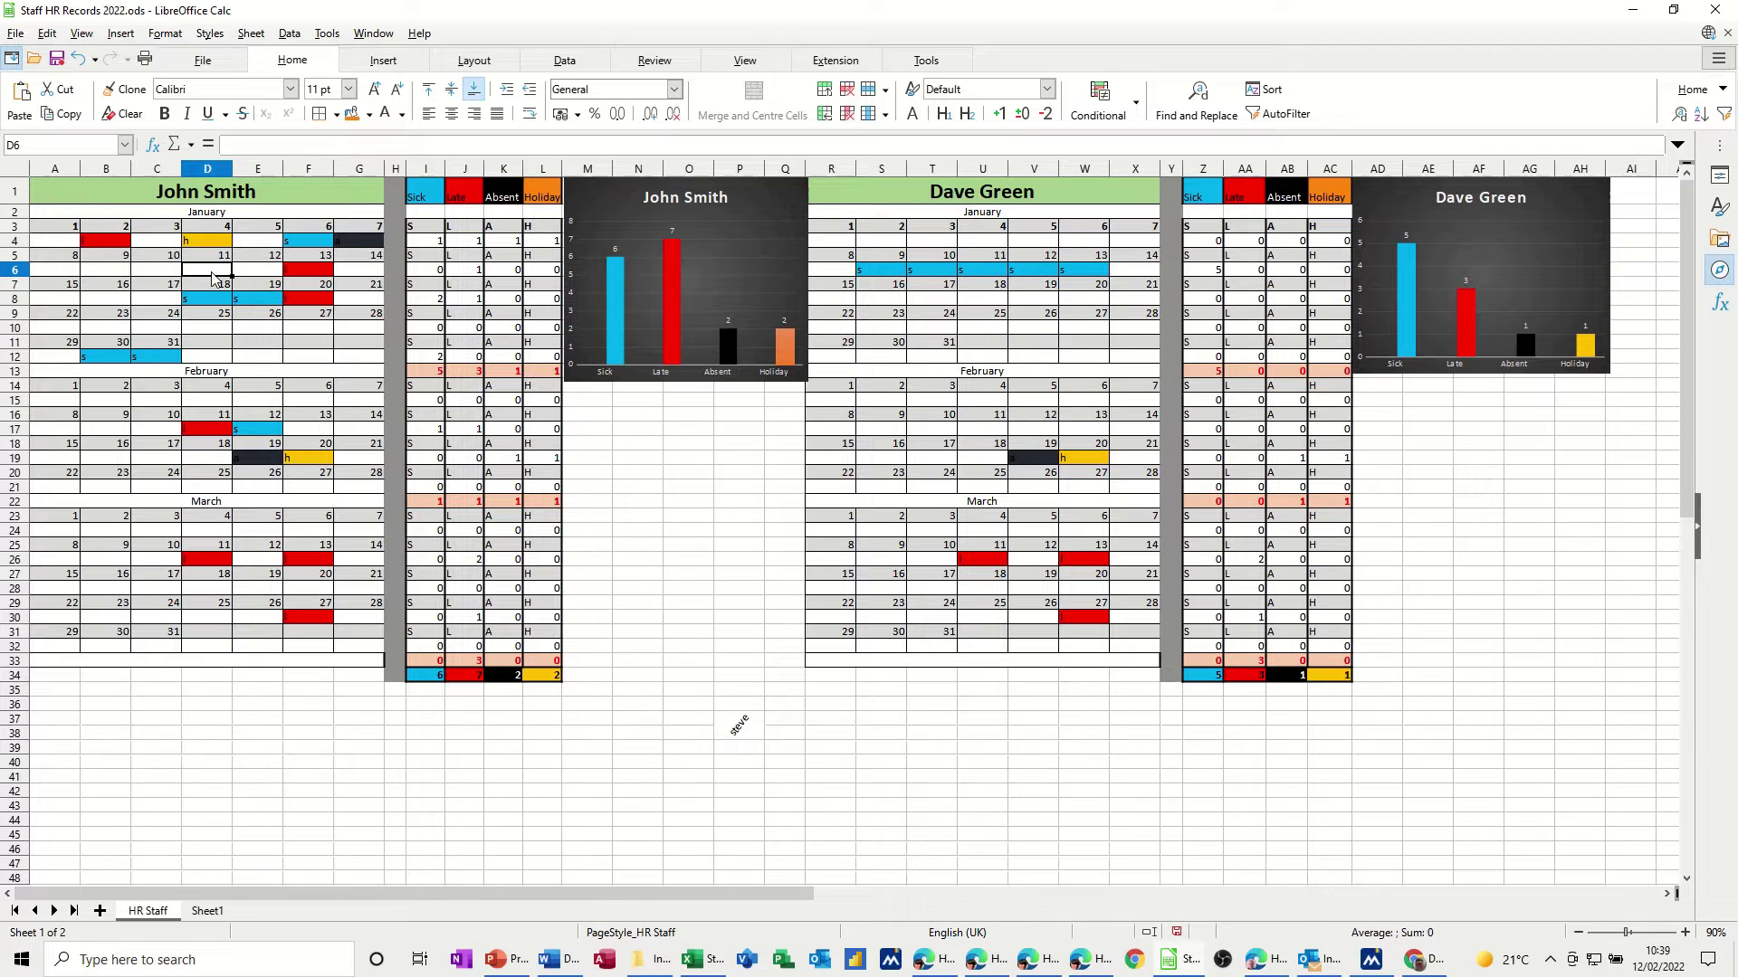
type("l")
key("Return")
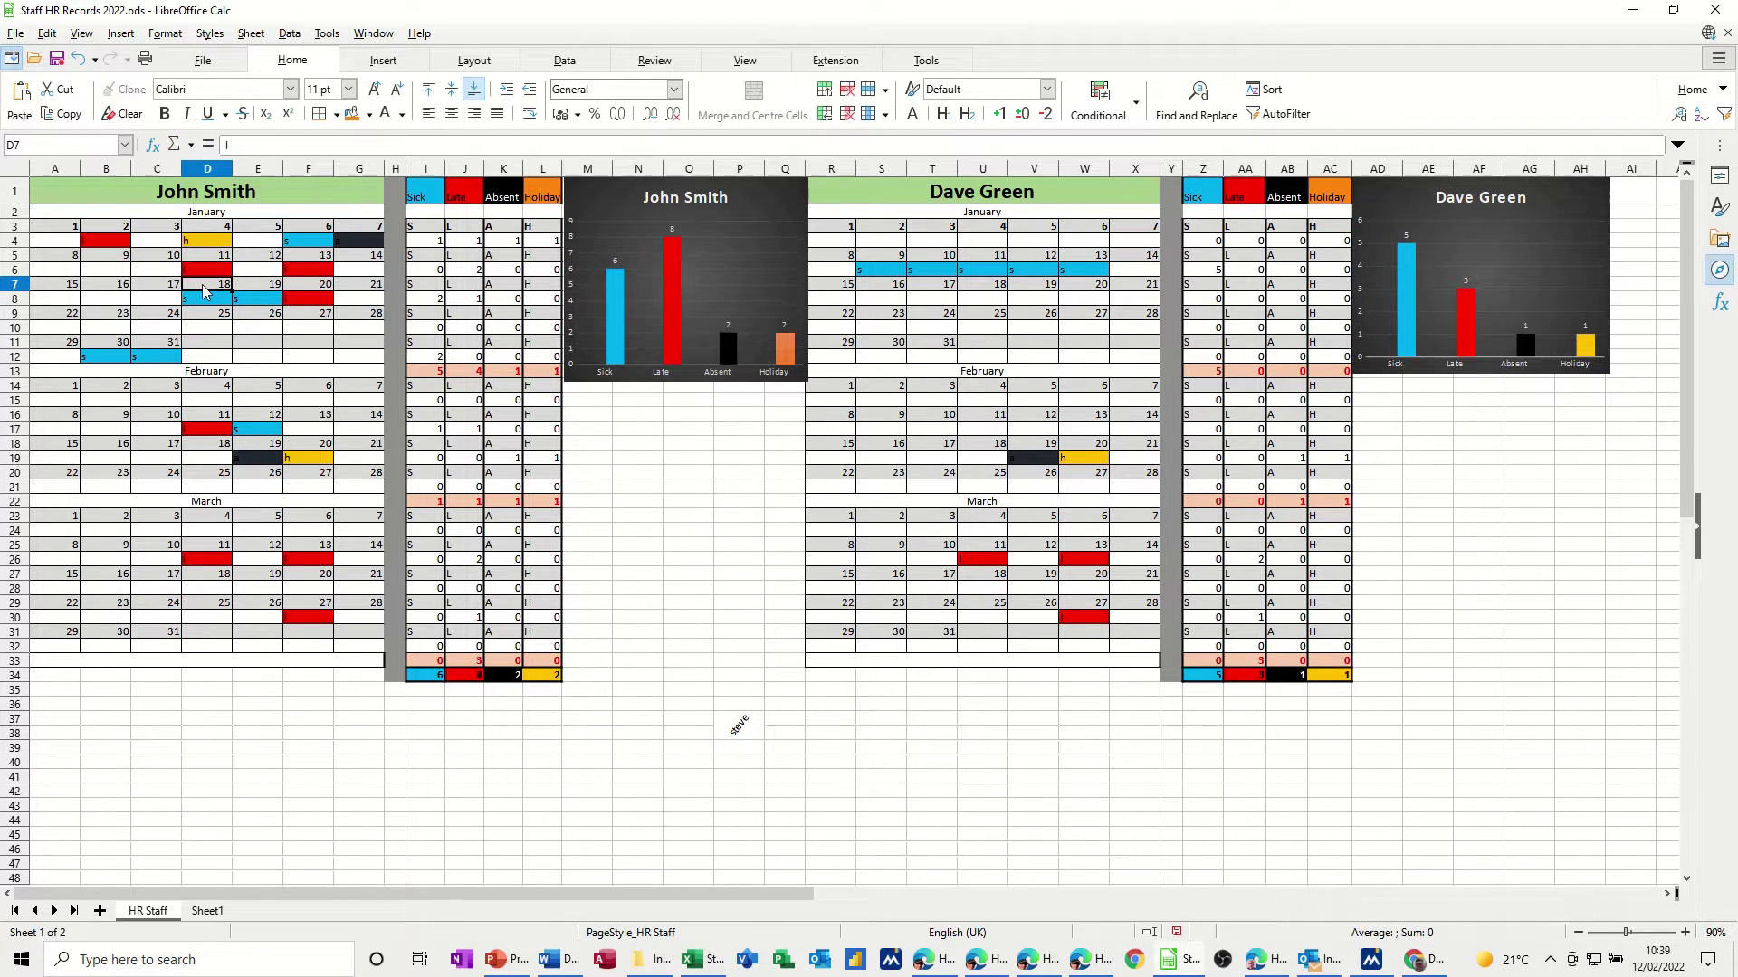
left_click(244, 271)
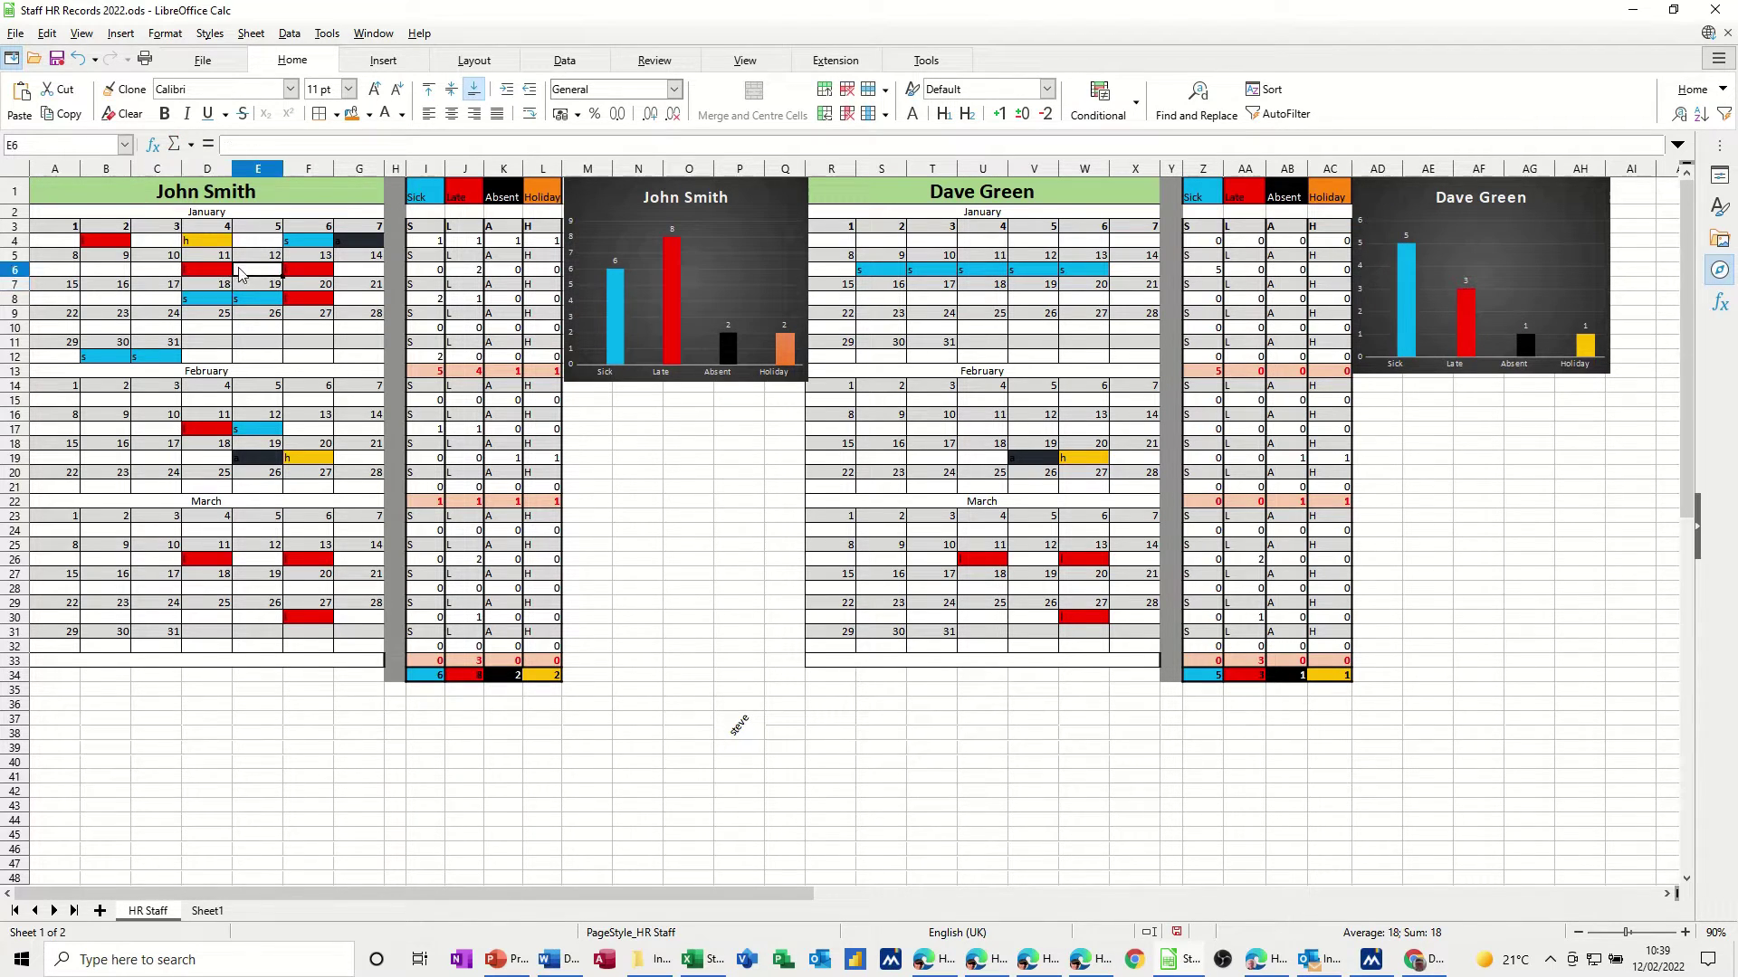
type("l")
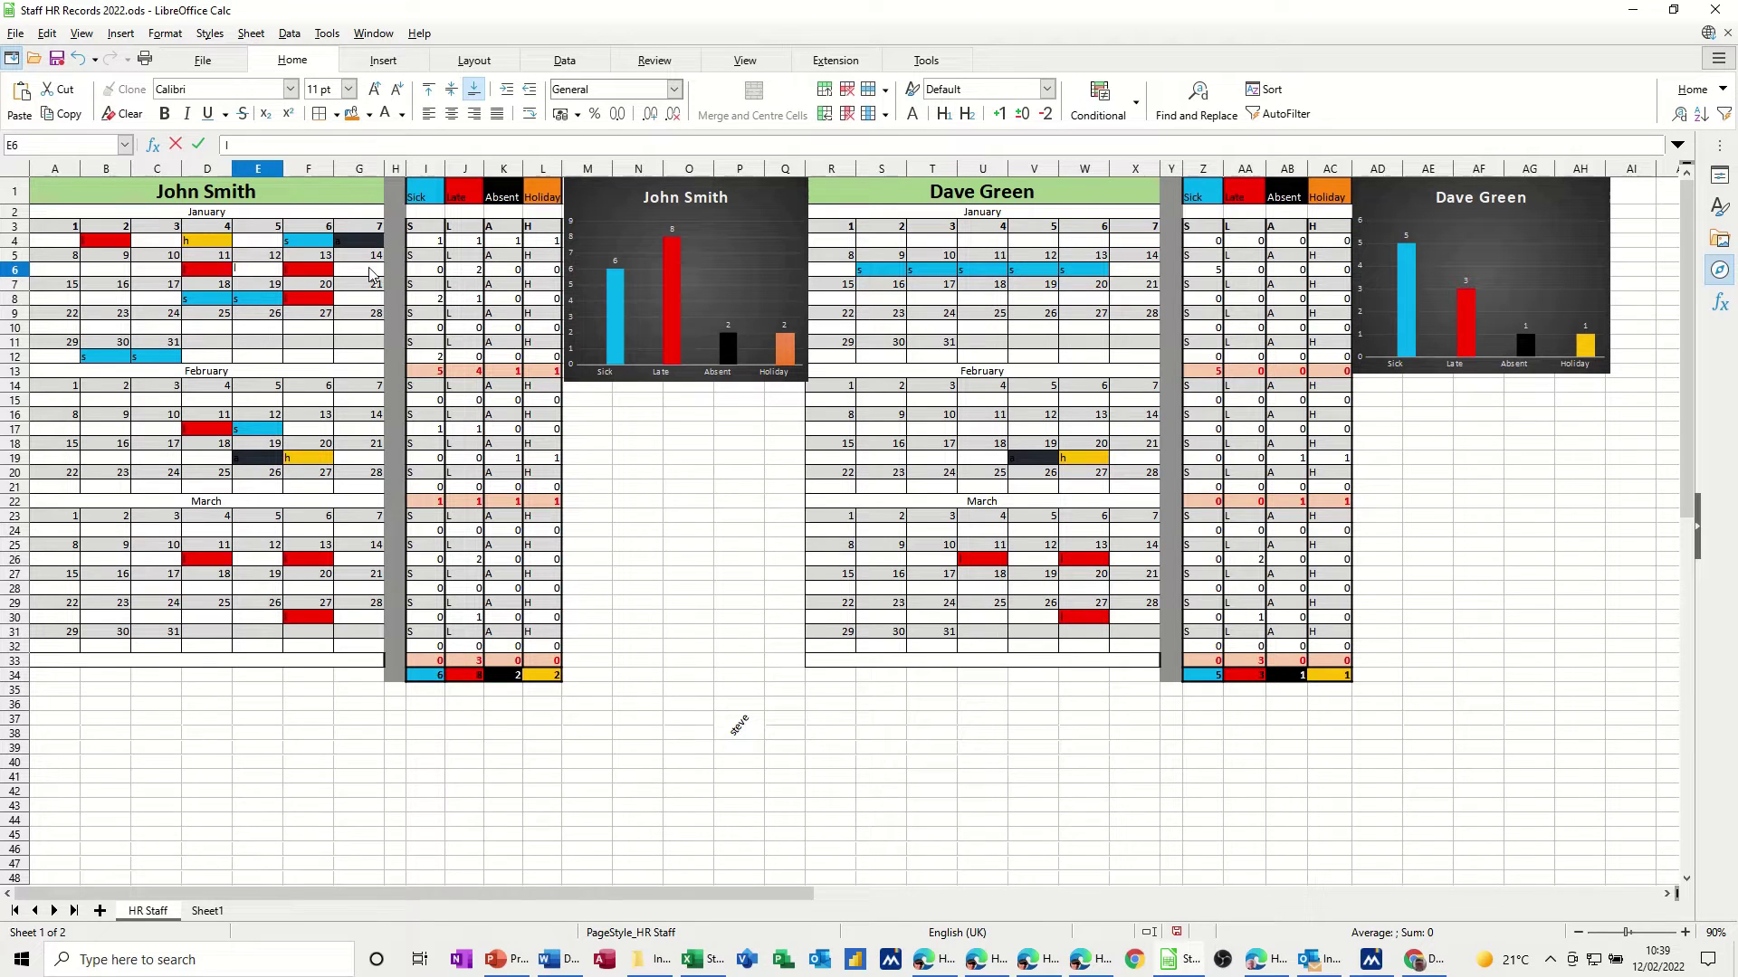
left_click(370, 272)
left_click(299, 286)
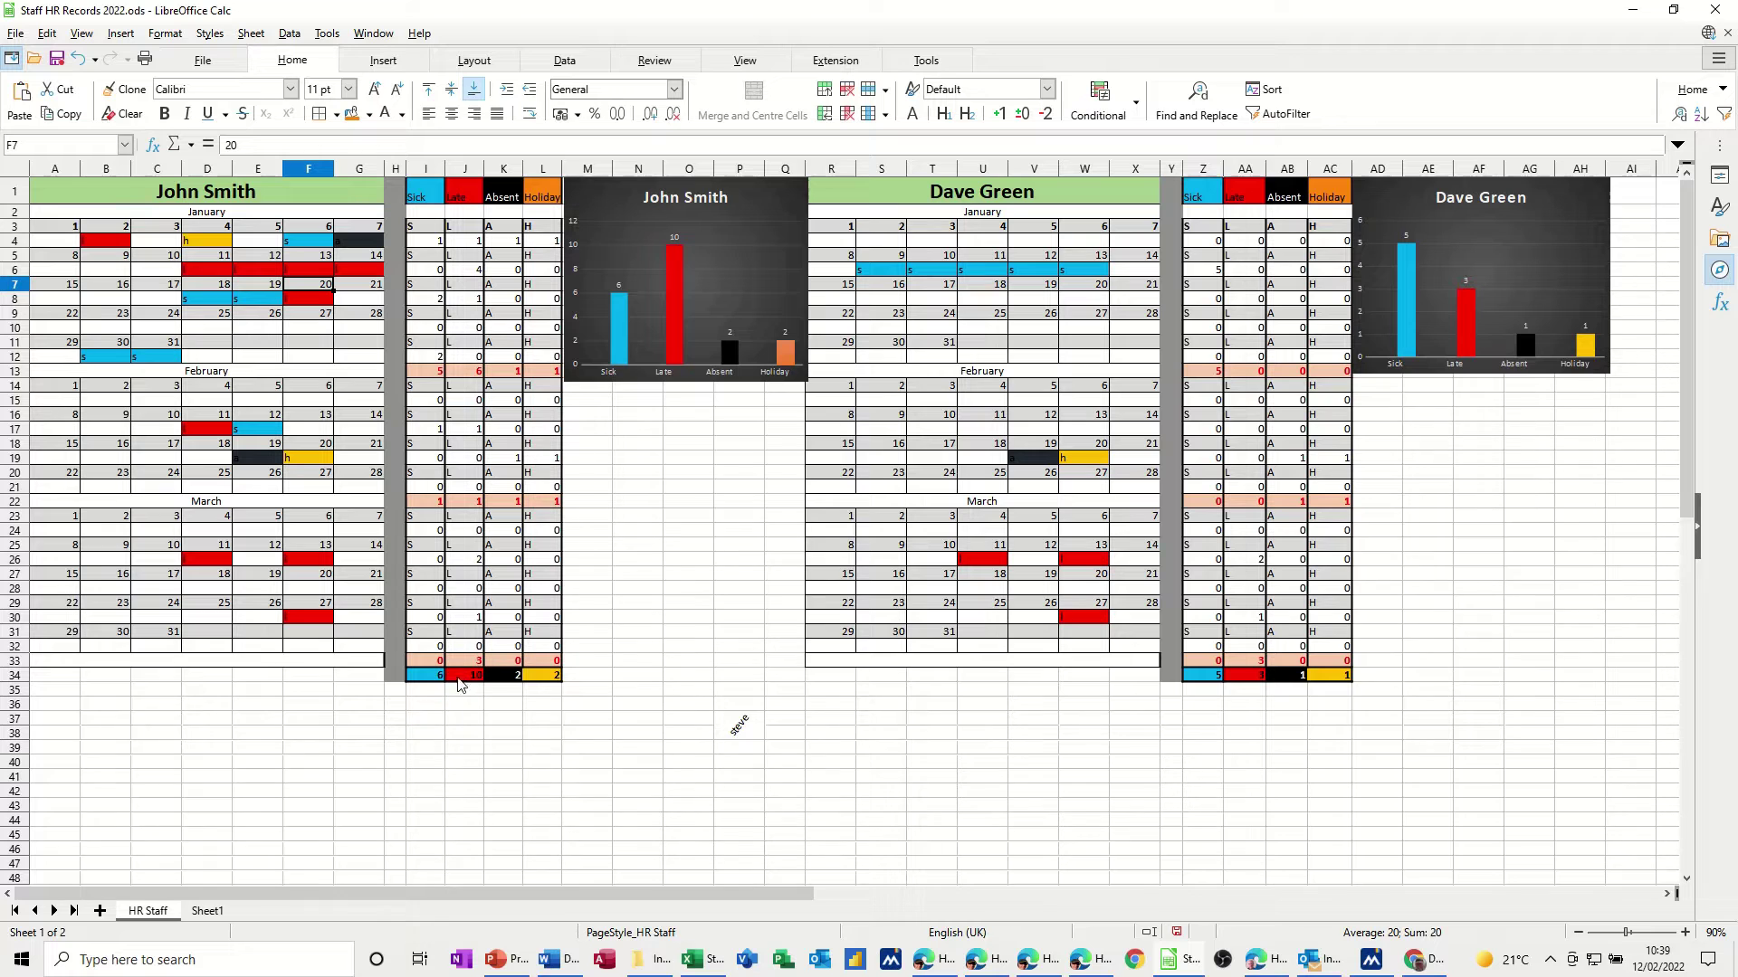
Step: Mark John Smith sick on 26 and 27 January
left_click(250, 332)
type("s")
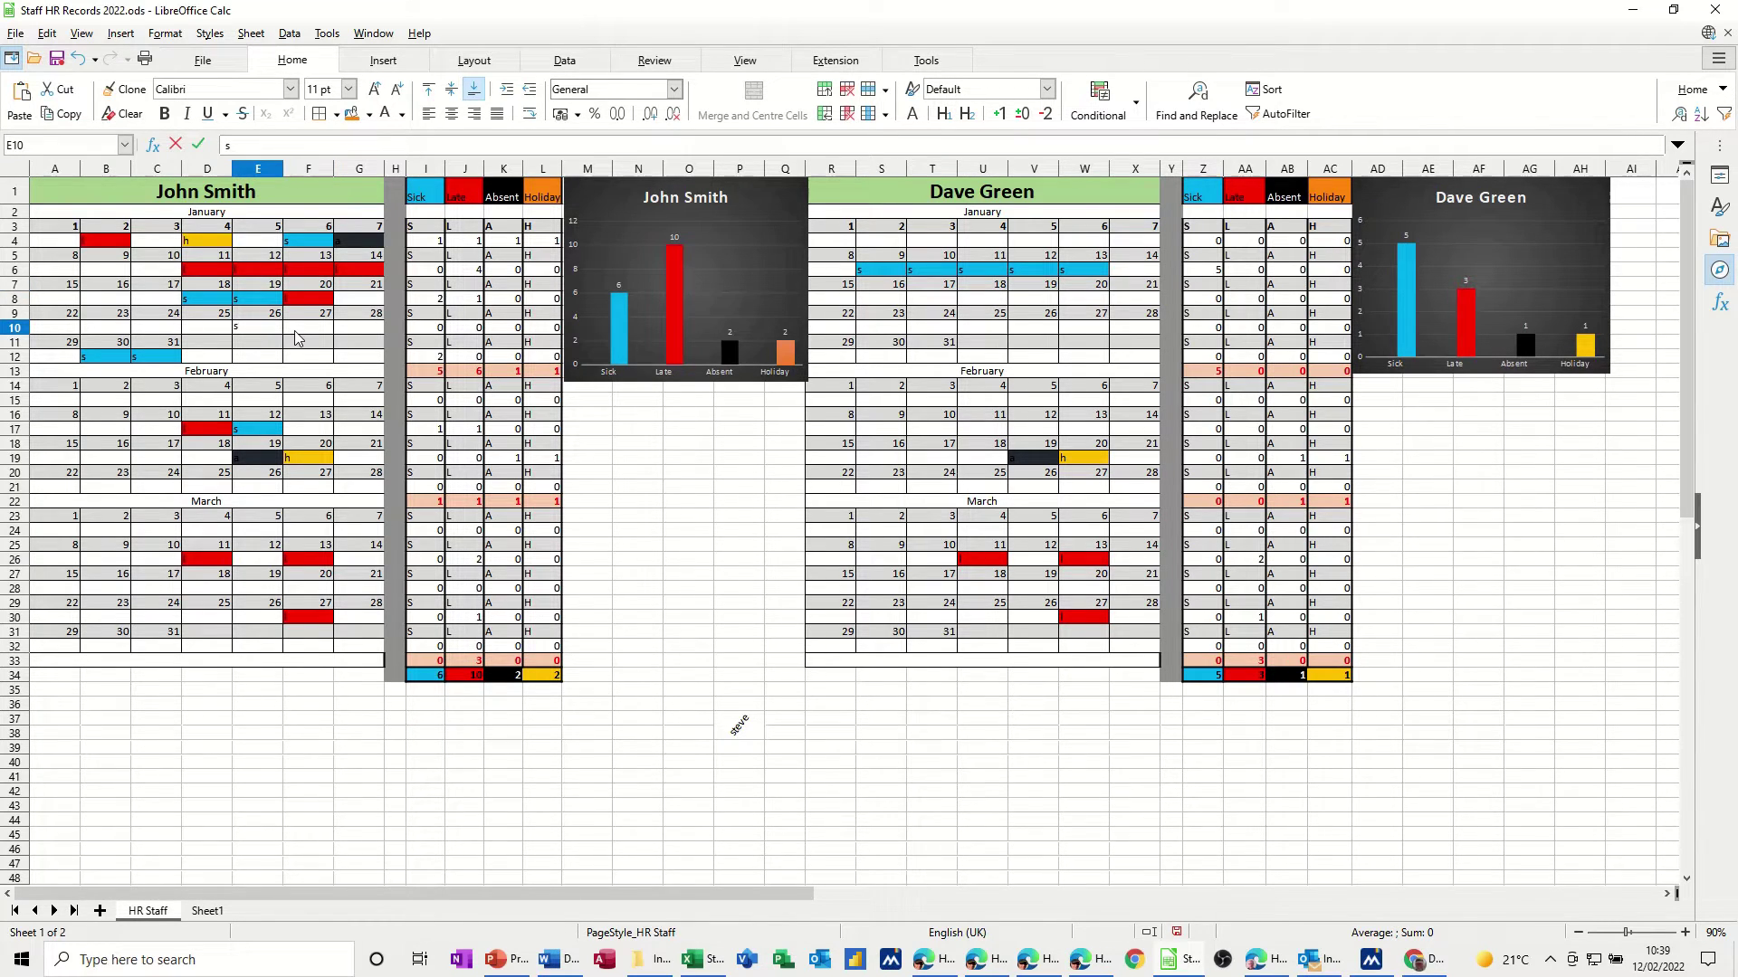
key("Tab")
type("s")
key("Return")
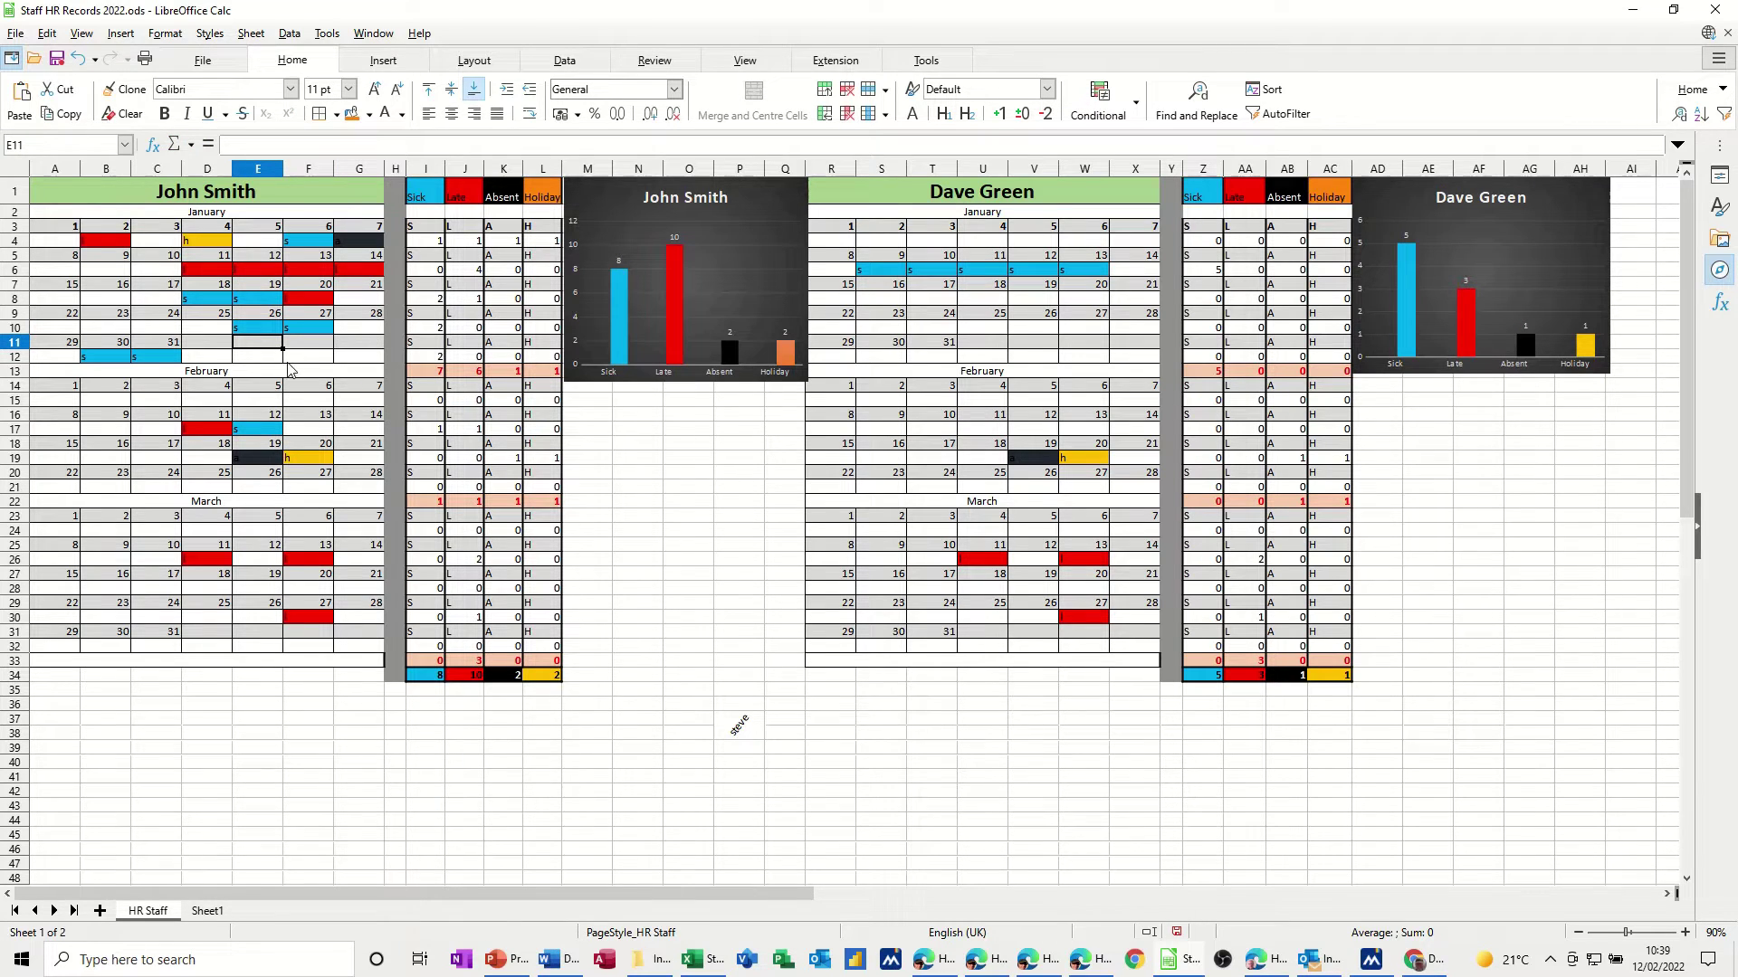
Step: Log a holiday on 18 February and an absence on 21 February, then go to Sheet1
left_click(217, 464)
type("h")
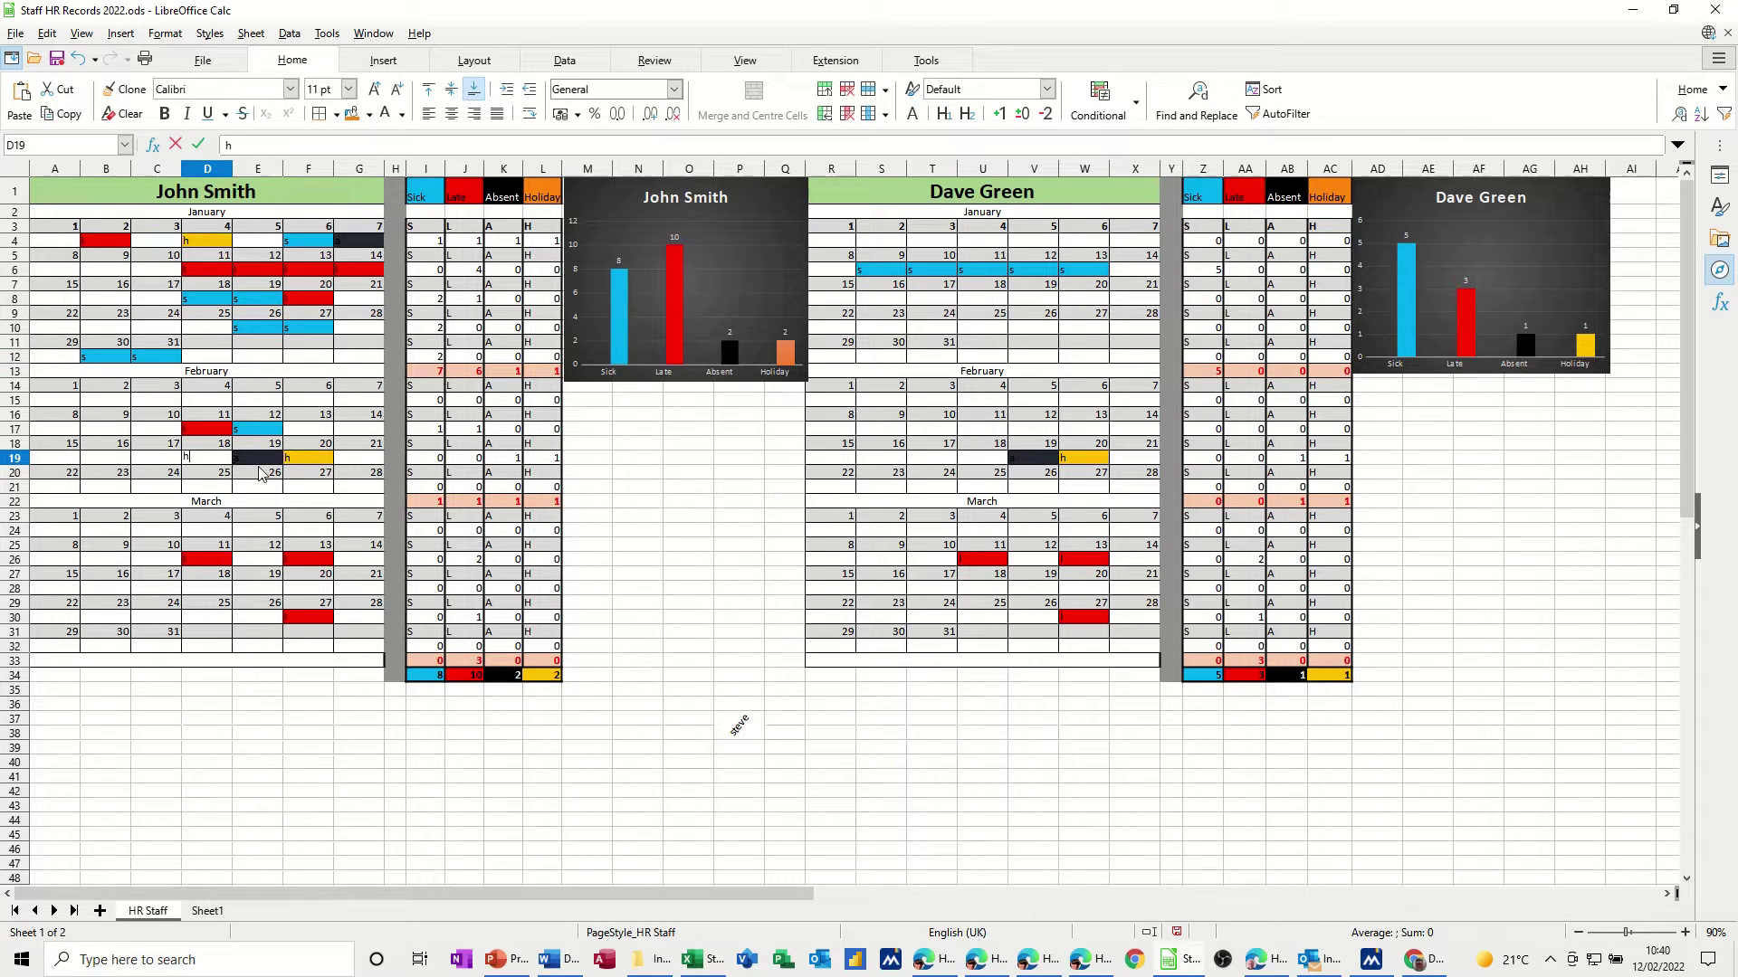
left_click(266, 473)
left_click(351, 459)
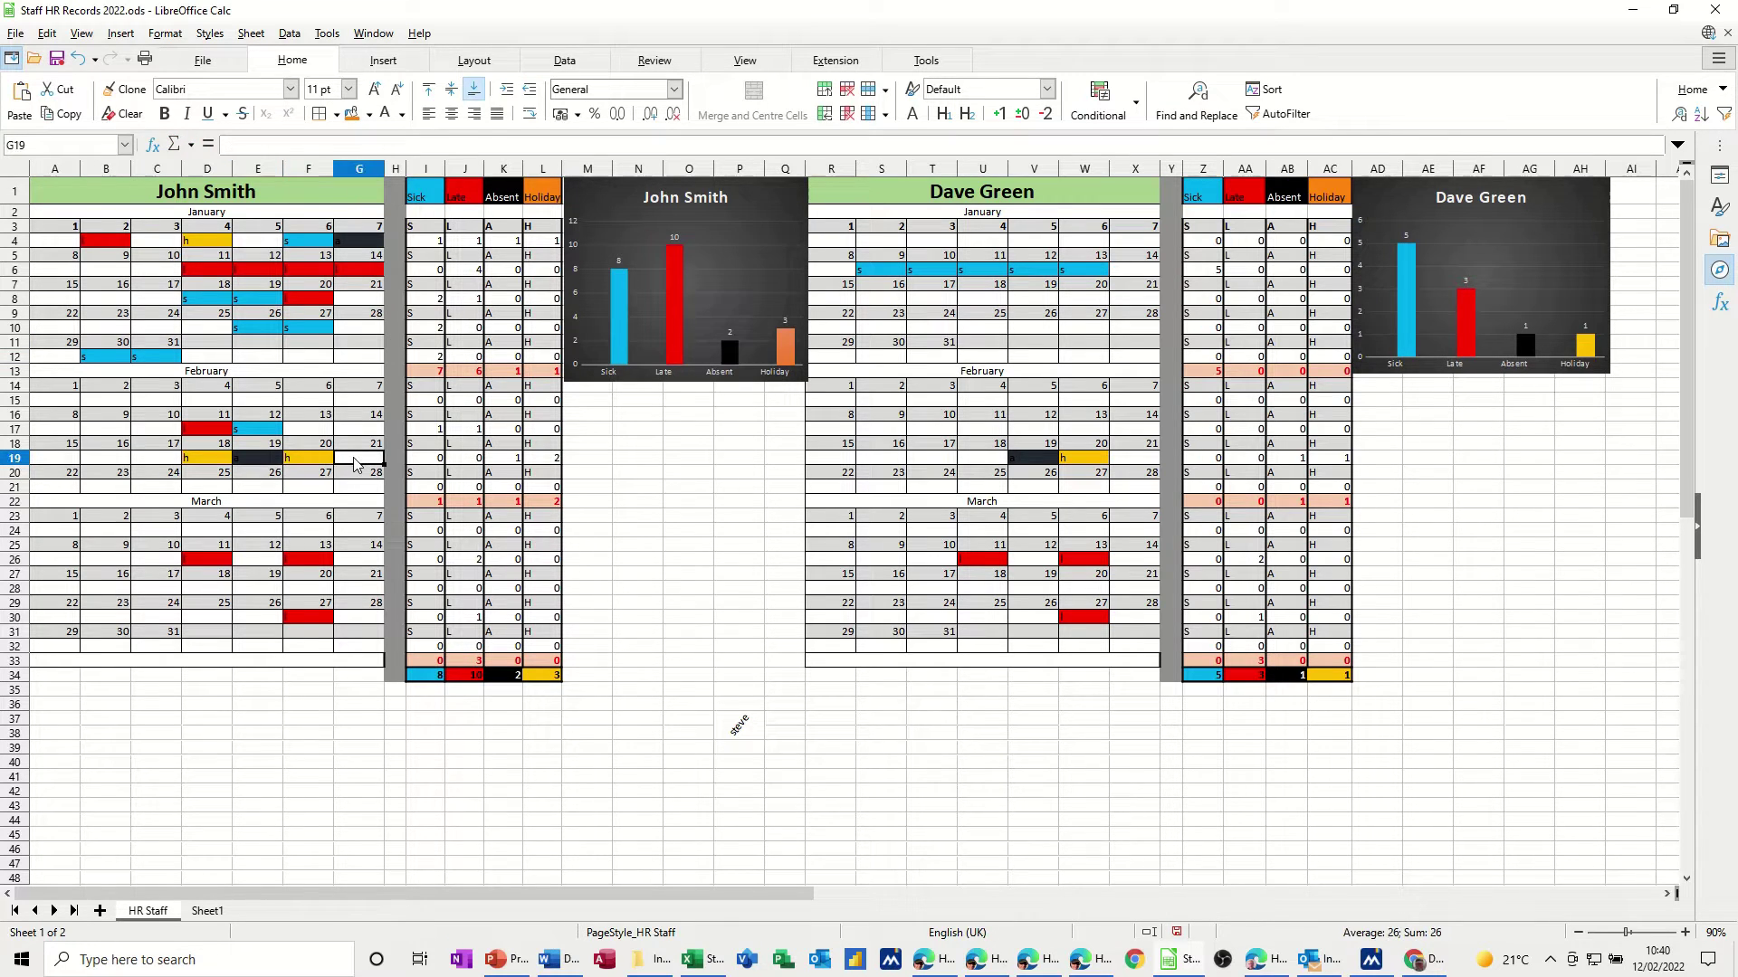
type("a")
key("Return")
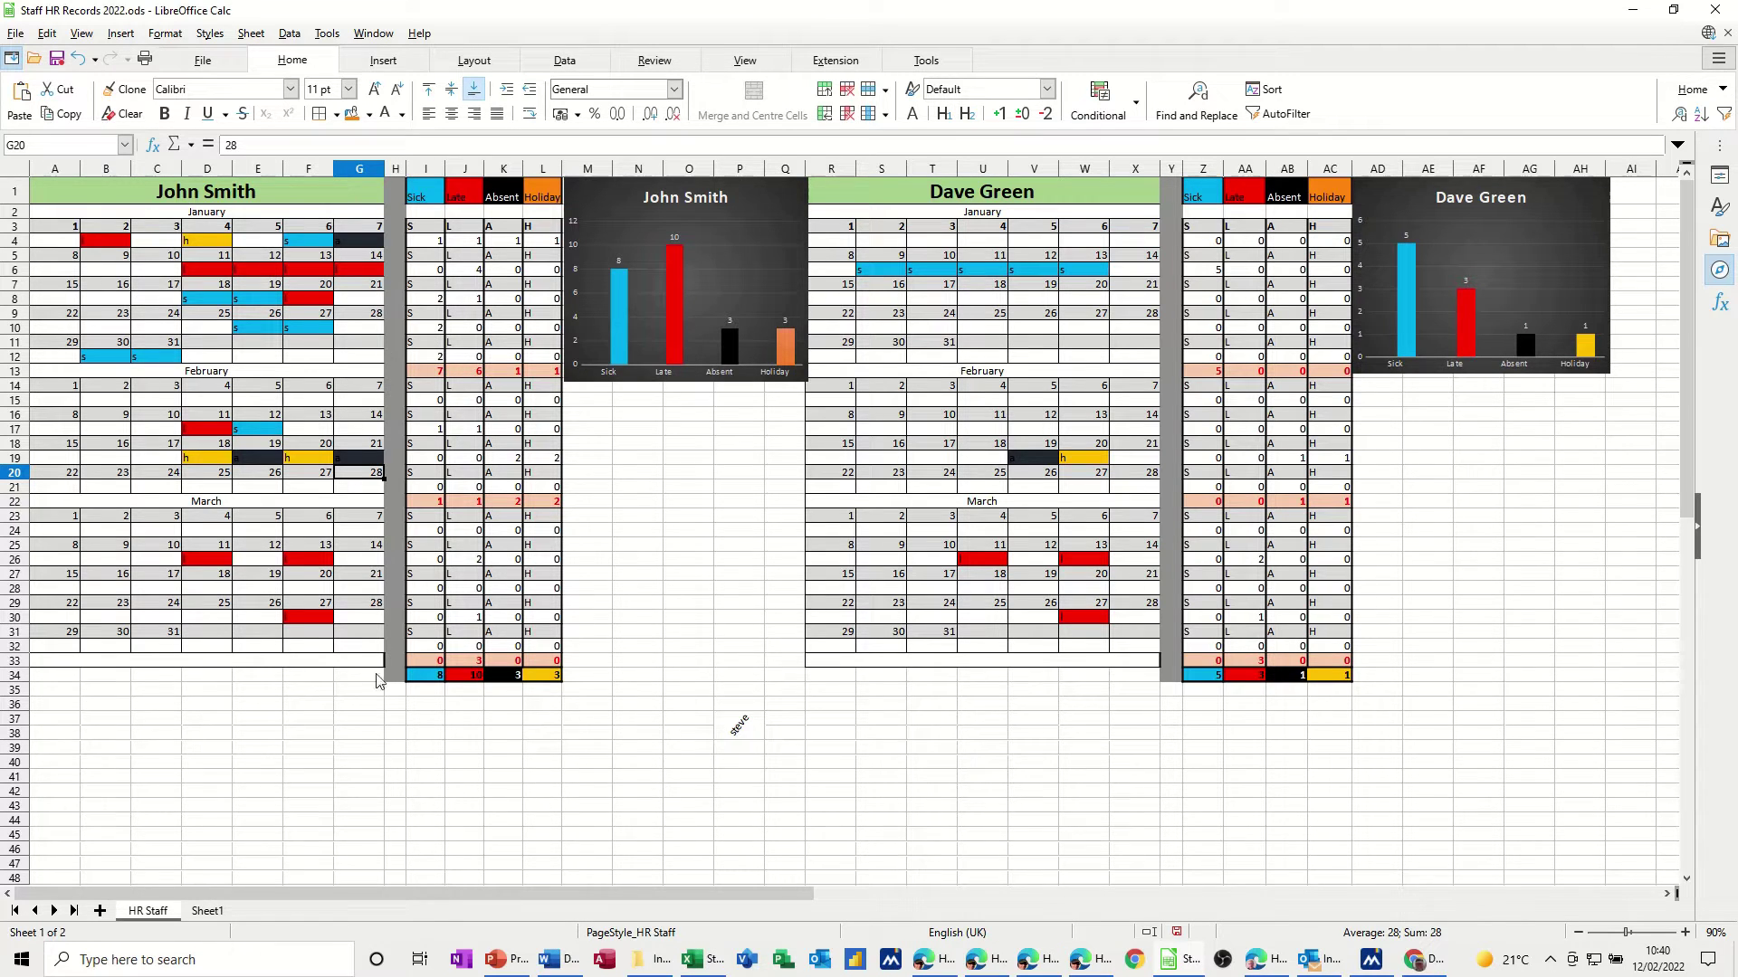
left_click(208, 912)
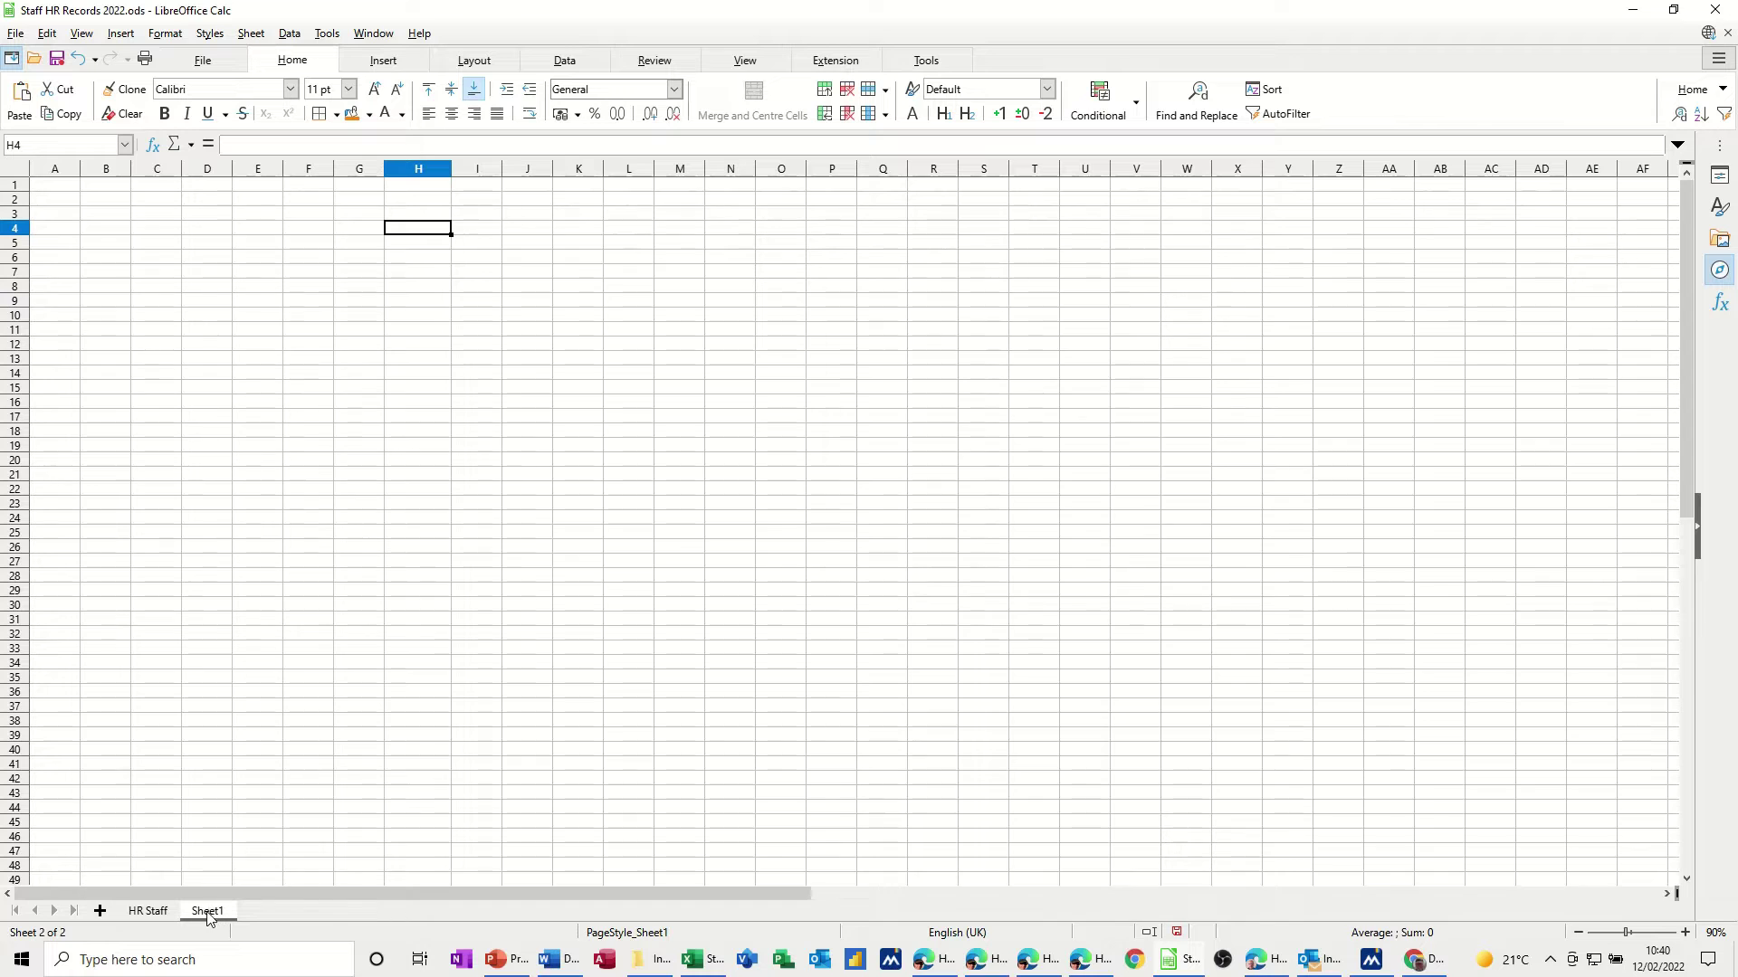
Step: Enter 1 and 2 in B3:C3 and fill row 3 through 7
left_click(97, 214)
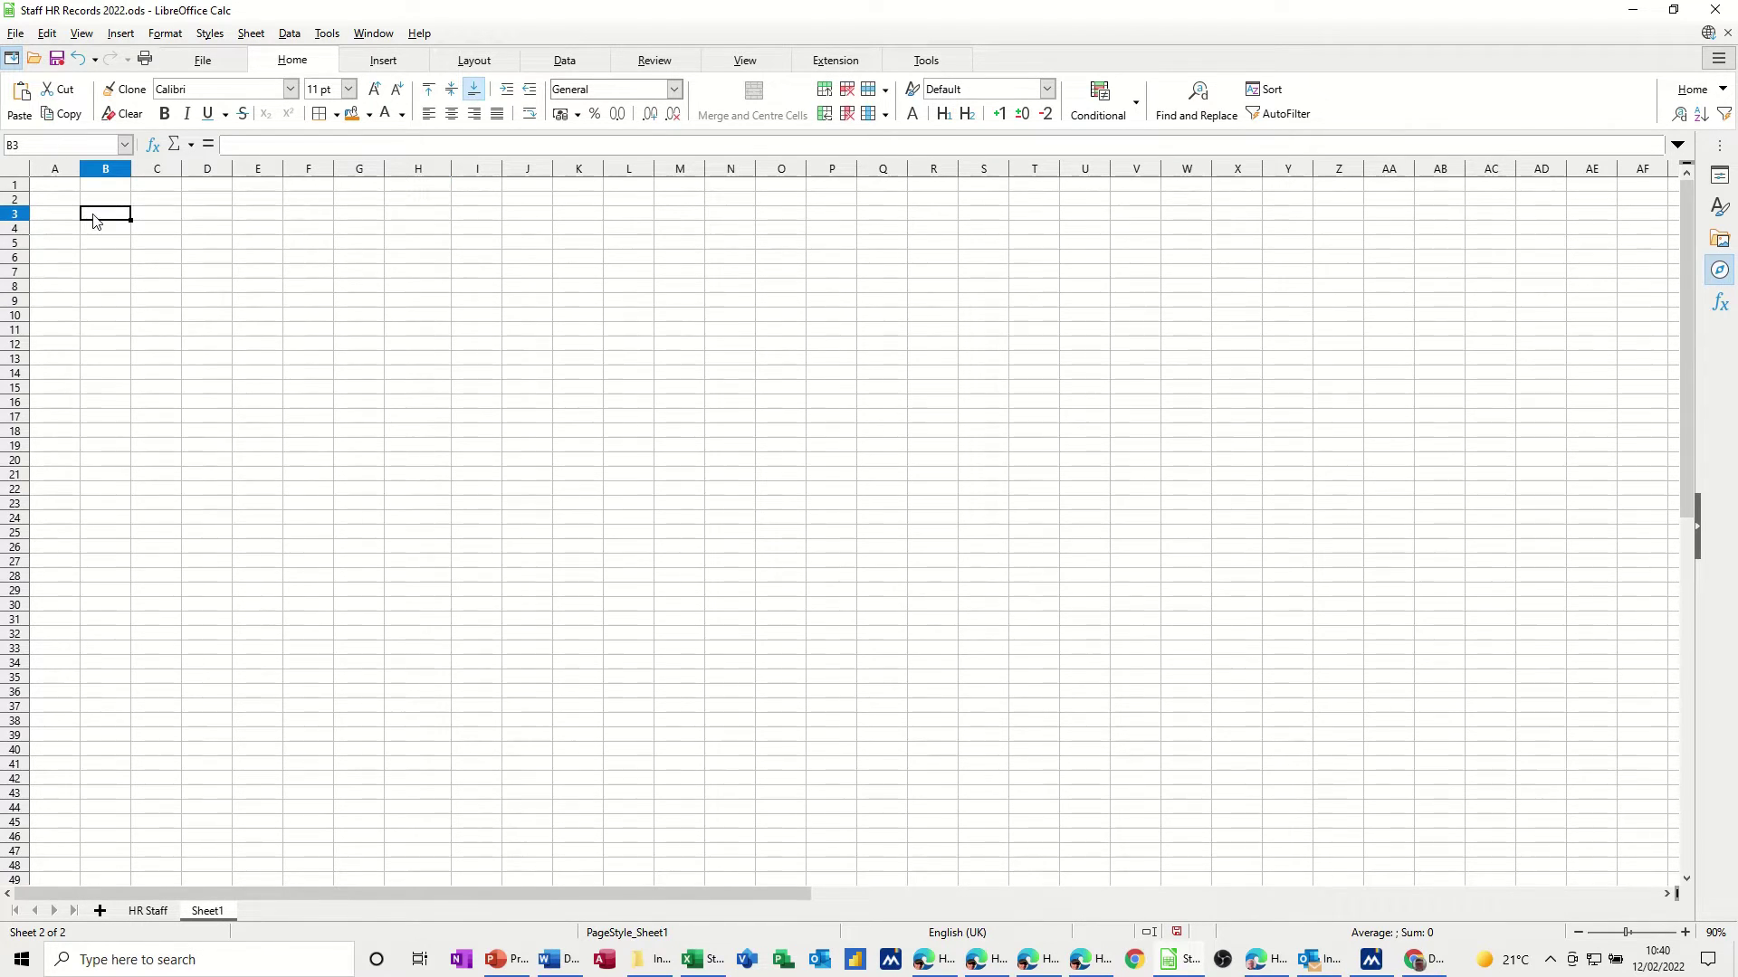
type("1")
key("Tab")
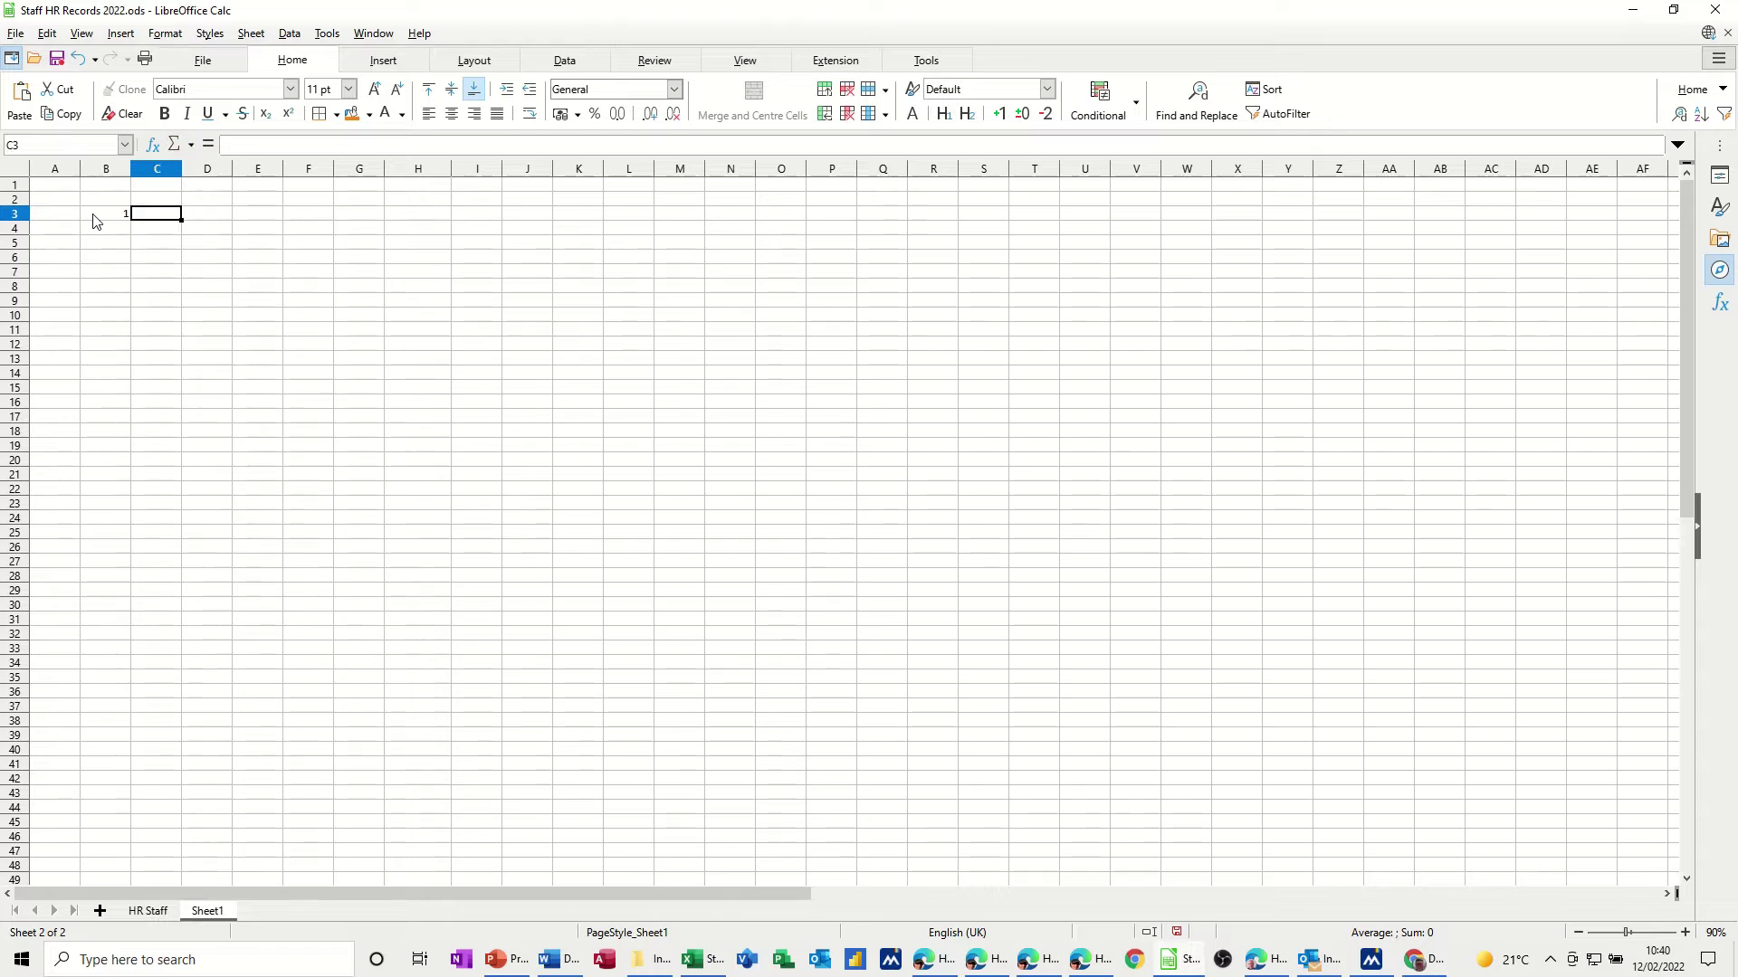
type("2")
key("Return")
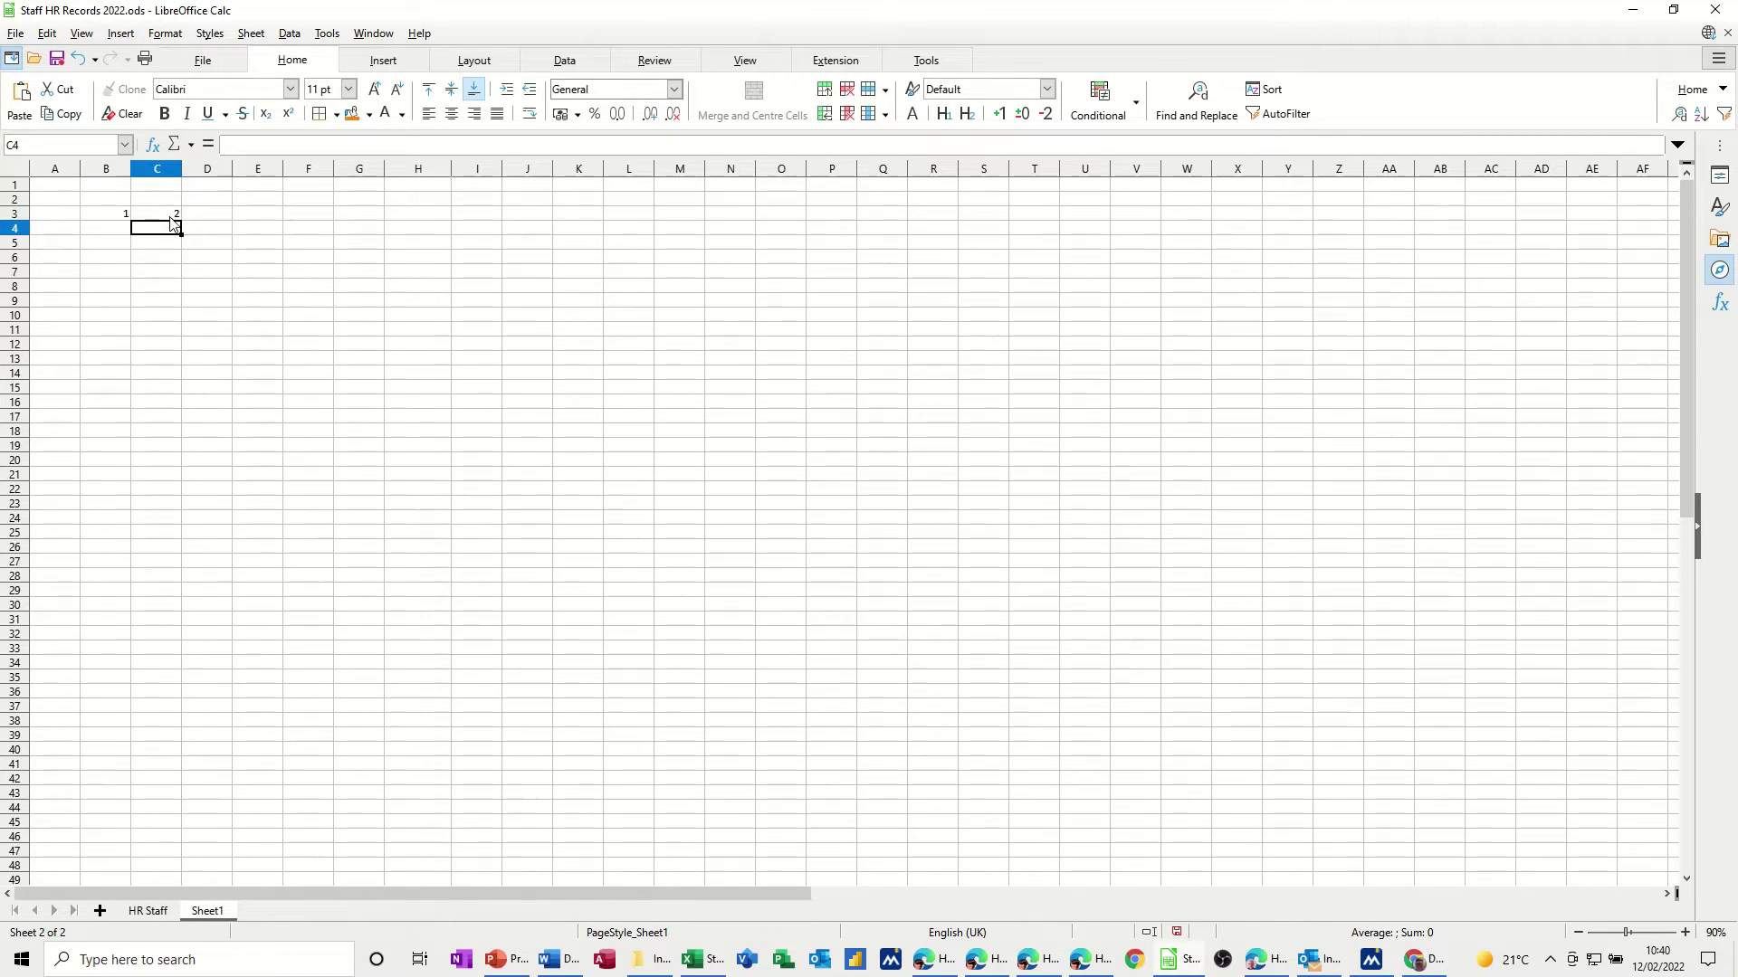
left_click(164, 212)
left_click_drag(181, 219, 434, 226)
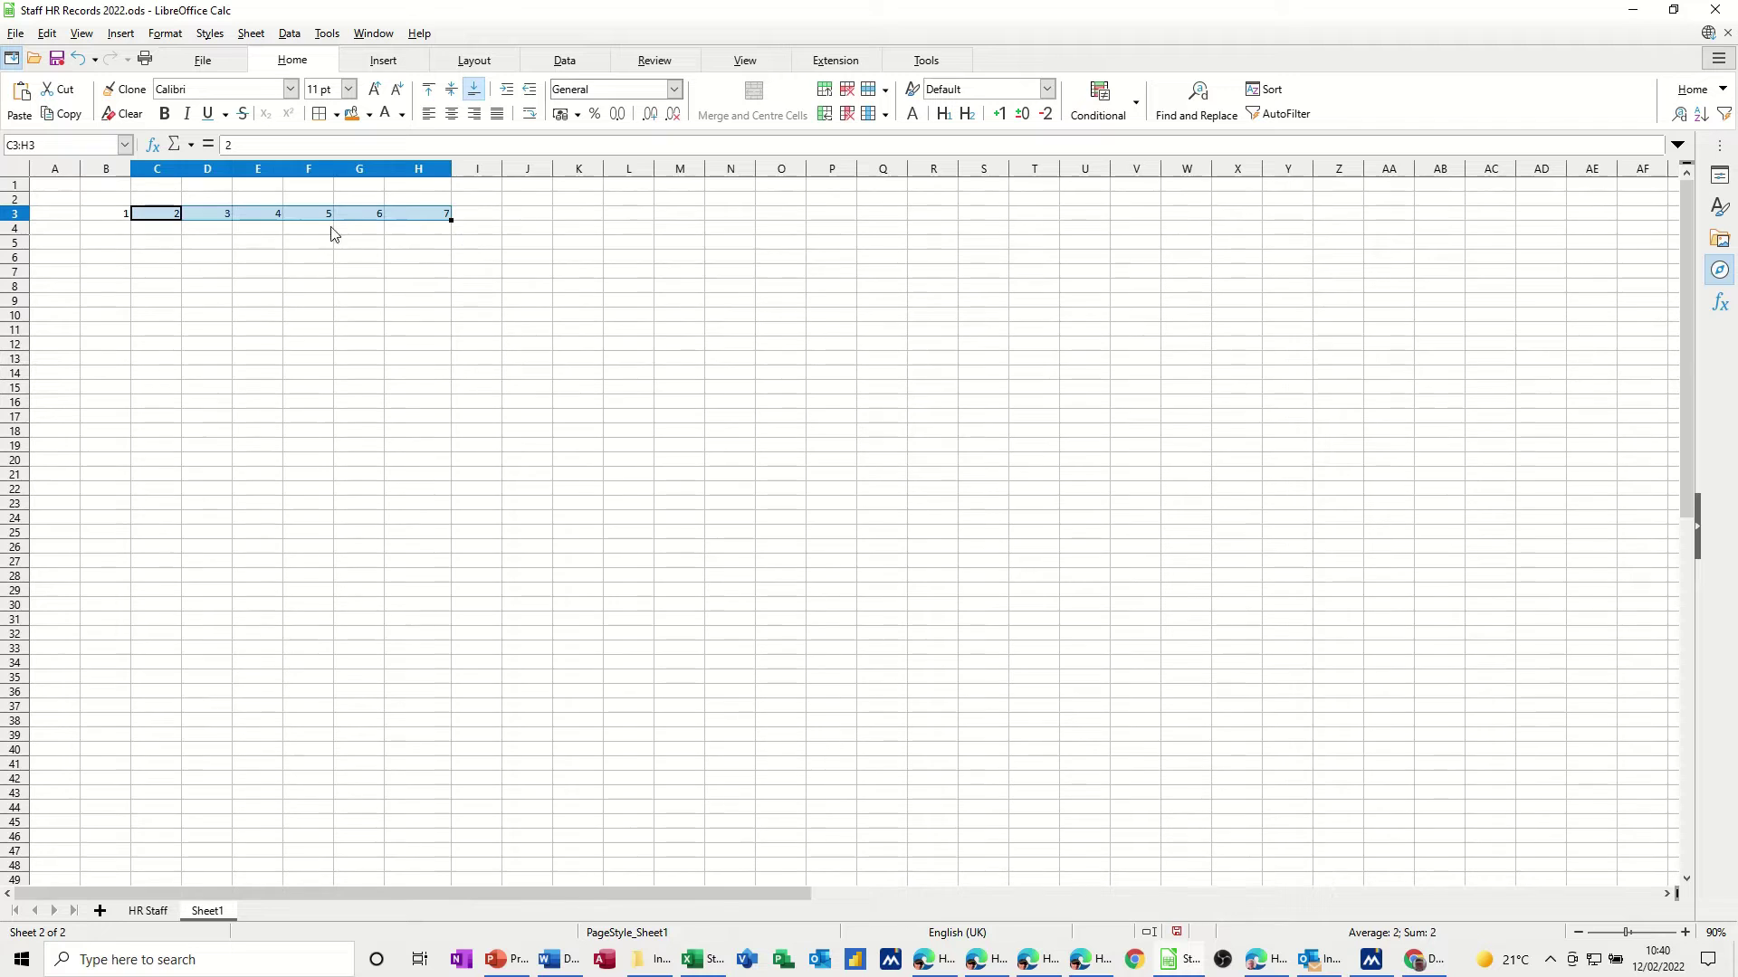
Step: Start week two with 8 in B5, fill row 5 to 14, and finish the weeks through 31
left_click(114, 247)
type("8")
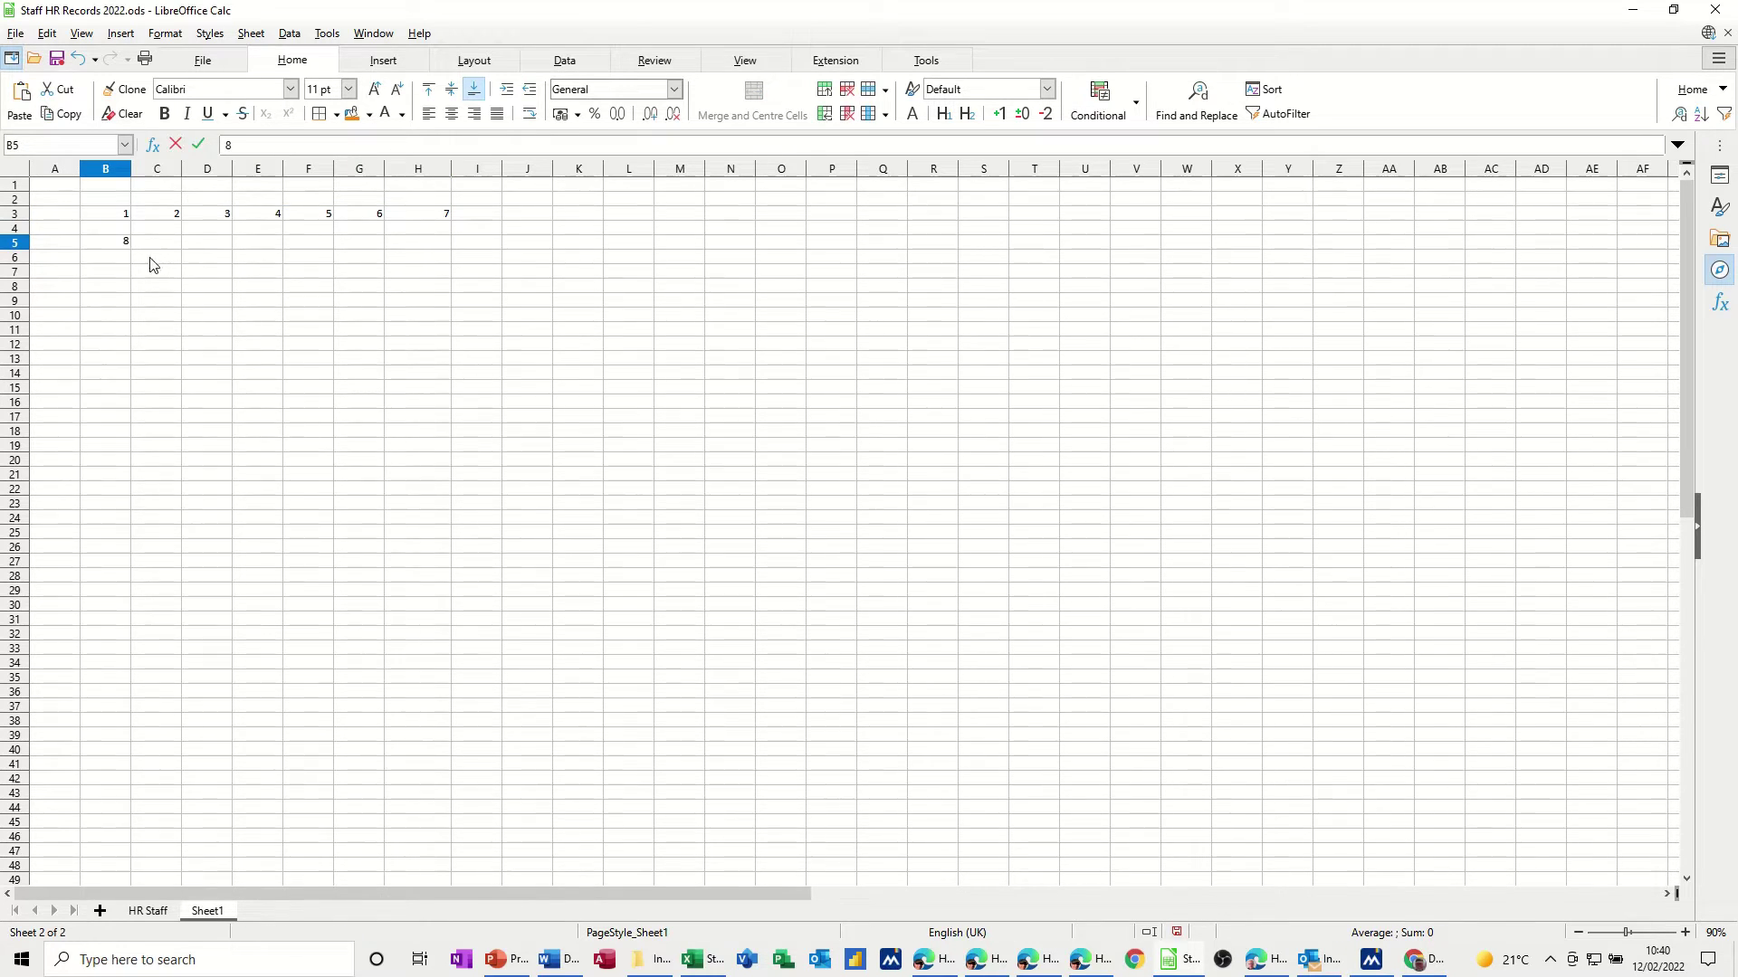
key("Return")
left_click(128, 245)
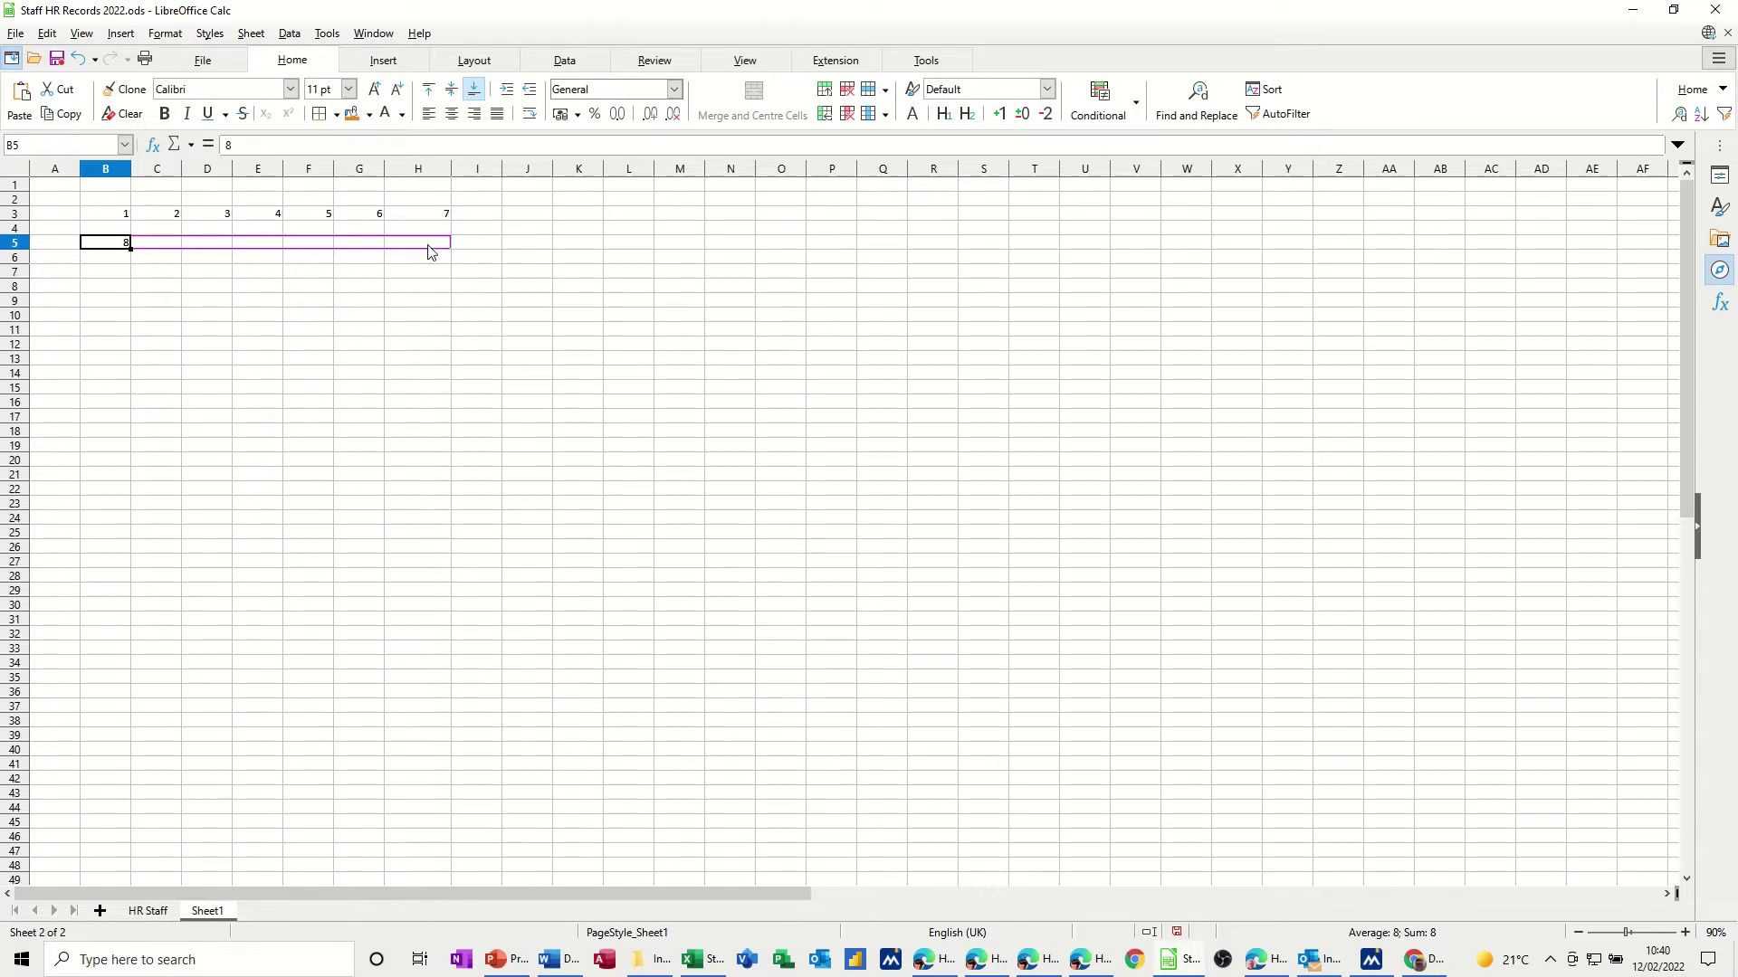
left_click_drag(131, 249, 448, 251)
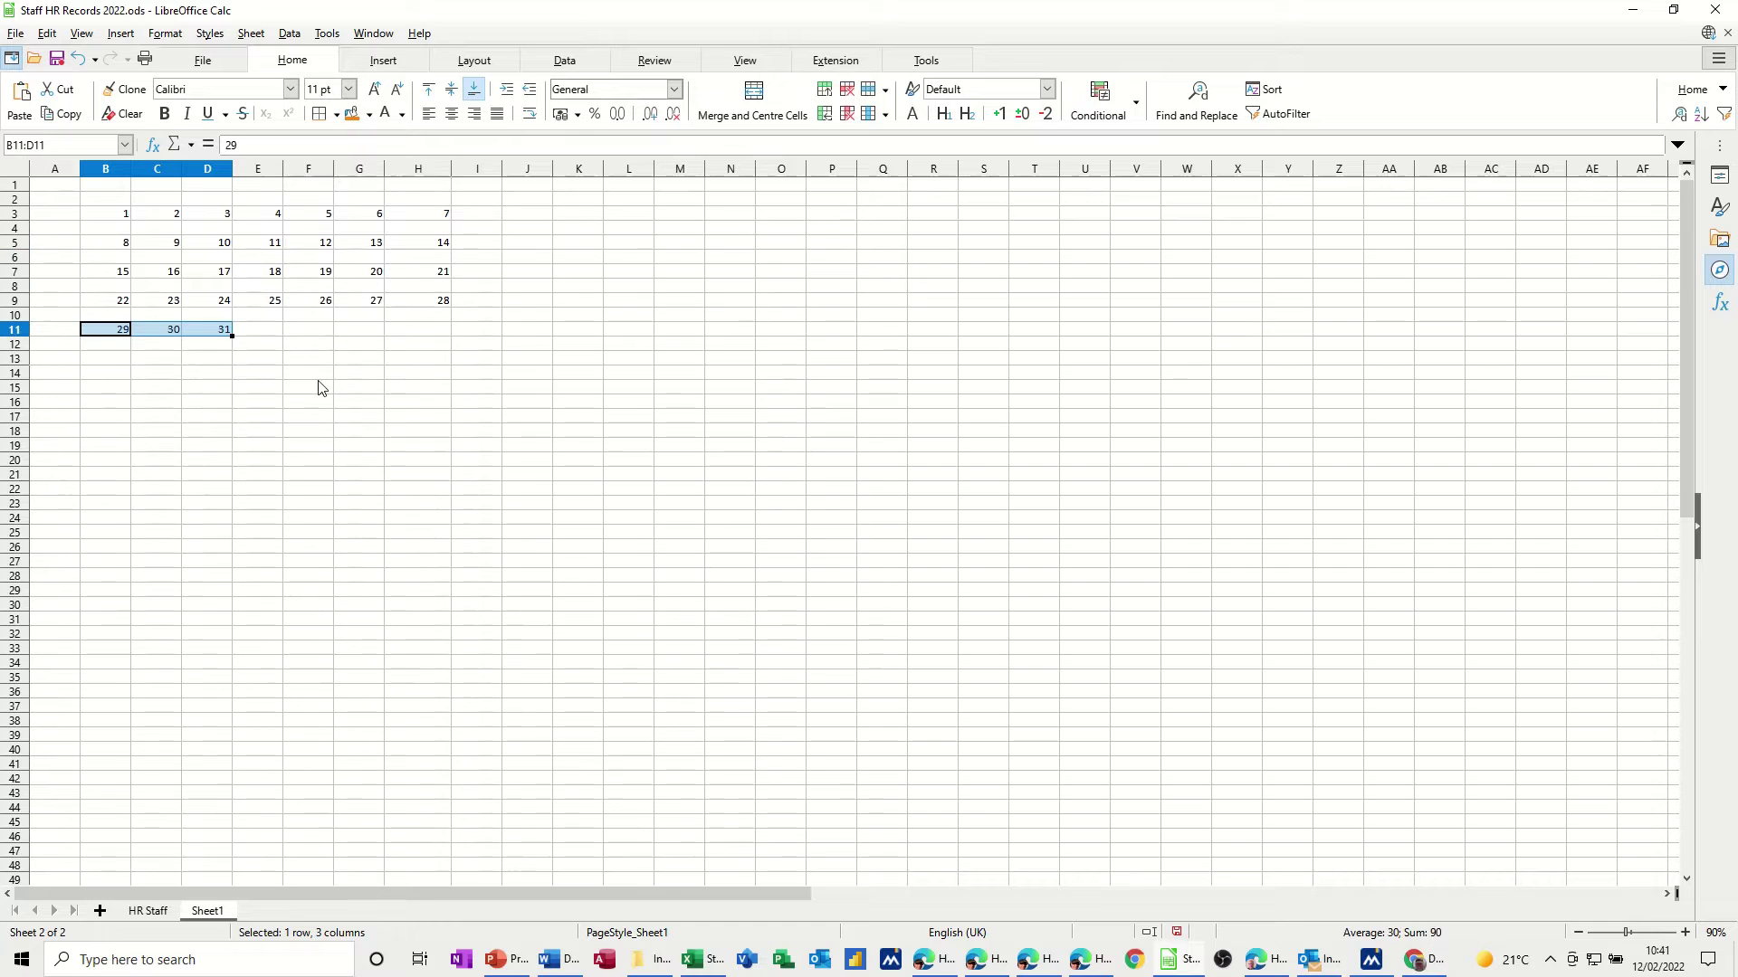
left_click(217, 345)
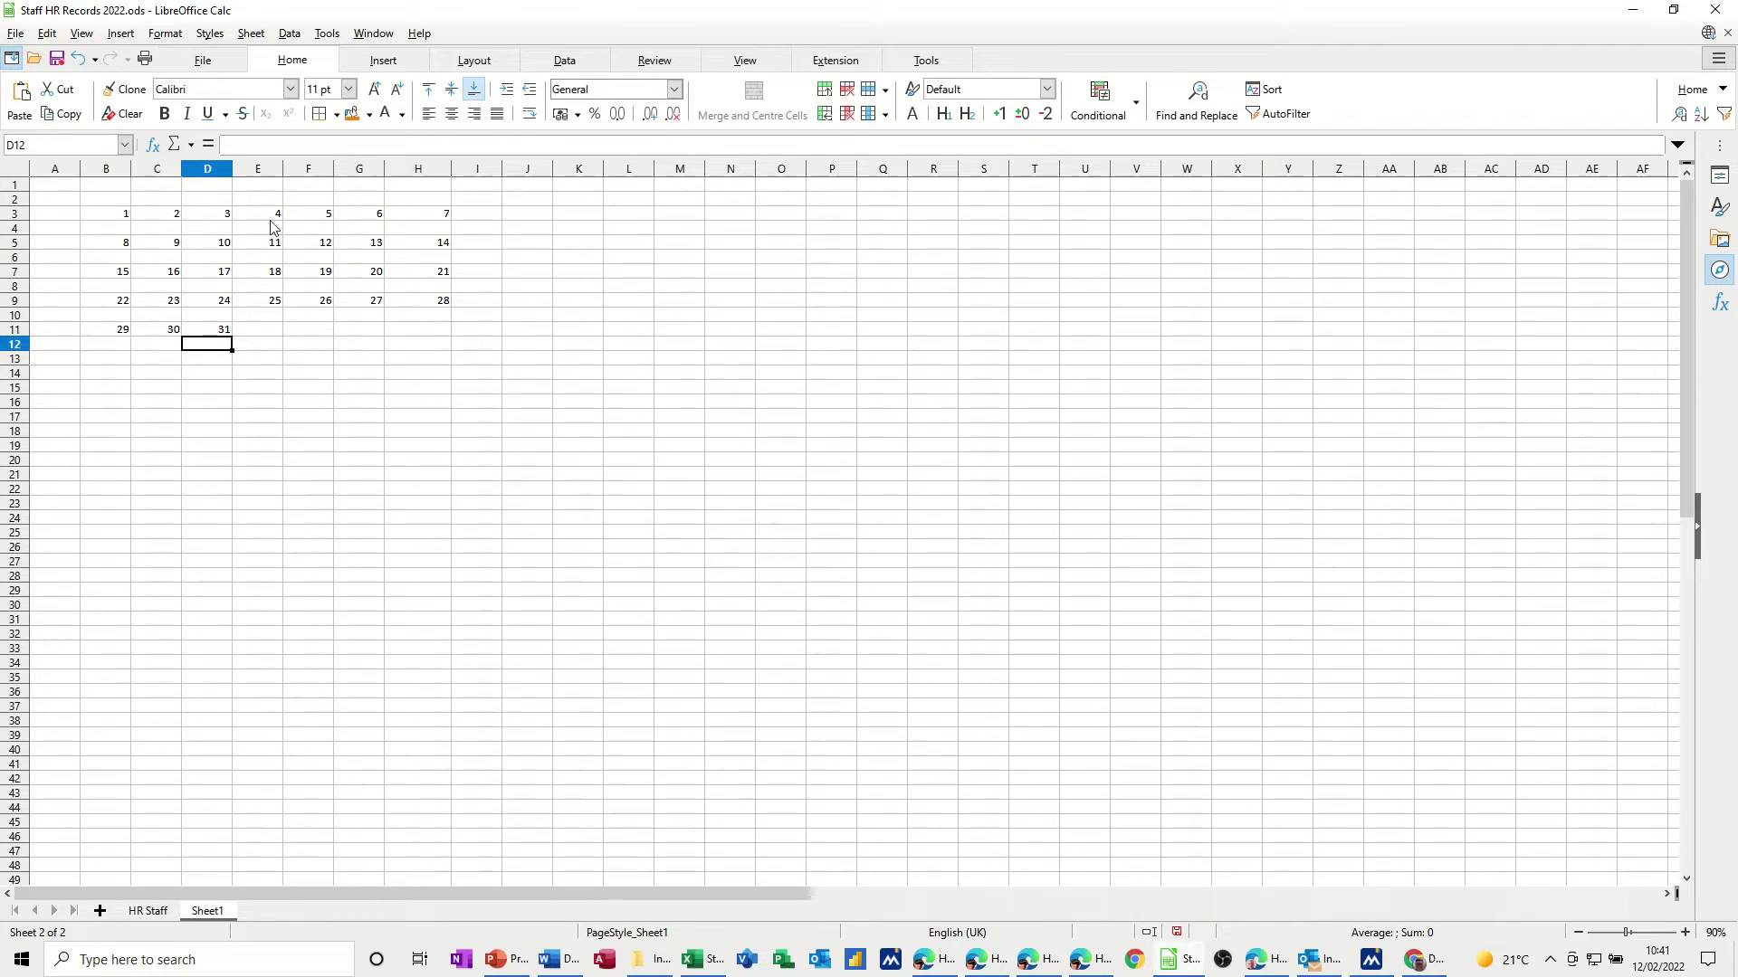
Step: Merge and centre B2:H2 as 'January' and B1:H1 as 'John Smith'
left_click_drag(121, 202, 409, 203)
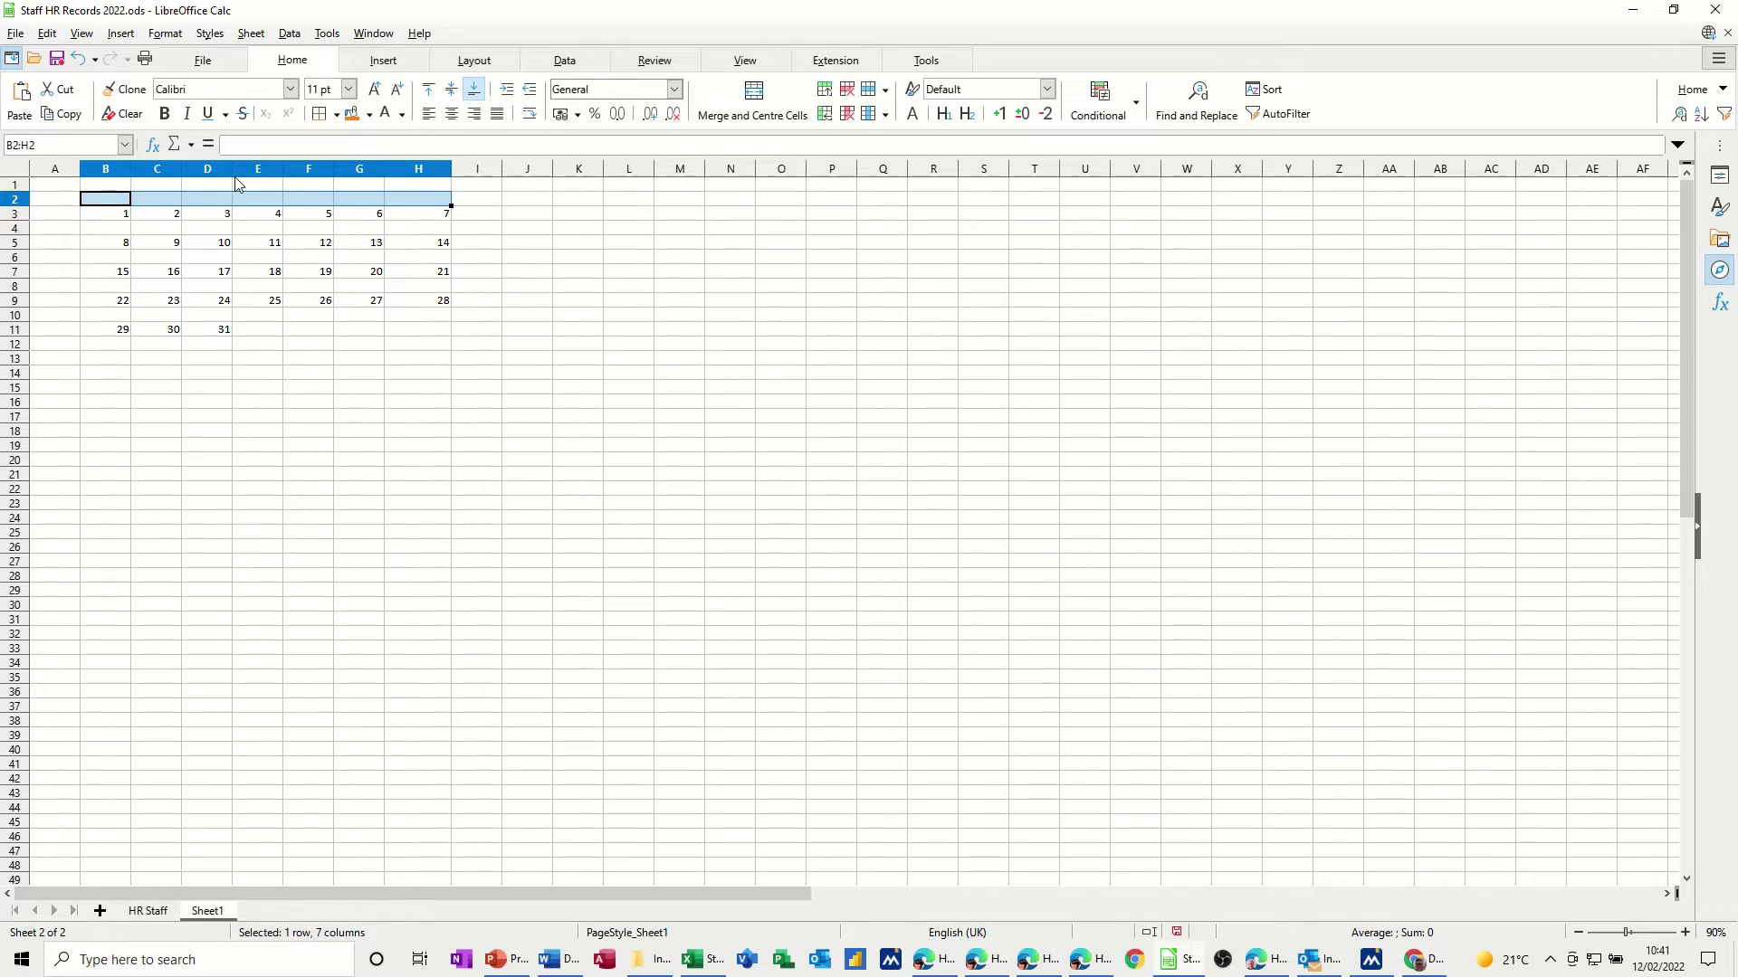
left_click(753, 93)
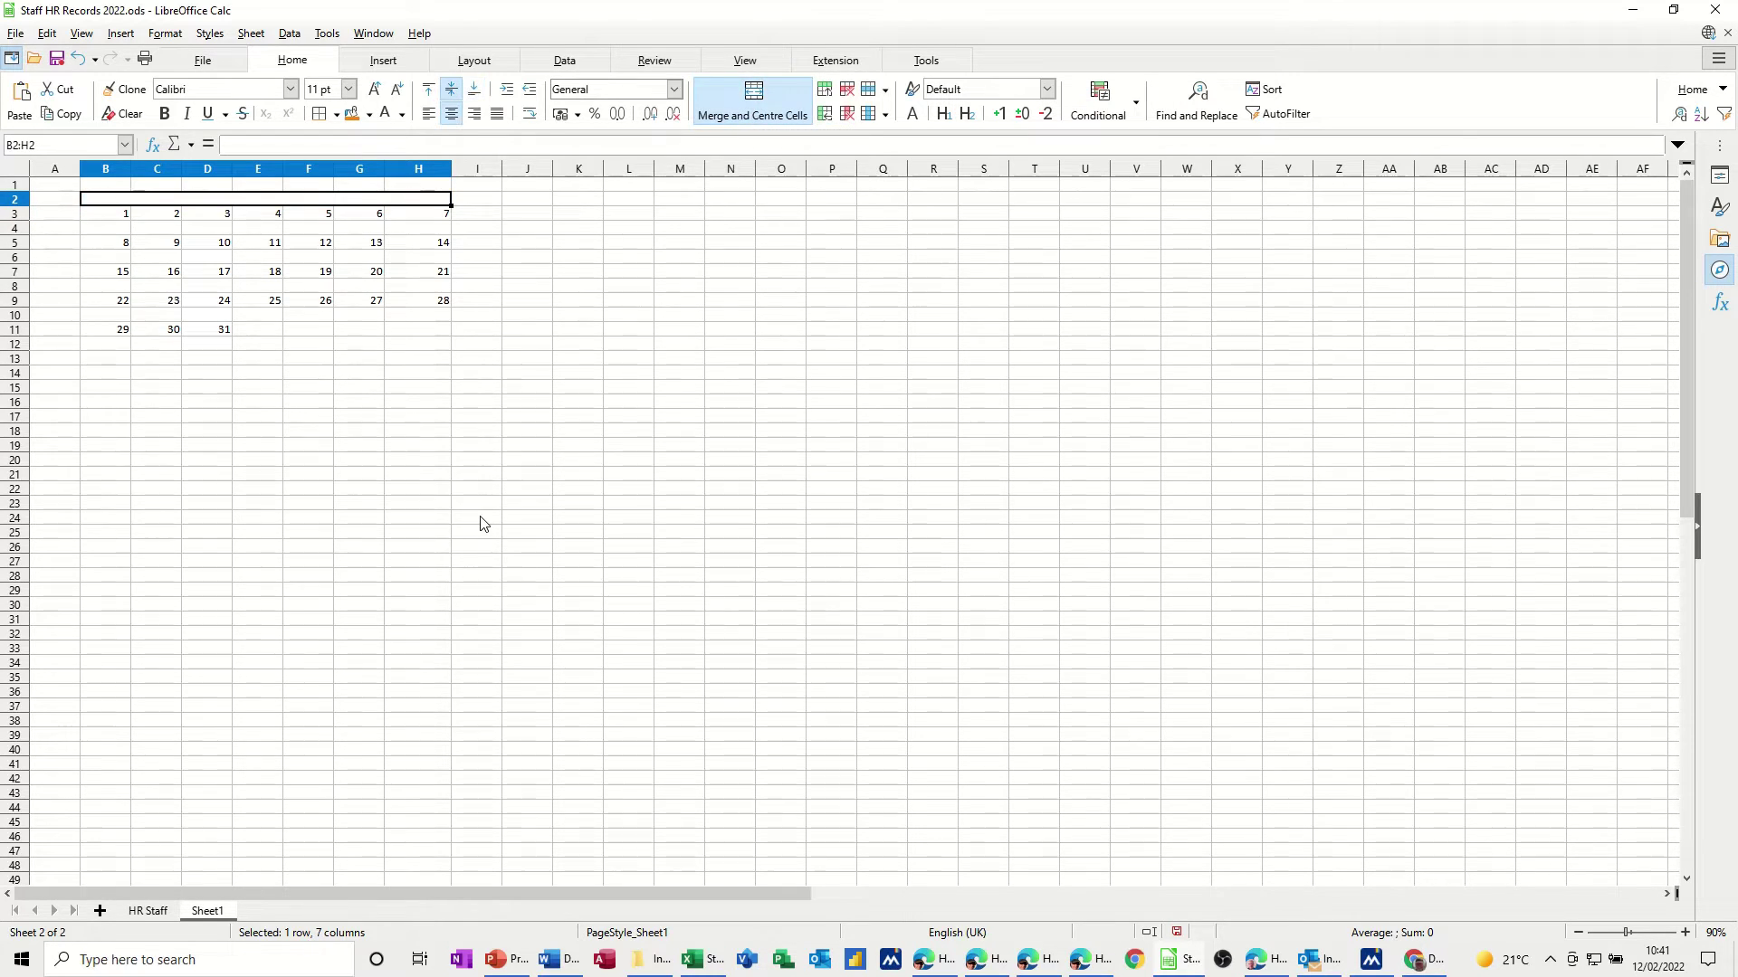
type("January")
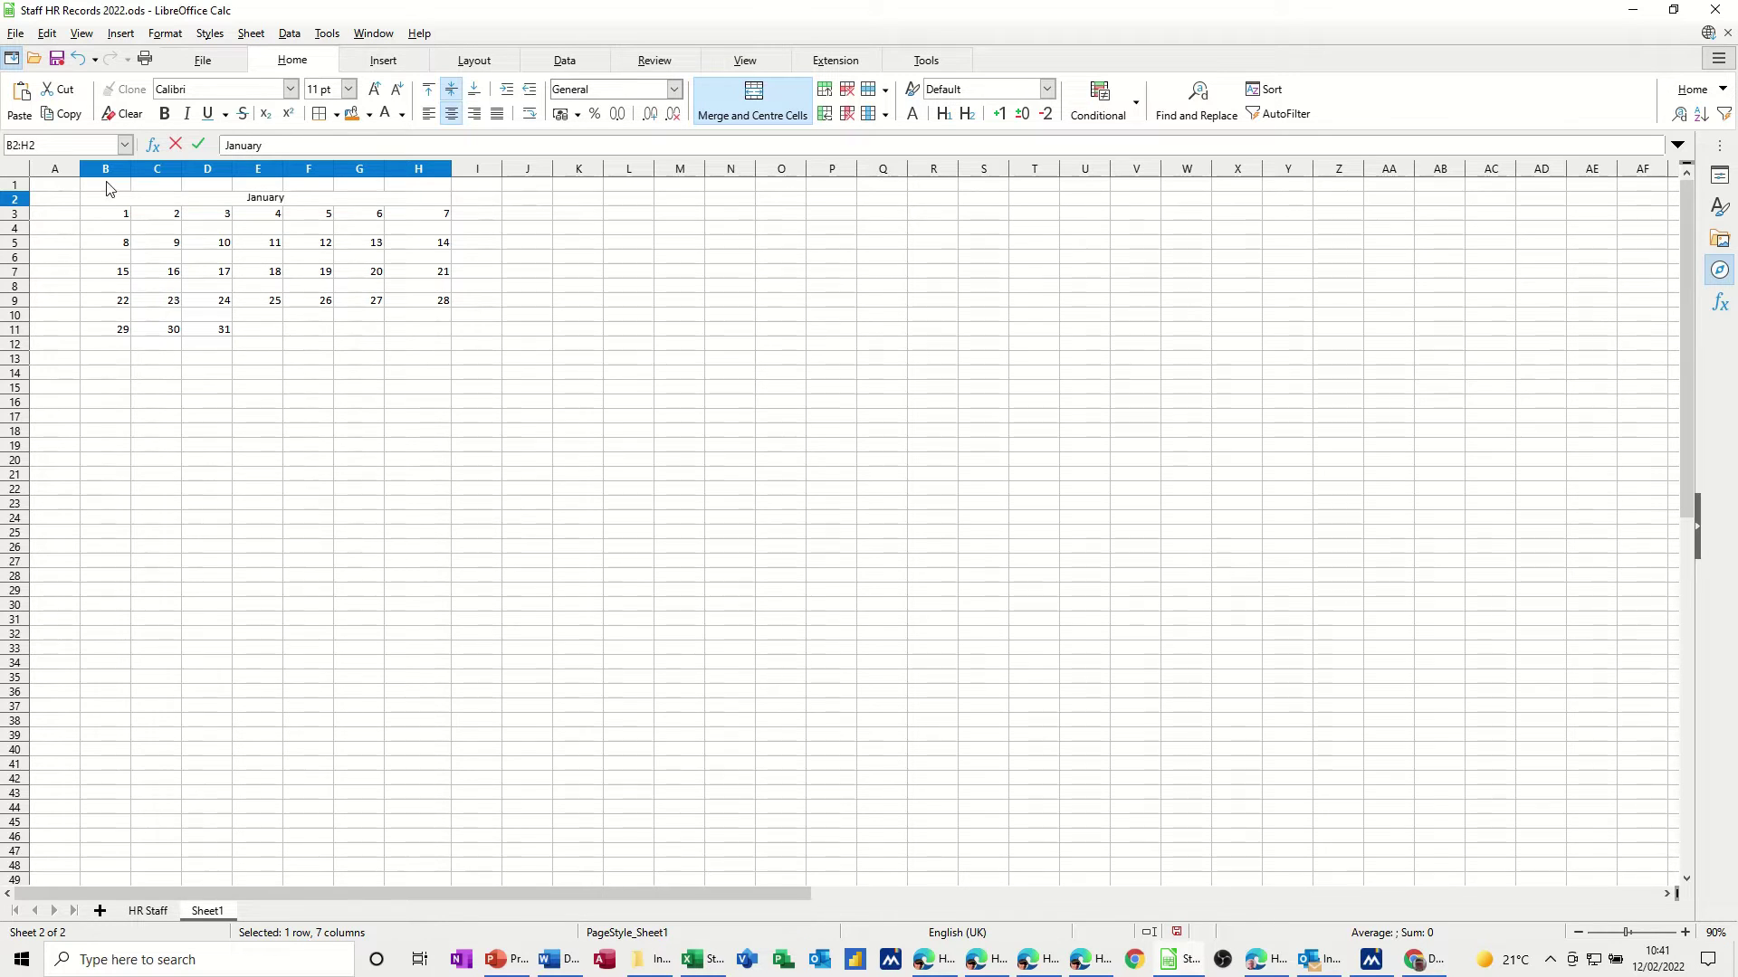
left_click_drag(110, 189, 453, 190)
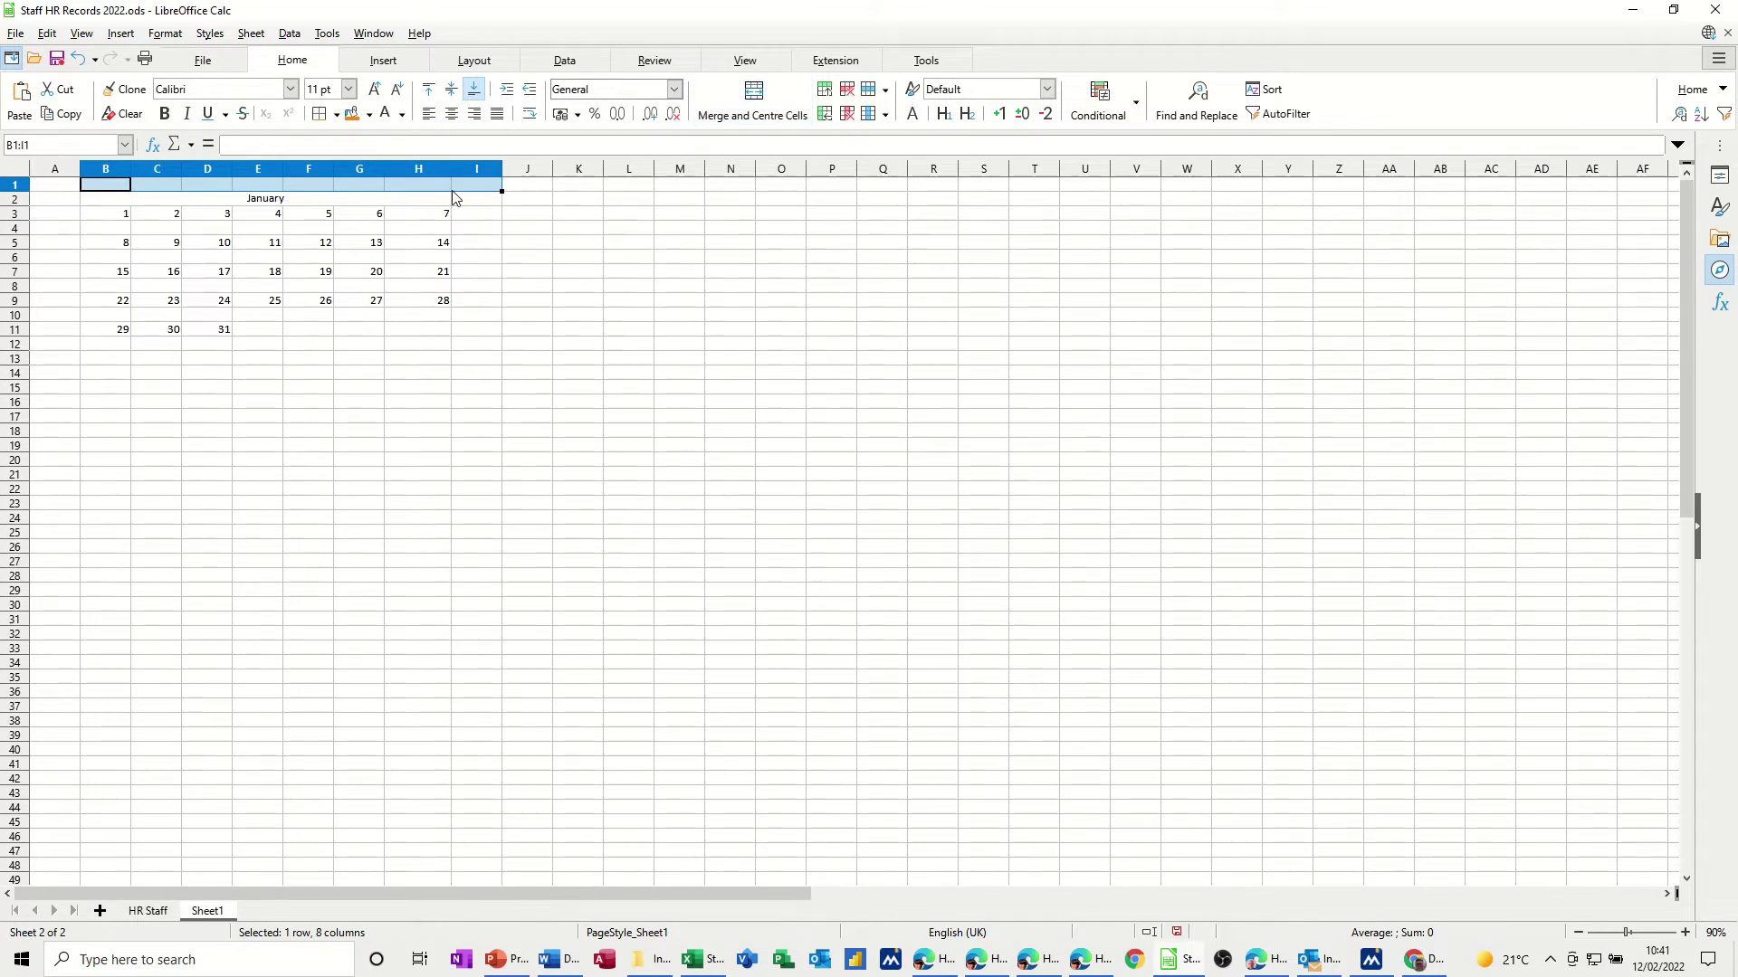
left_click(753, 101)
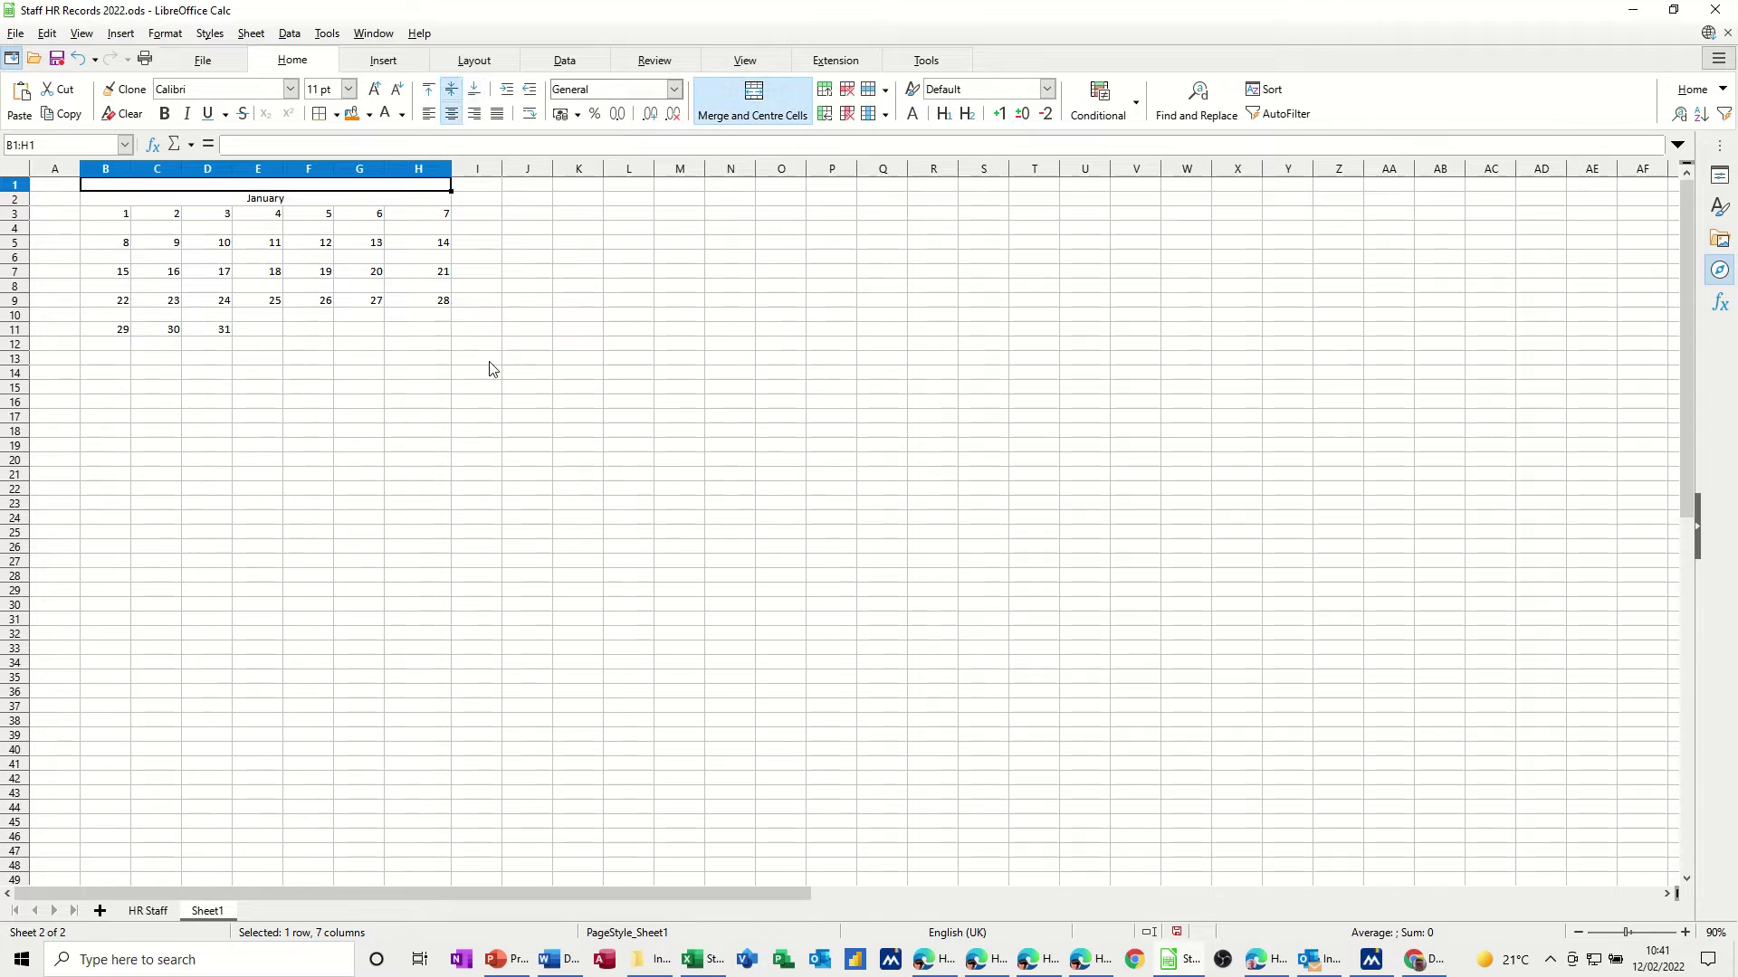
type("John ")
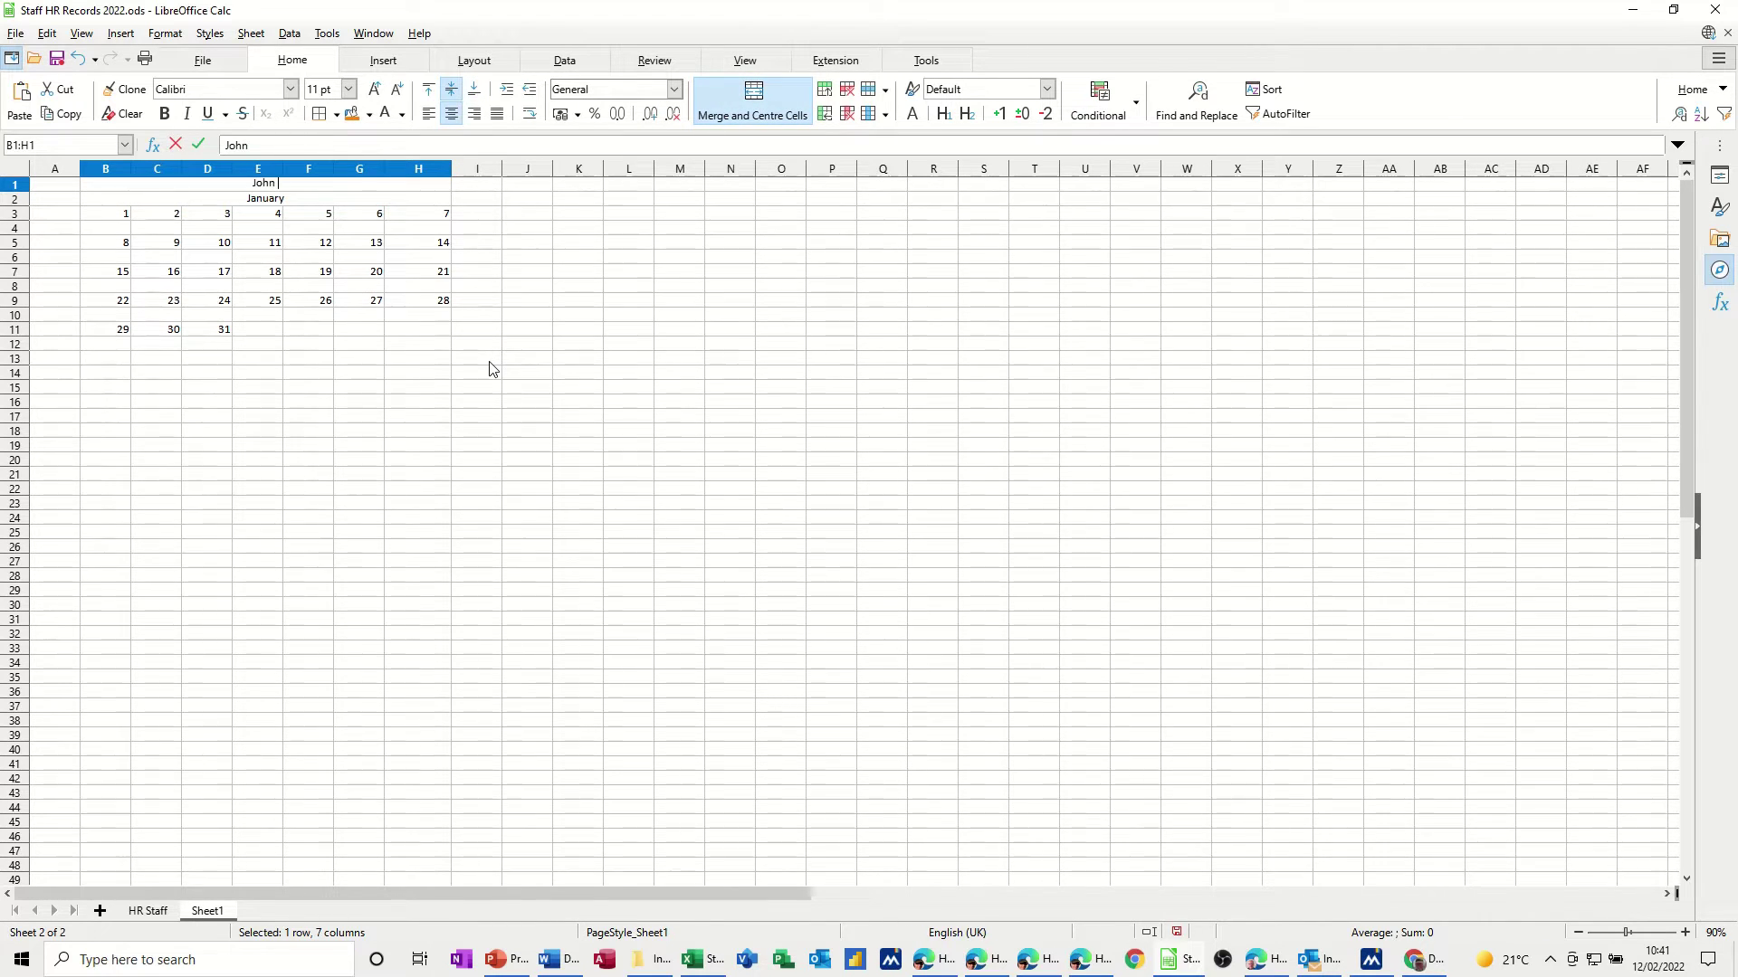
type("Smith")
left_click_drag(251, 285, 259, 302)
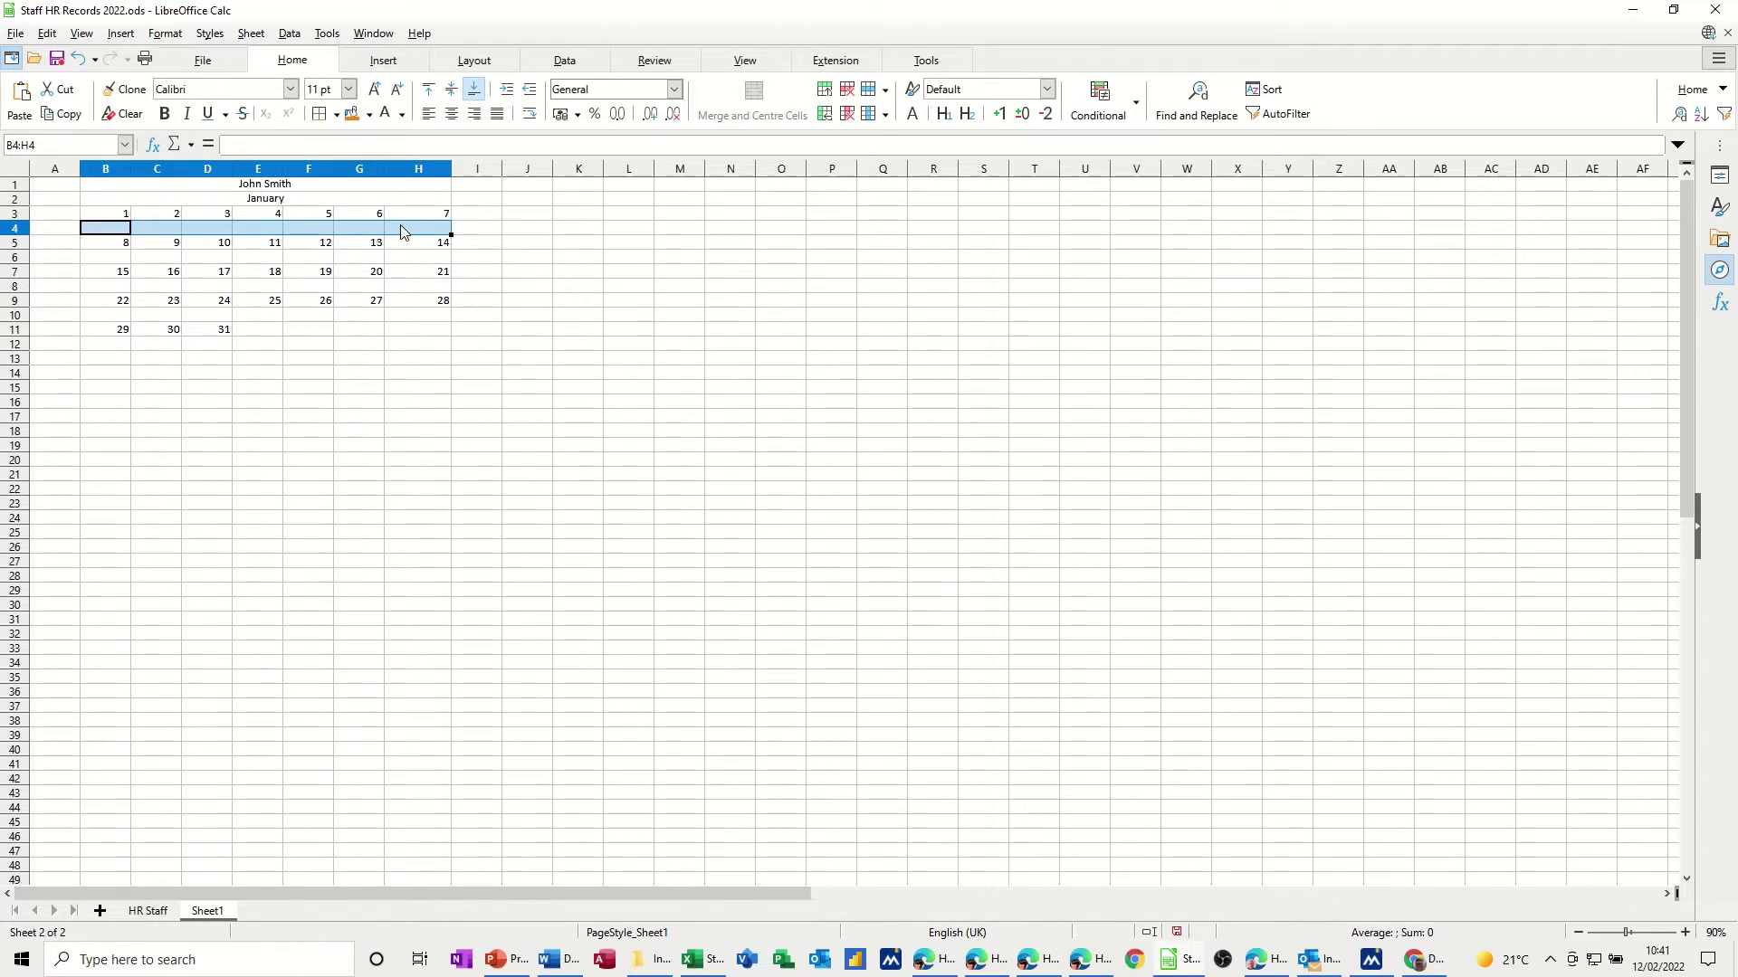
Step: Select the blank entry rows B4:H4, B6:H6, B8:H8, B10:H10 and B12:D12 together
left_click_drag(121, 229, 438, 229)
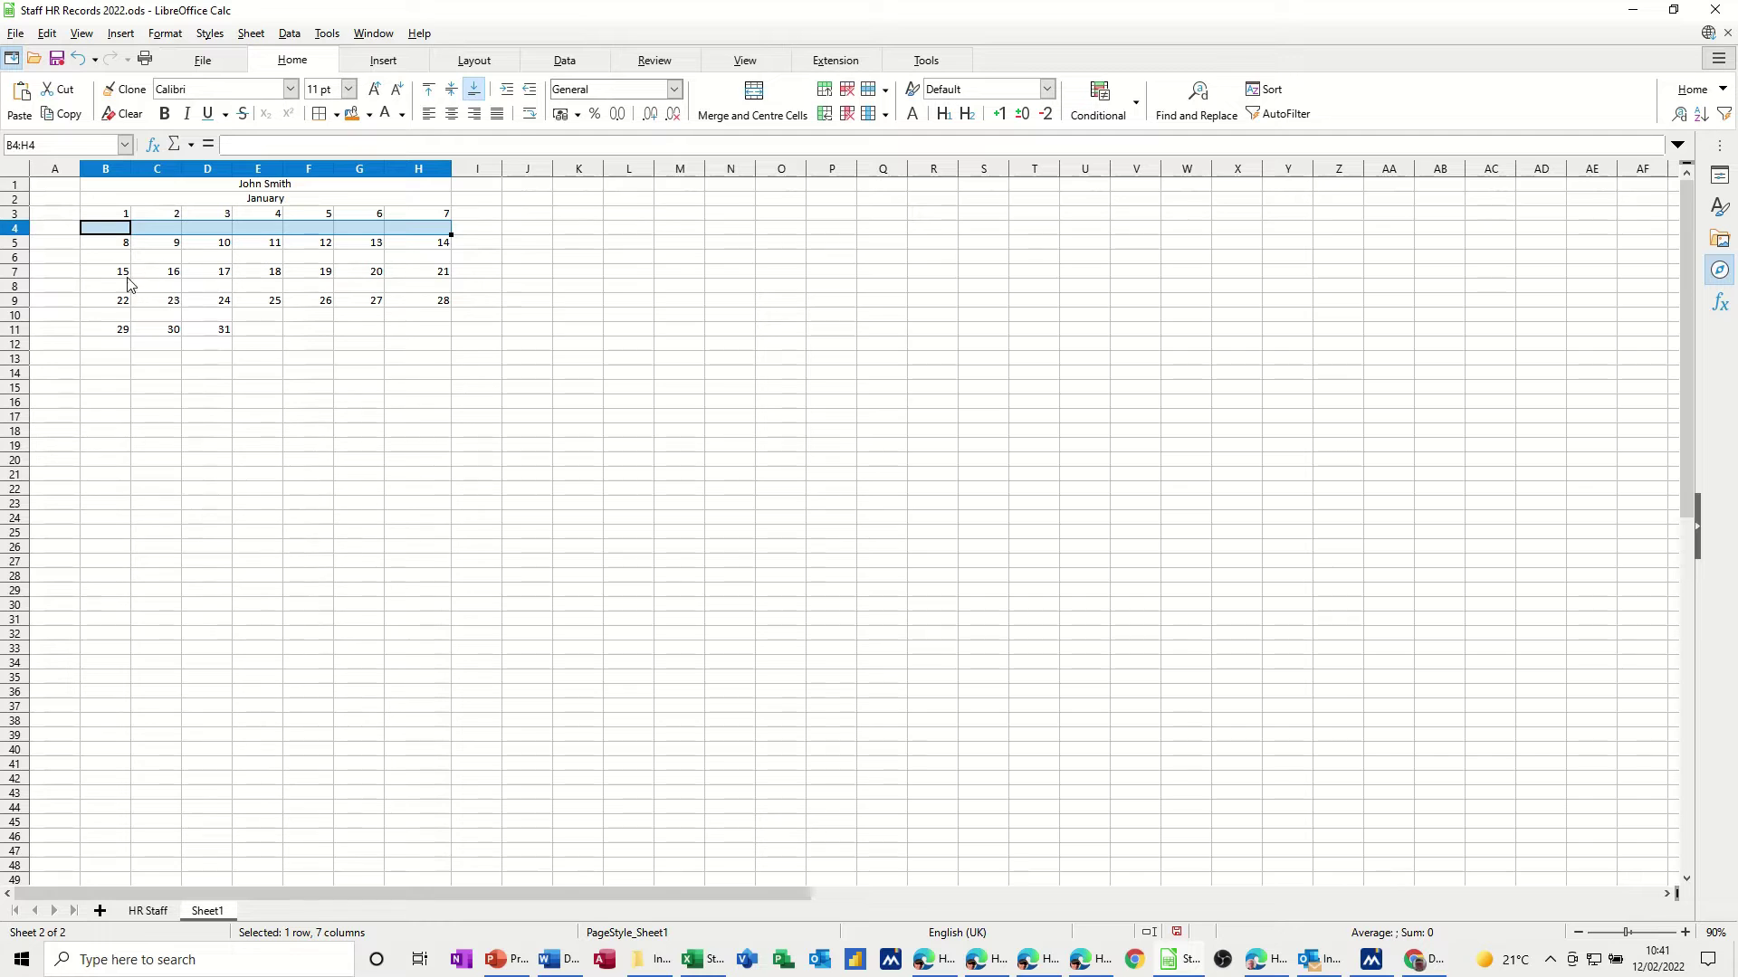
left_click_drag(106, 258, 422, 258, "ctrl")
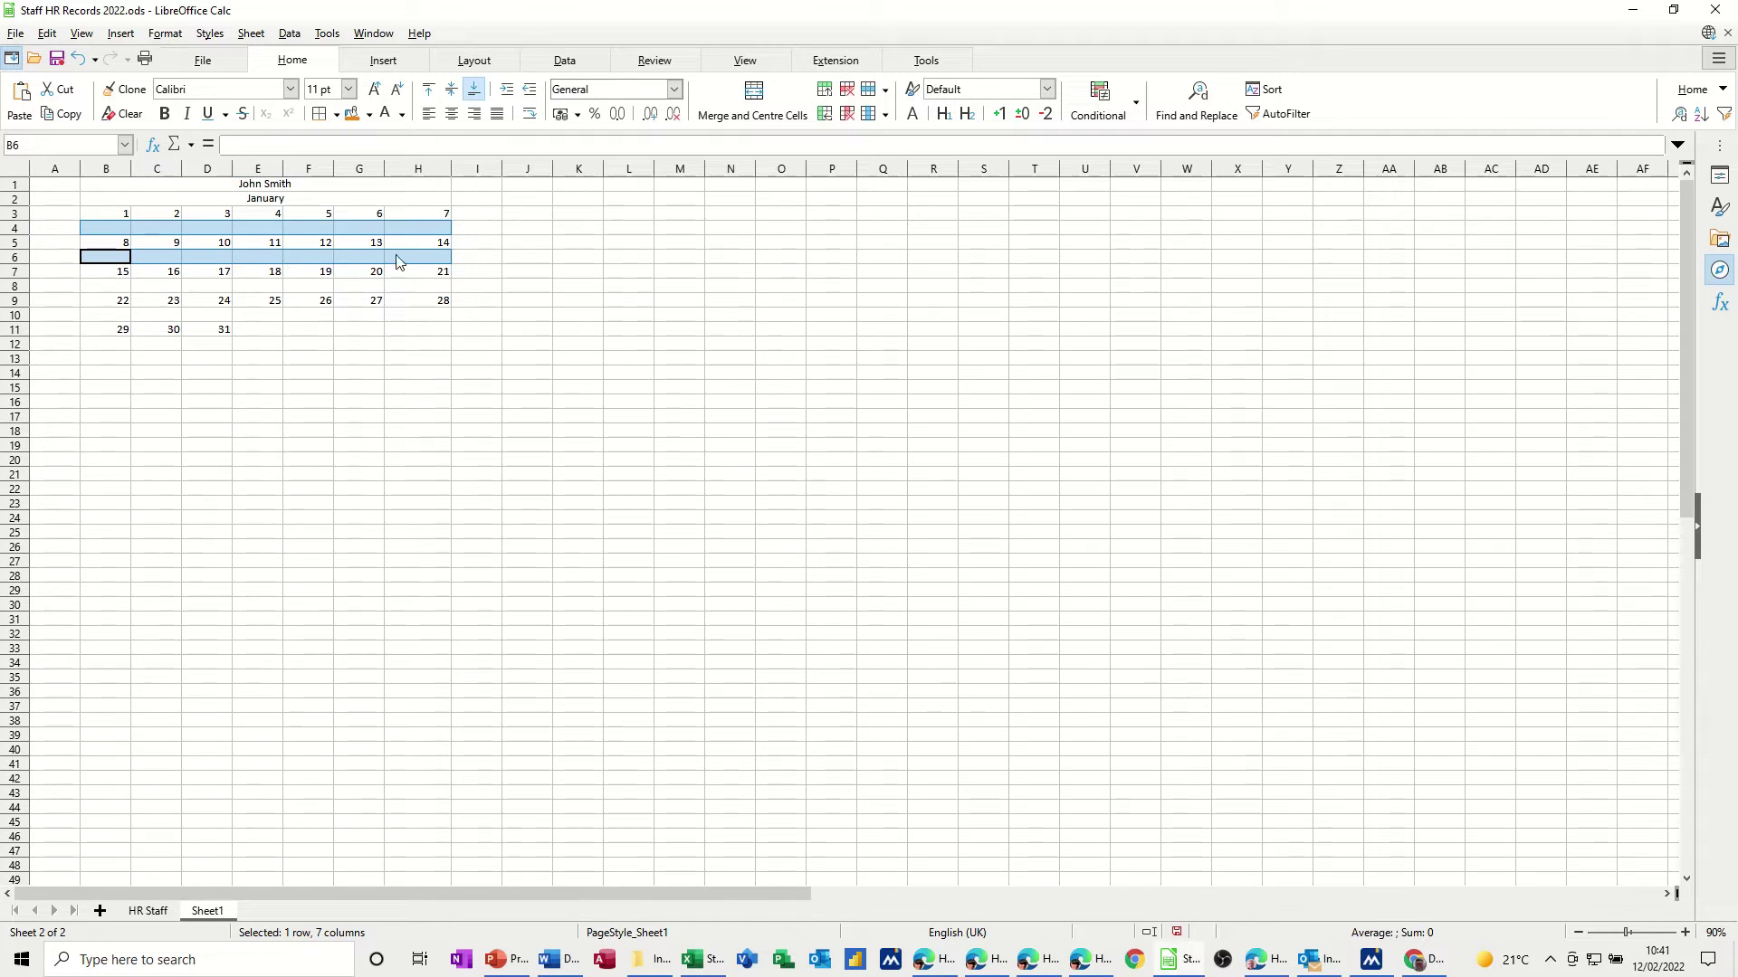
left_click_drag(112, 287, 428, 287, "ctrl")
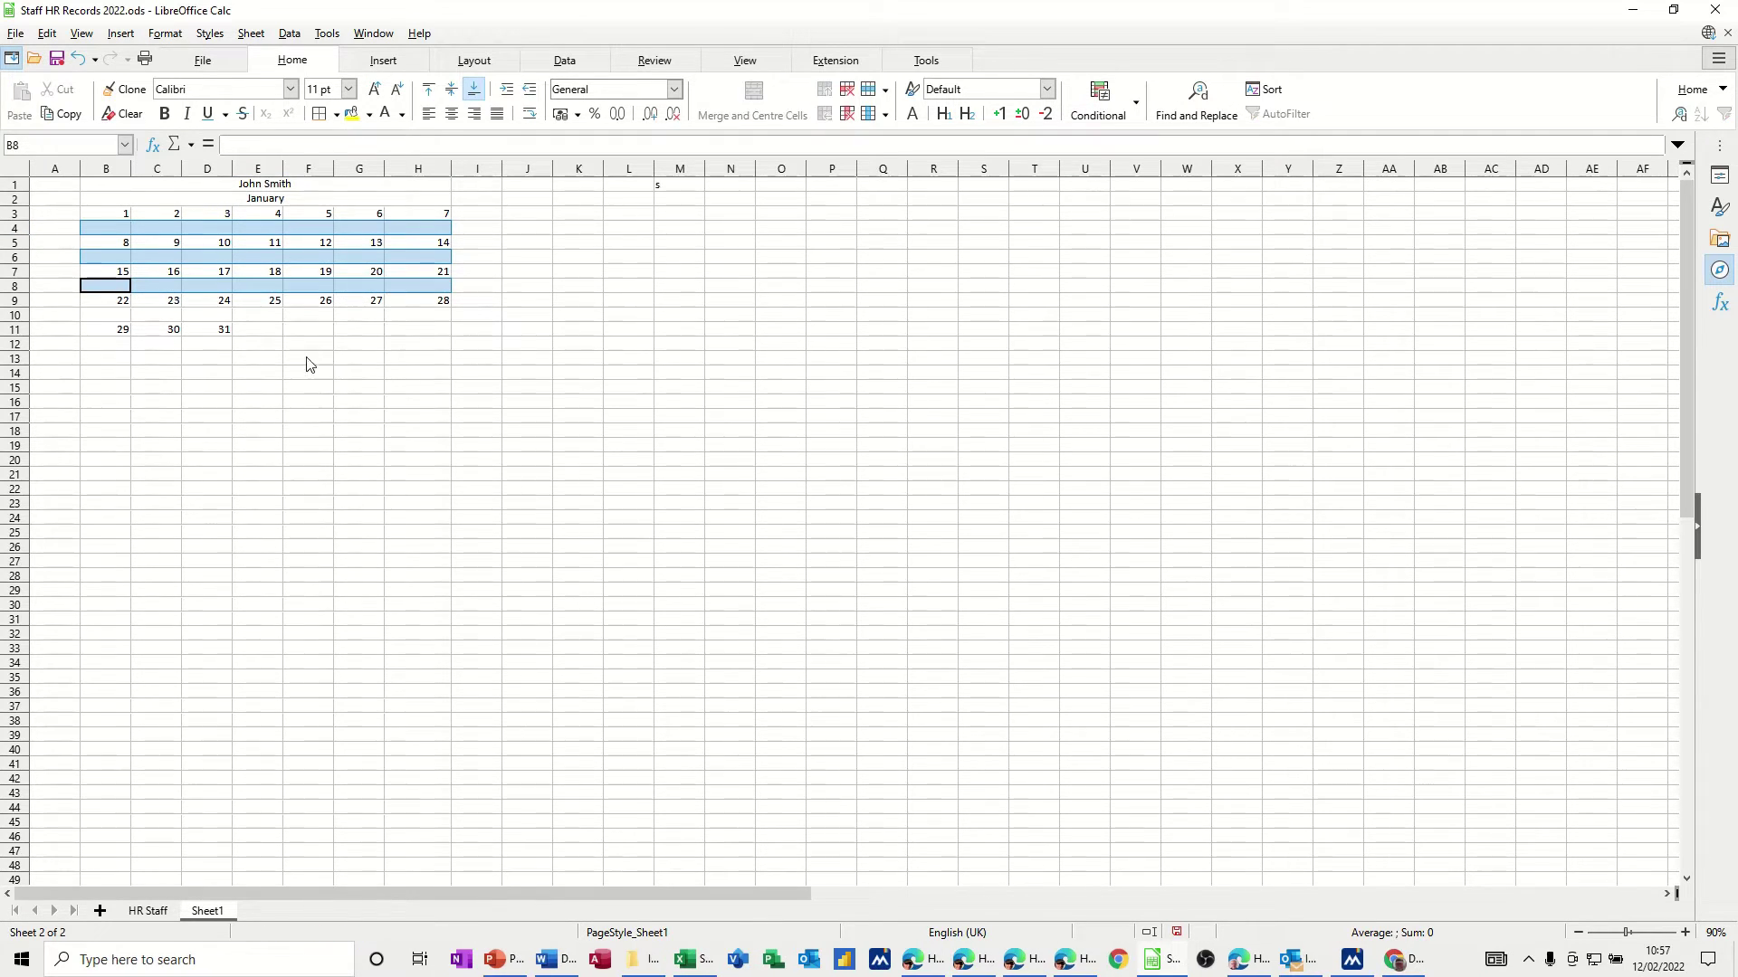
left_click_drag(117, 315, 421, 316, "ctrl")
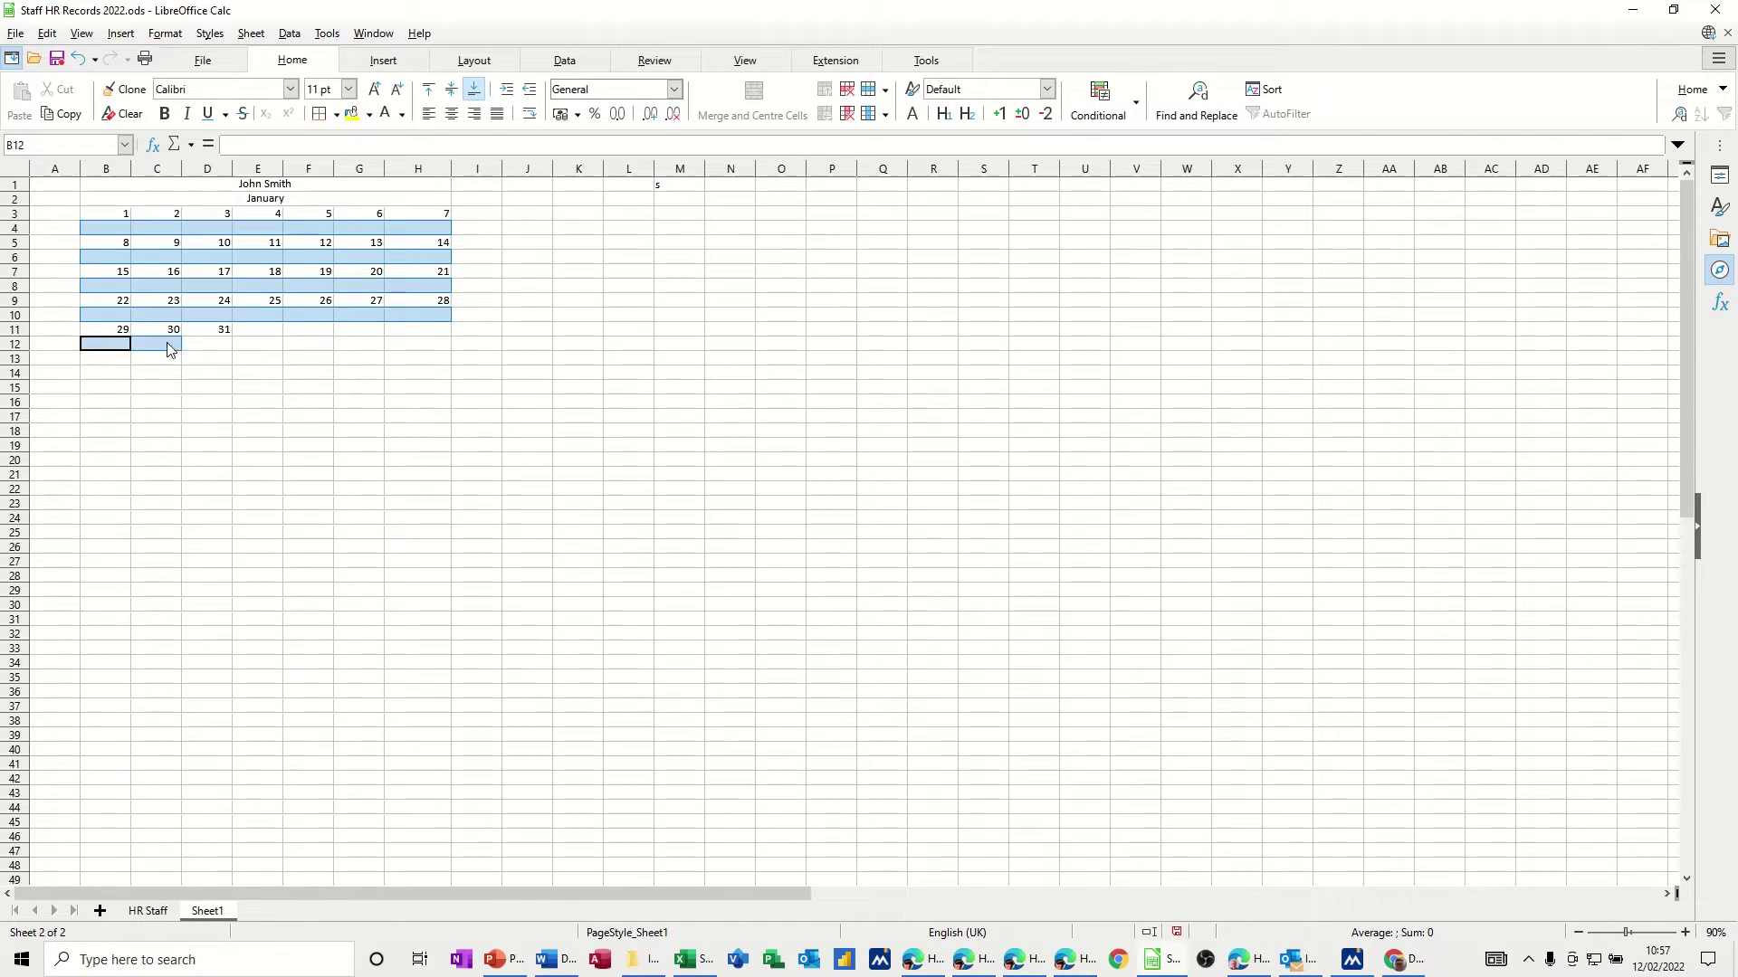
mouse_move(108, 343)
left_mouse_down("ctrl")
mouse_move(417, 351)
mouse_move(229, 355)
left_mouse_up("ctrl")
Step: Start a conditional format whose first condition matches "A" with the dark style
left_click(1135, 108)
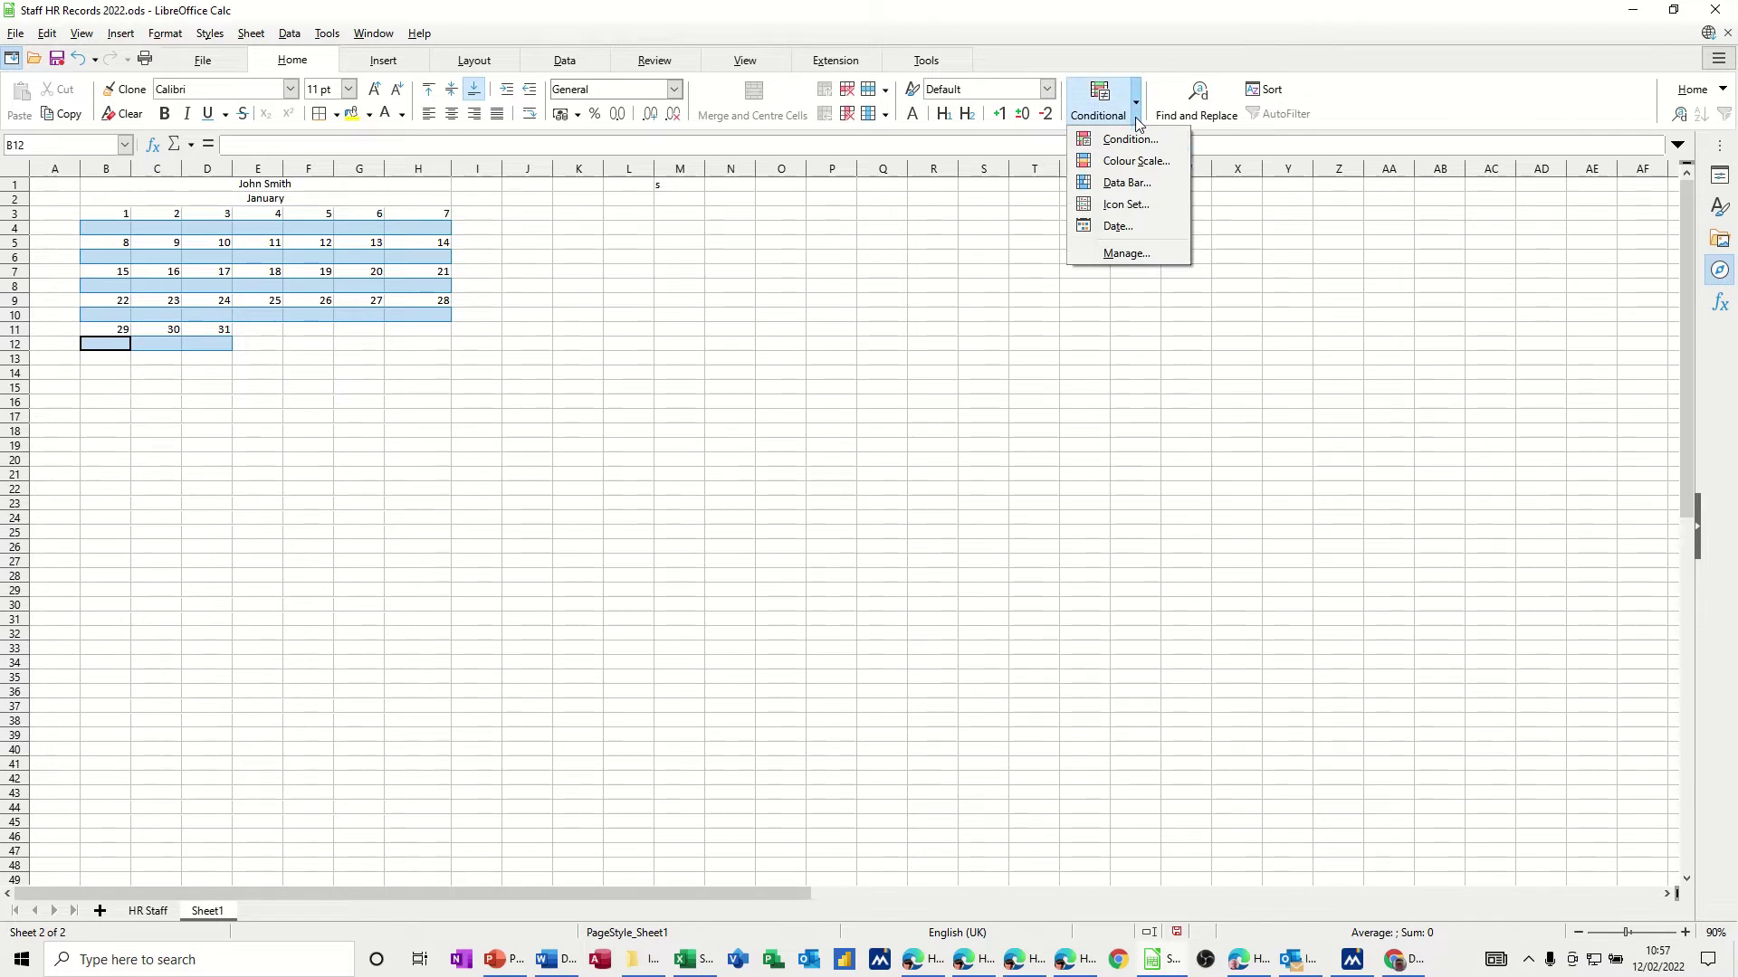
left_click(1129, 141)
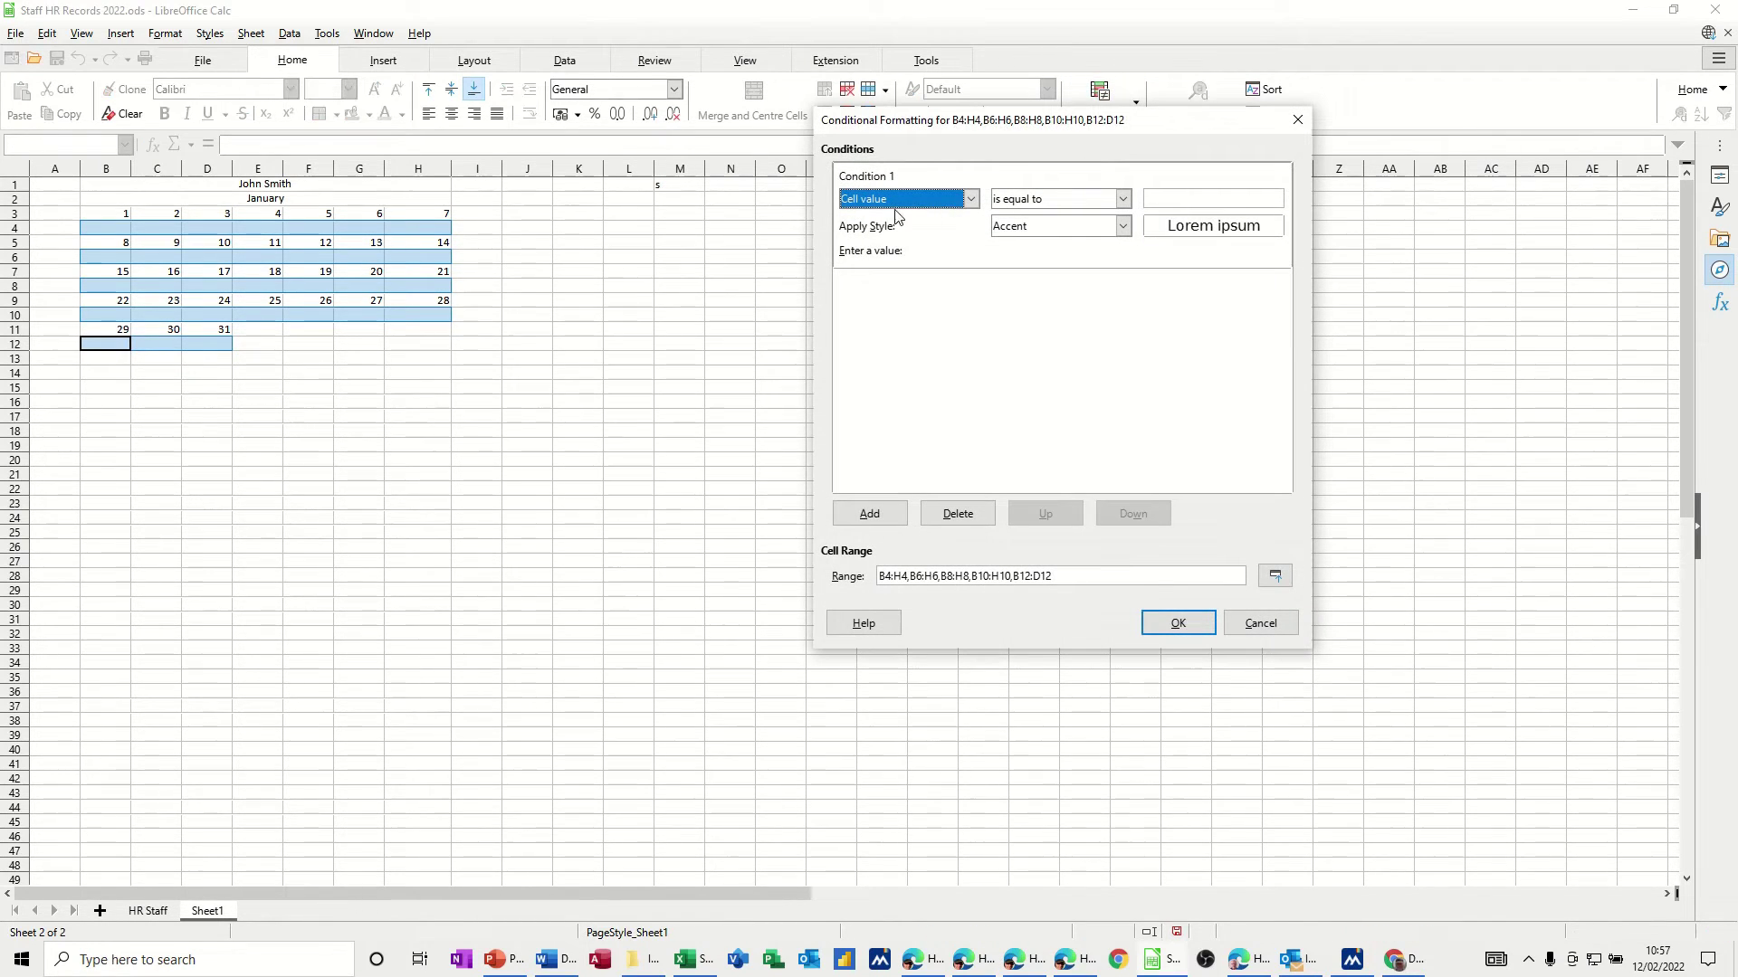
left_click(1162, 198)
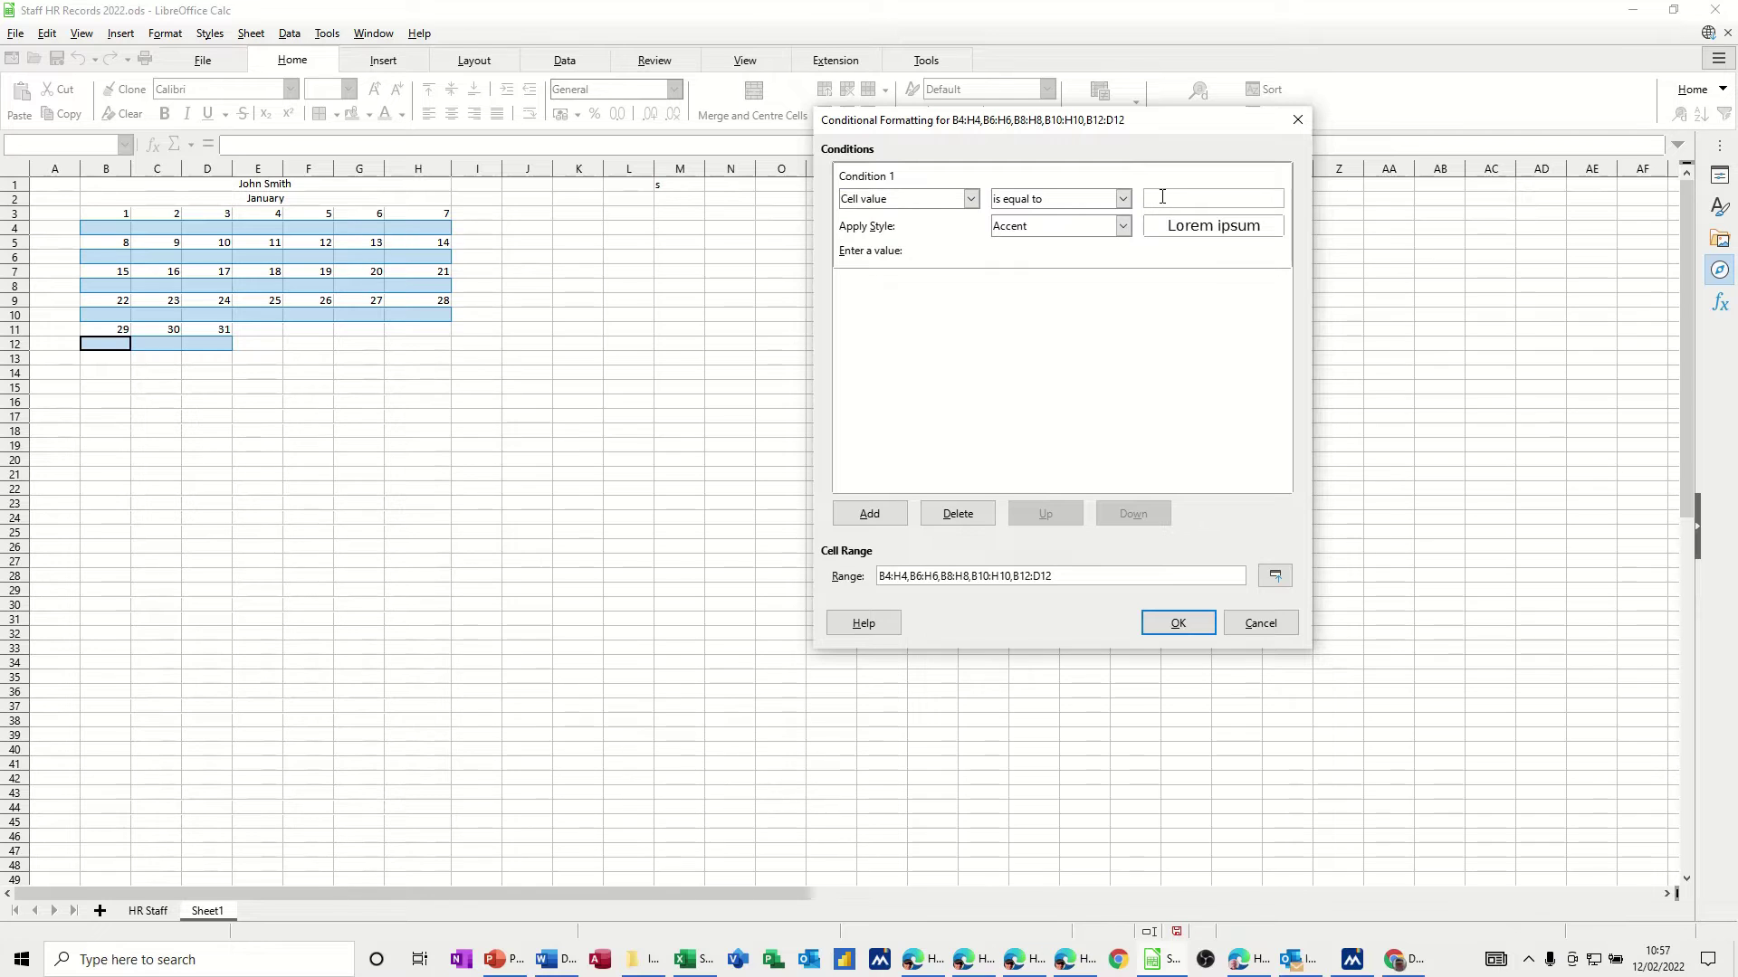
type("A")
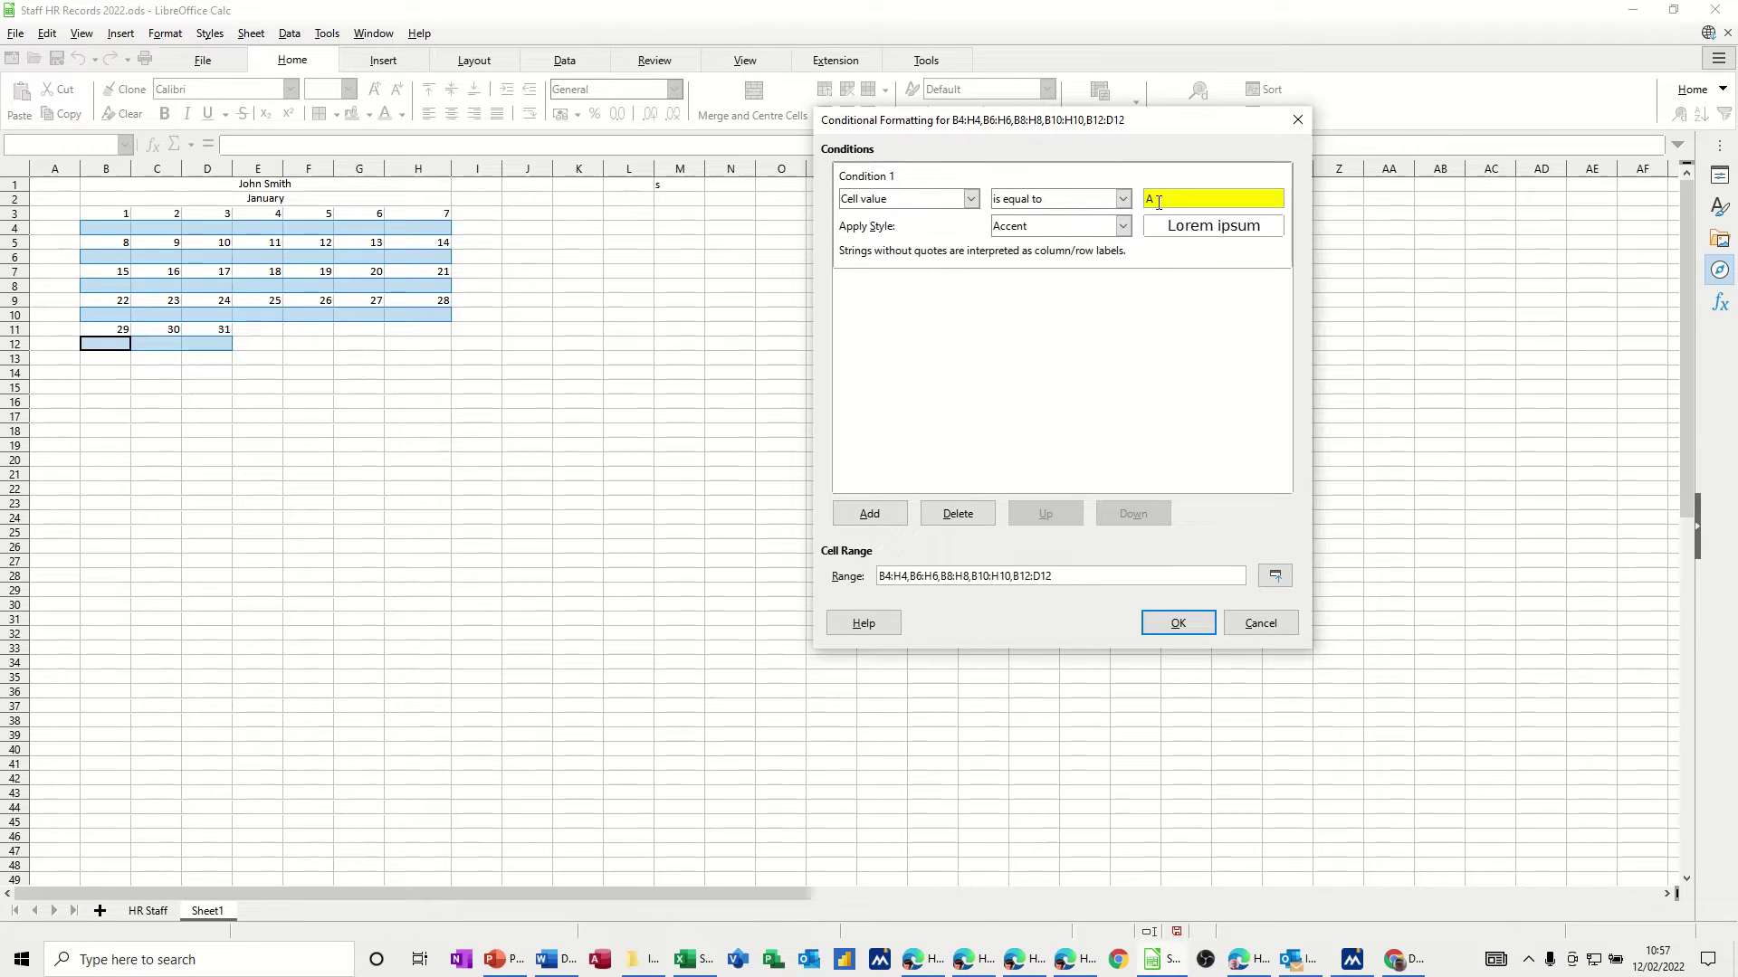
left_click(1123, 225)
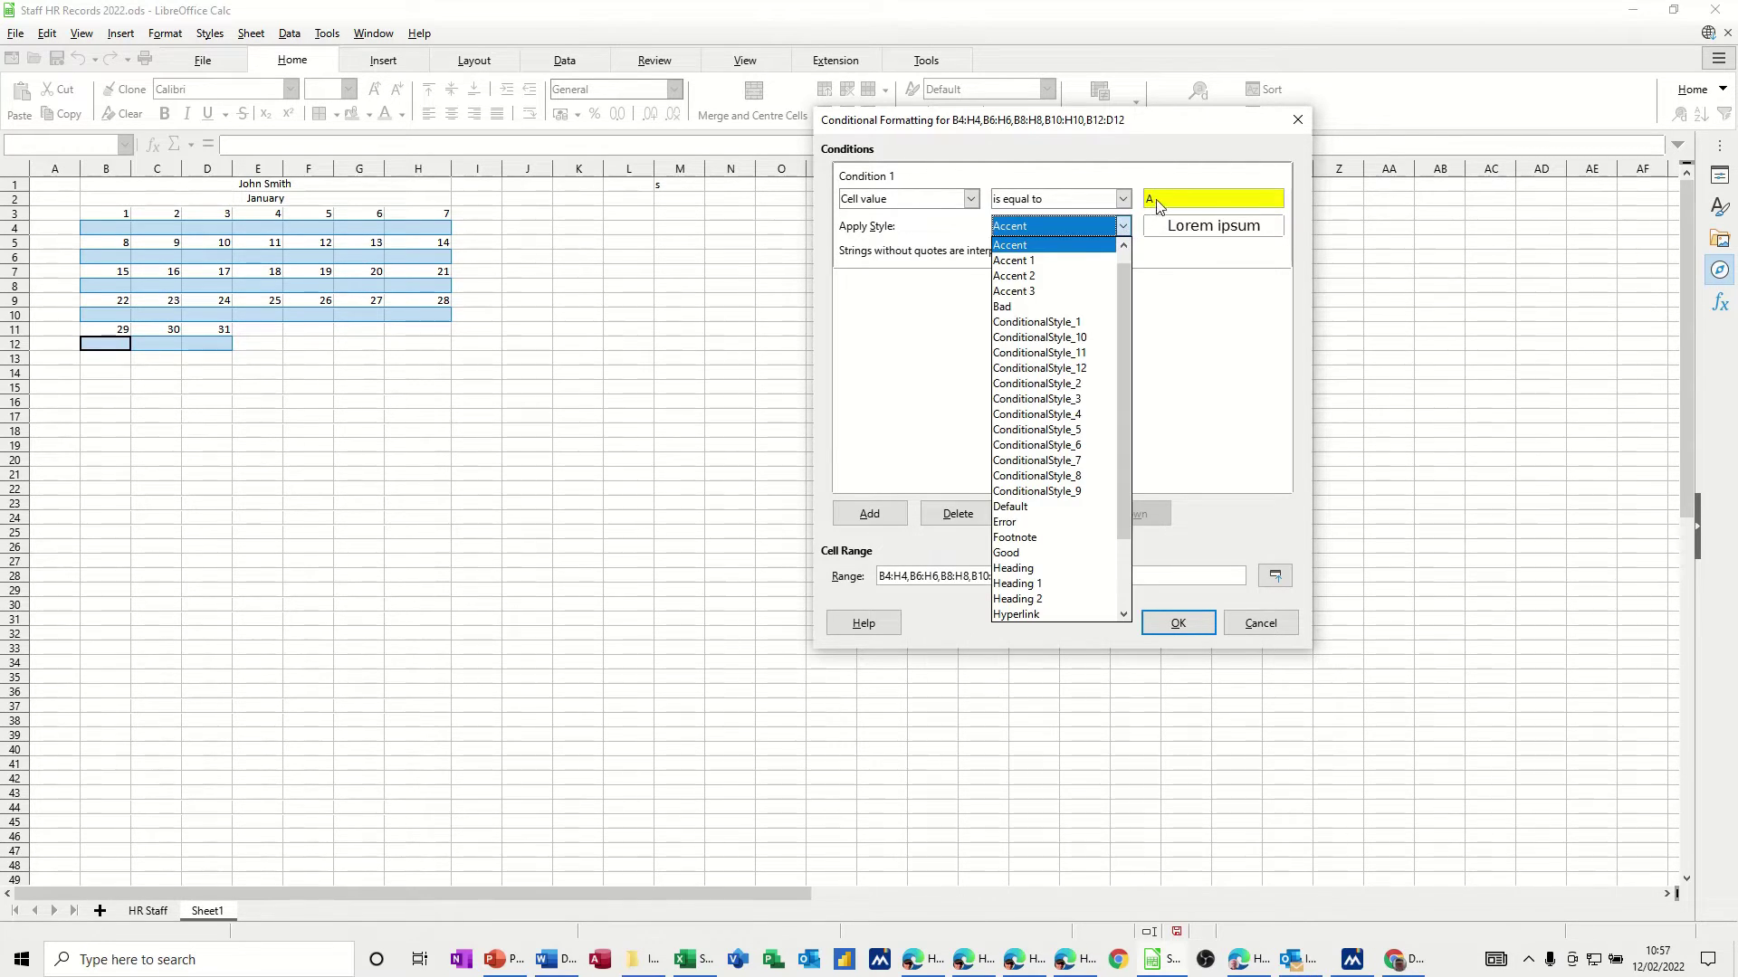
left_click(1155, 200)
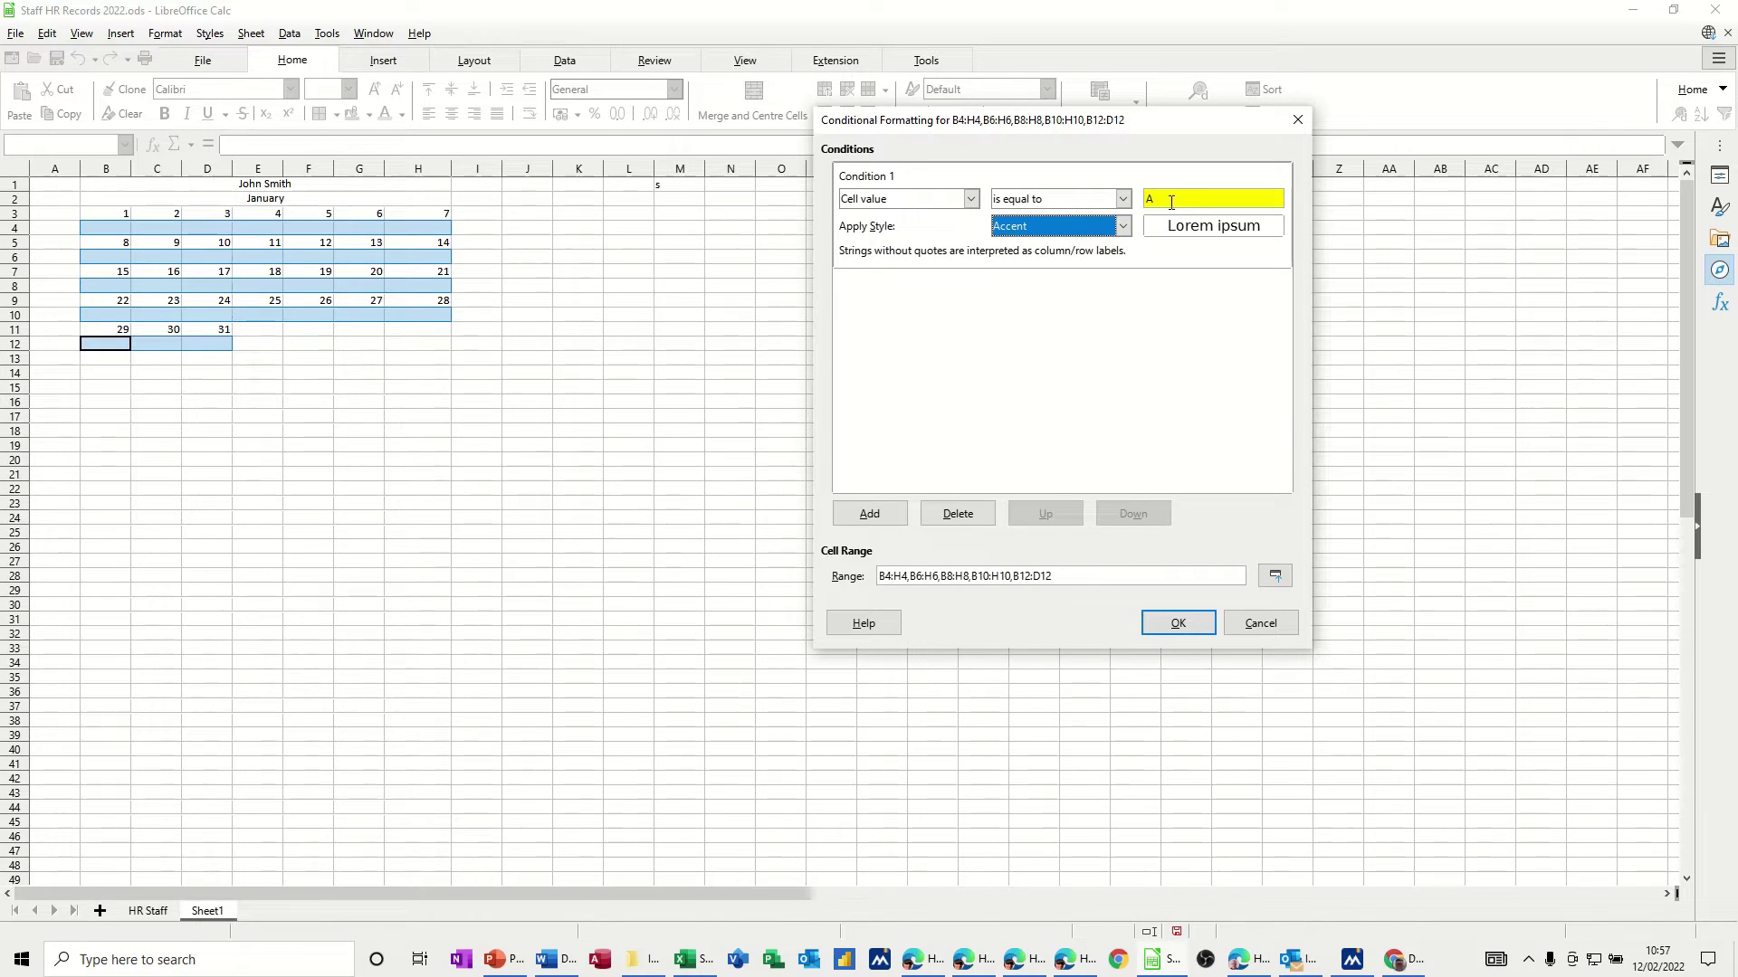
left_click(1161, 201)
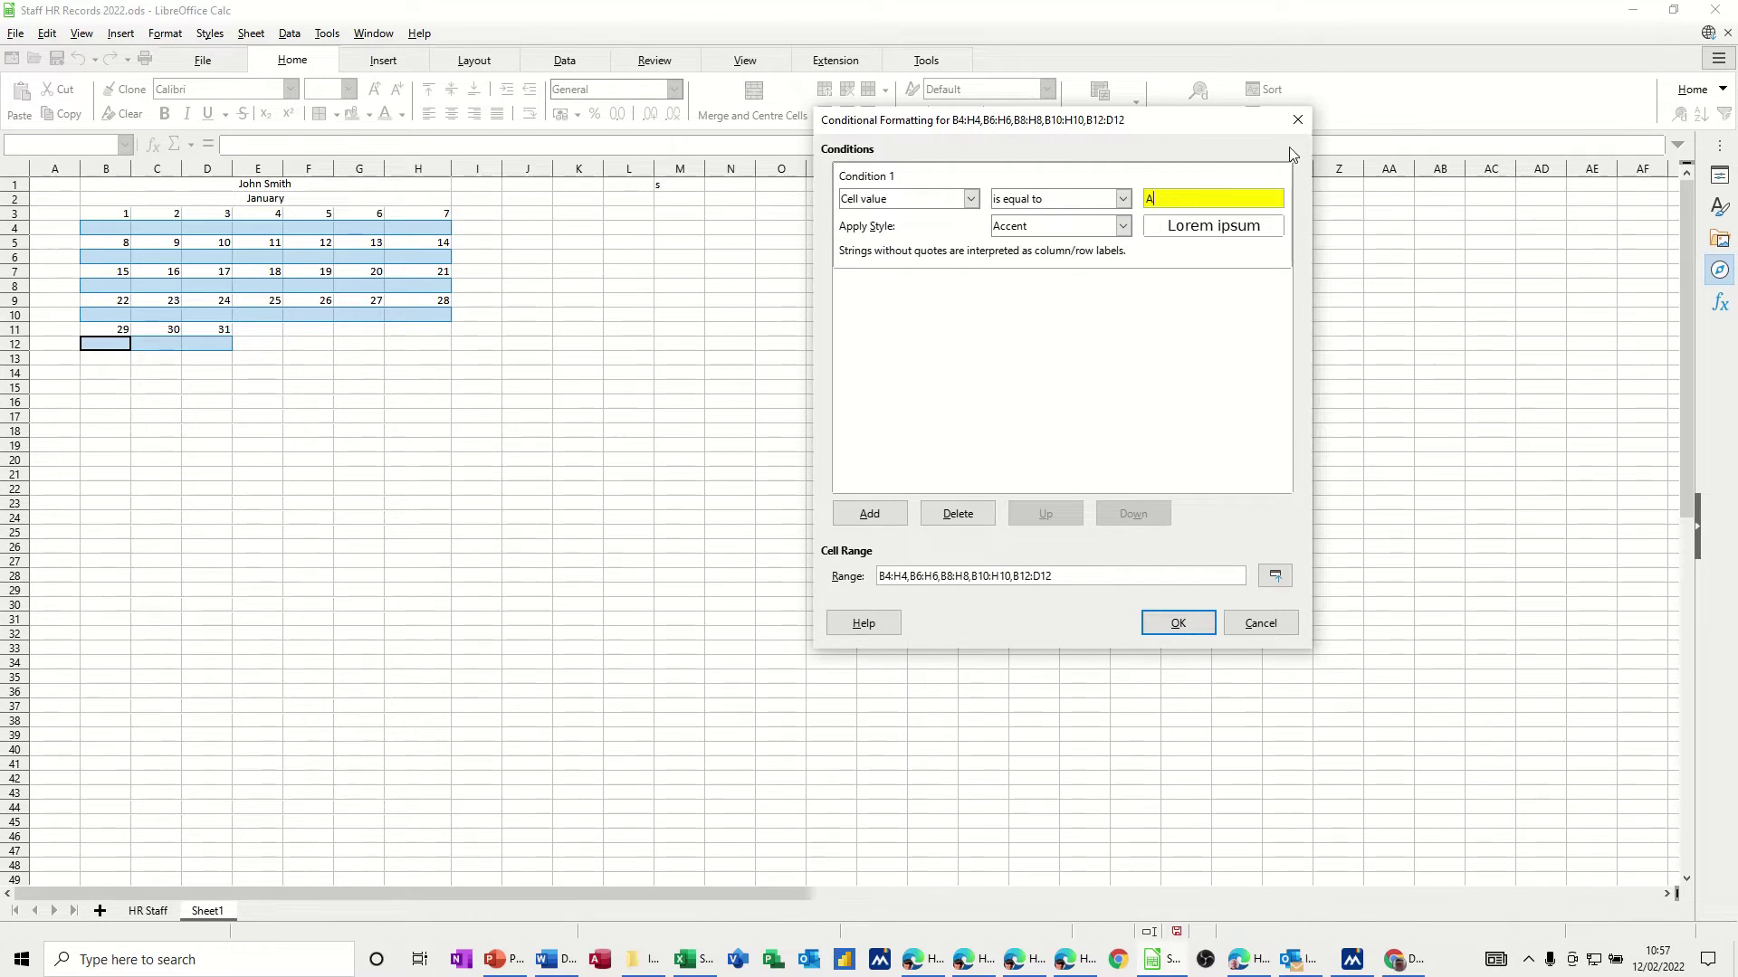
key("BackSpace")
type("\"A")
type("\"")
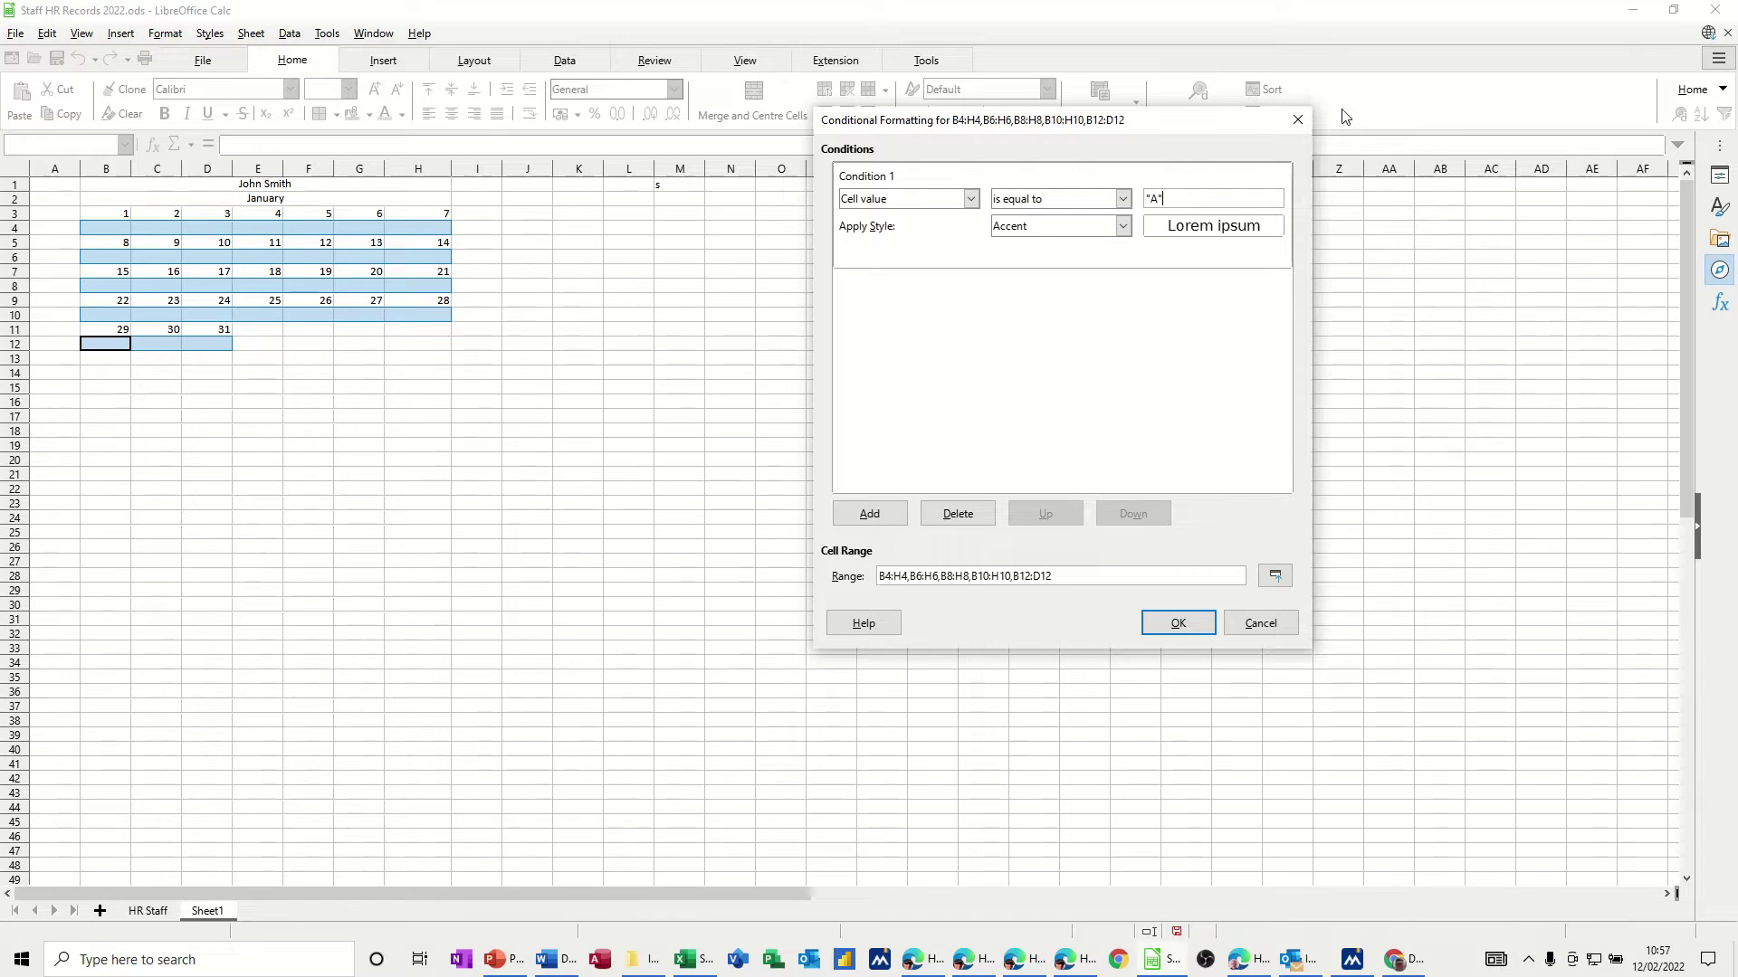
left_click(1124, 228)
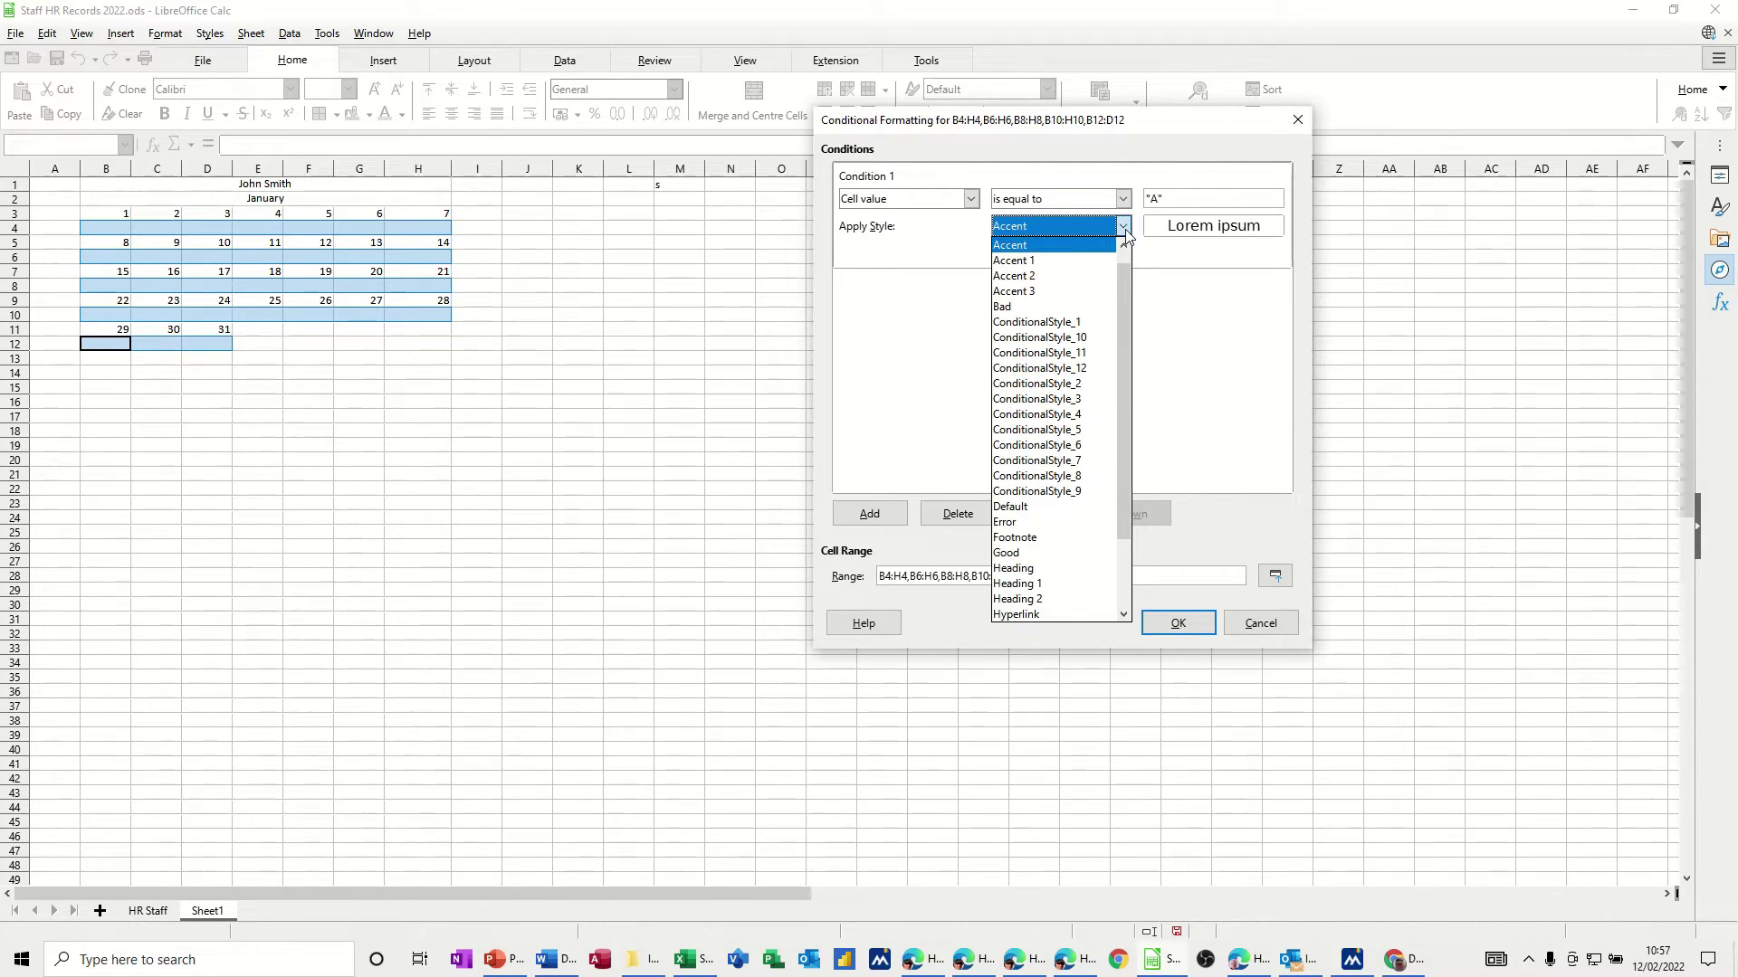
scroll(1124, 243, "up", 1)
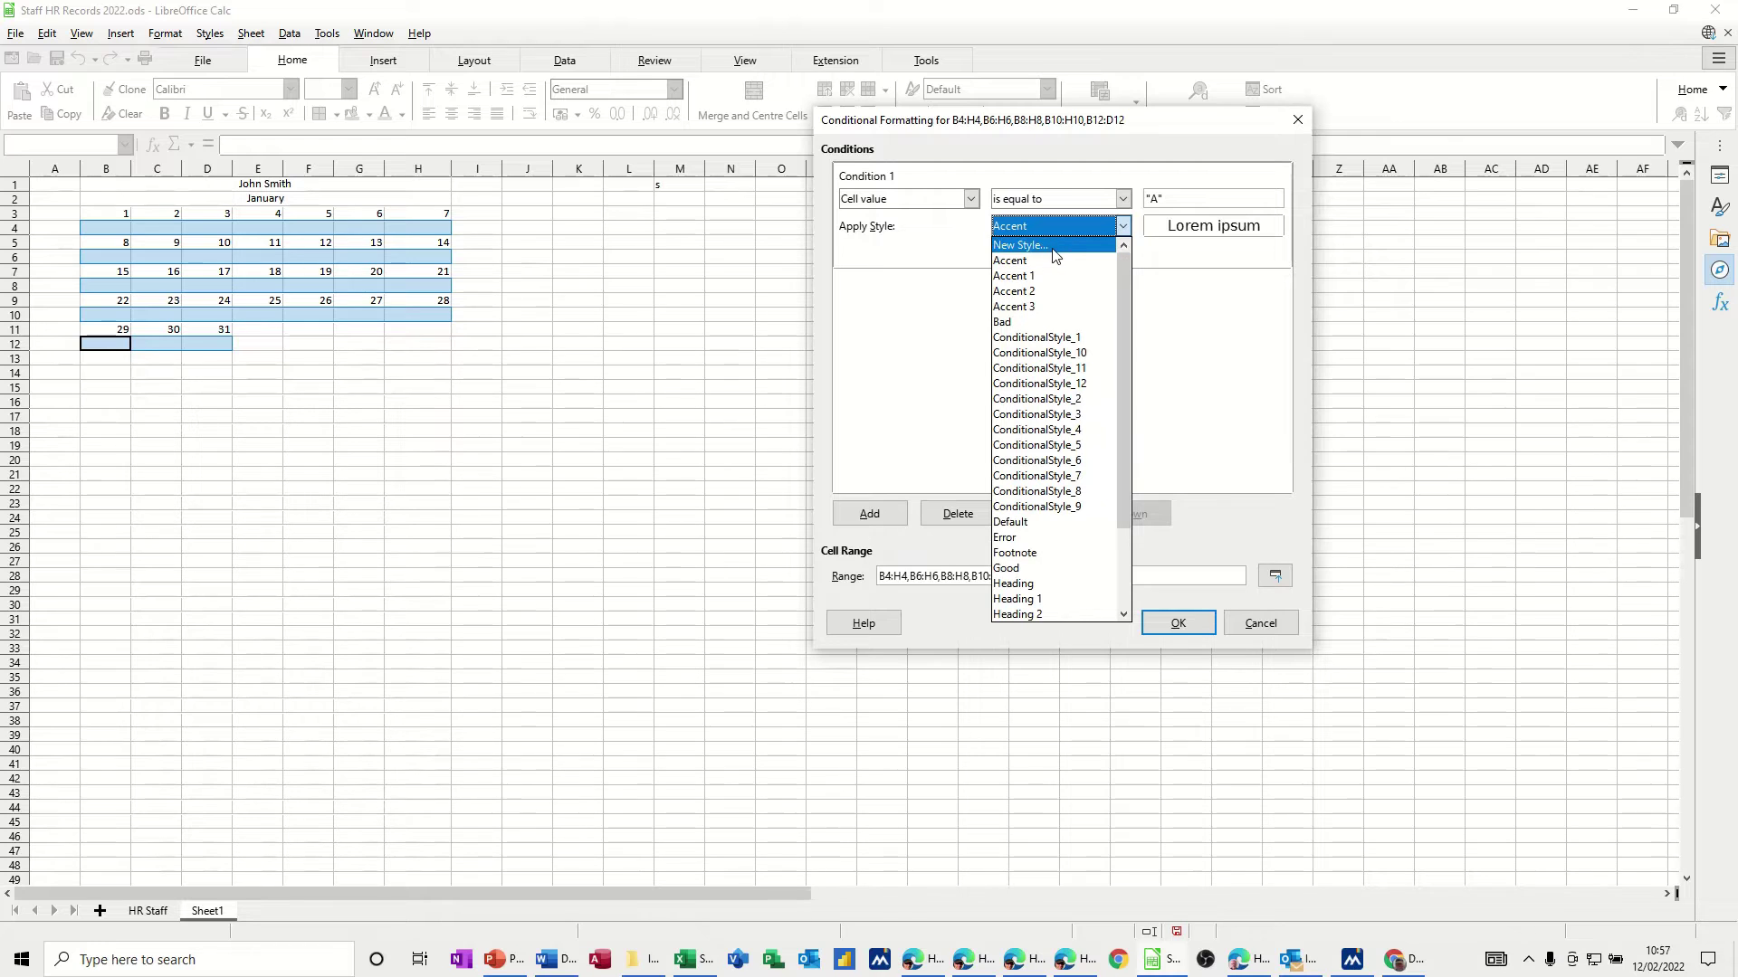
left_click(1066, 338)
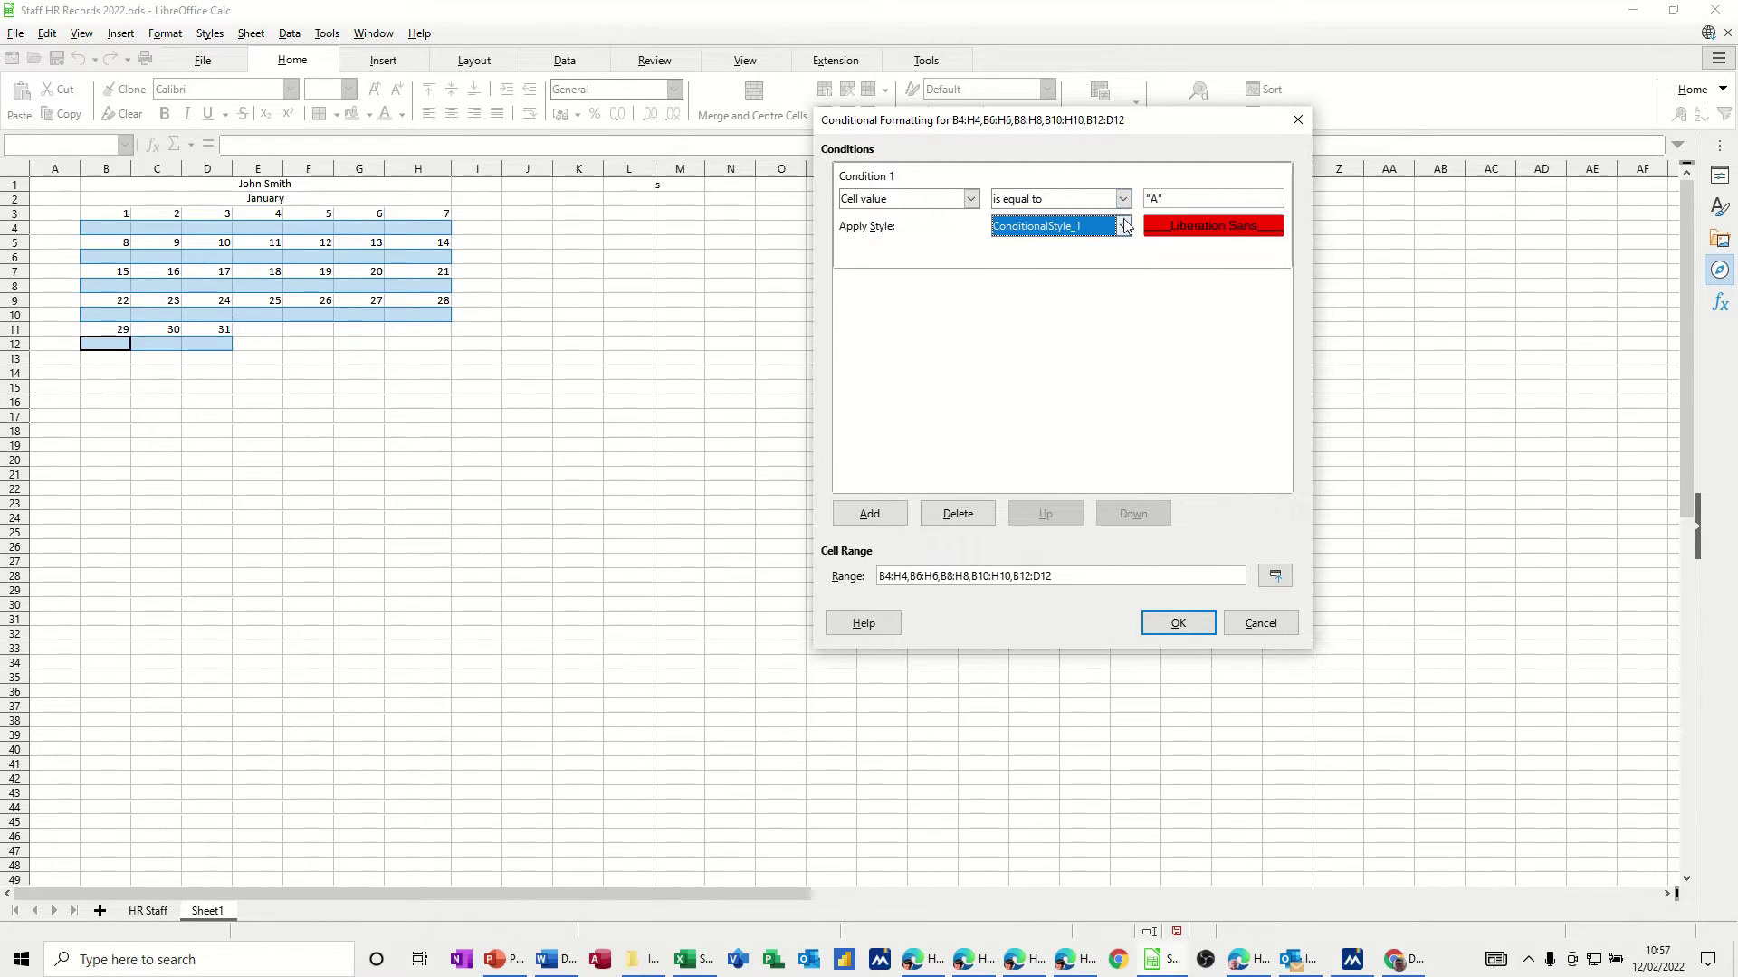
left_click(1123, 227)
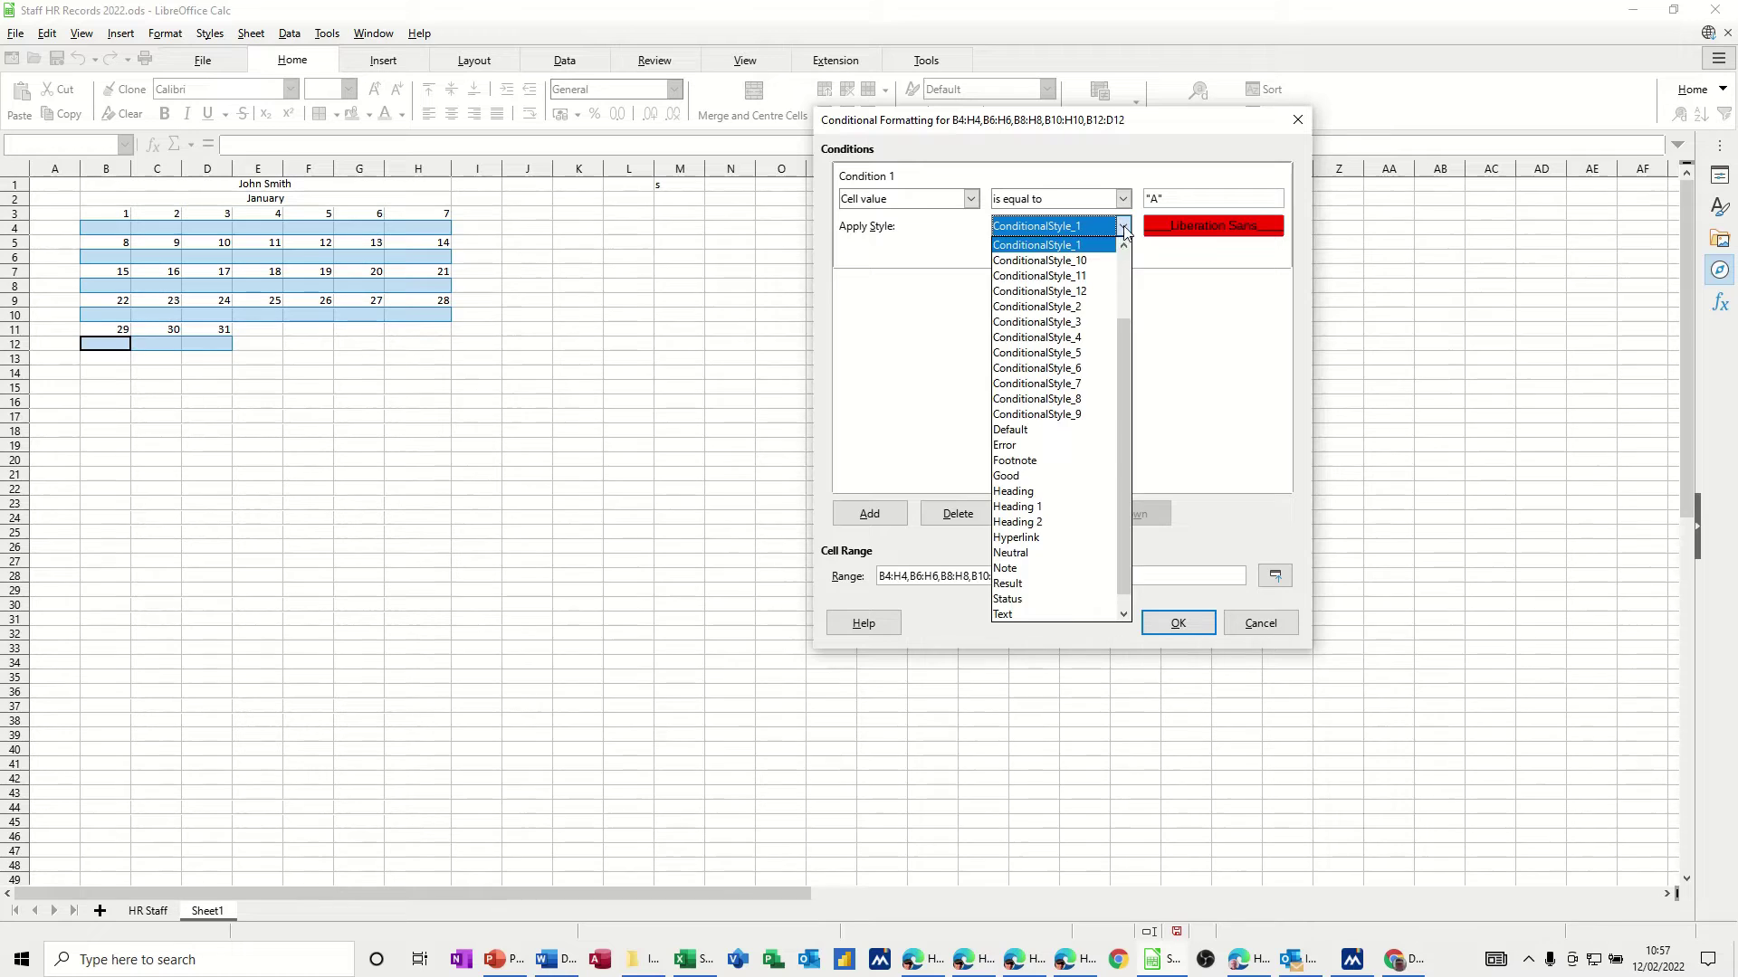
left_click(1088, 324)
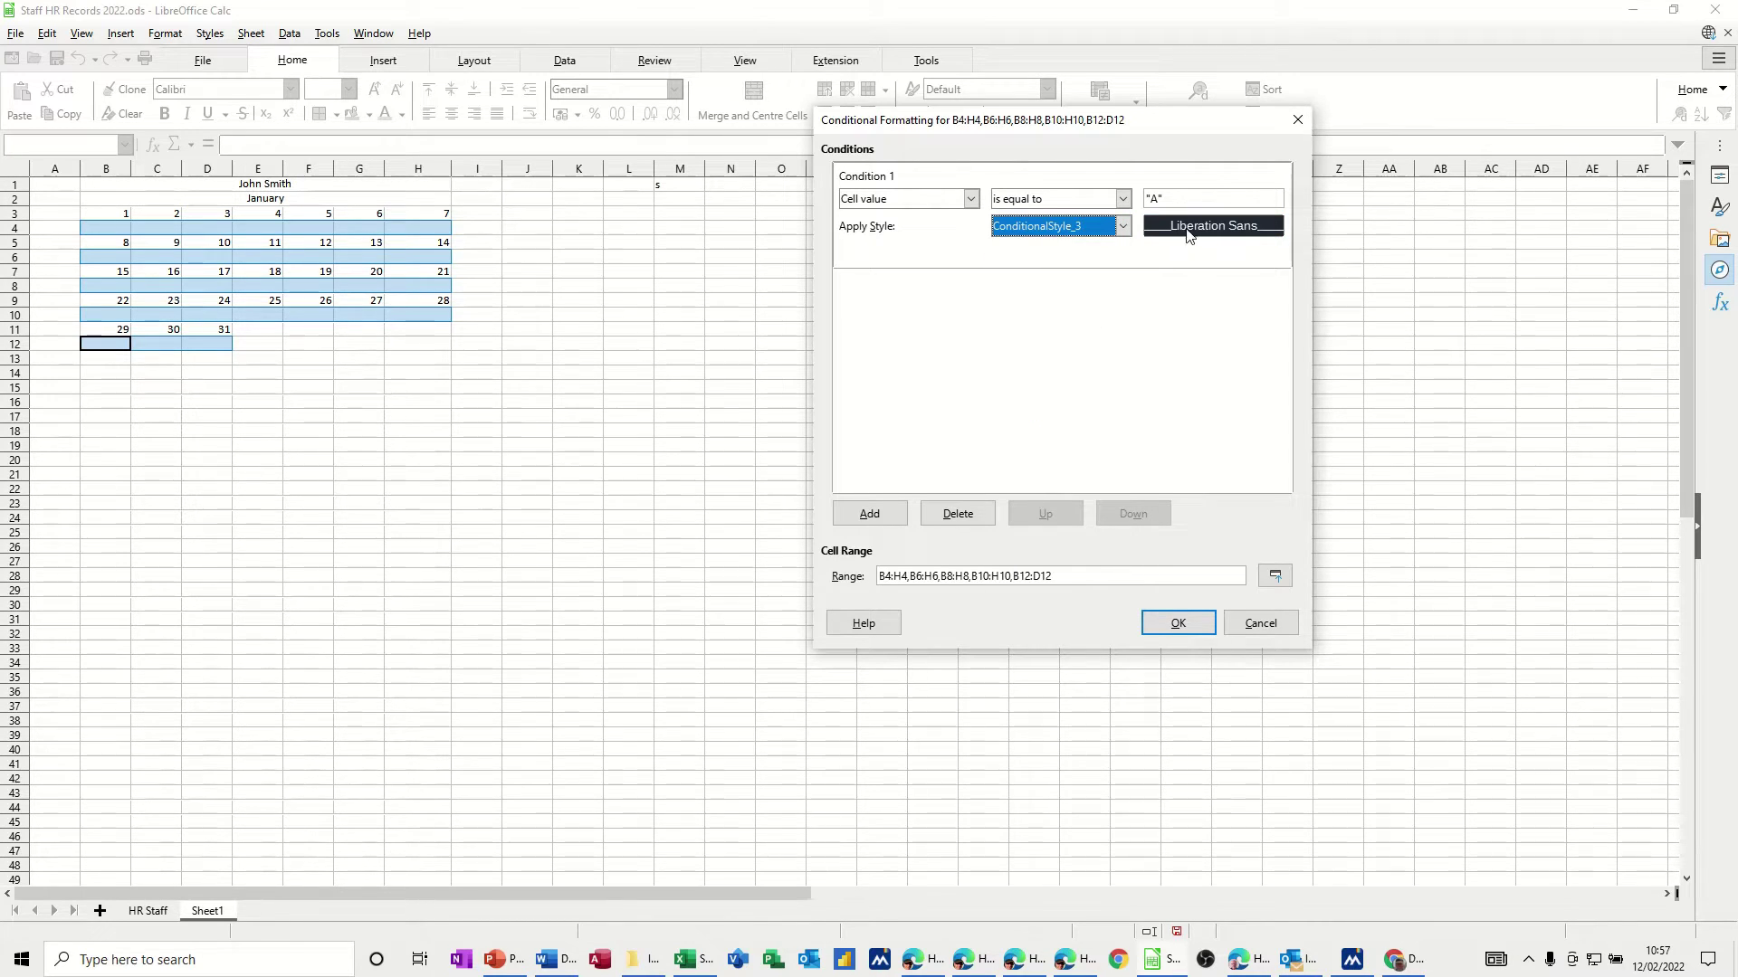
Step: Add a second condition matching "S" with the red style
left_click(871, 514)
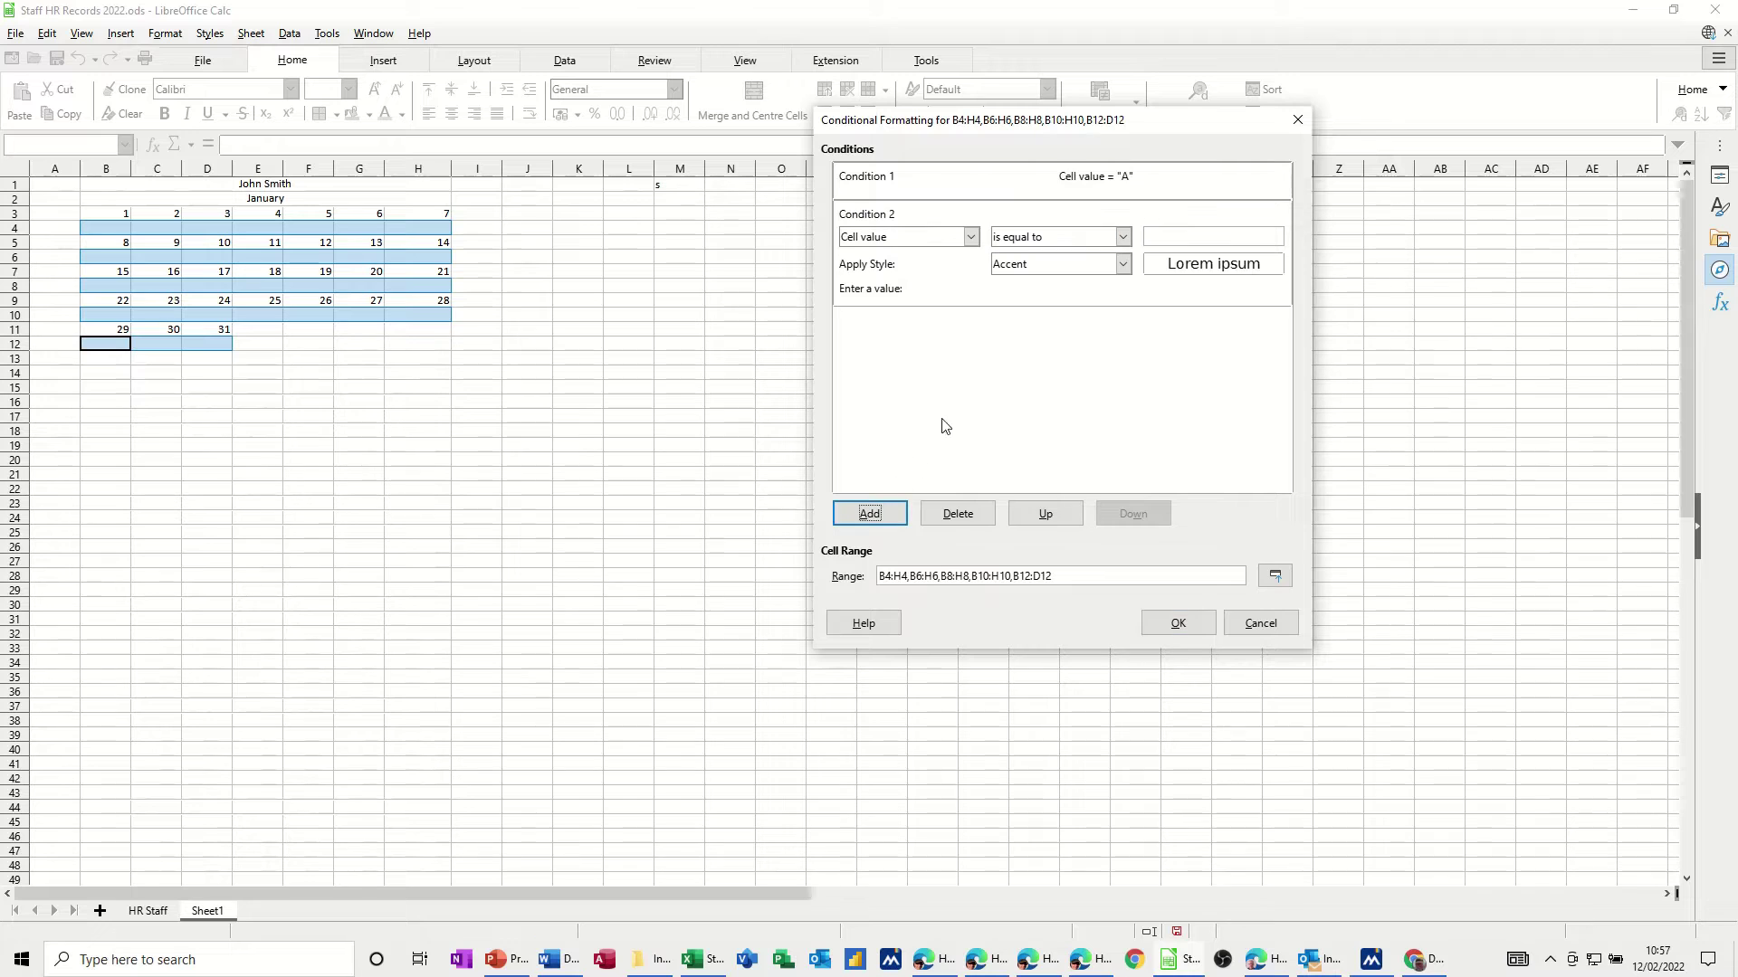
left_click(1161, 237)
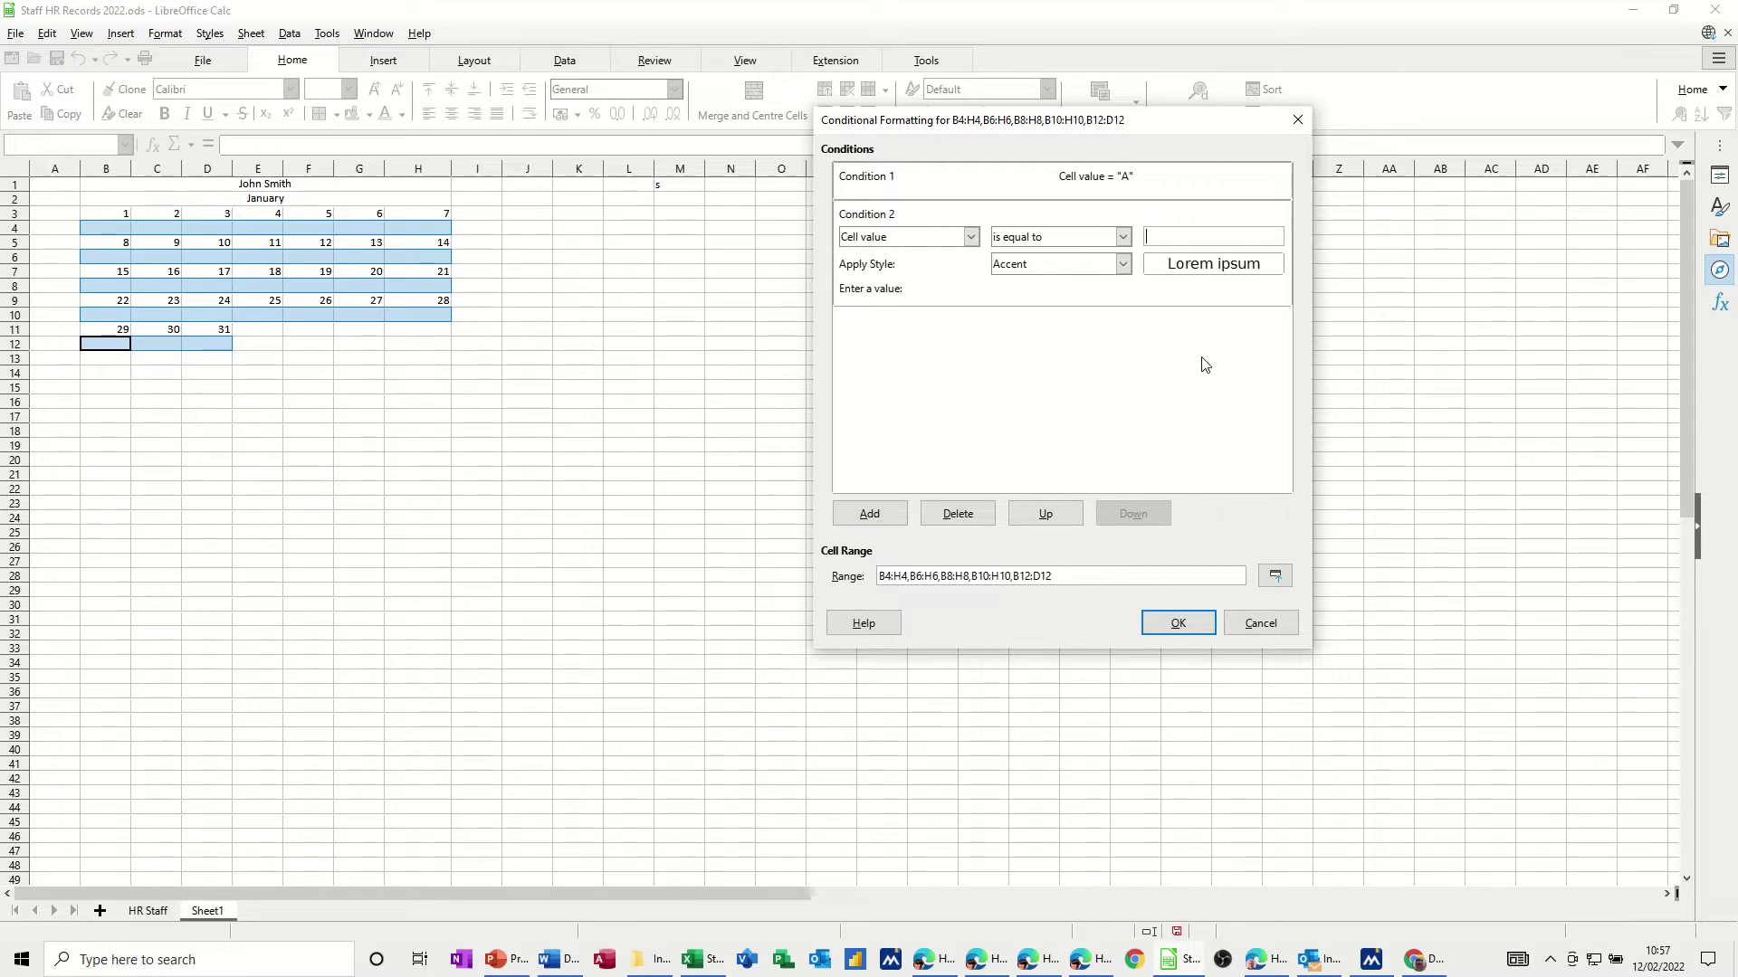
type("\"S\"")
left_click(1122, 264)
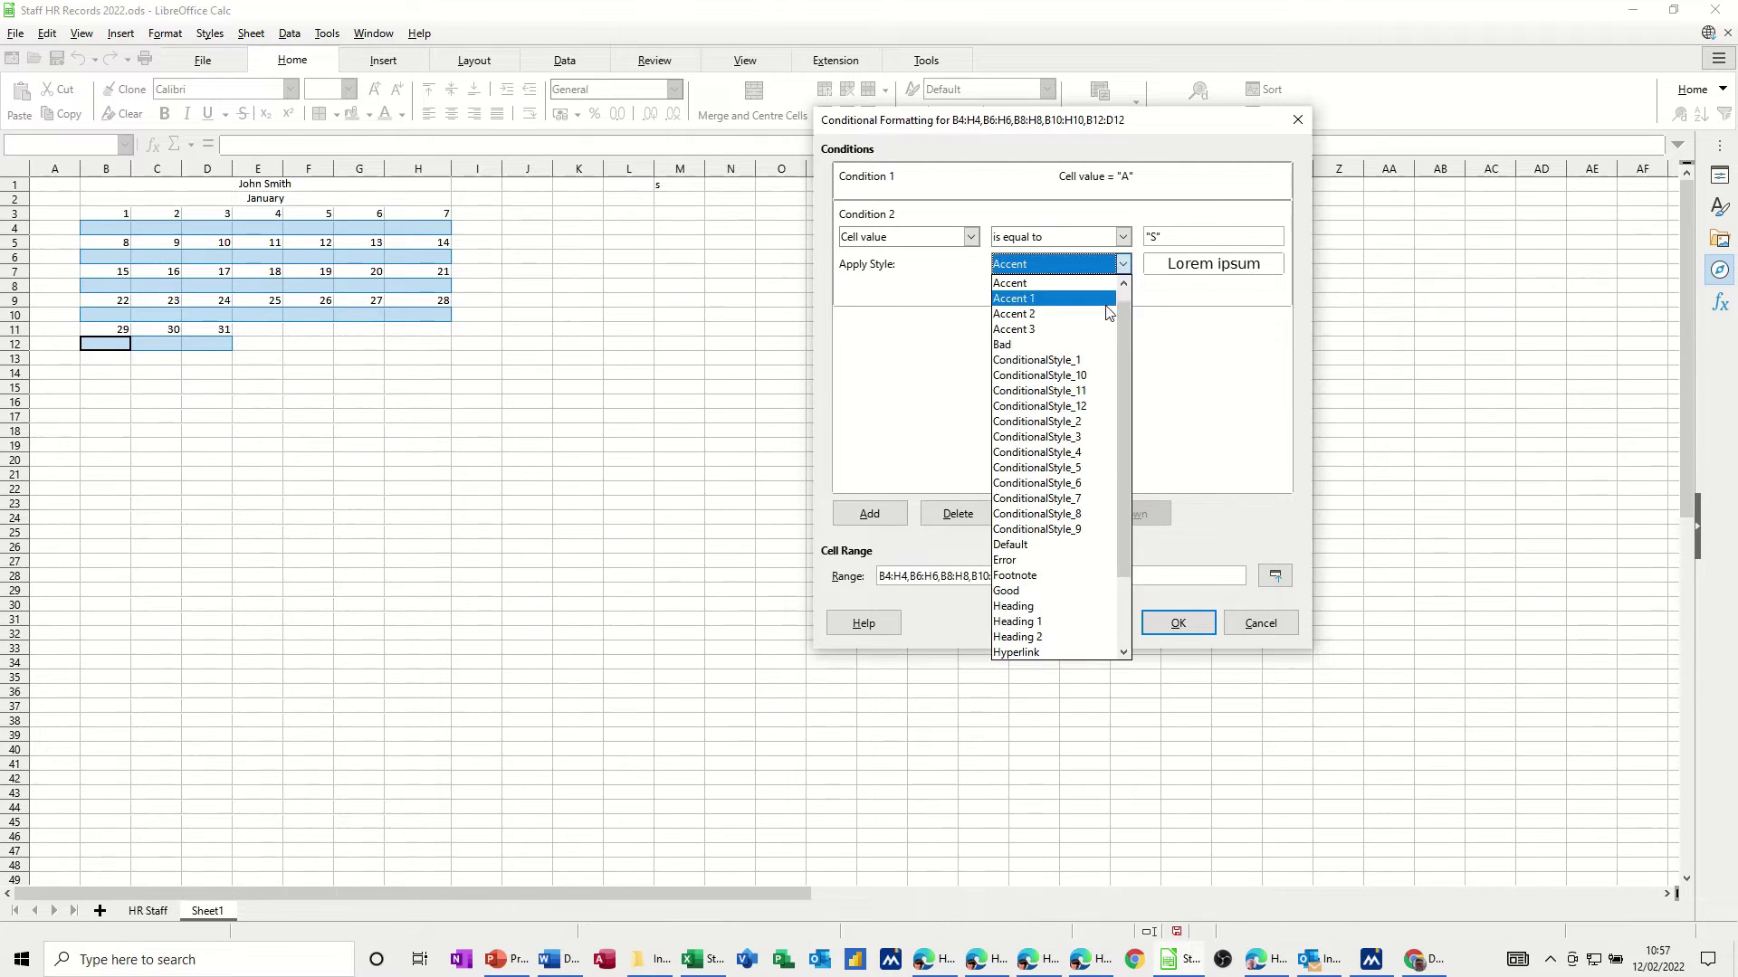
left_click(1075, 360)
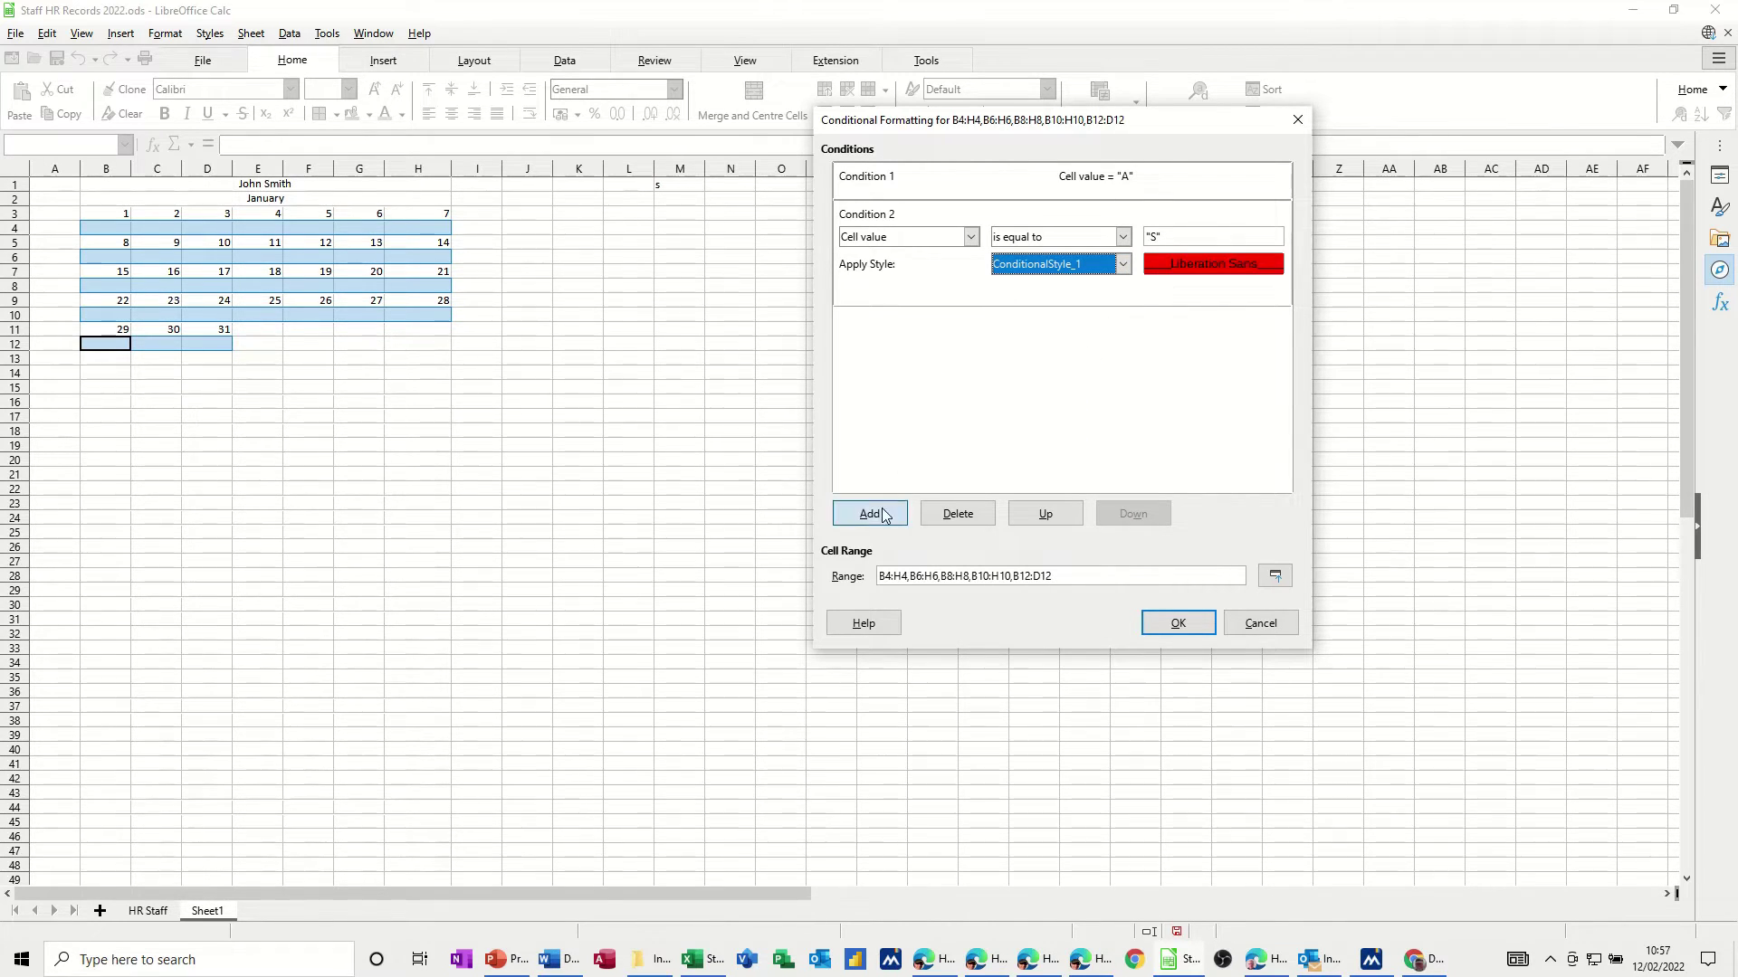
Step: Add a third condition matching "L" with the blue style (ConditionalStyle_4)
left_click(872, 513)
left_click(1163, 277)
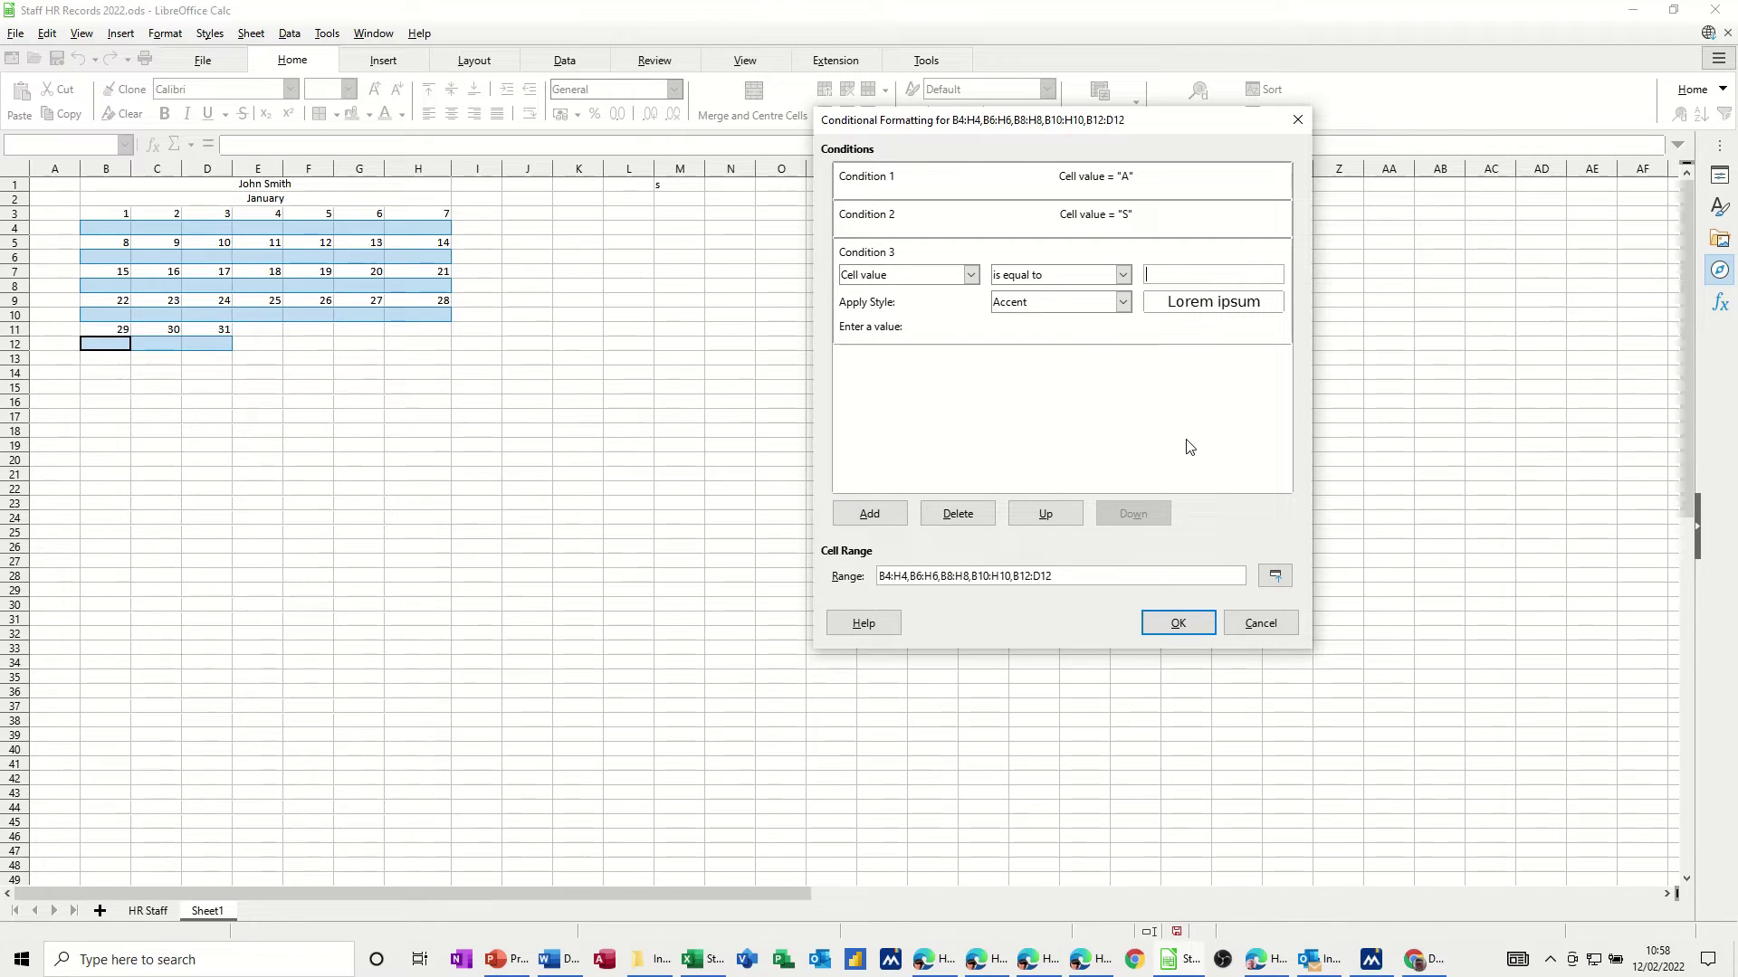
type("L")
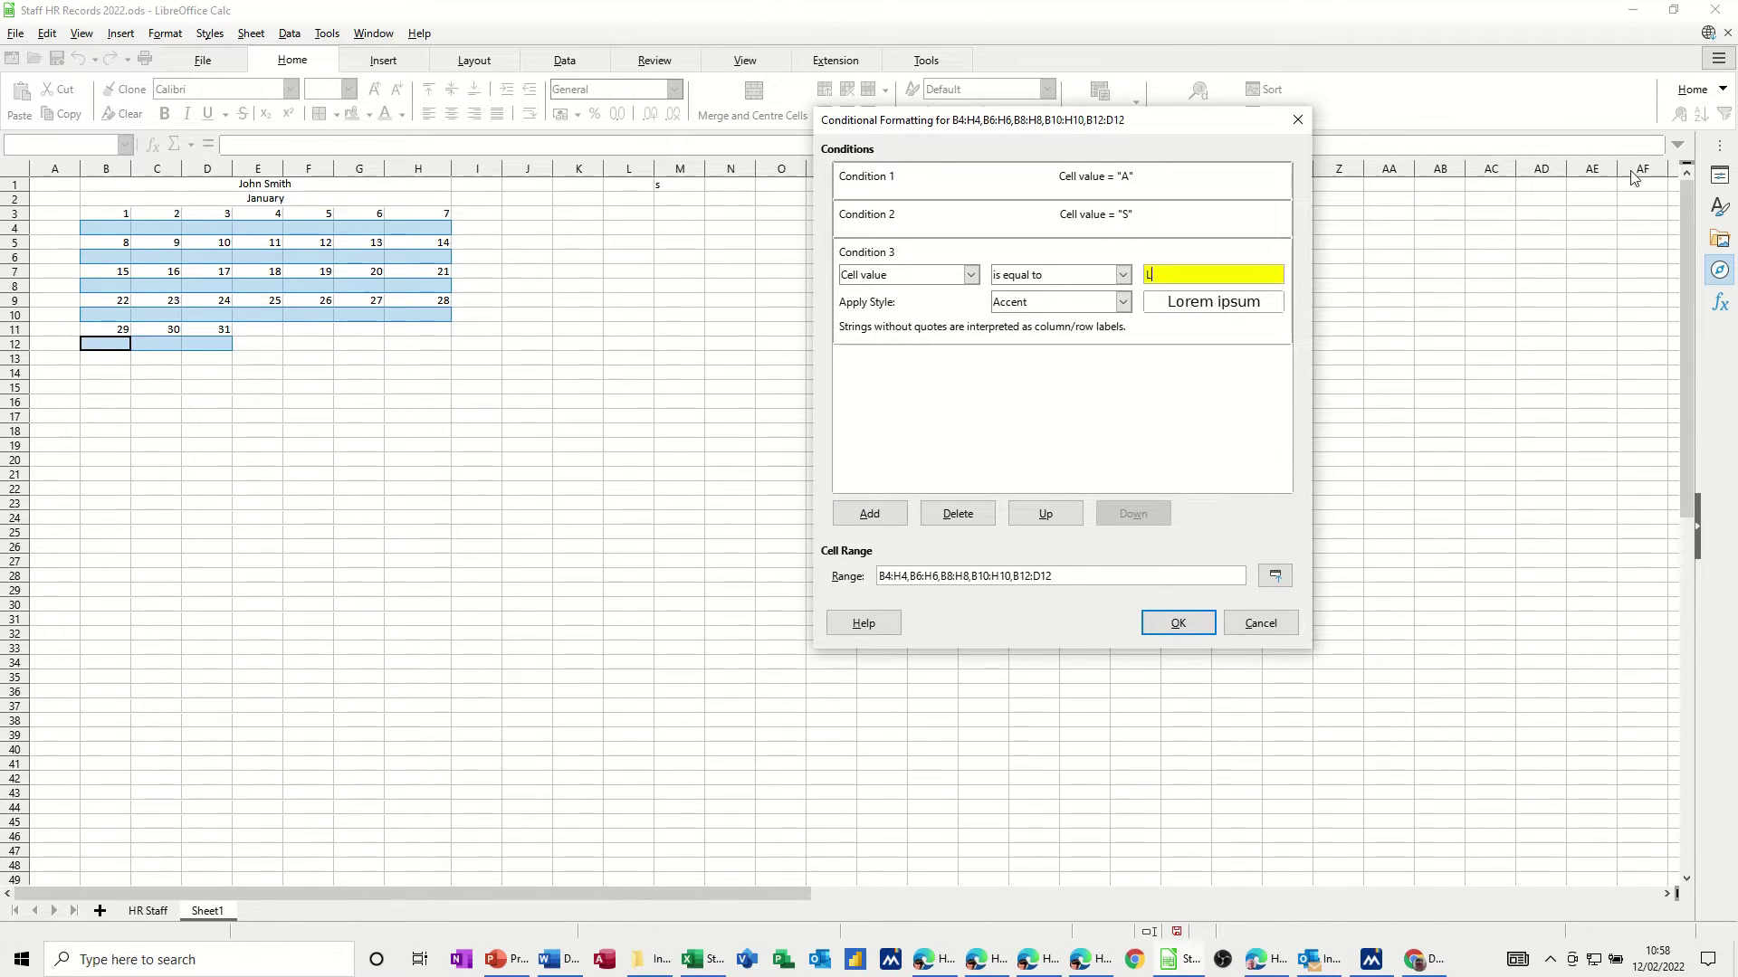
key("BackSpace")
type("\"L")
type("\"")
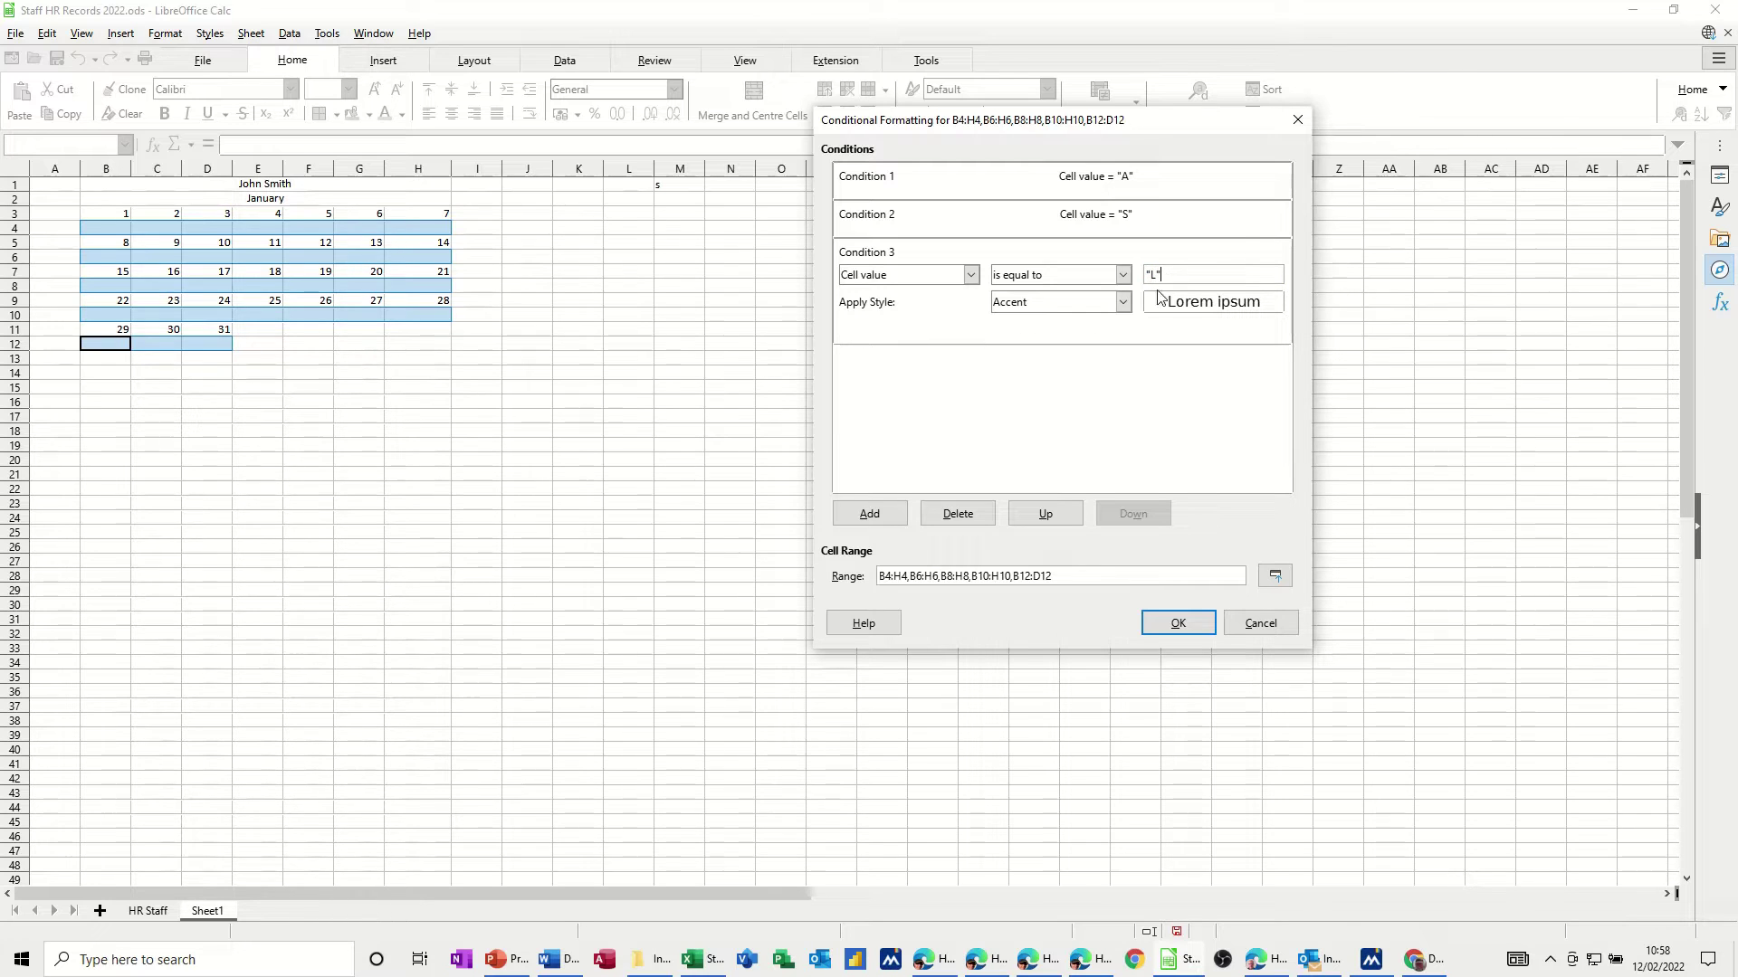
left_click(1123, 302)
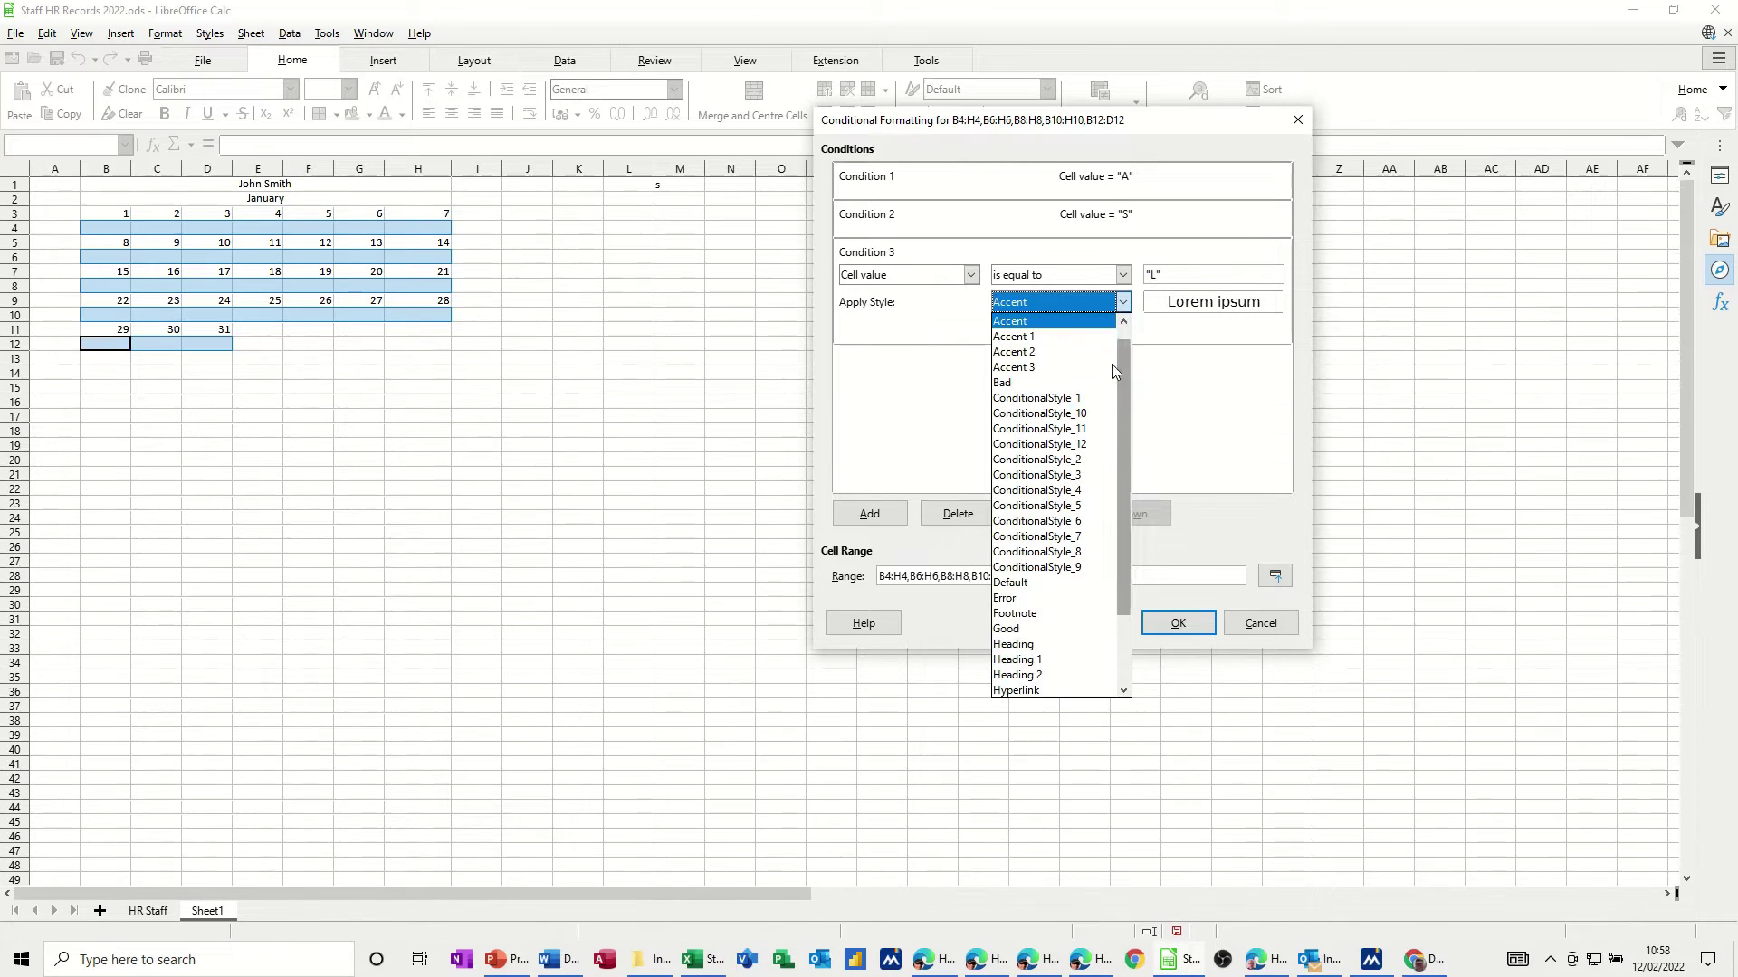
left_click(1082, 459)
left_click(1122, 304)
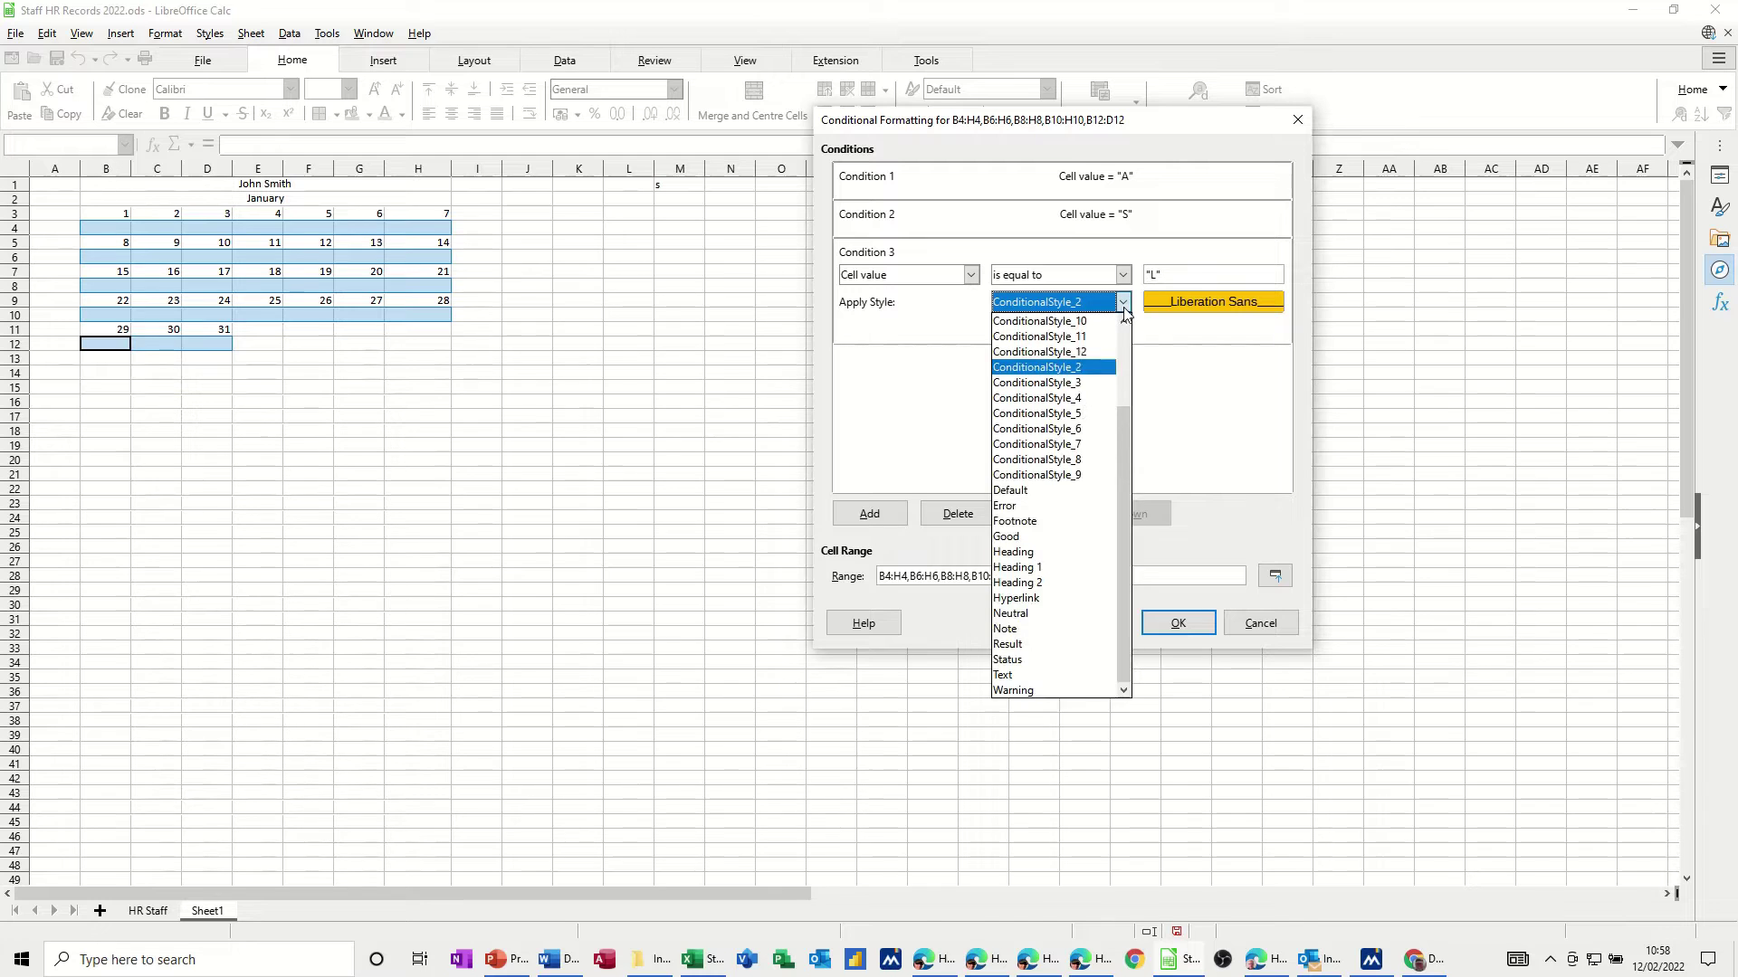
left_click(1083, 413)
left_click(1123, 304)
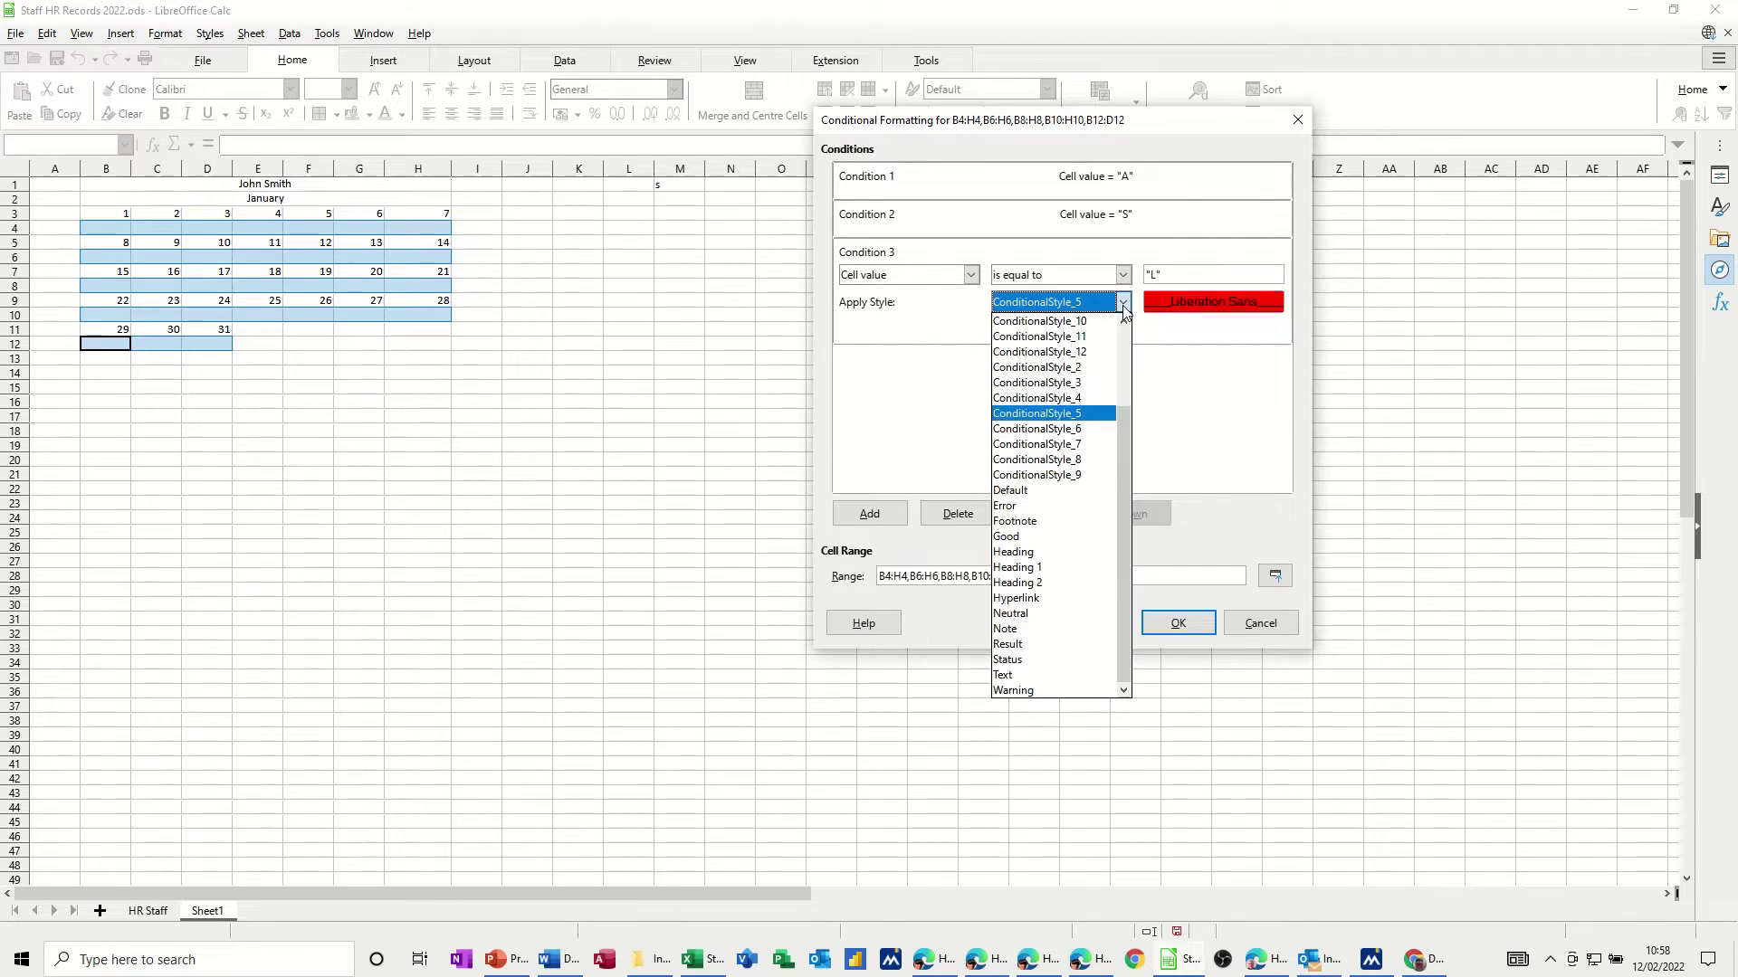
left_click(1082, 398)
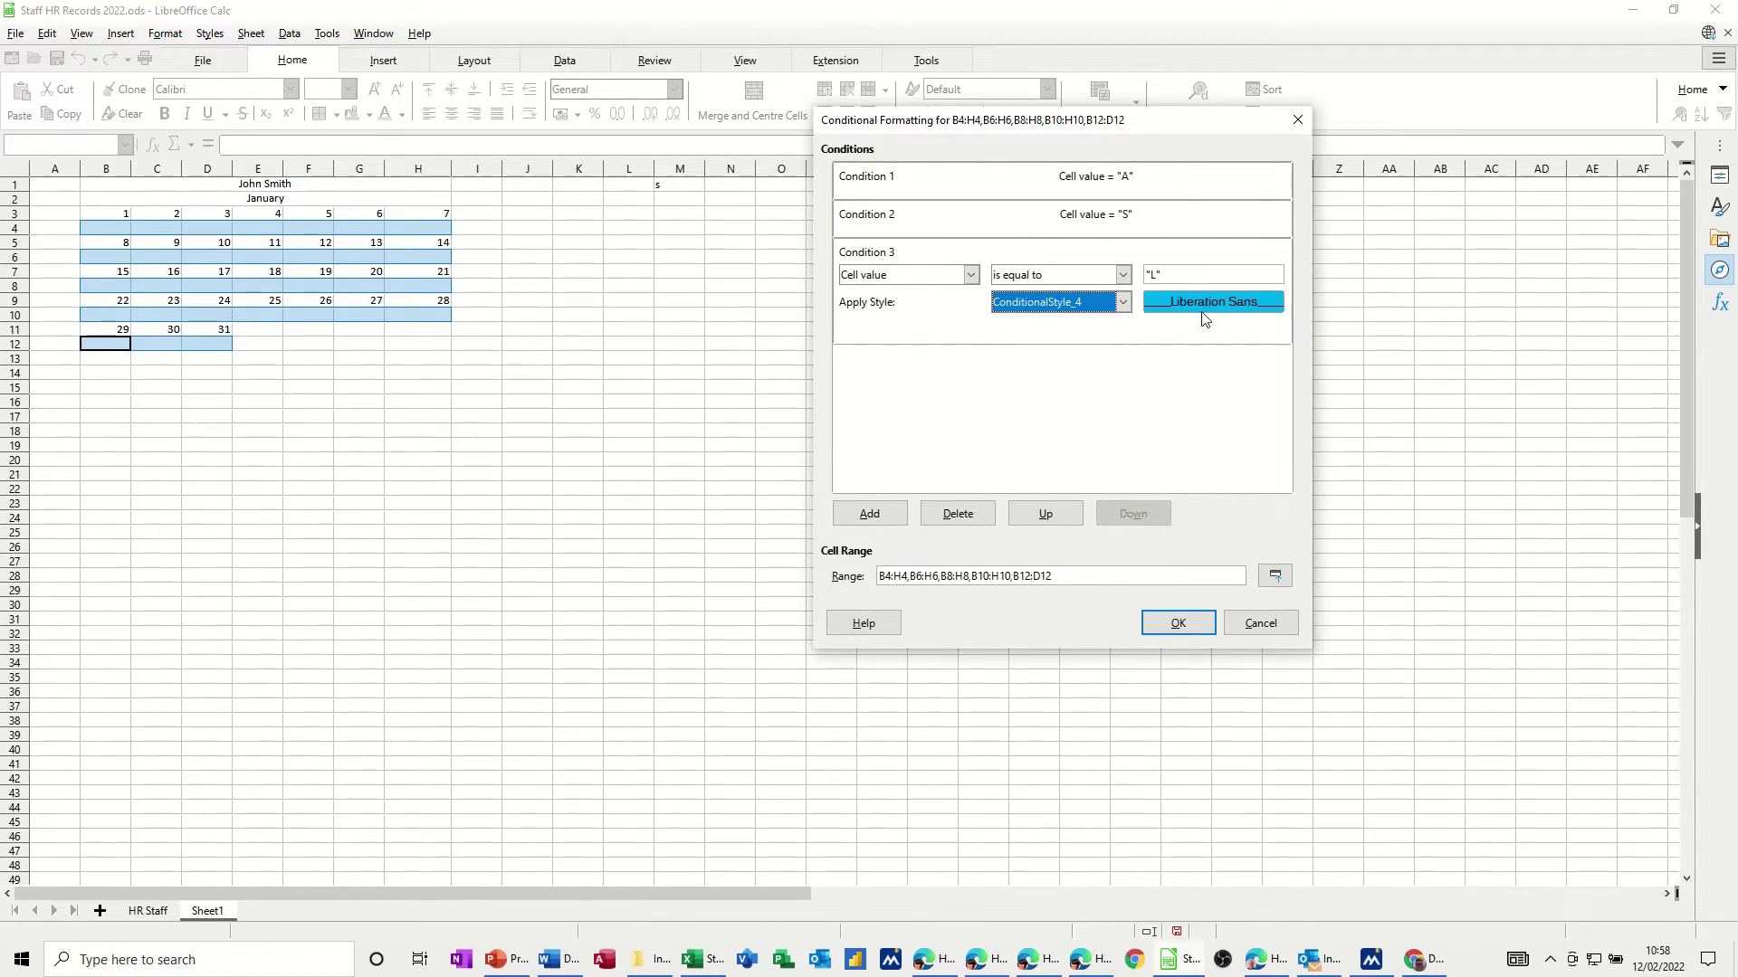
Step: Add a fourth condition matching "H" with the yellow style (ConditionalStyle_2)
left_click(869, 513)
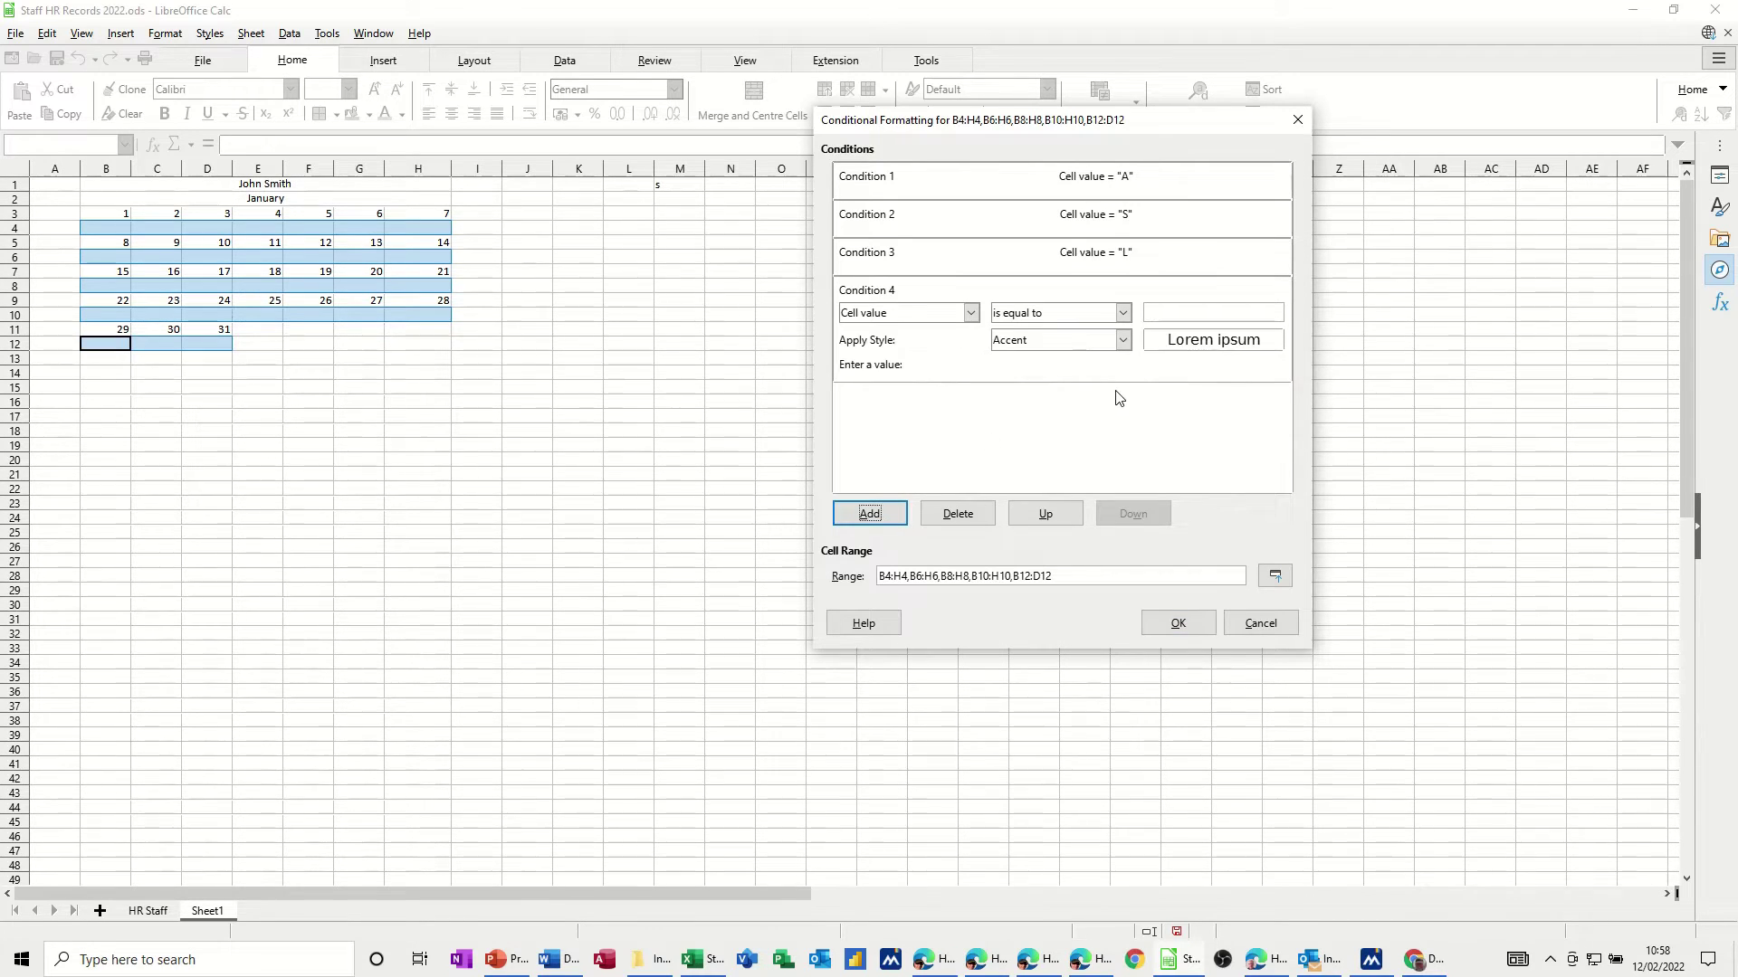
left_click(1158, 314)
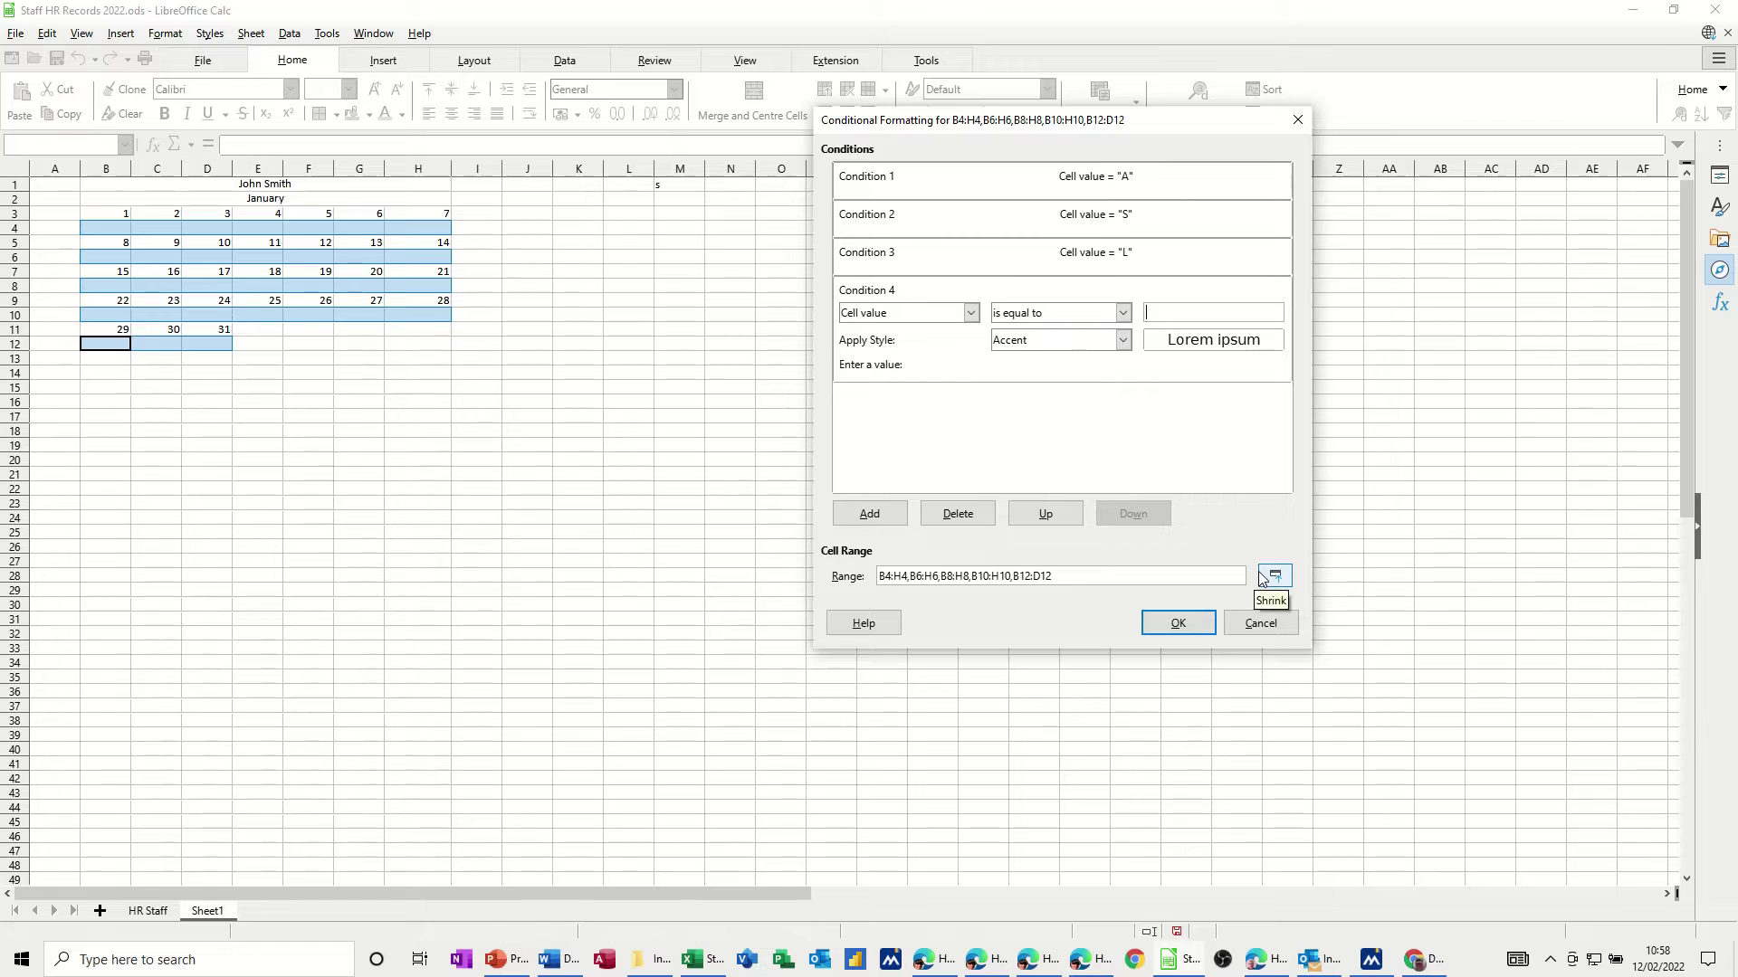
type("\"H\"")
left_click(1122, 339)
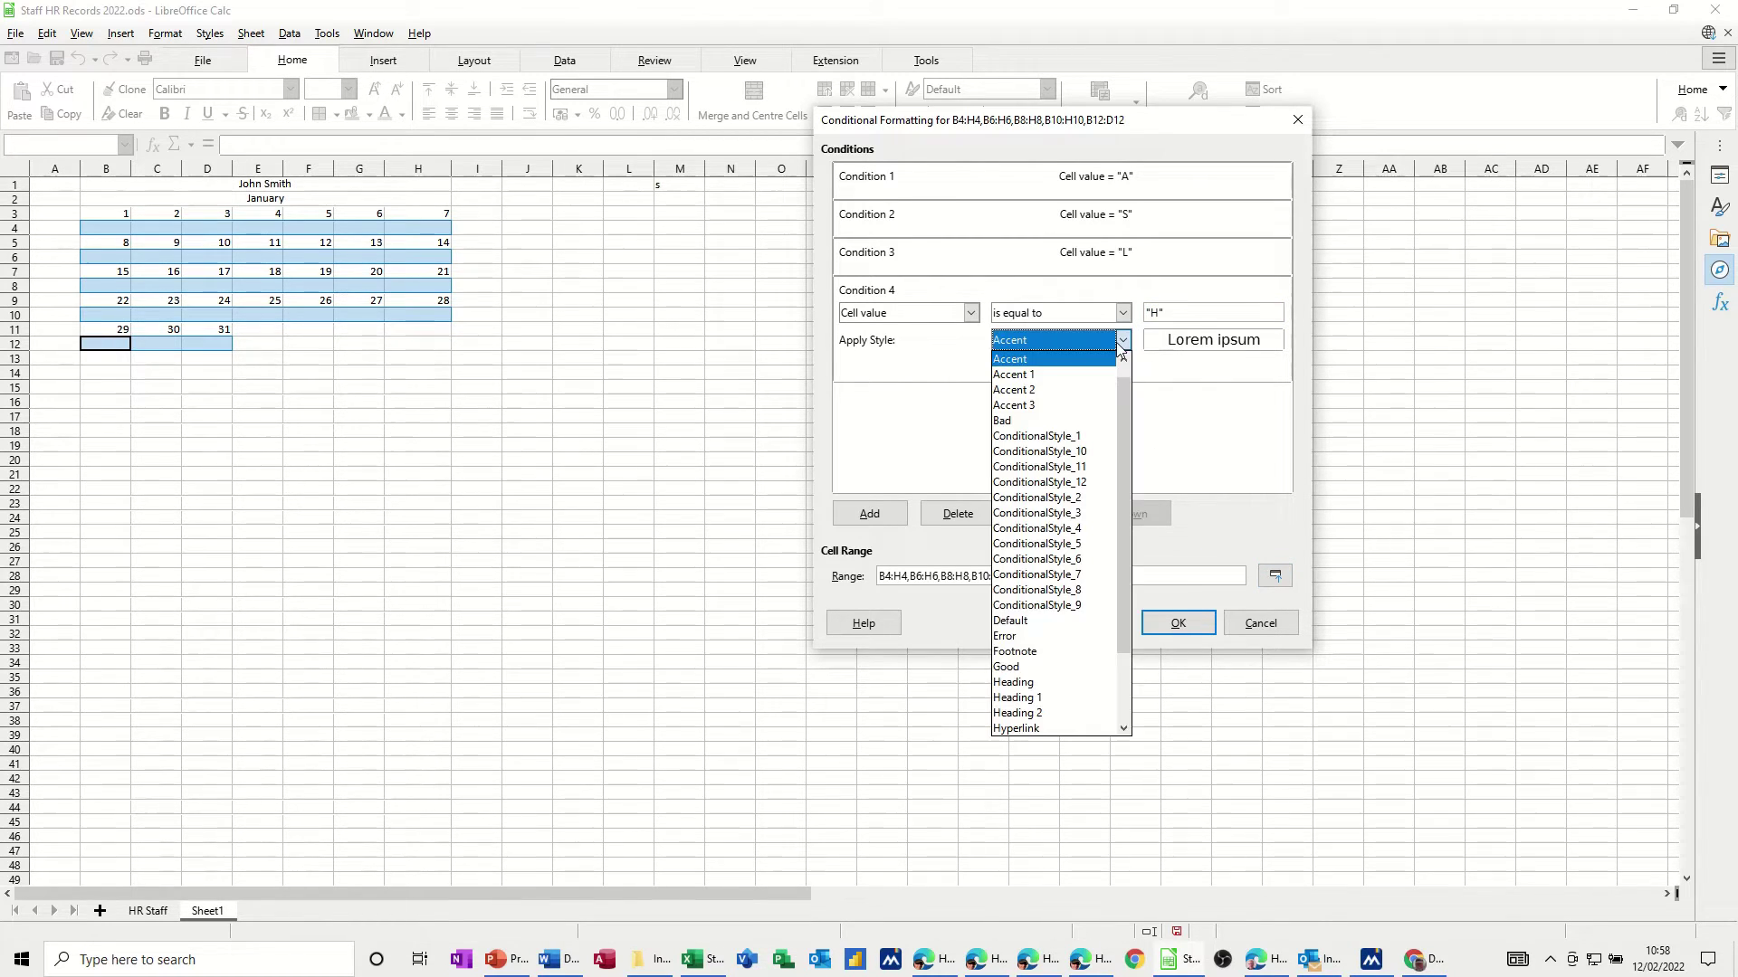
left_click(1067, 497)
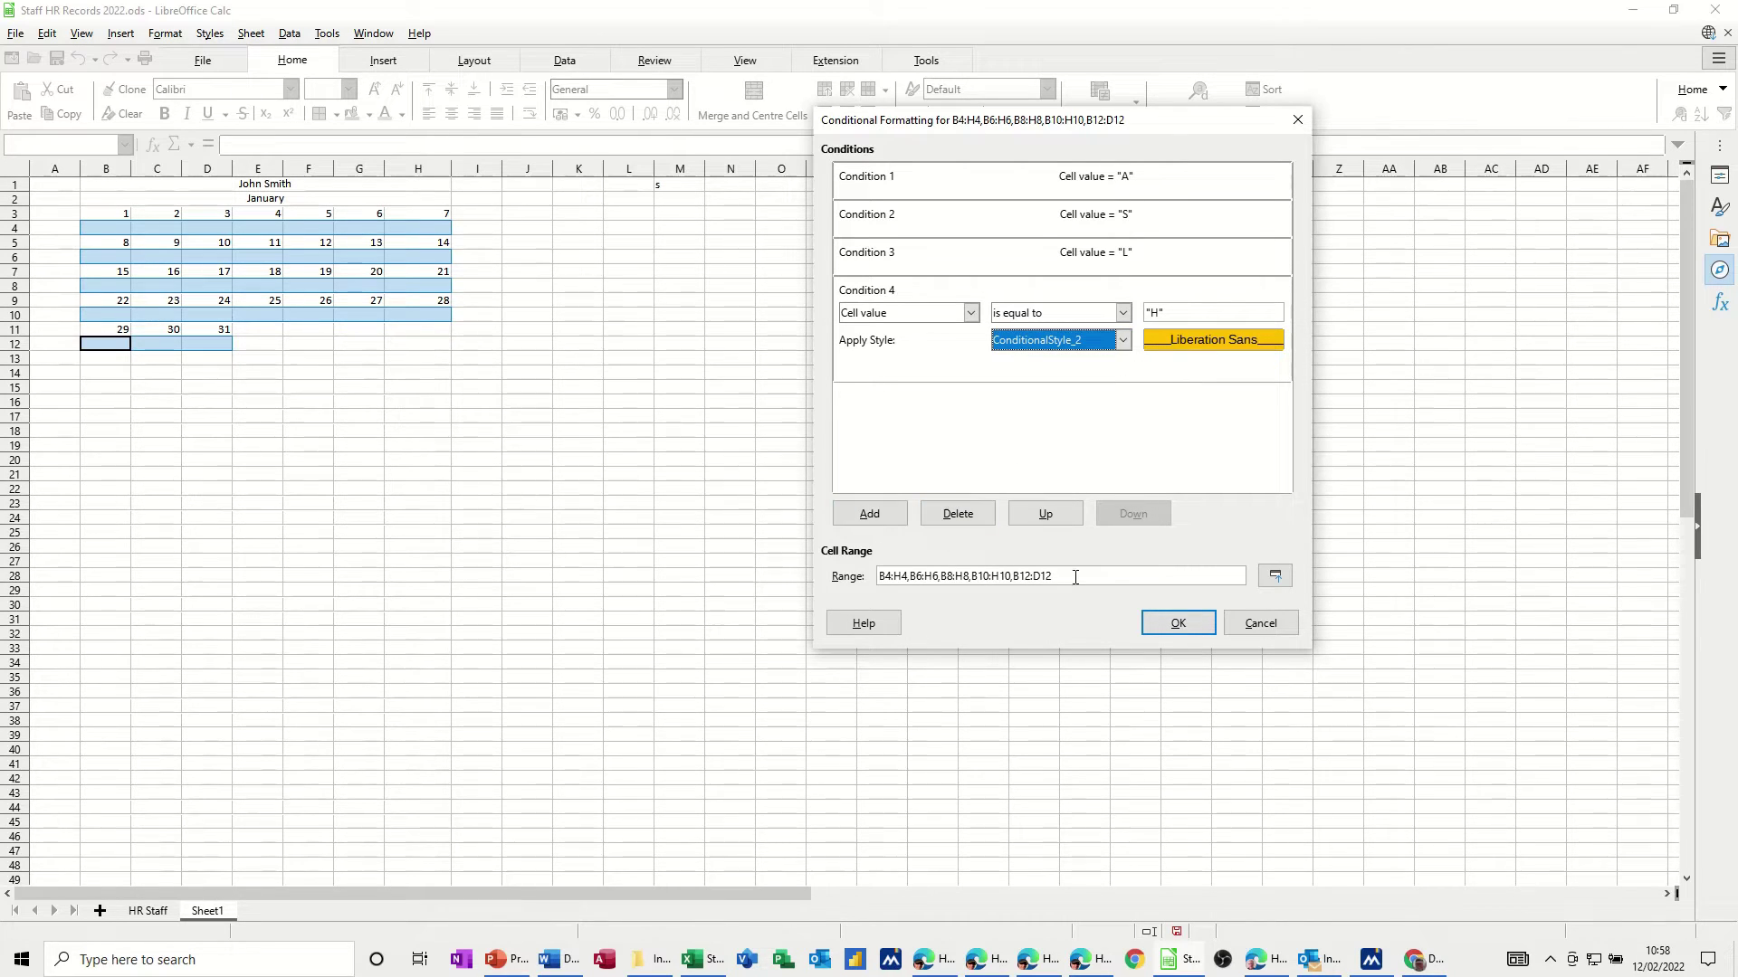
Step: Apply the conditional formatting rules and enter test values A in B4 and S in C4
left_click(1175, 627)
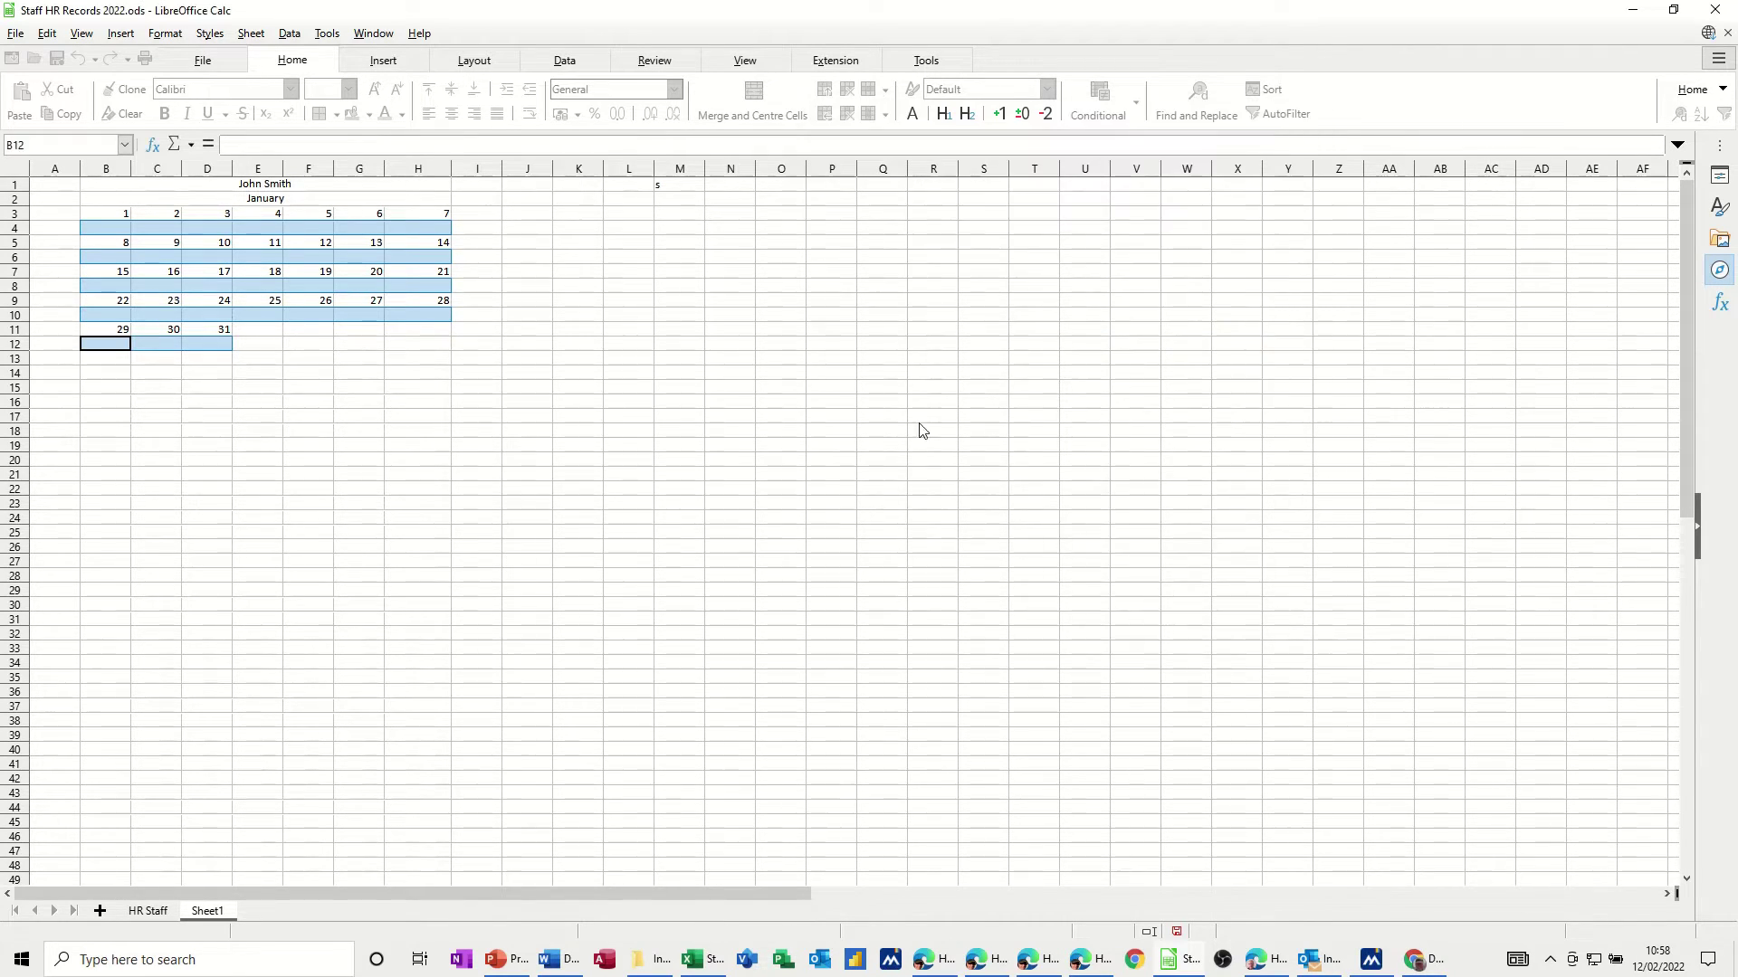
left_click(112, 233)
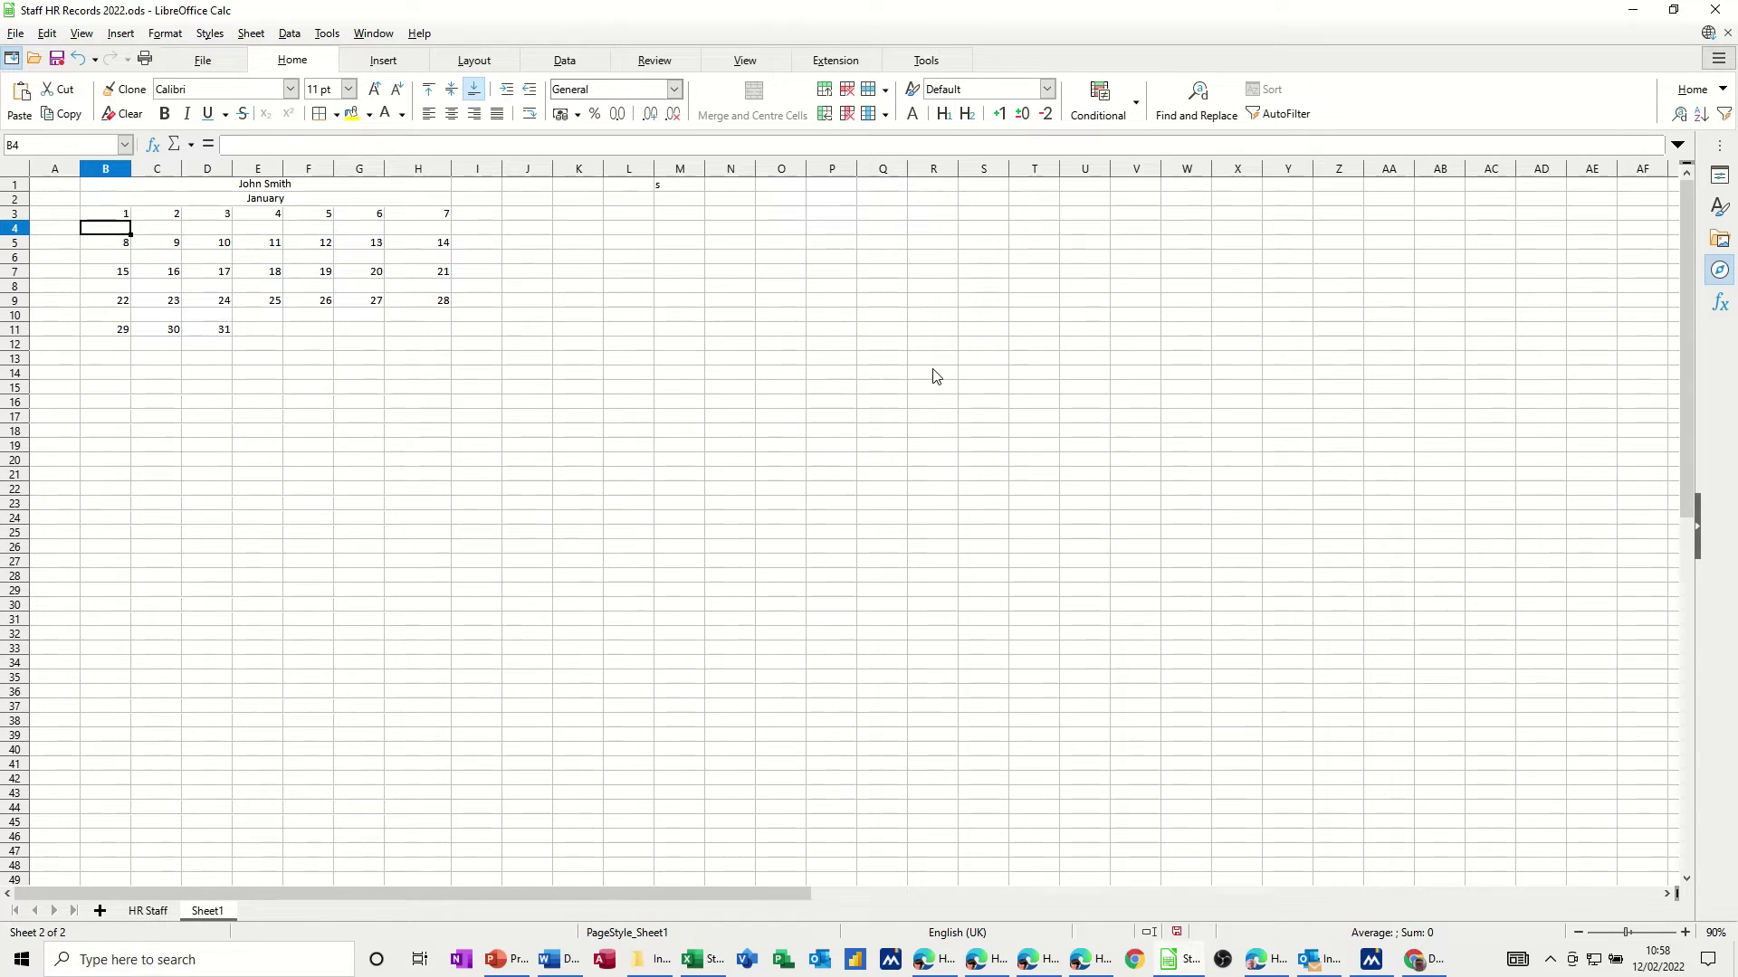
type("A")
left_click(700, 404)
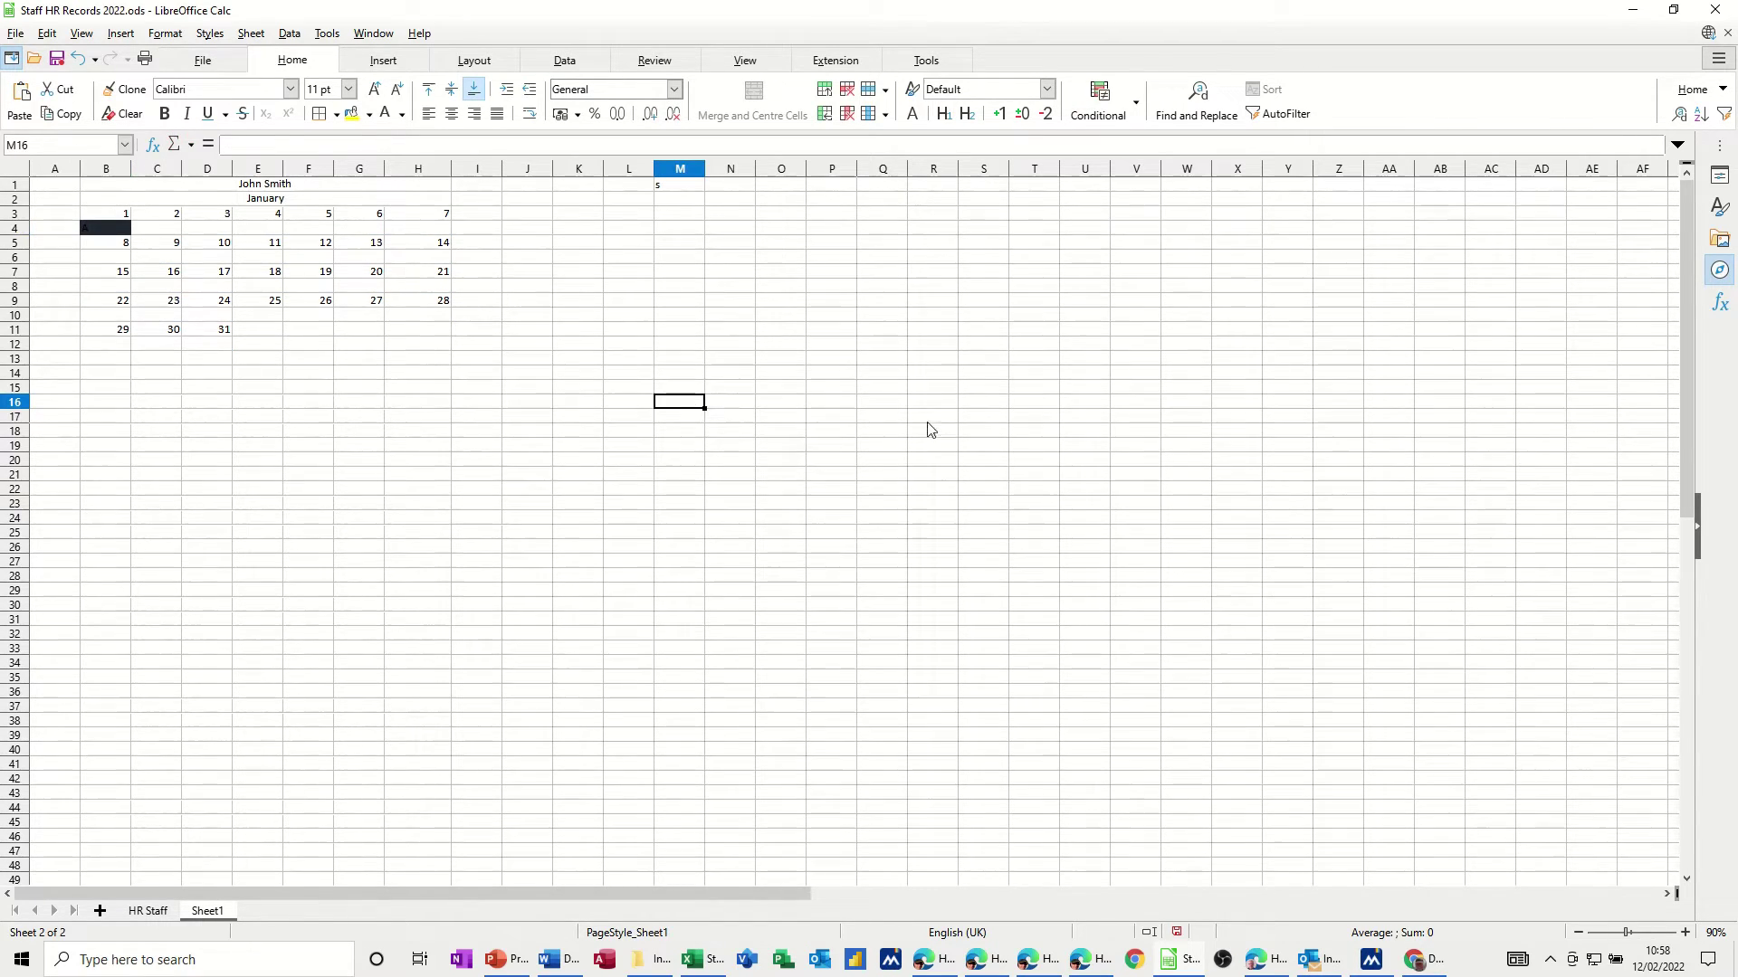
left_click(102, 235)
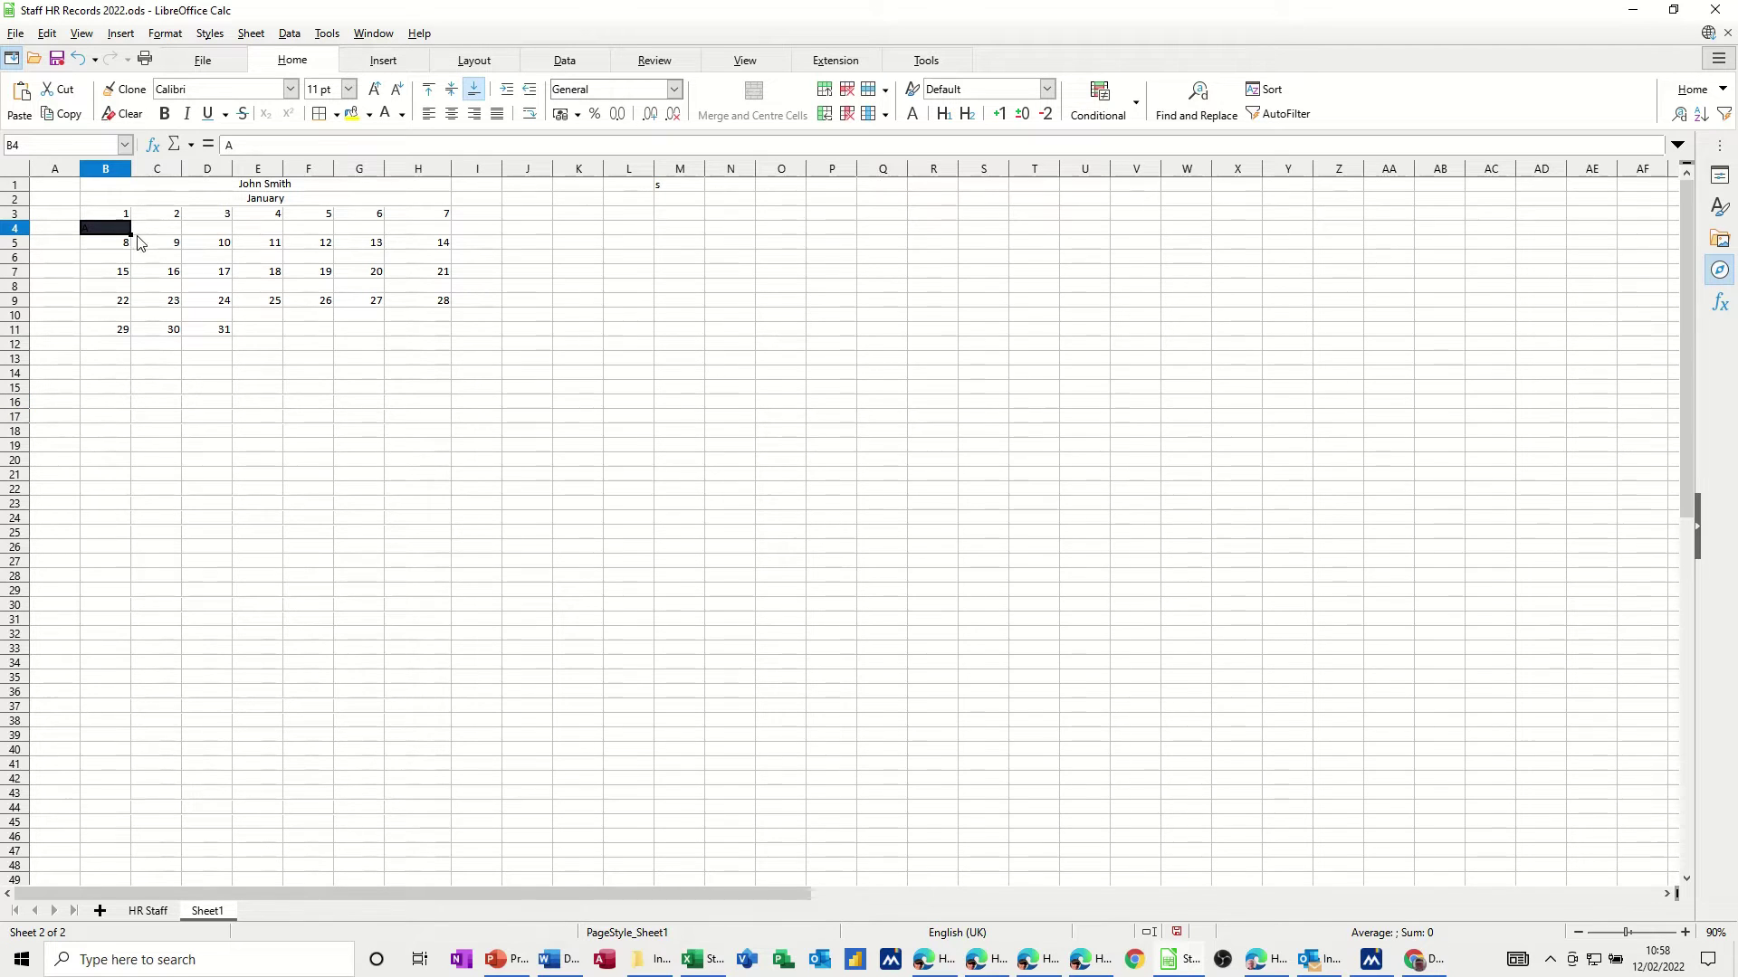
left_click(153, 232)
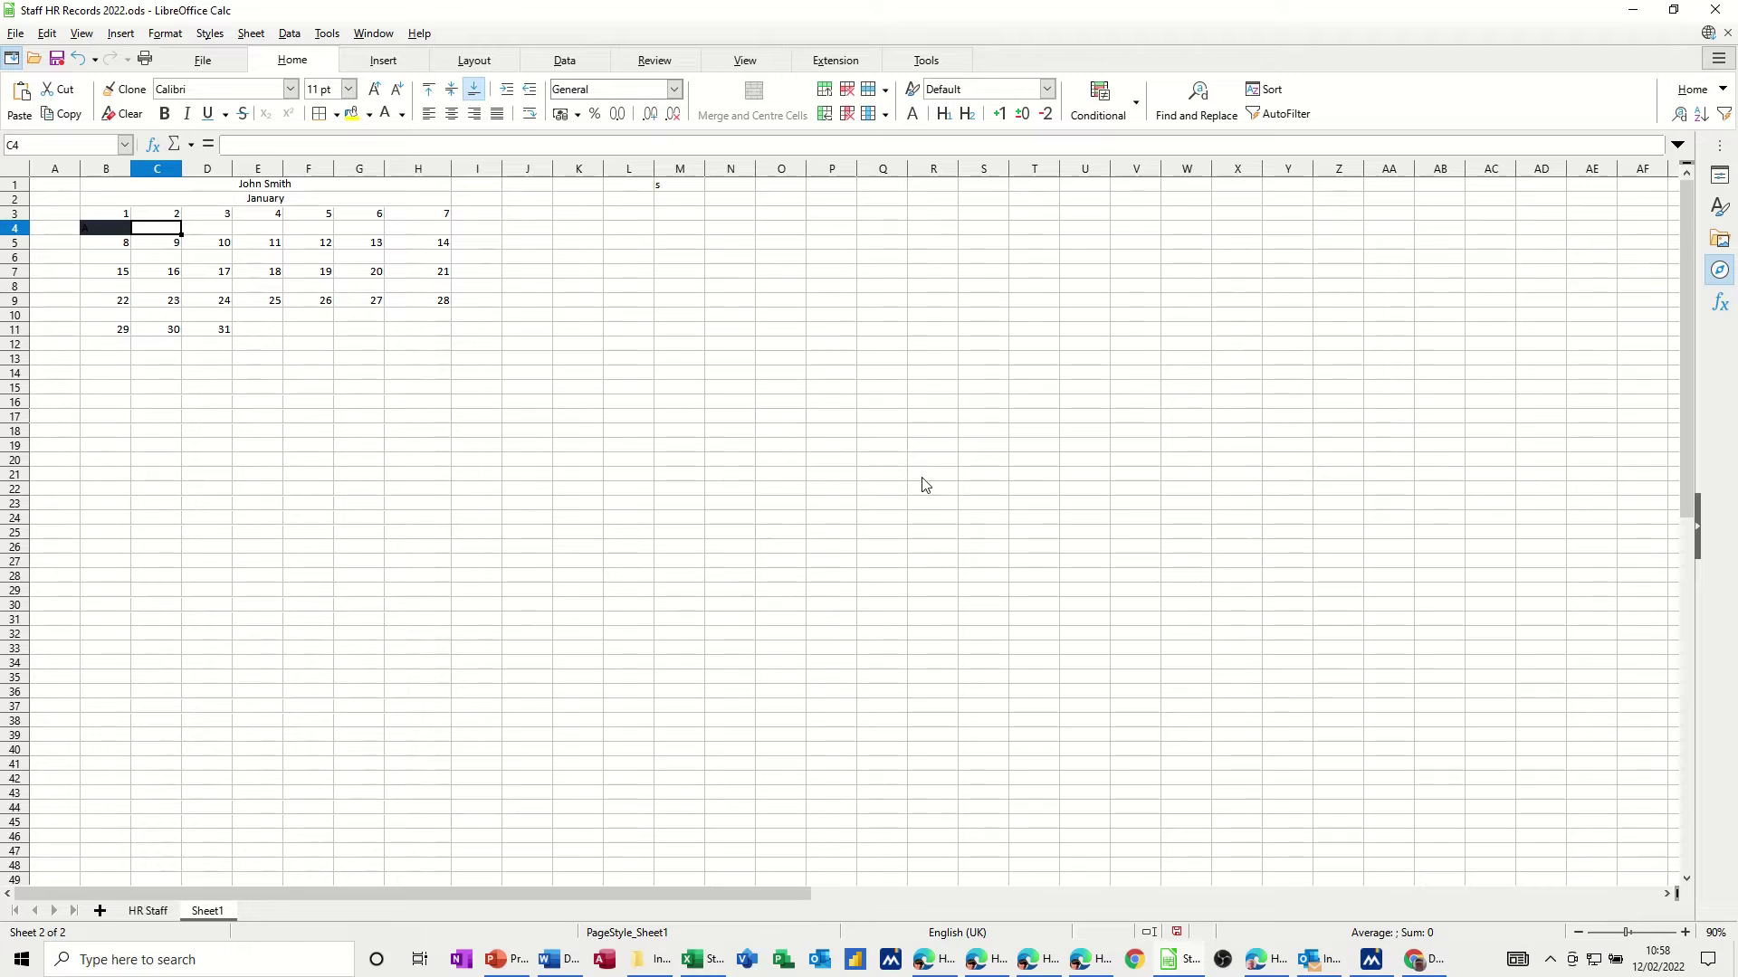
type("s")
key("Return")
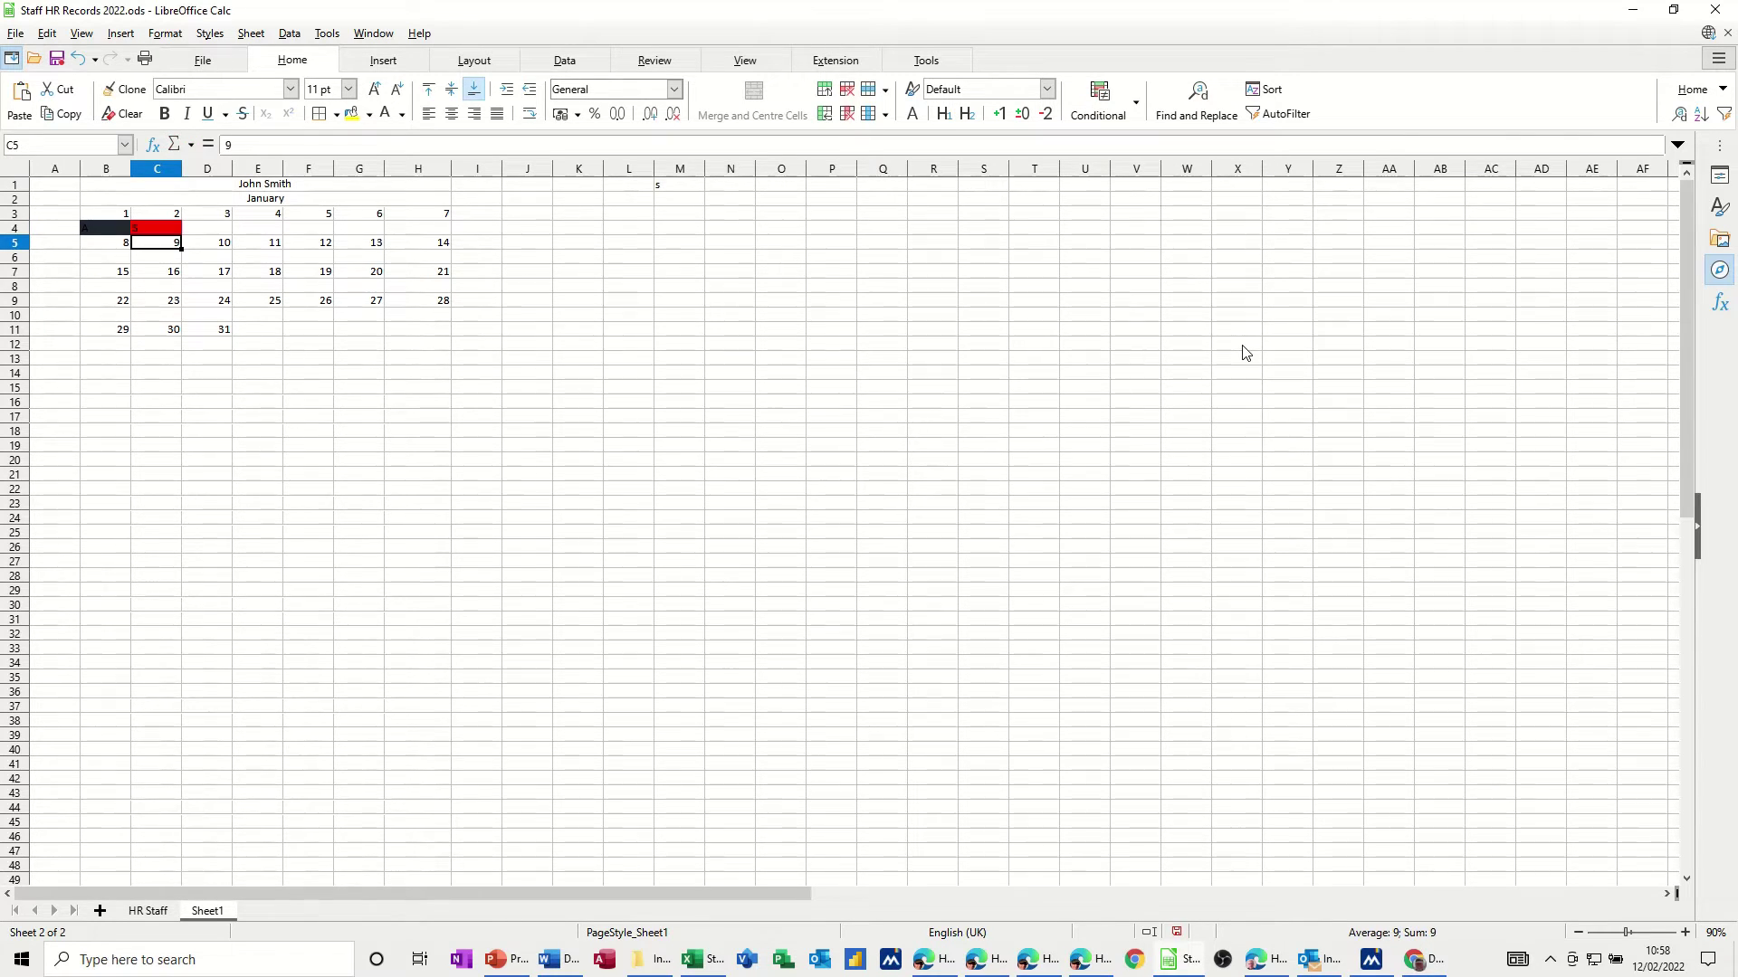
Step: Enter L in D4 and H in E4, and make the A in B4 white
left_click(215, 232)
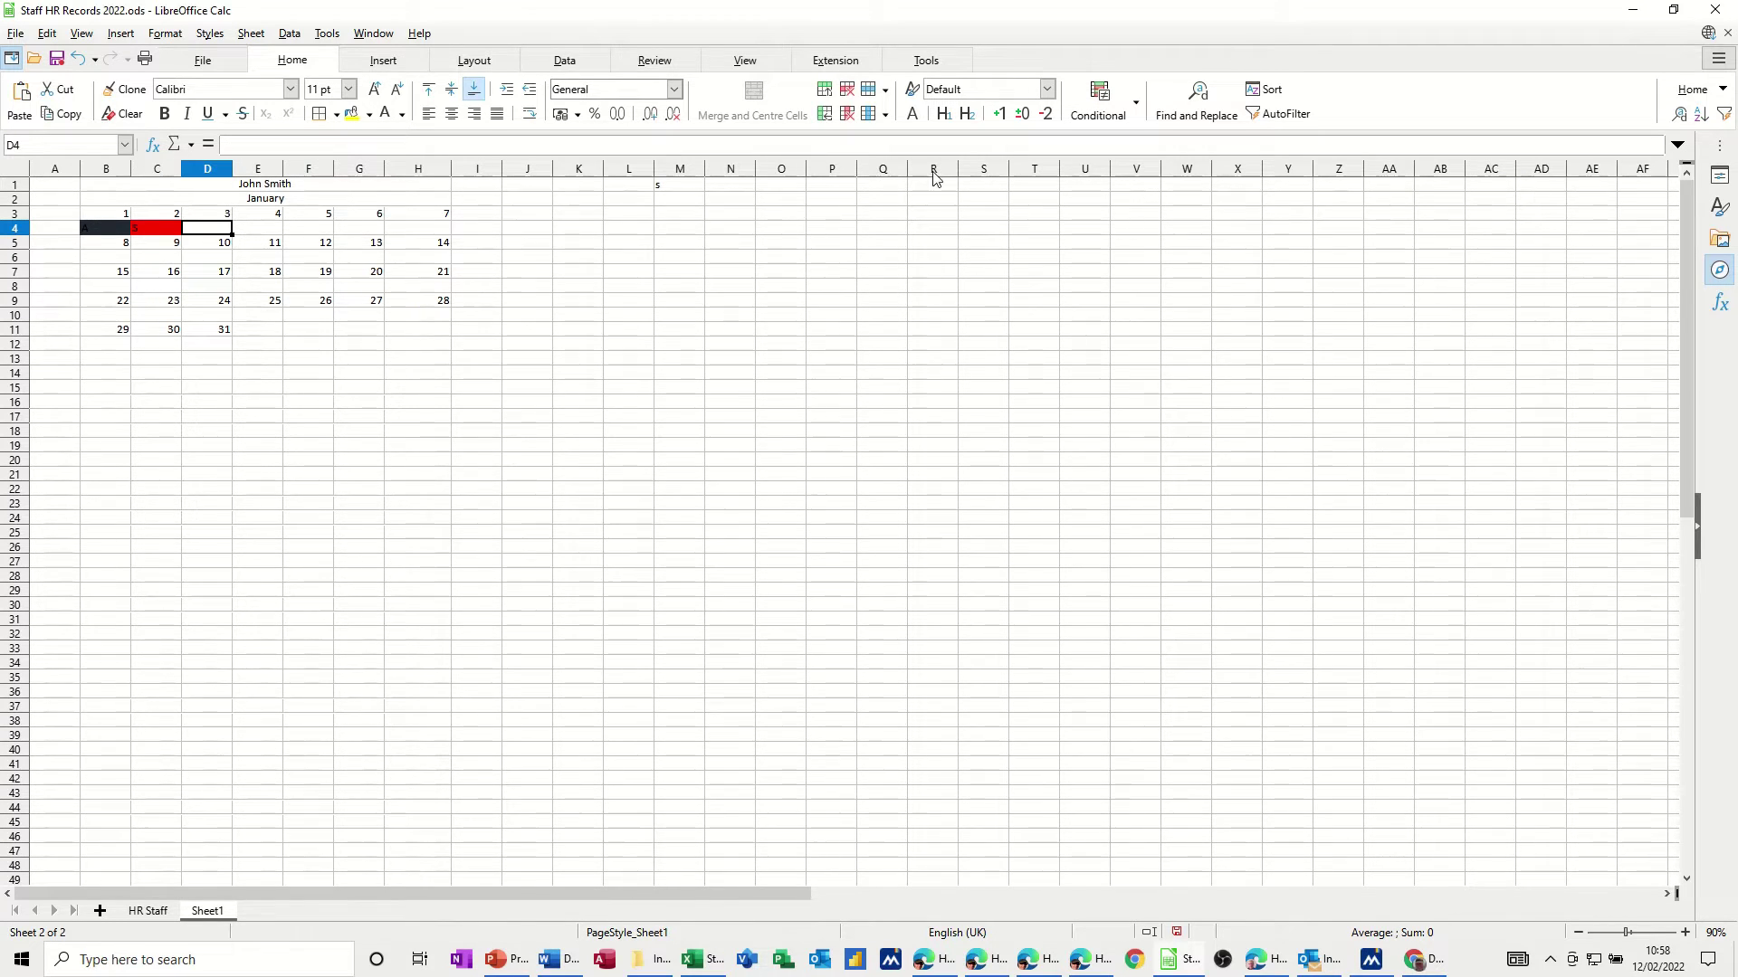
type("L")
key("Tab")
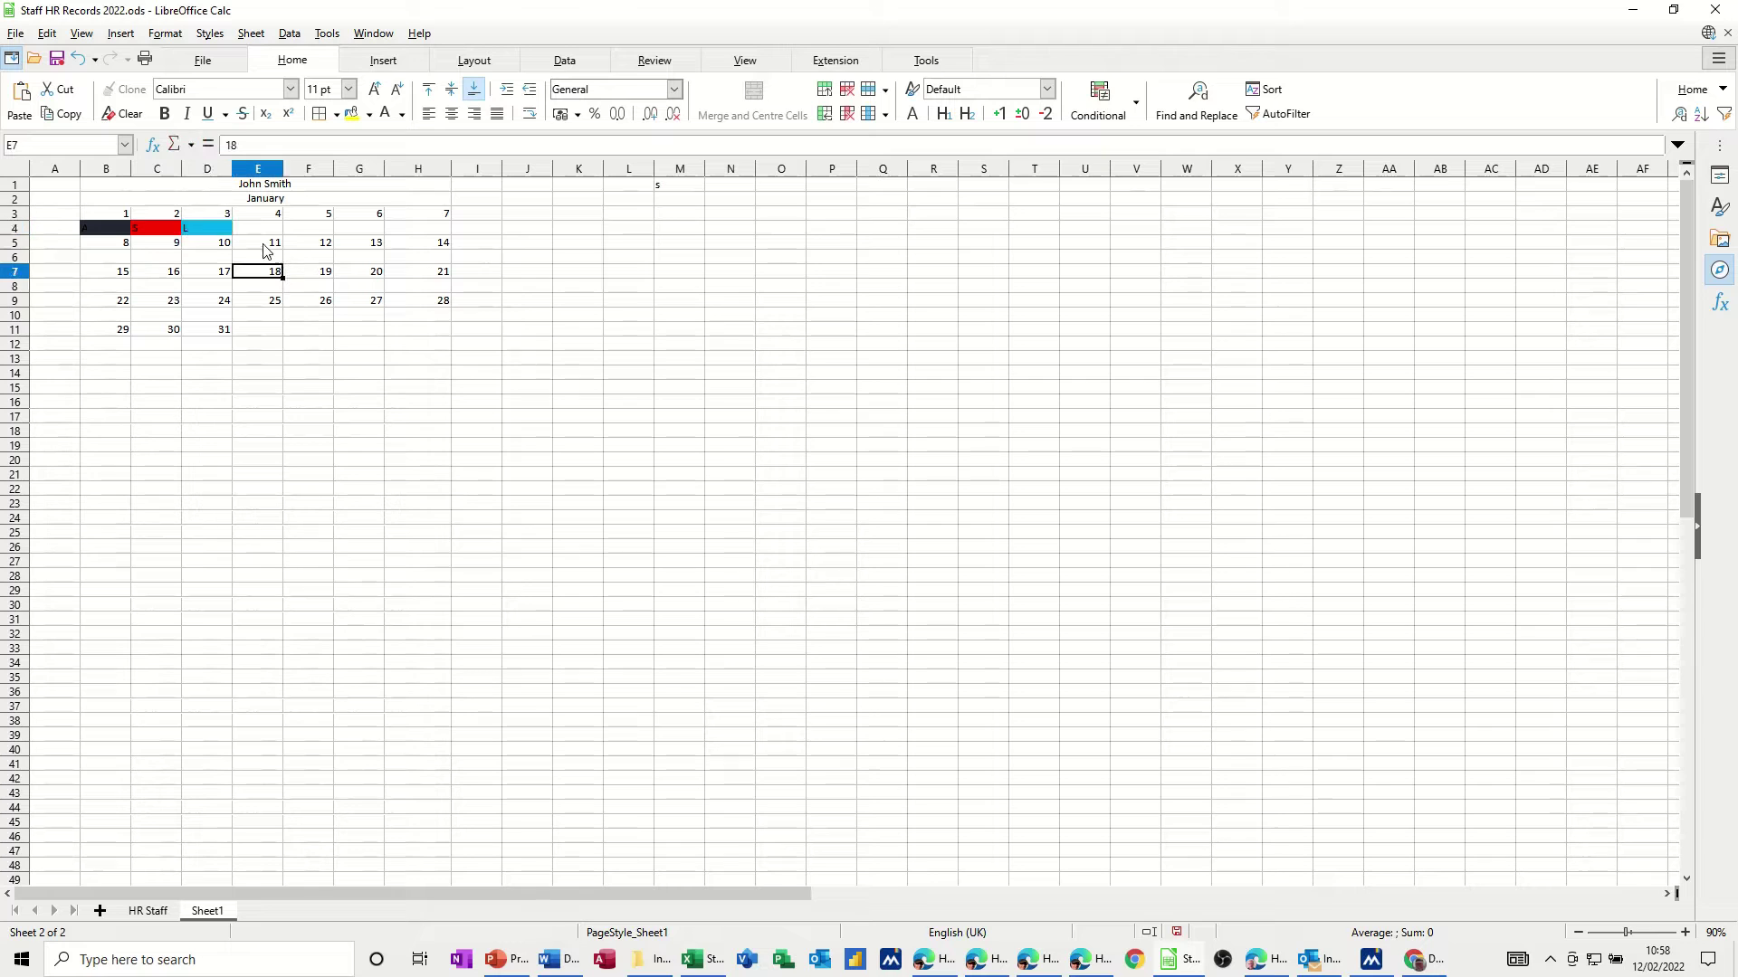
type("H")
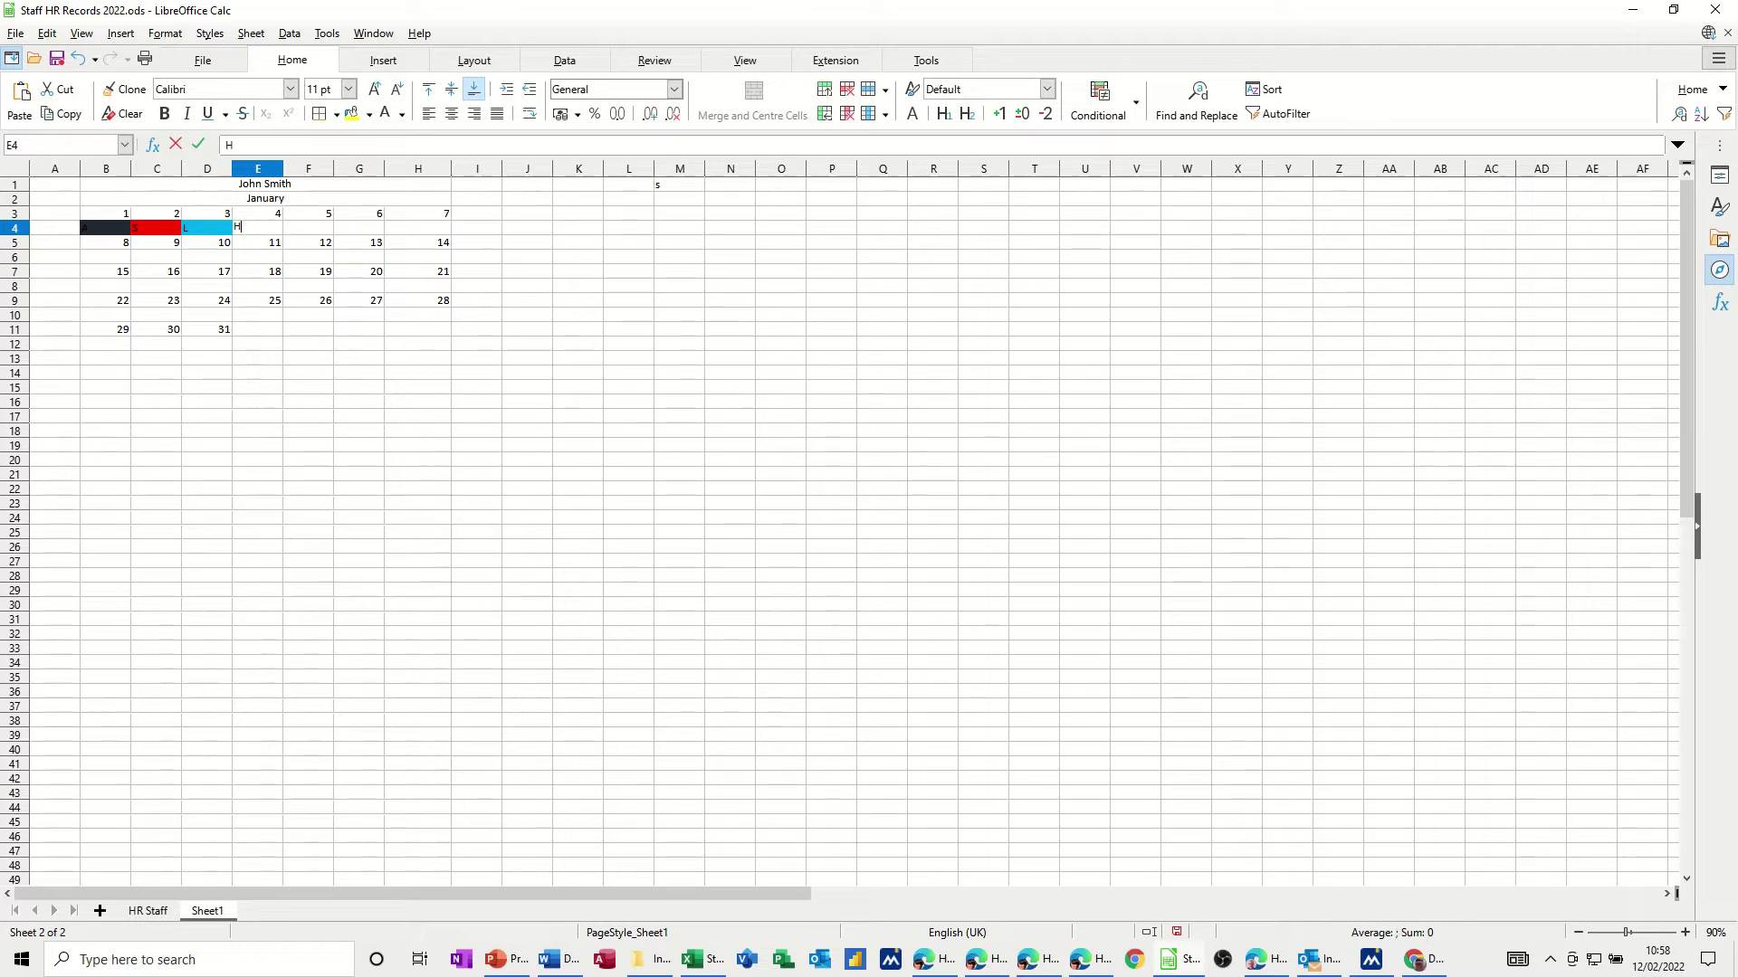
left_click(329, 418)
left_click(95, 229)
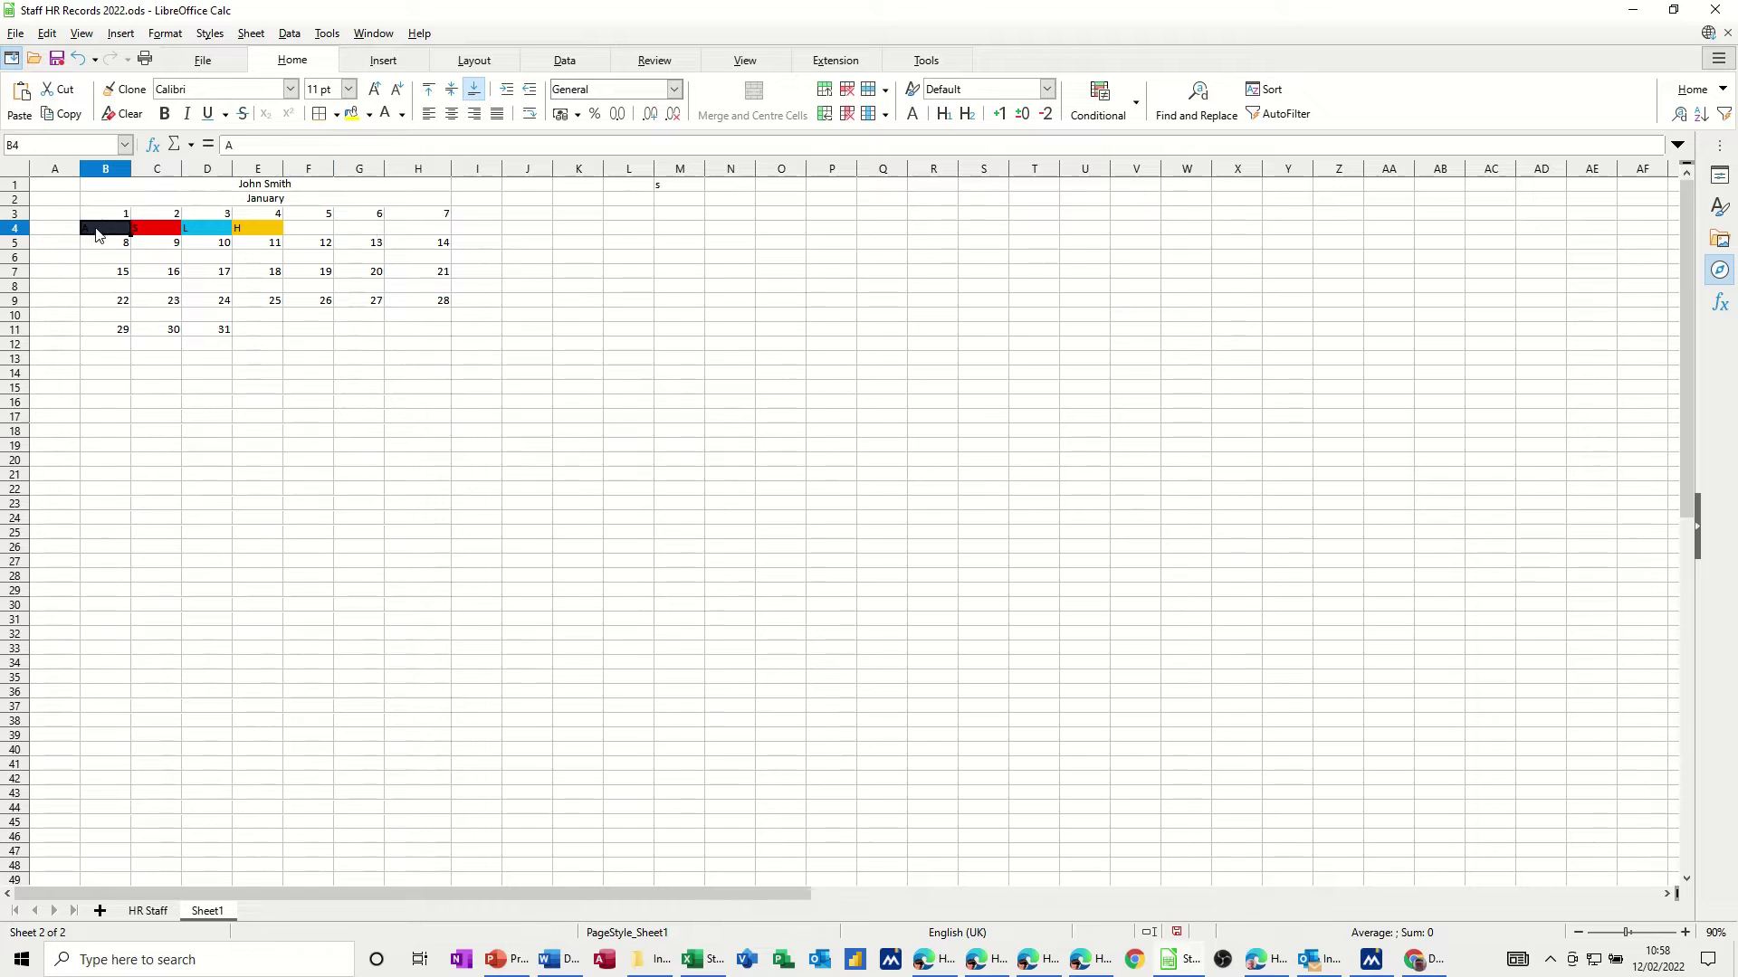
left_click(386, 114)
left_click(101, 303)
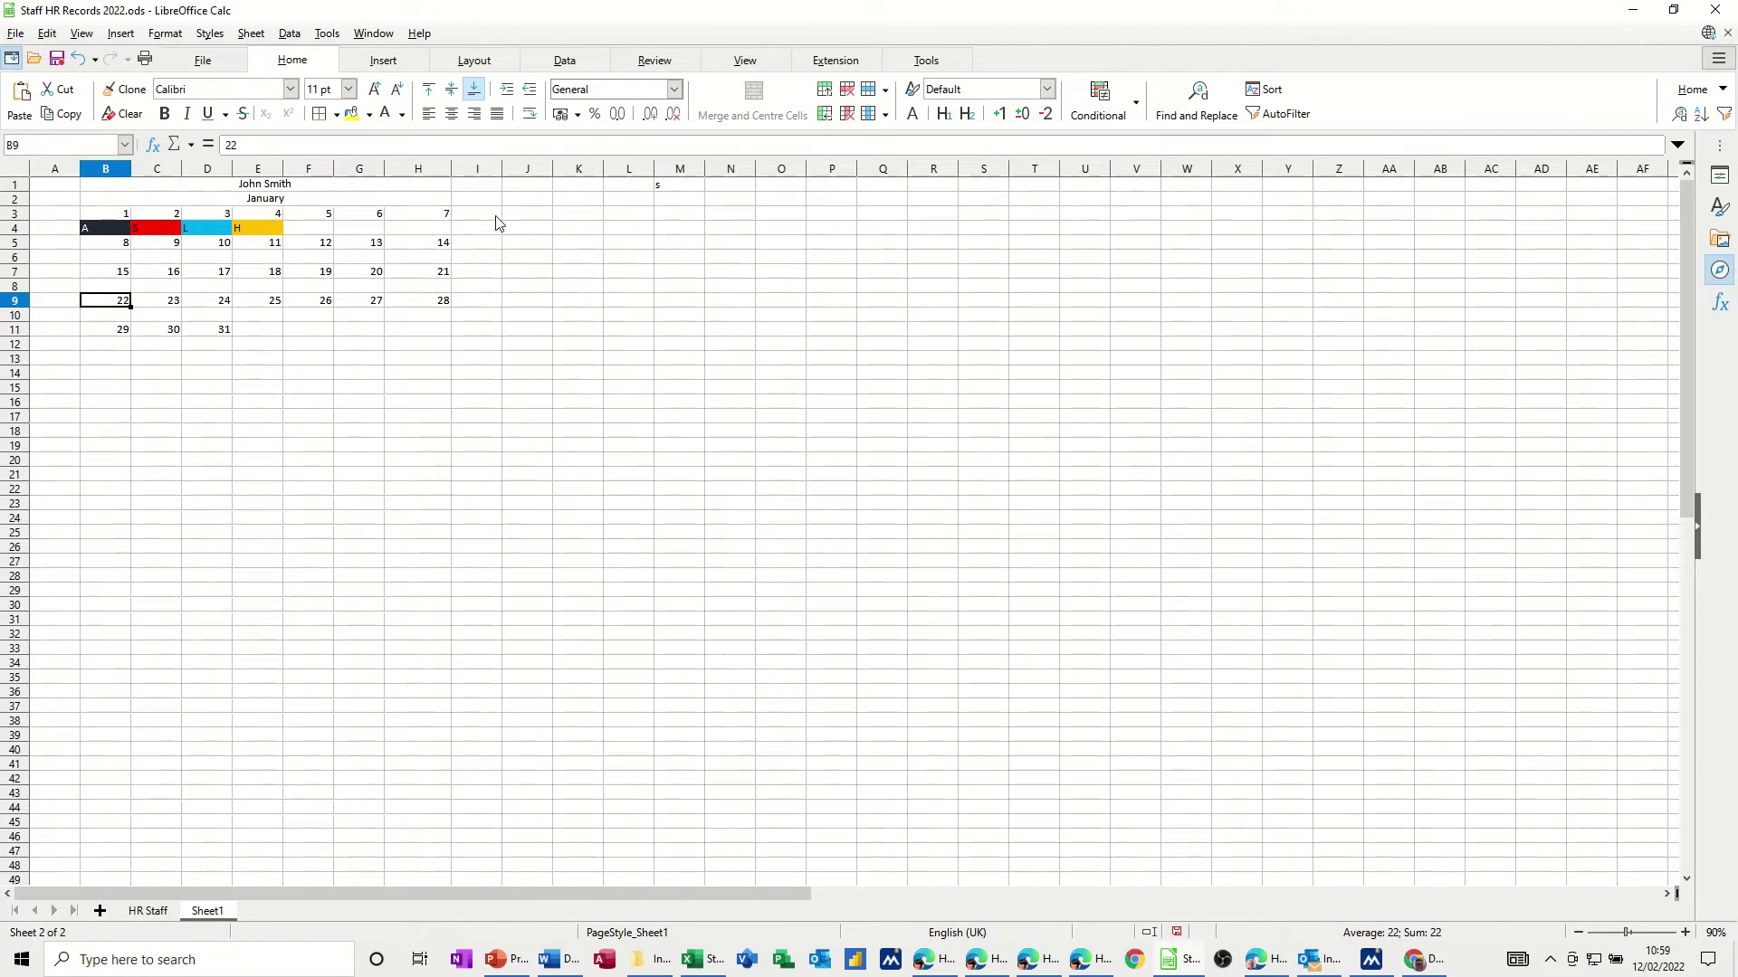
Step: Narrow column I and enter Absent, Sick, Late and Hols in J1:M1
left_click_drag(502, 176, 470, 175)
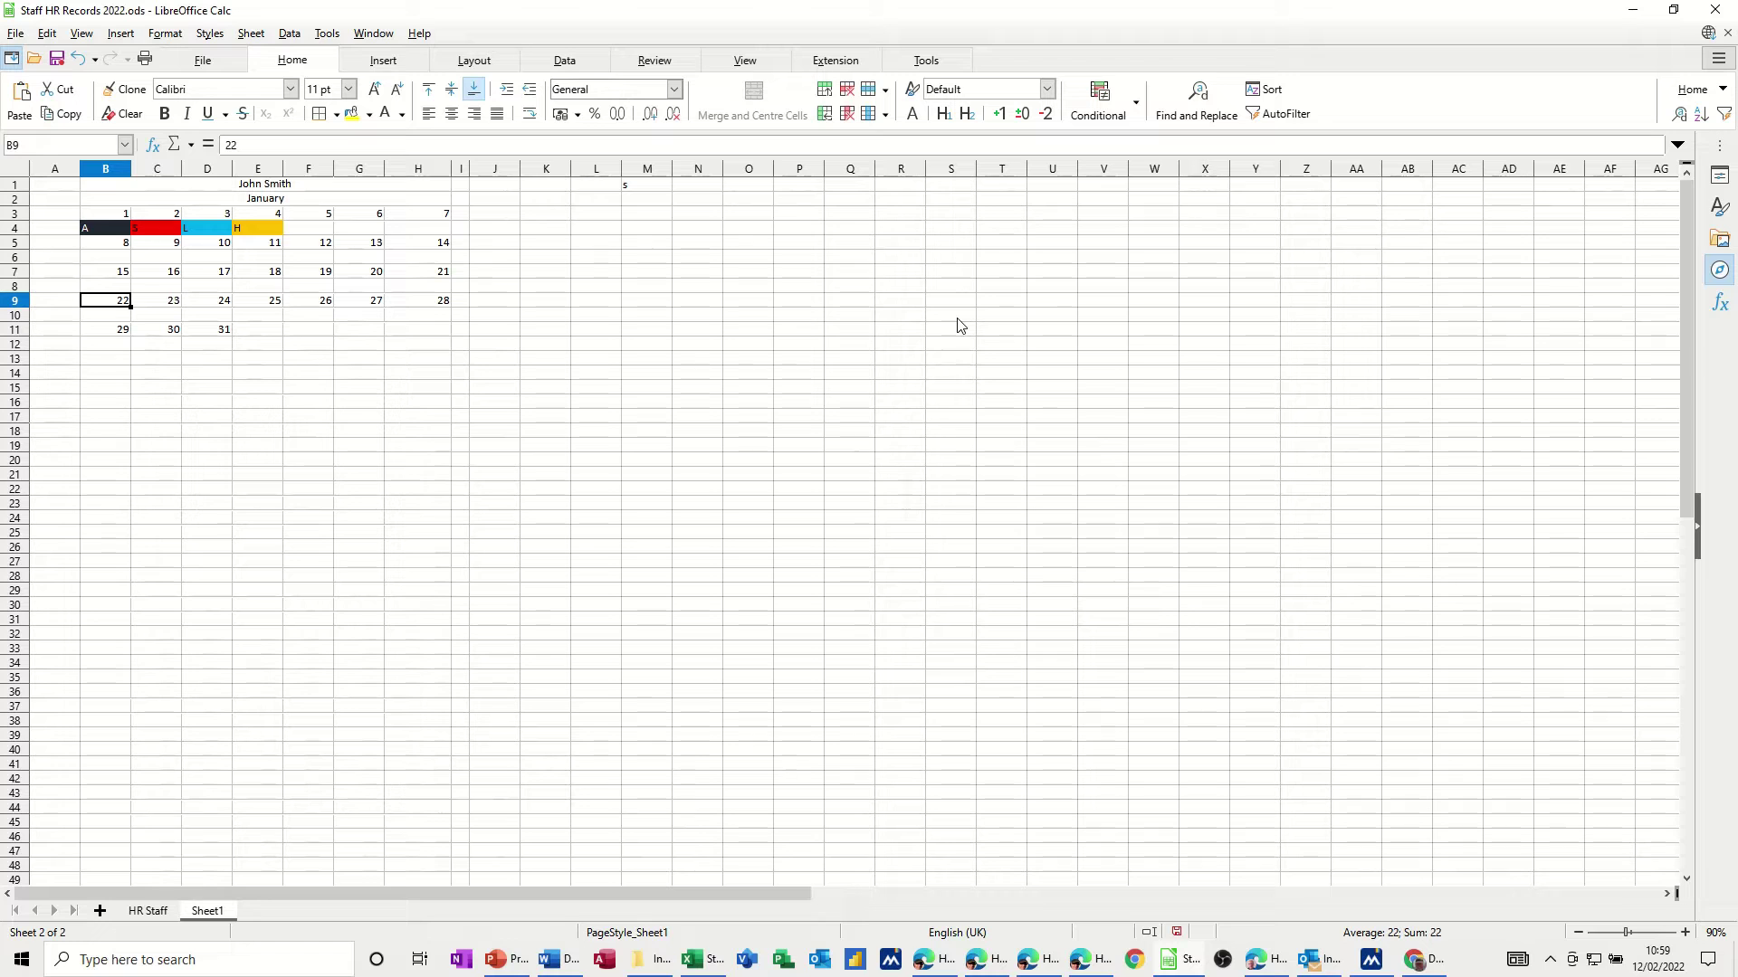
left_click(494, 187)
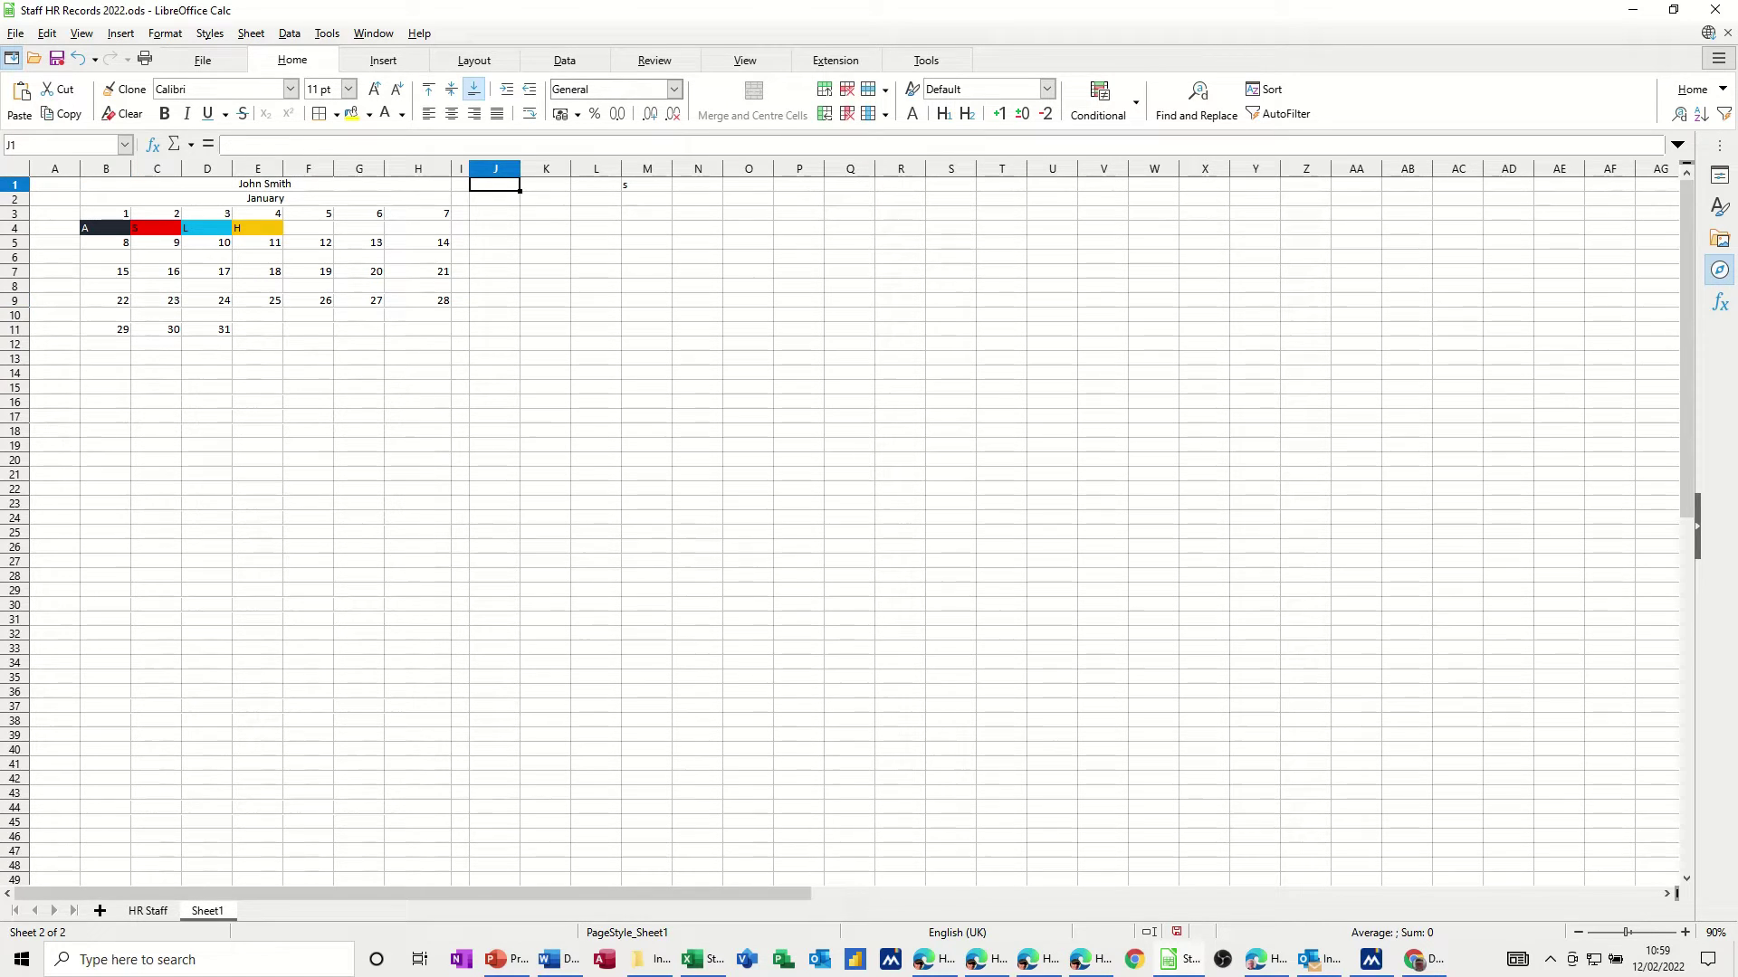
type("Absen")
type("t")
key("Tab")
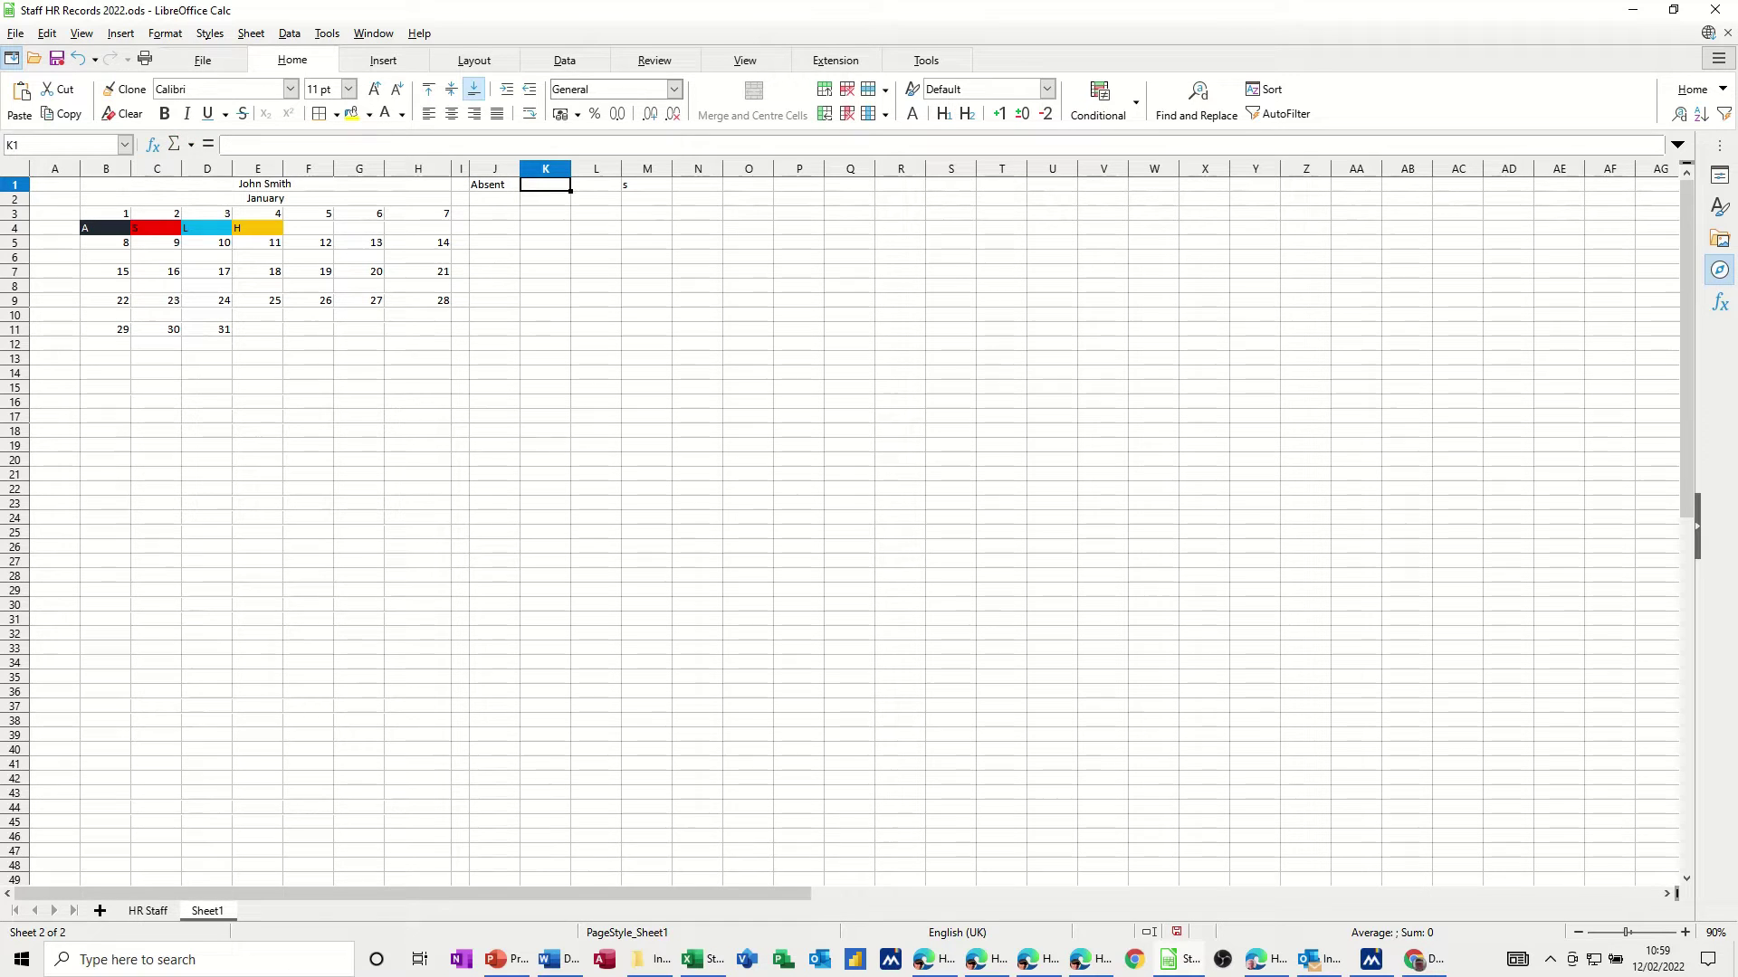
type("Sick")
key("Tab")
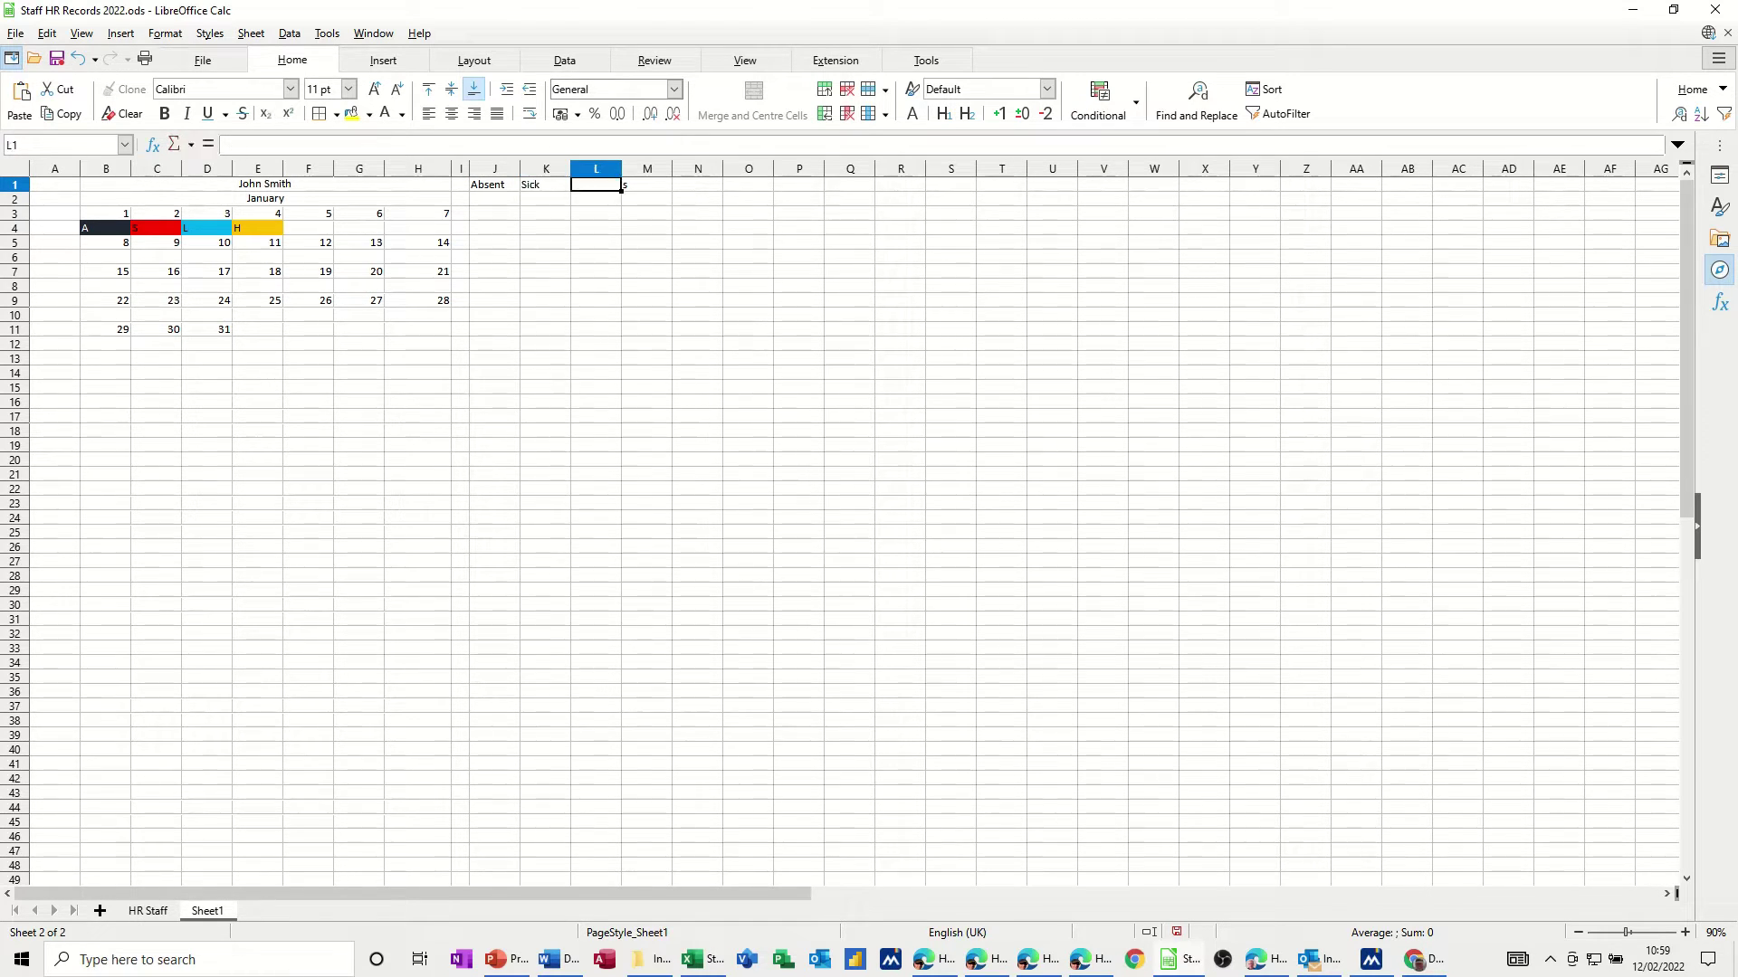
type("Late")
key("Tab")
type("H")
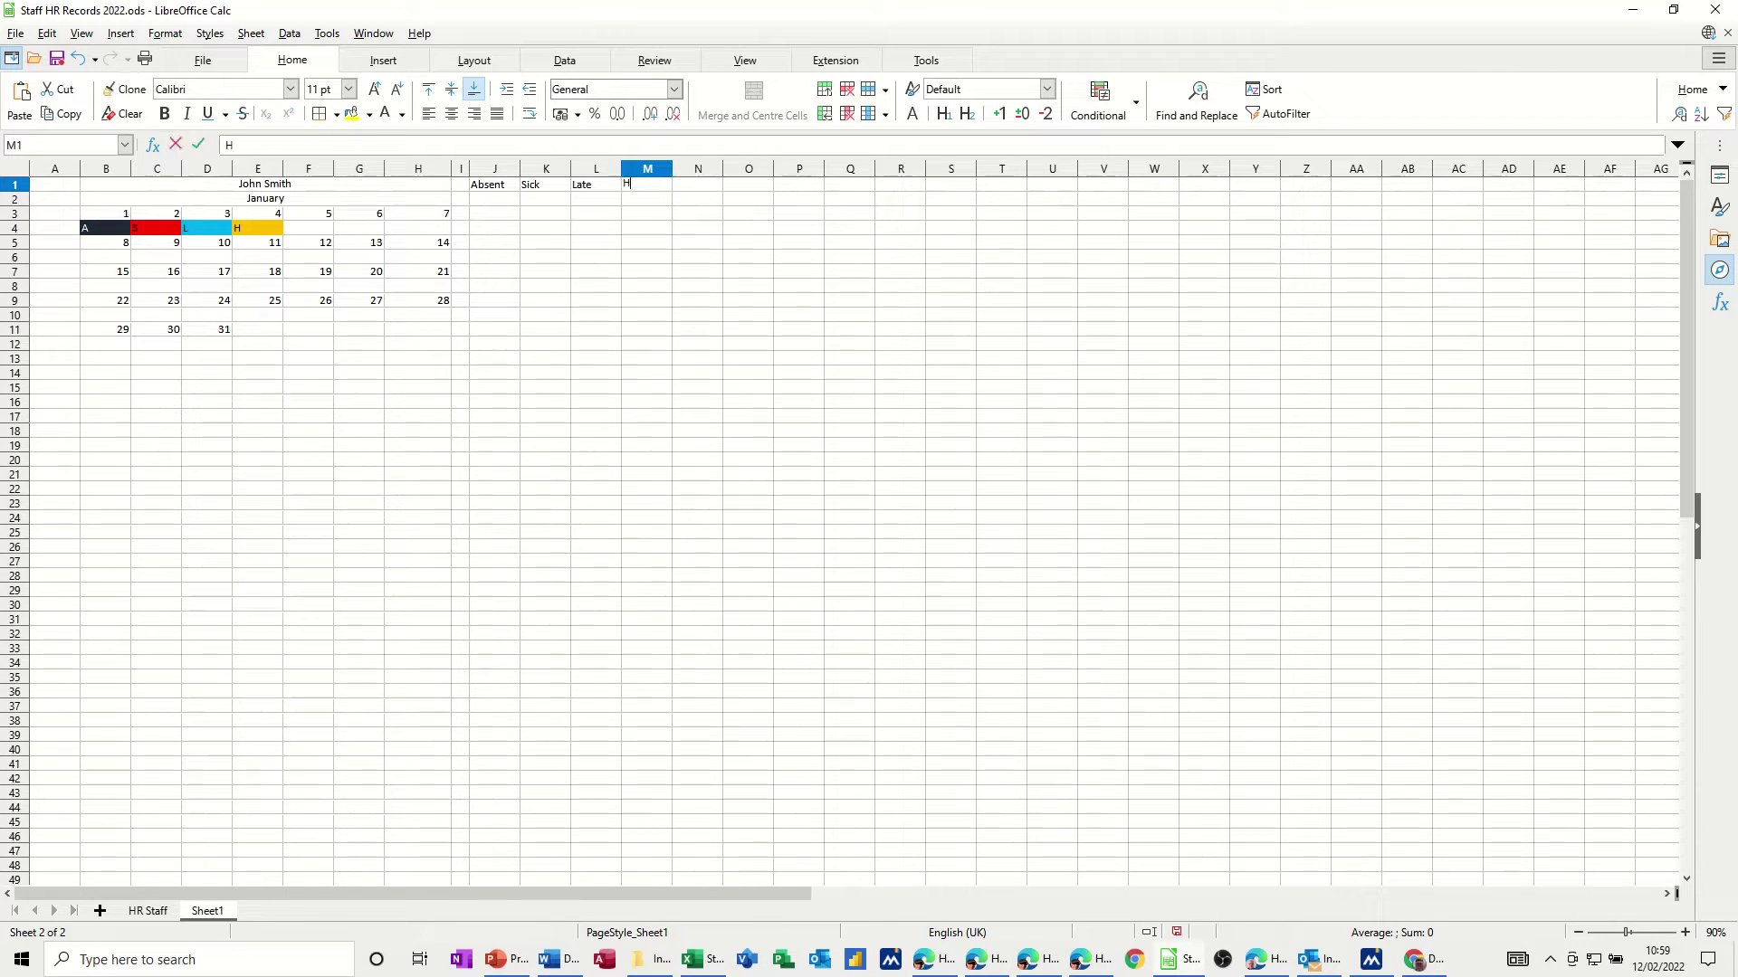
type("ols")
left_click(489, 189)
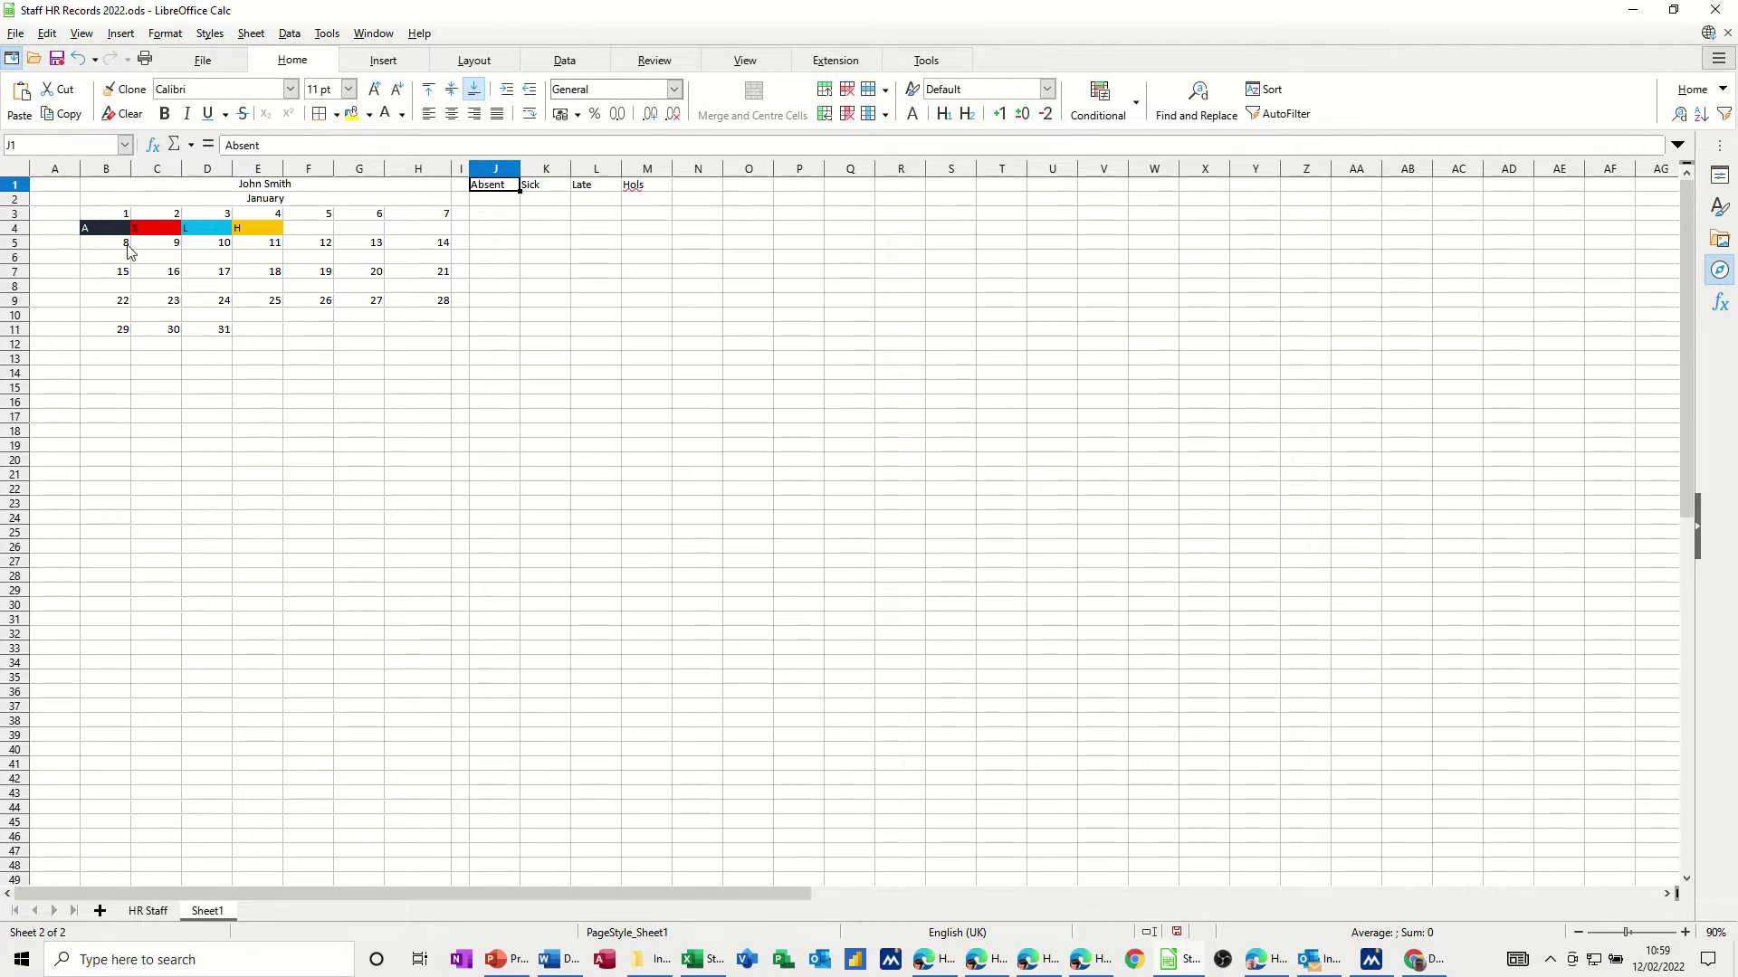
Step: Give the Absent header in J1 a black fill with white text
left_click(368, 115)
left_click(354, 223)
left_click(387, 115)
Step: Fill the Sick header in K1 red and the Late header in L1 light blue
left_click(536, 189)
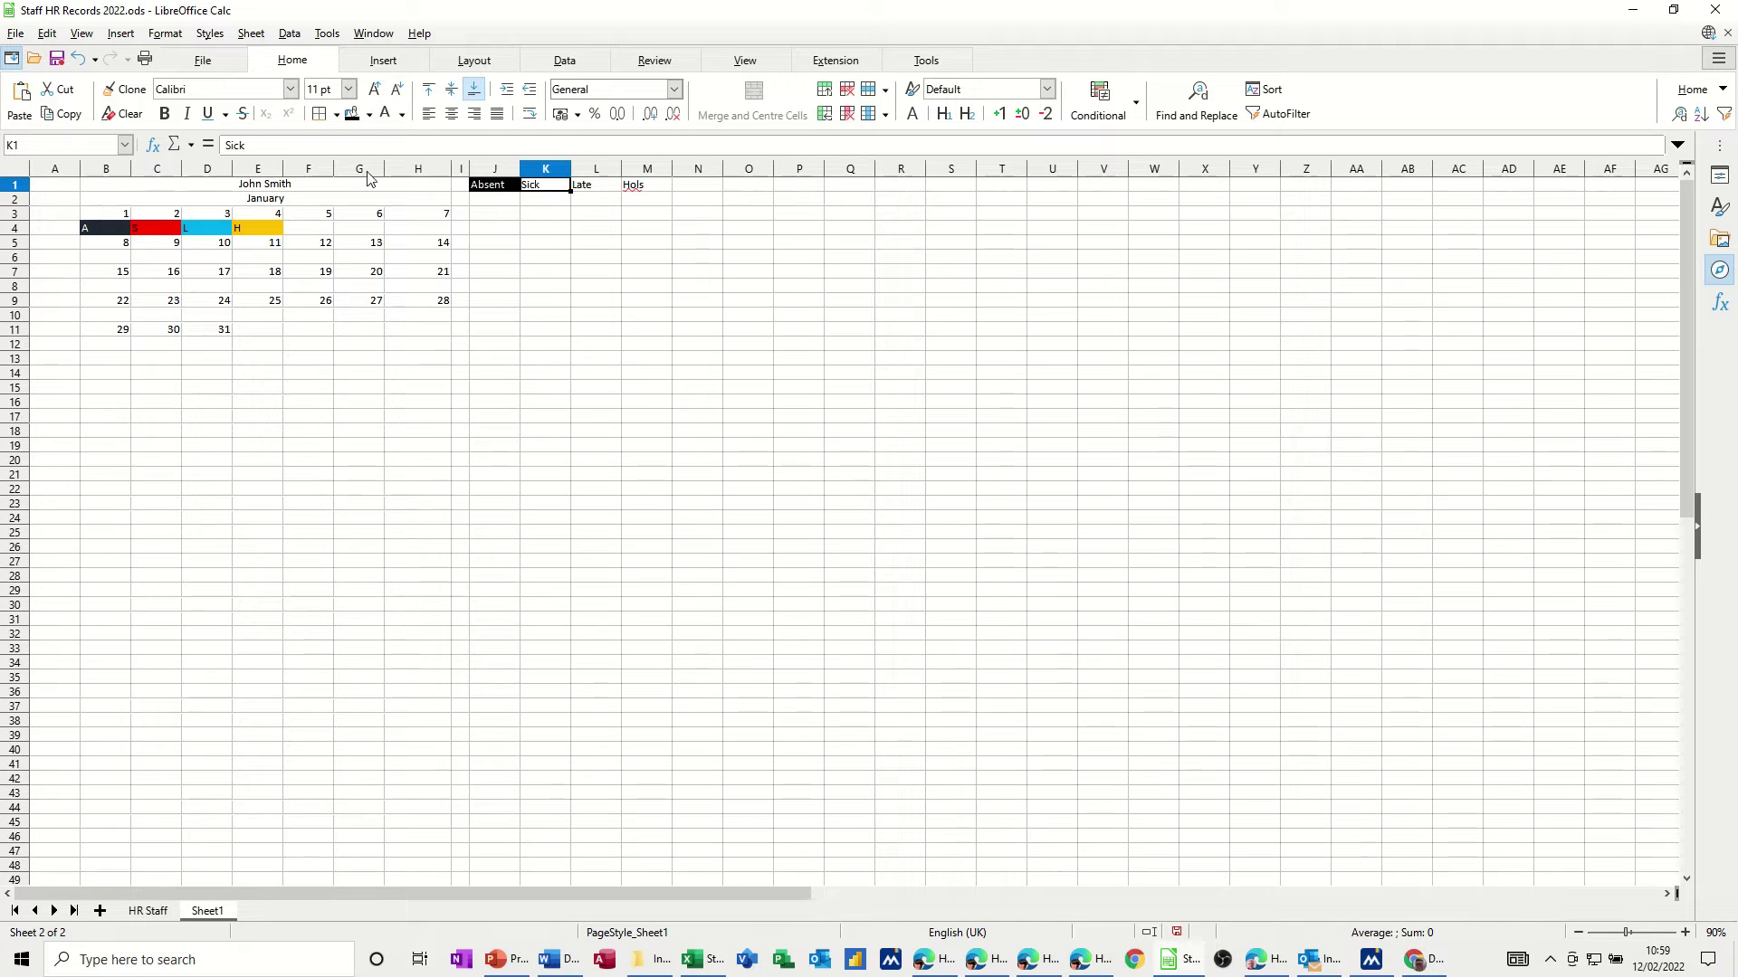
left_click(368, 114)
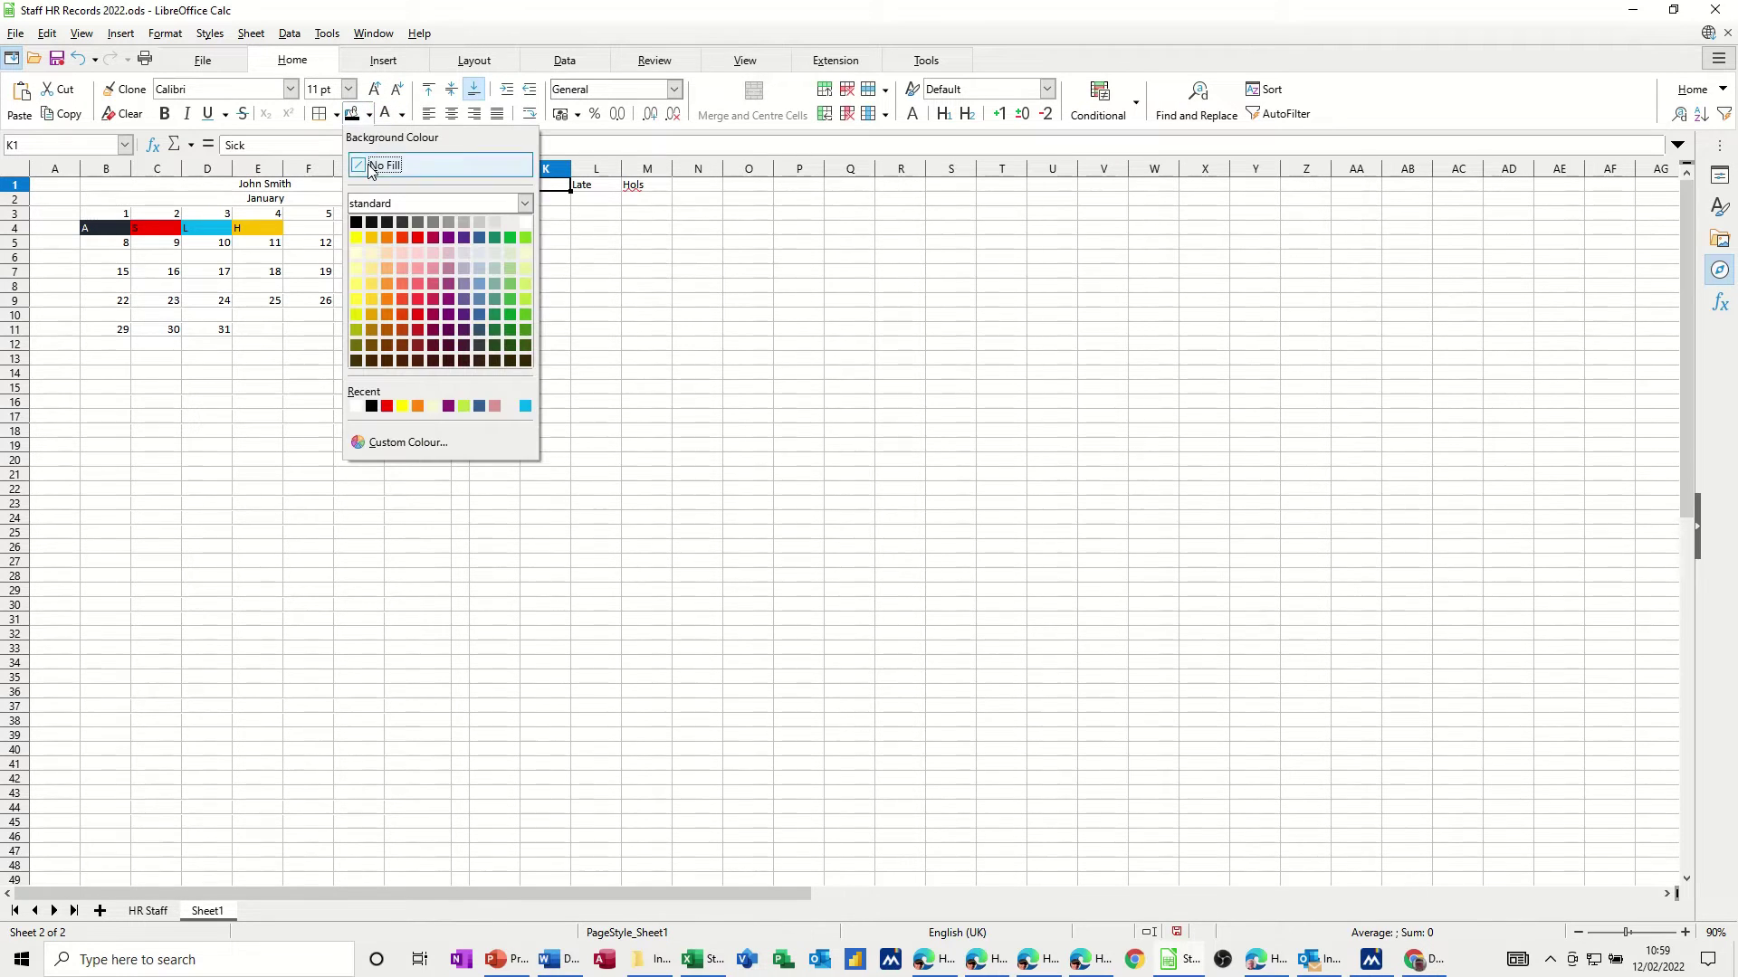
left_click(417, 241)
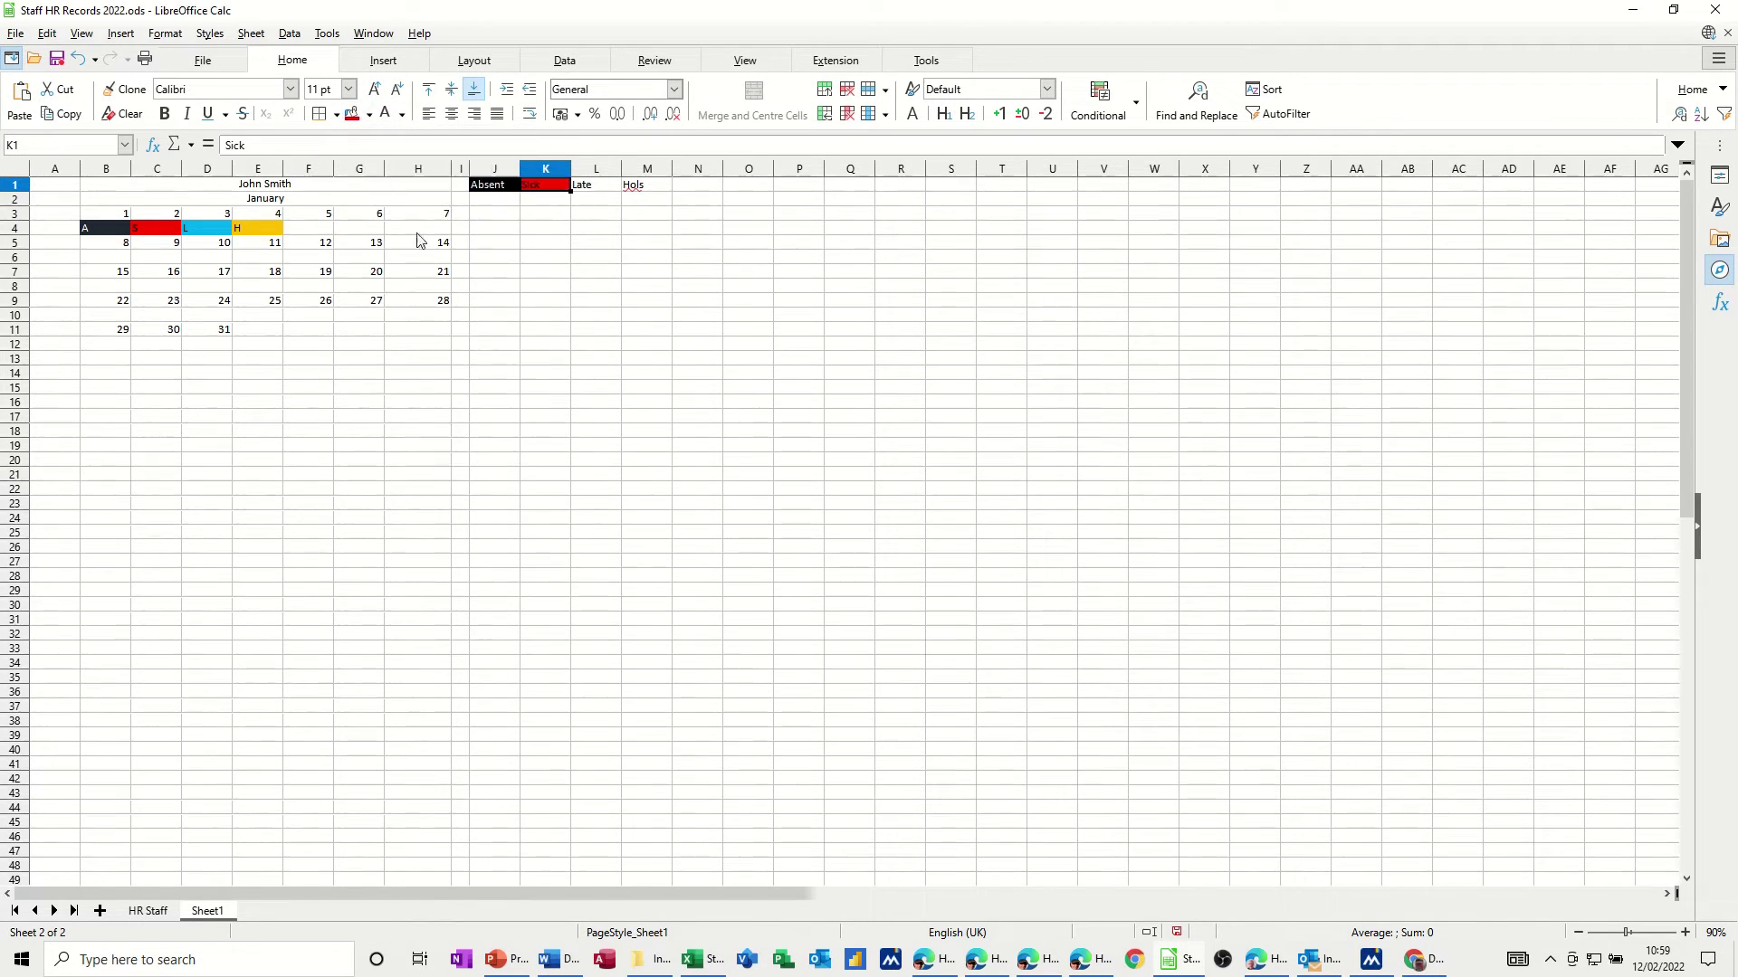
left_click(589, 194)
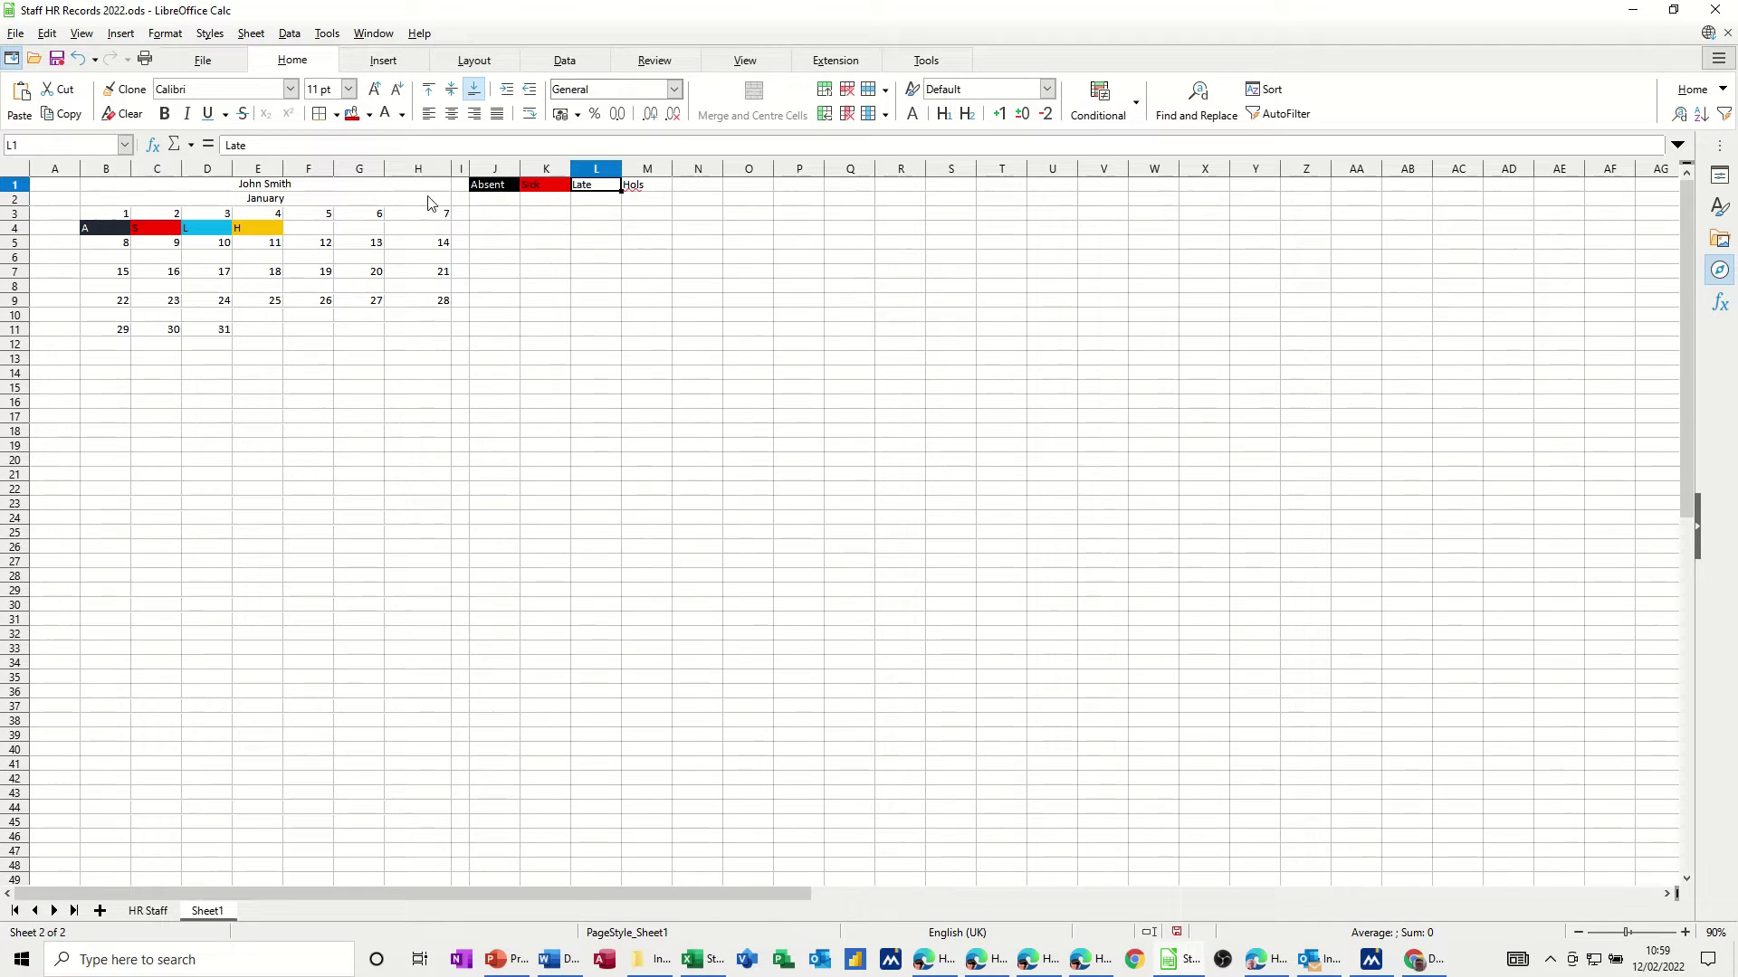
left_click(367, 115)
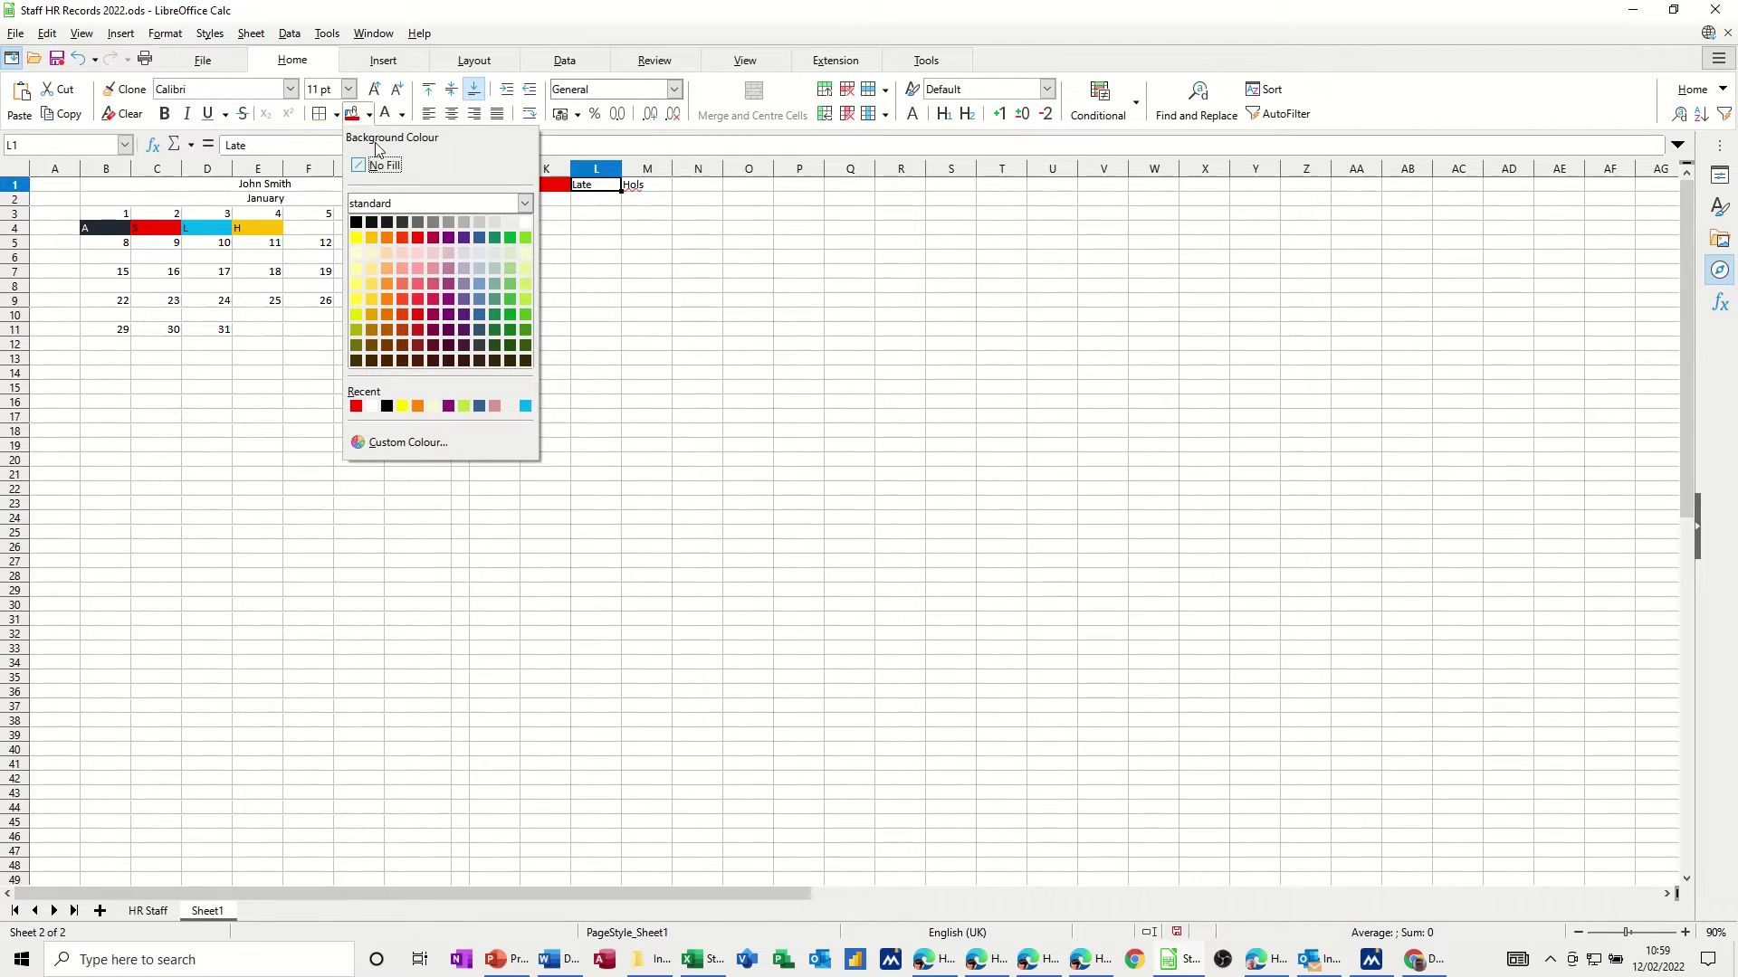
left_click(526, 405)
left_click(639, 191)
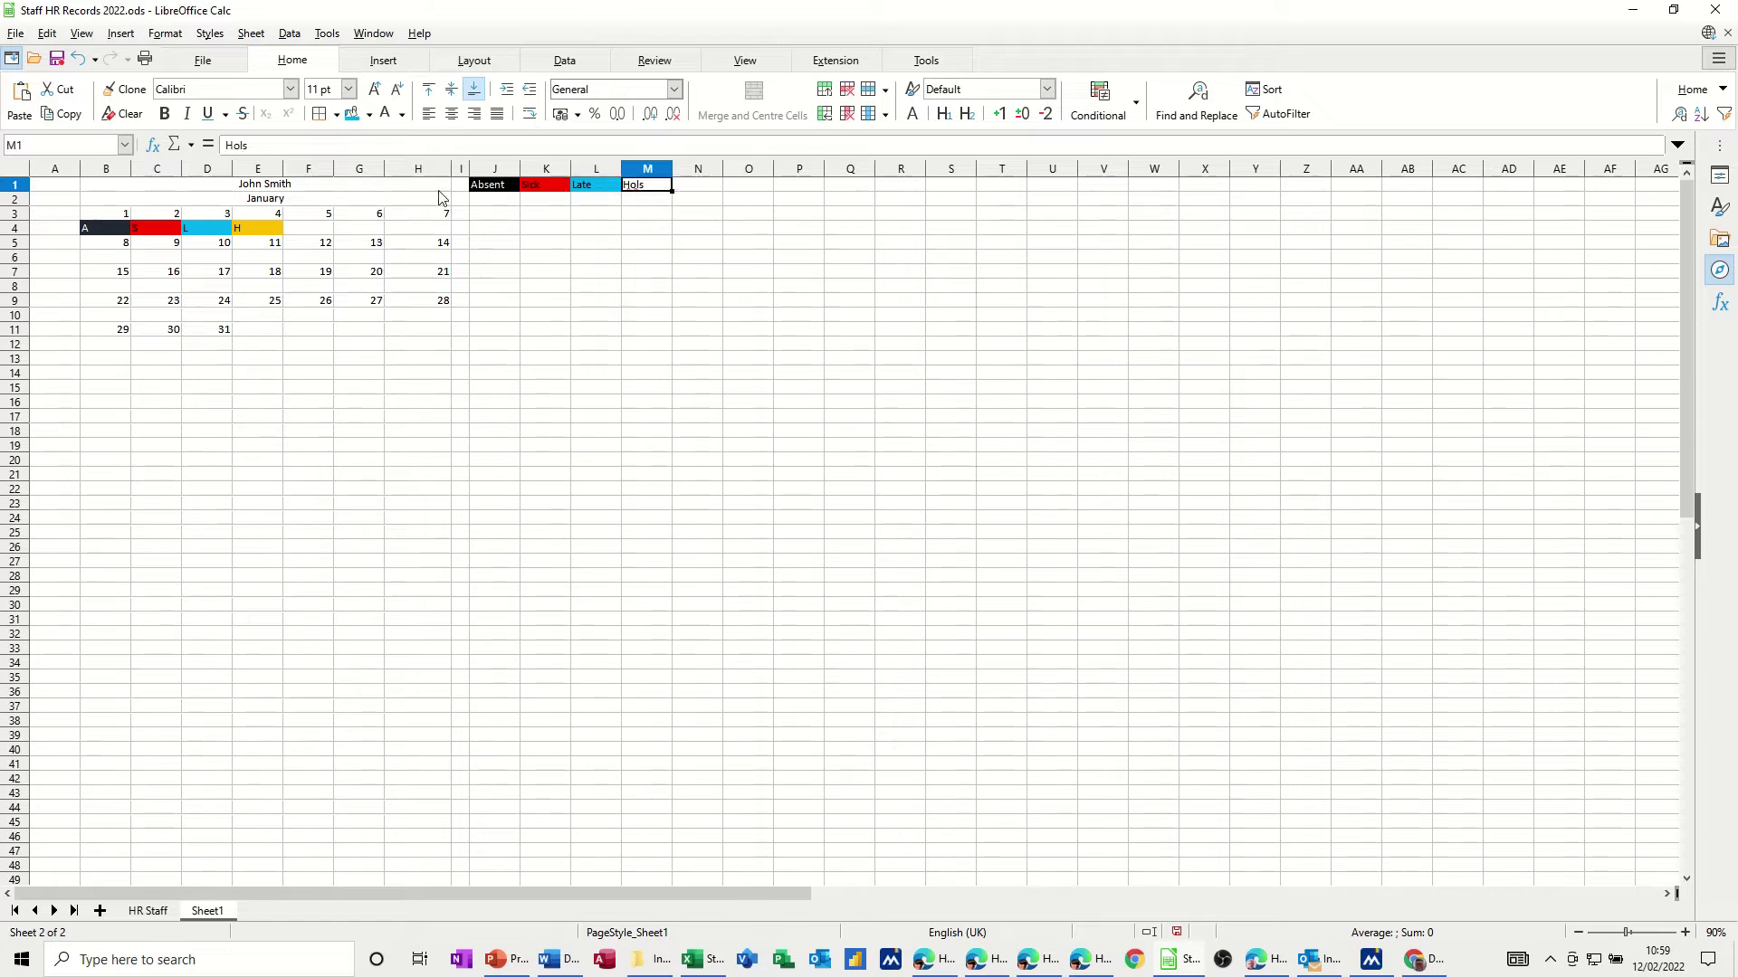
Step: Give the Hols header in M1 an orange background, then select J3
left_click(367, 114)
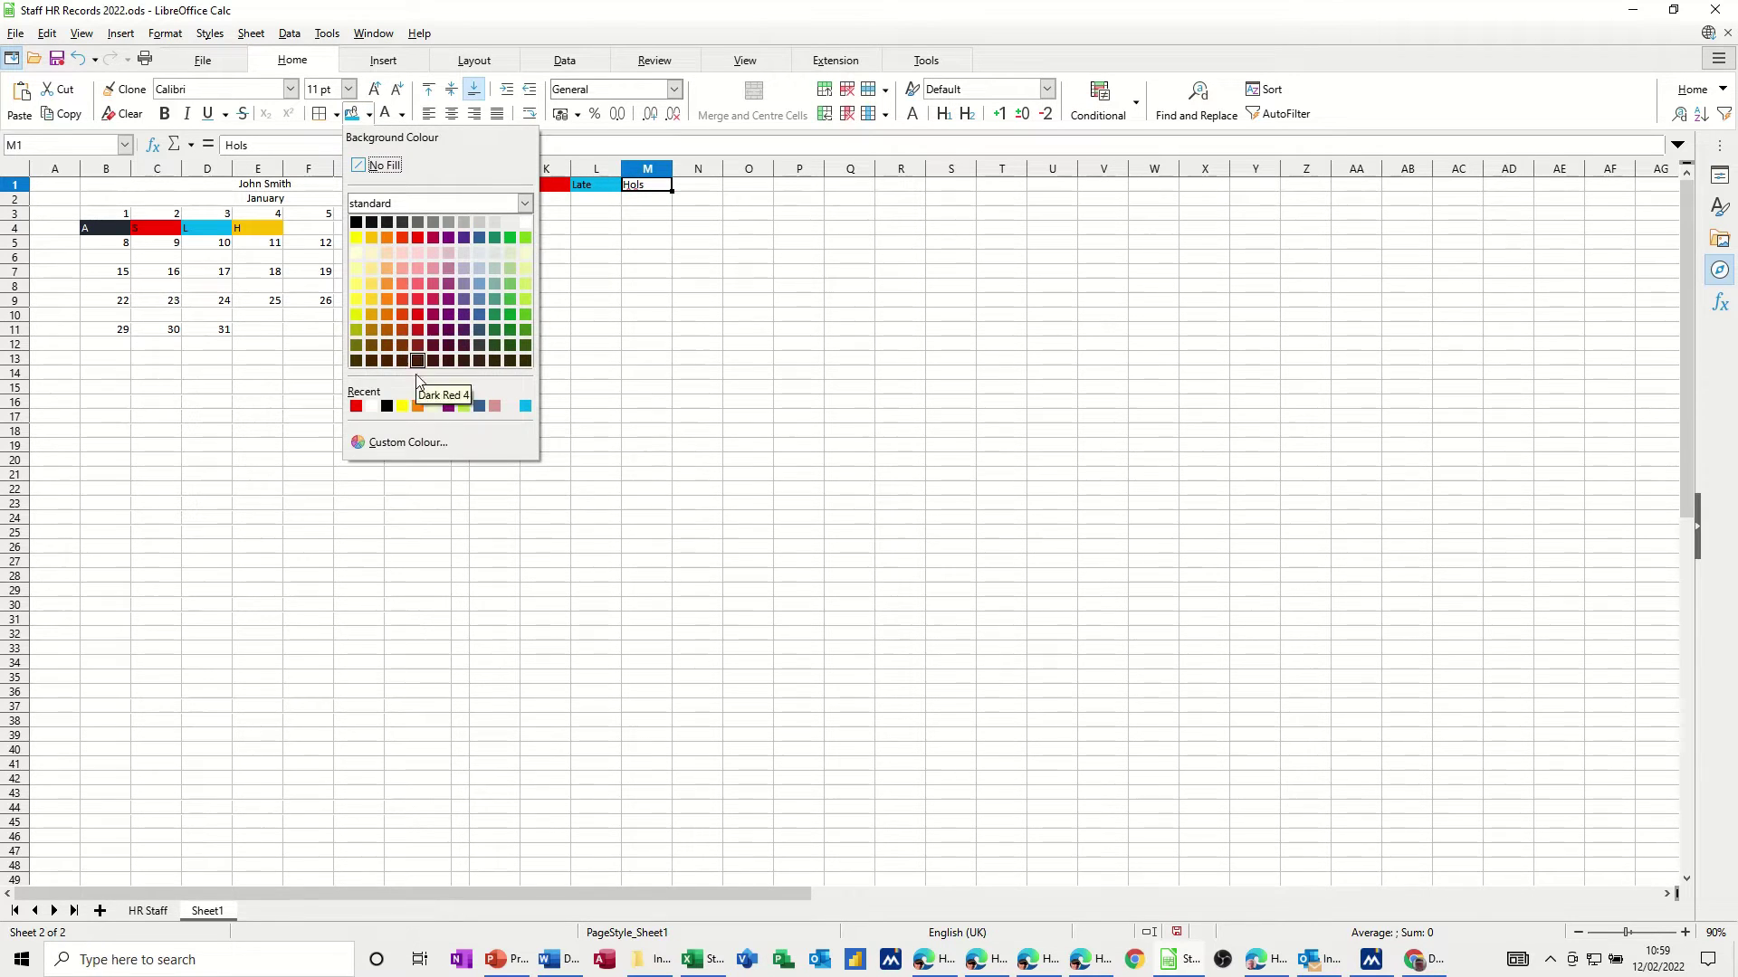
left_click(418, 404)
left_click(492, 208)
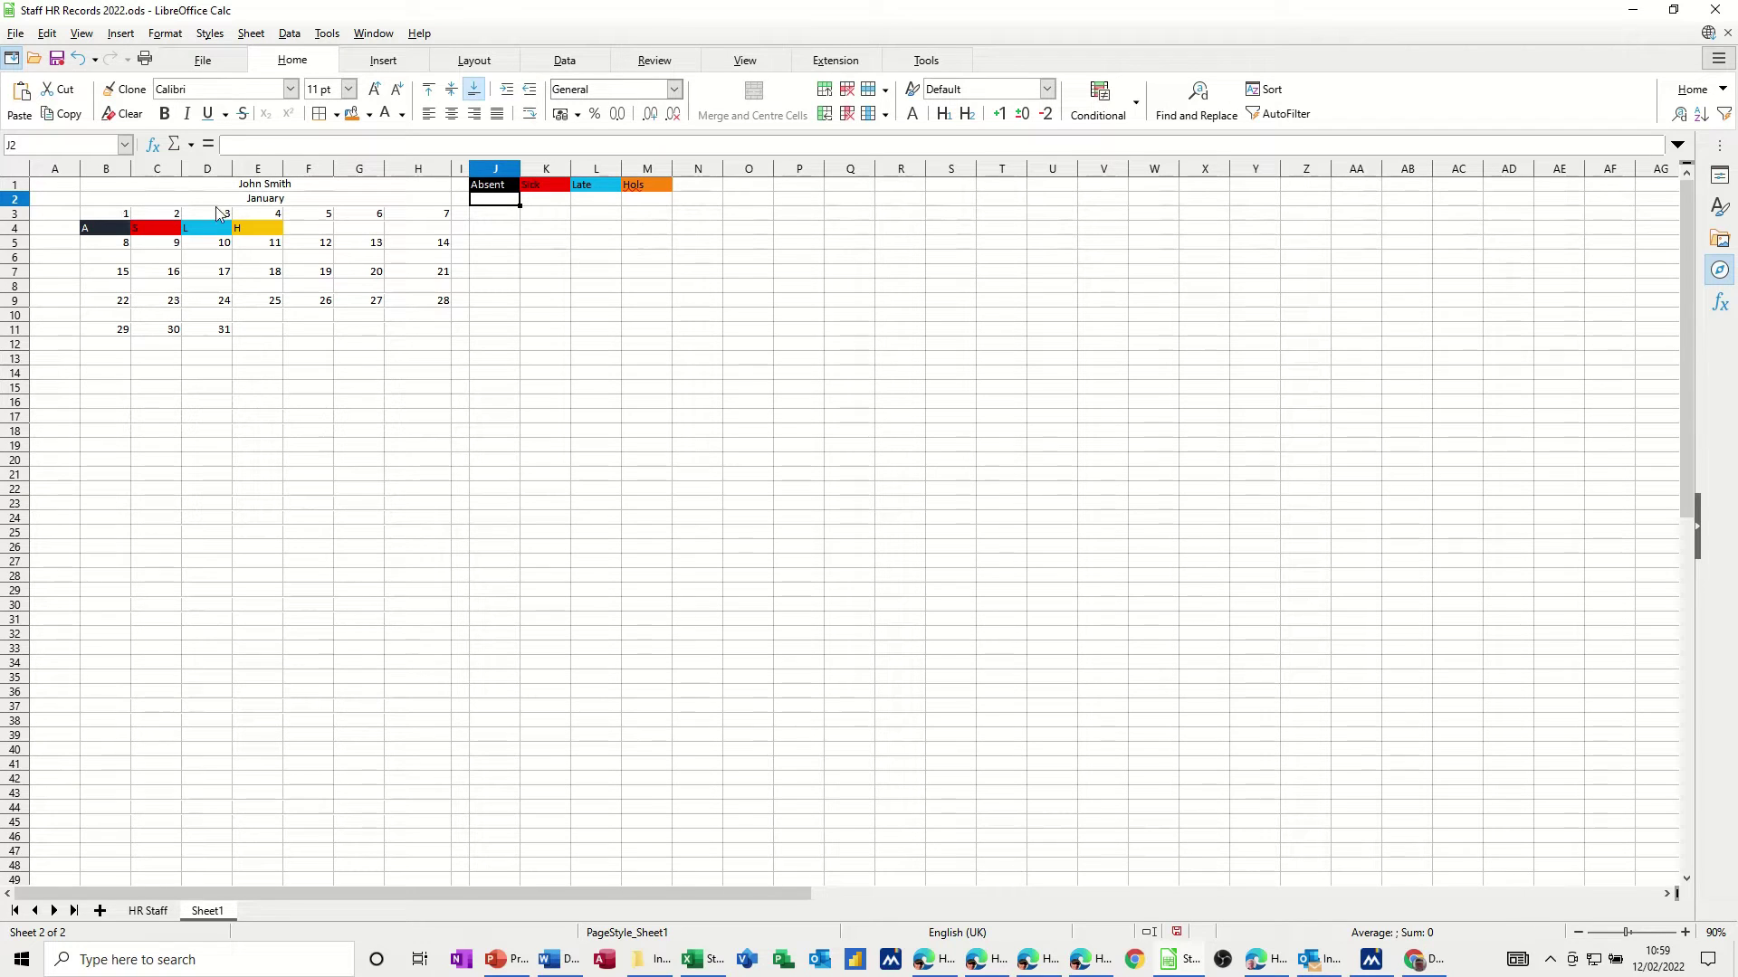
left_click(489, 220)
type("A")
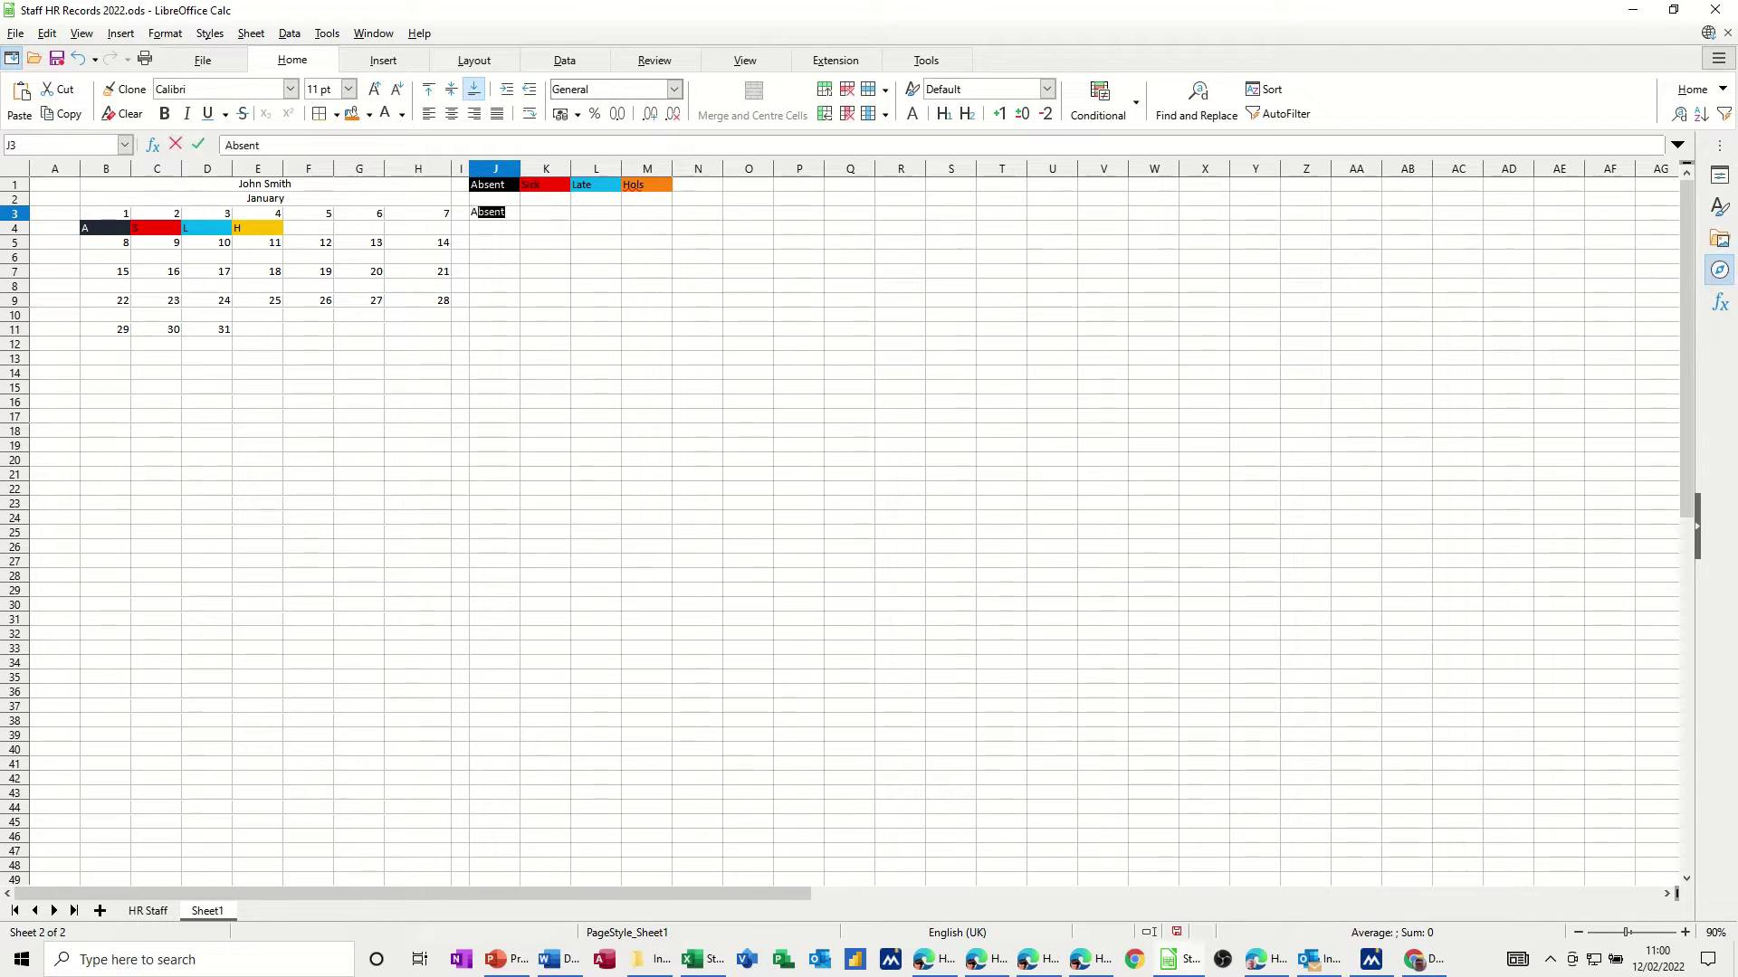
Step: Enter the codes A, S, L and H in J3:M3, discarding autocomplete suggestions
key("Tab")
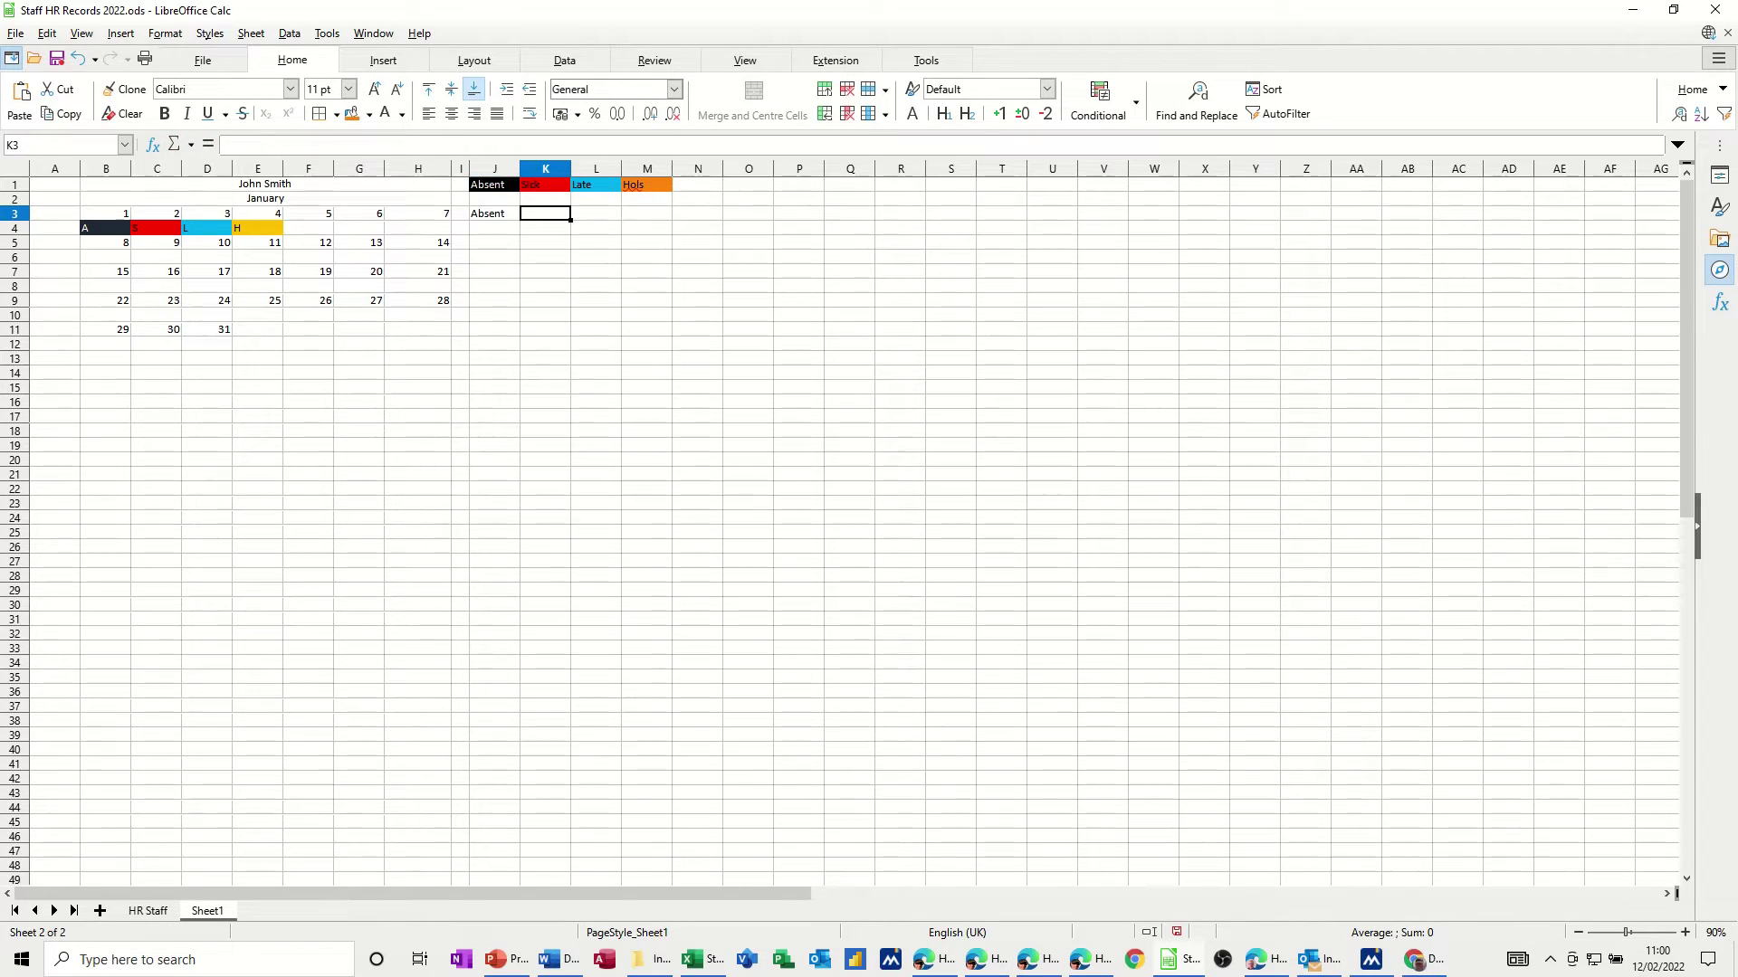
left_click(500, 219)
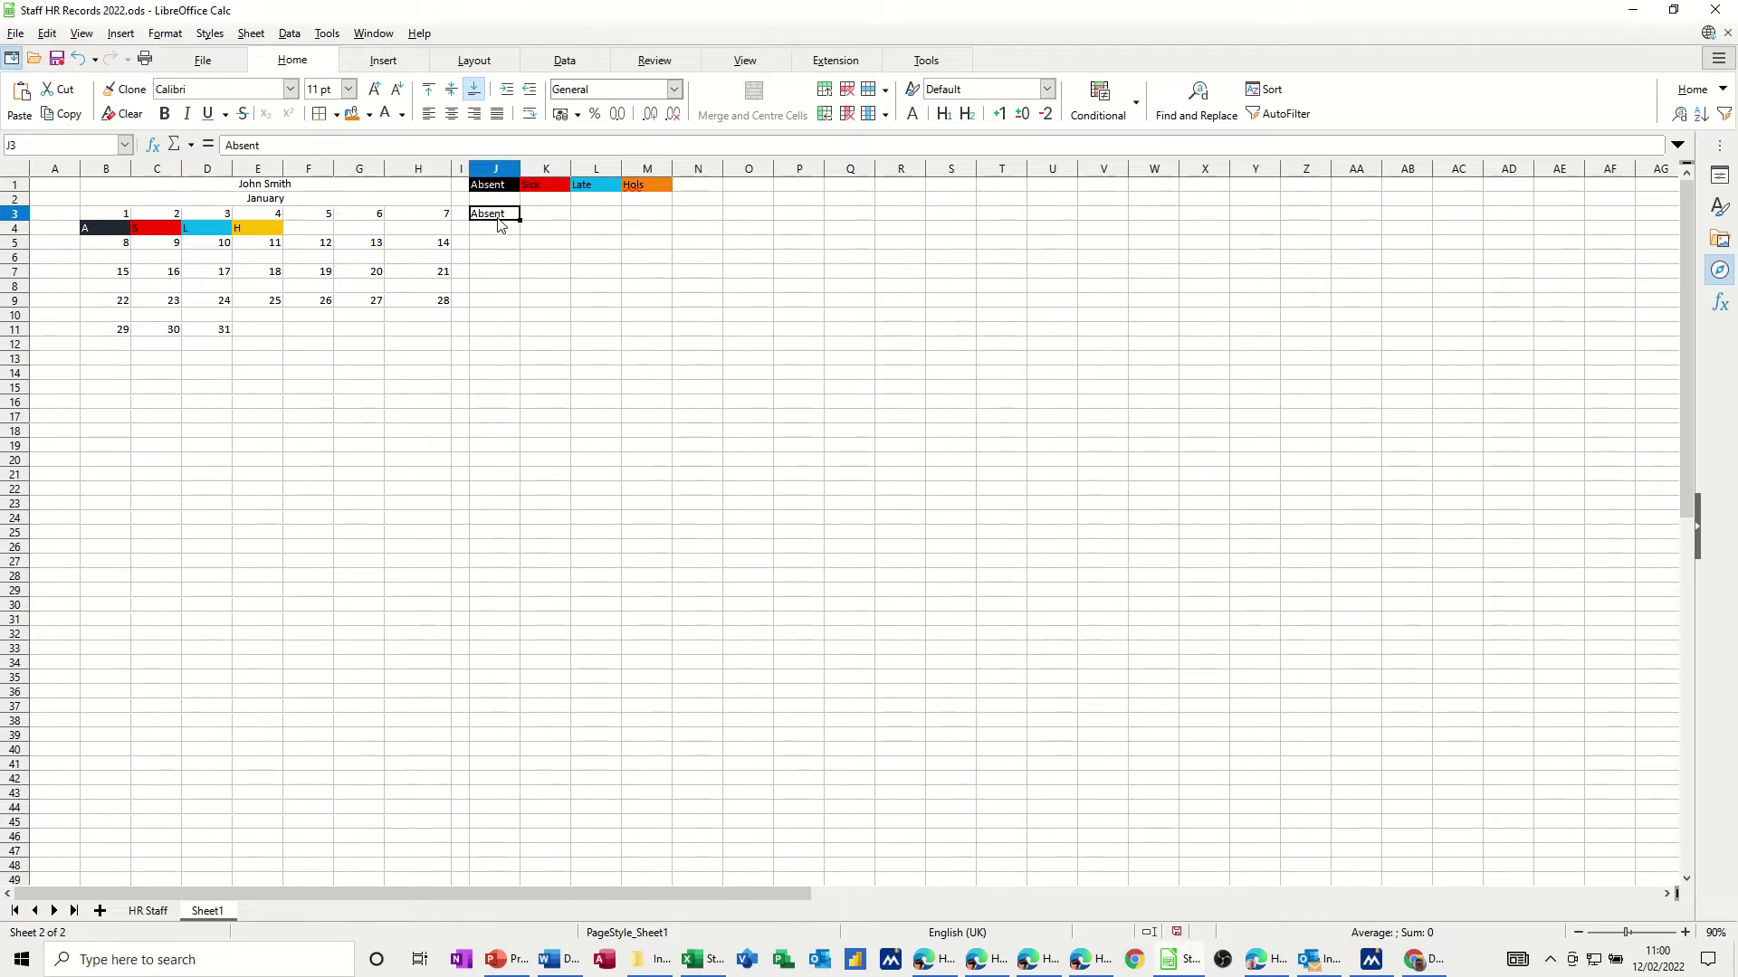
type("A")
key("Delete")
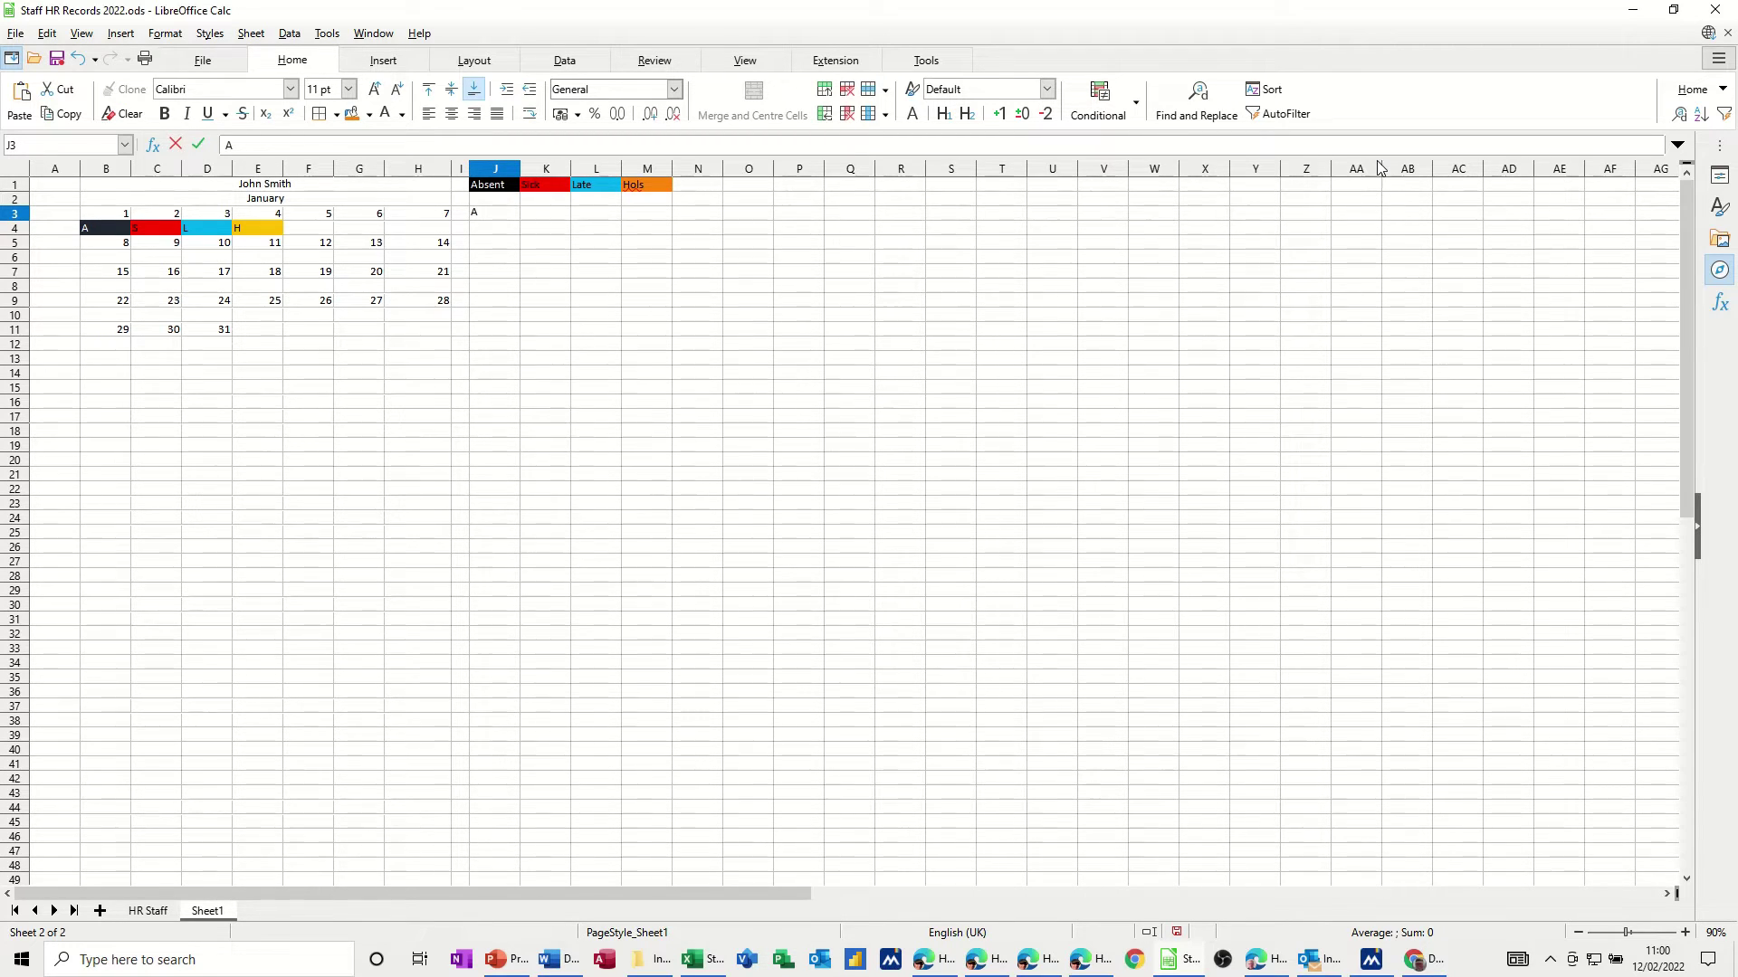
left_click(536, 222)
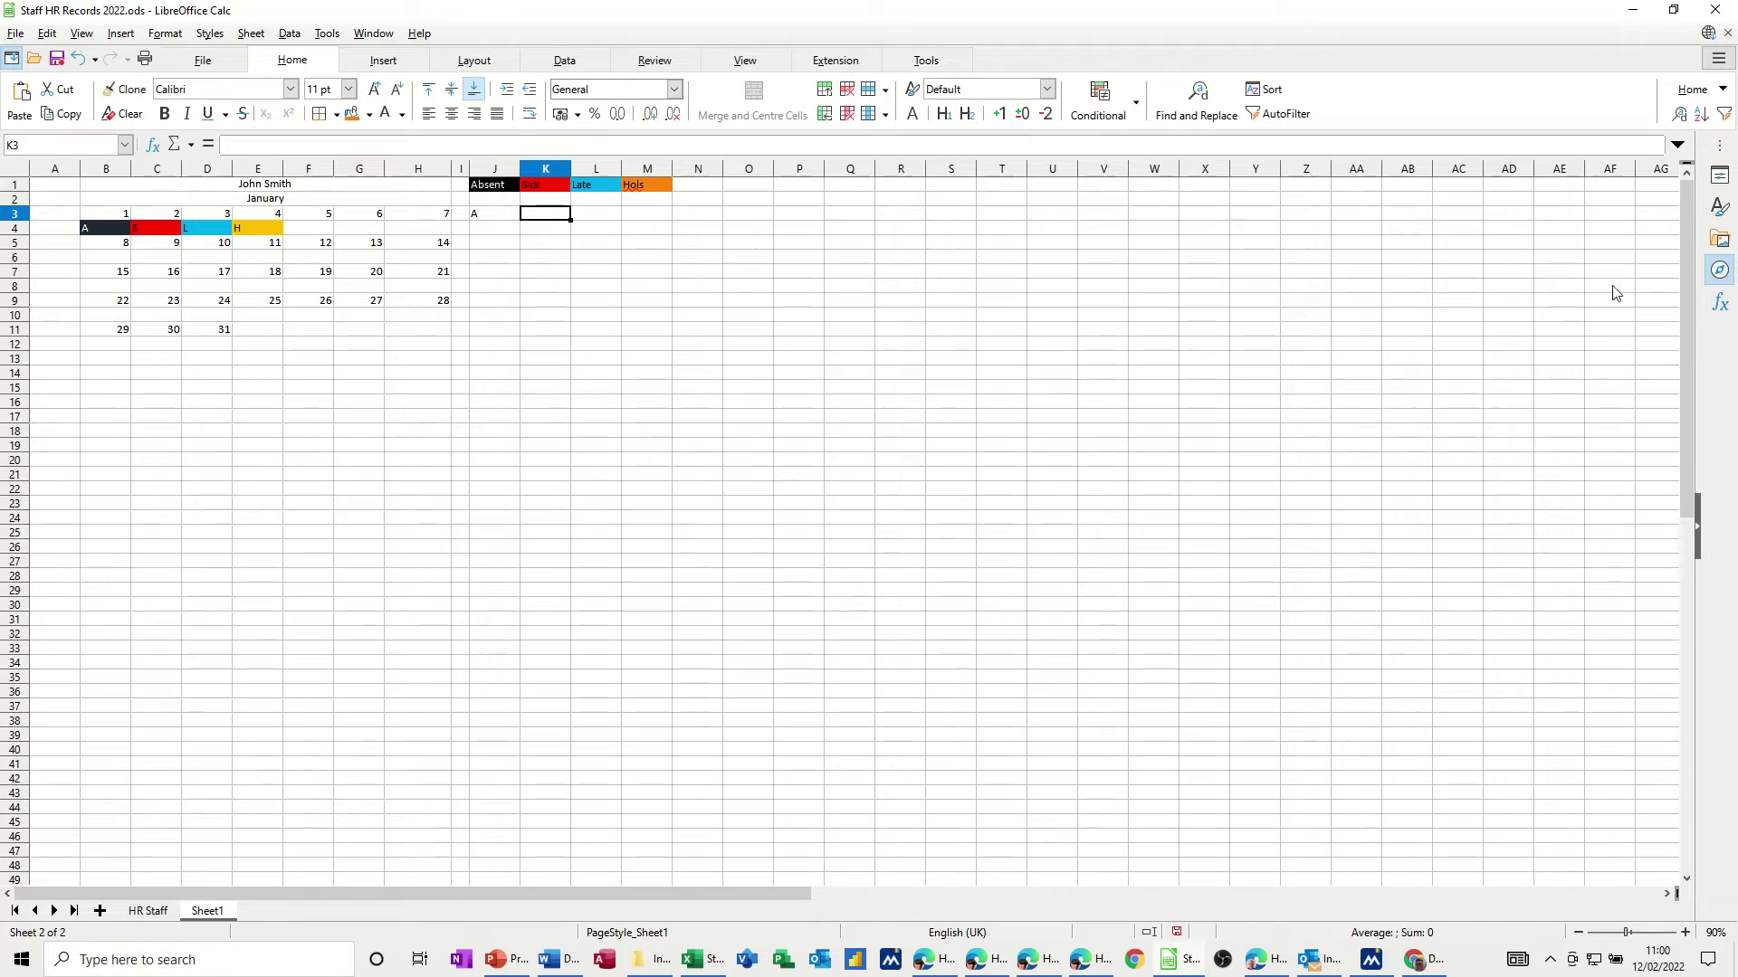
type("S")
key("Delete")
left_click(614, 220)
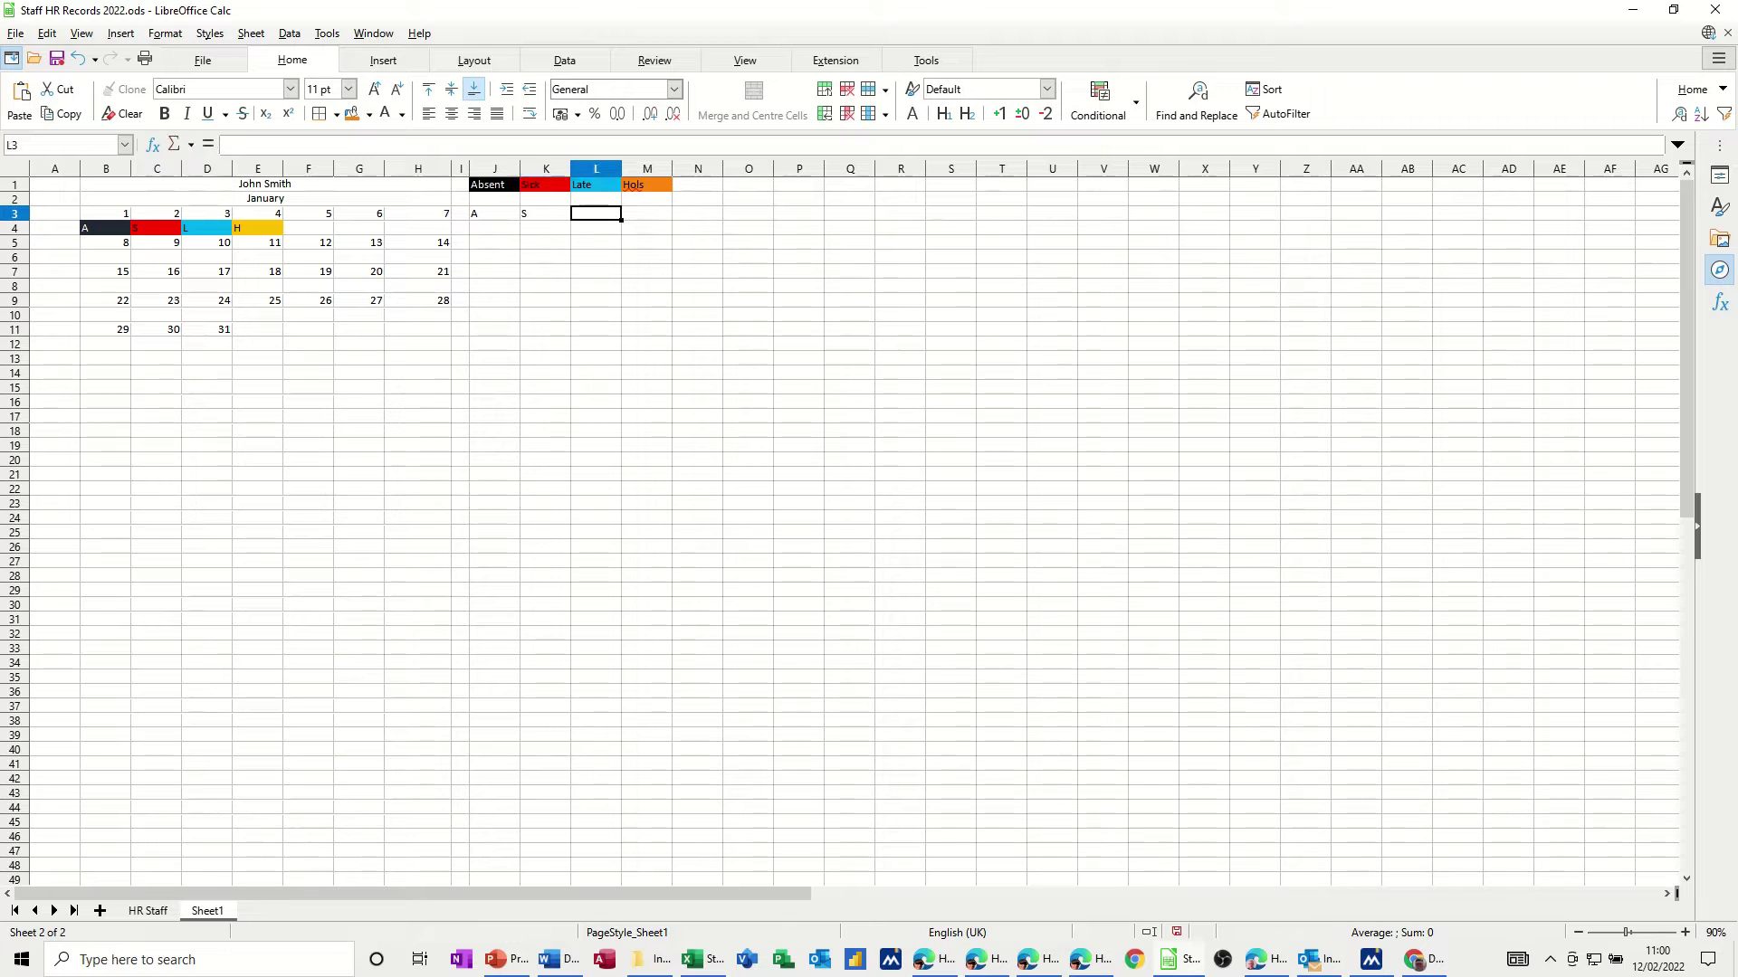
type("L")
left_click(638, 217)
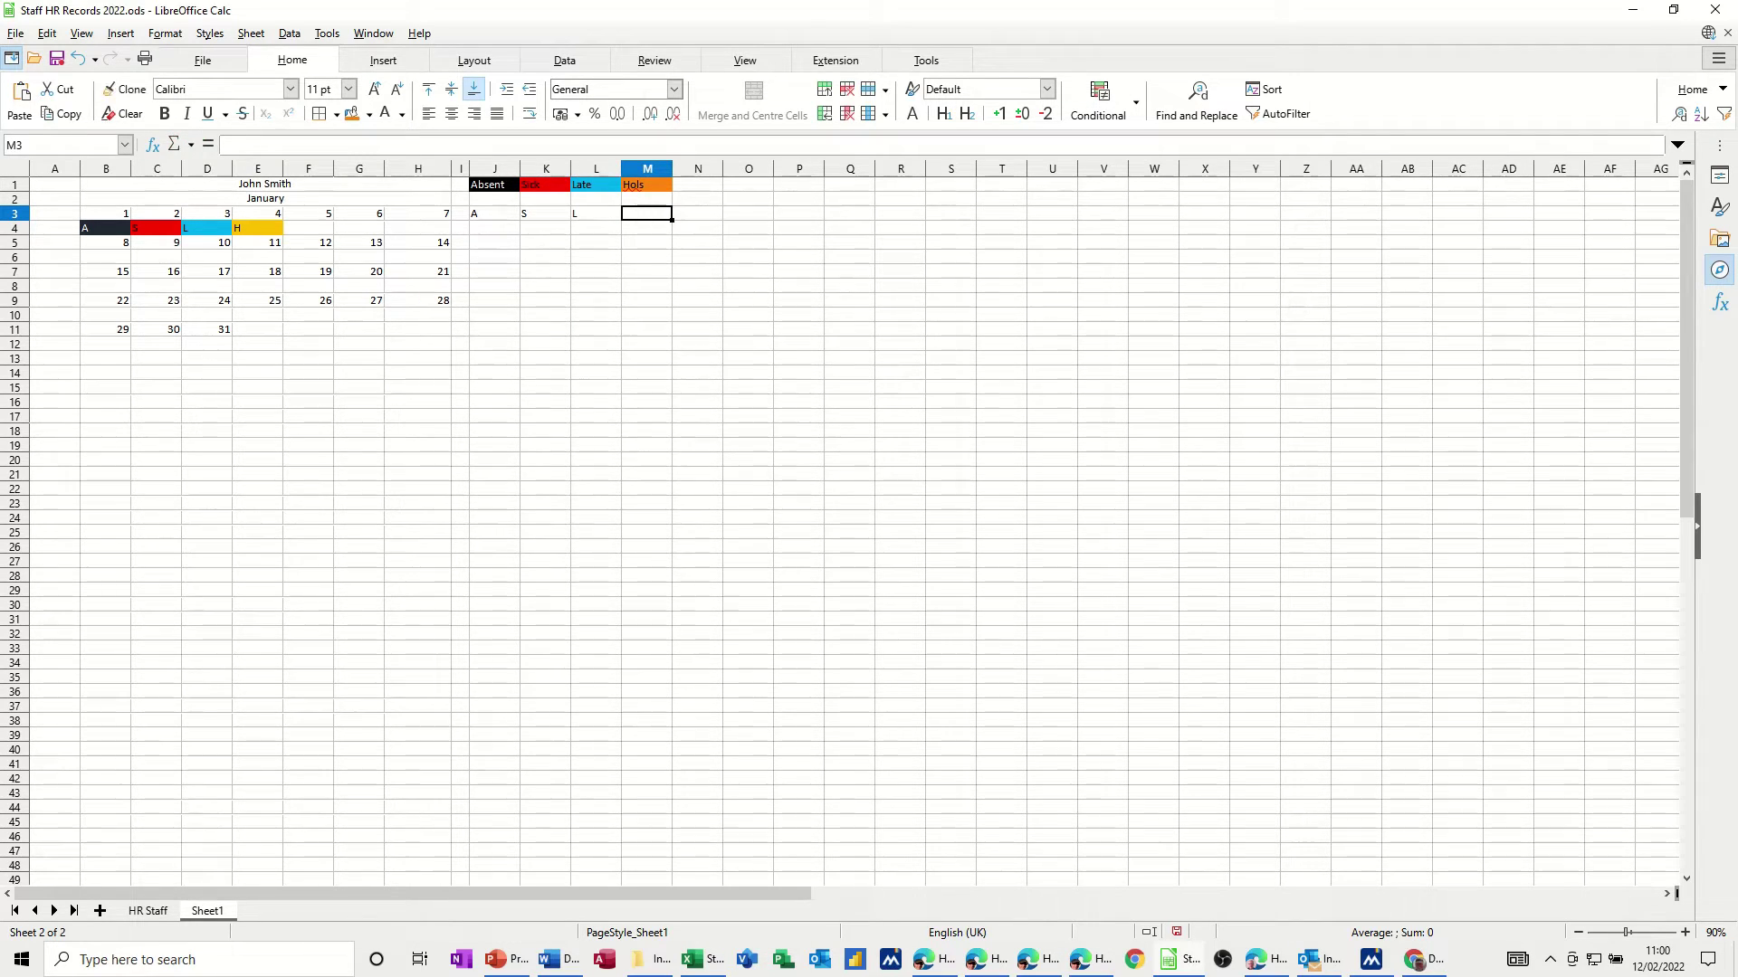
type("H")
left_click(487, 231)
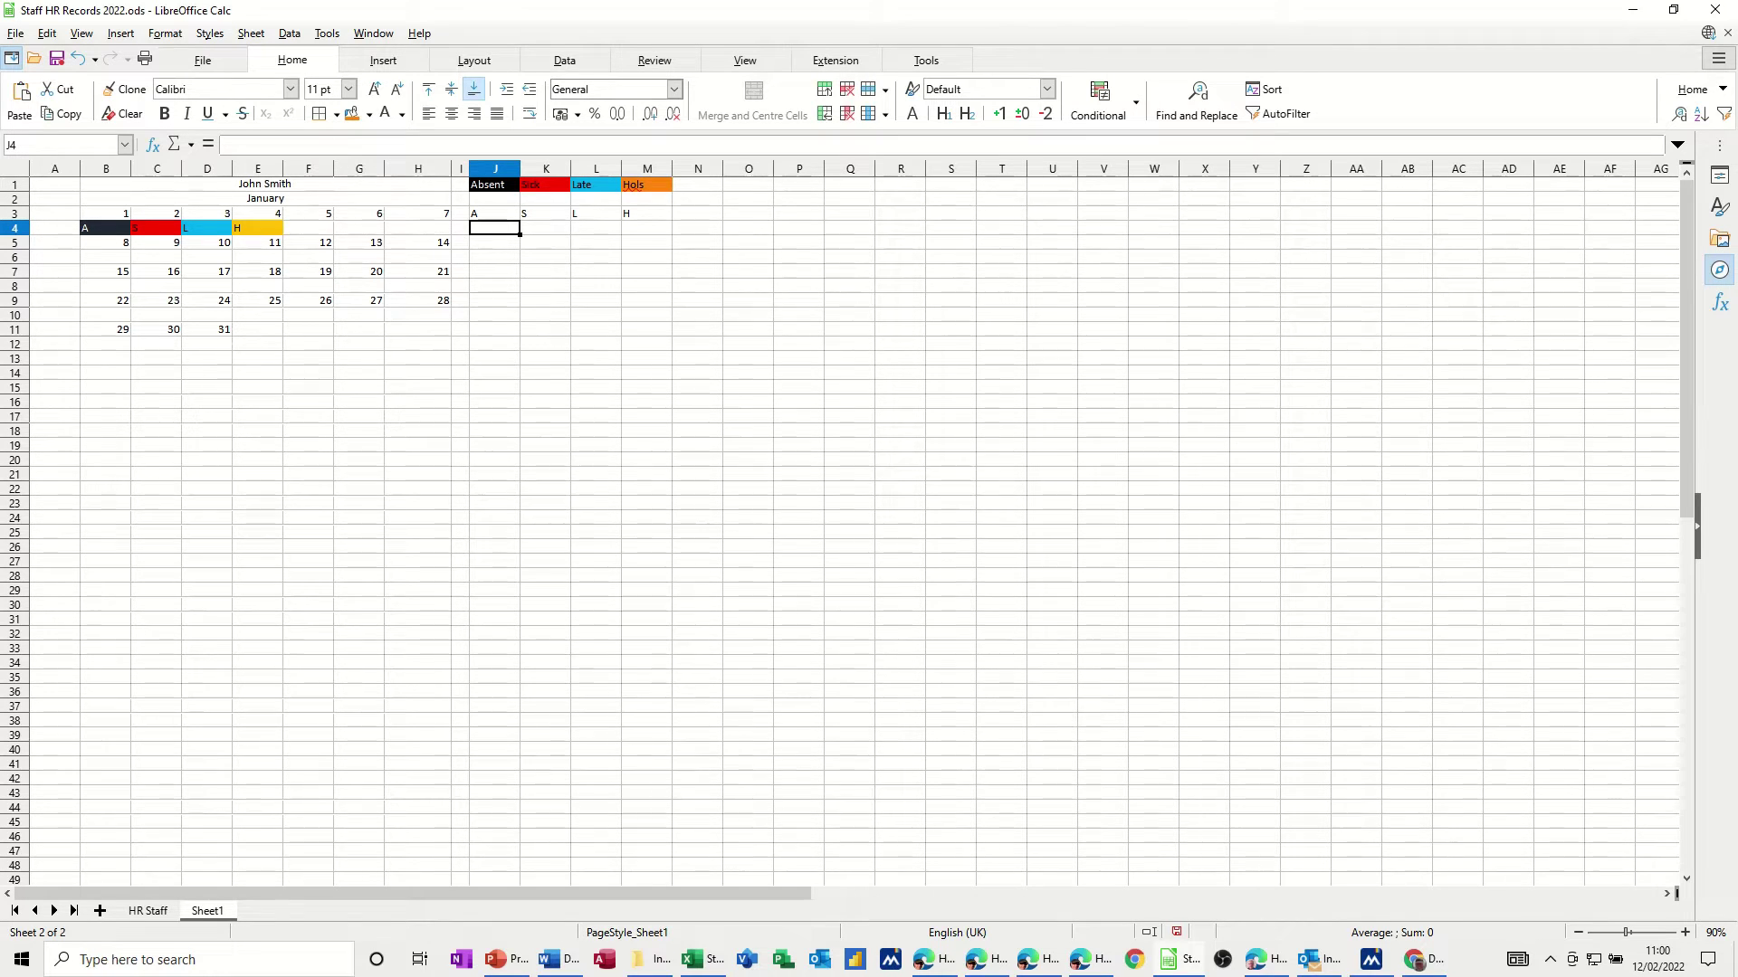
type("=cou")
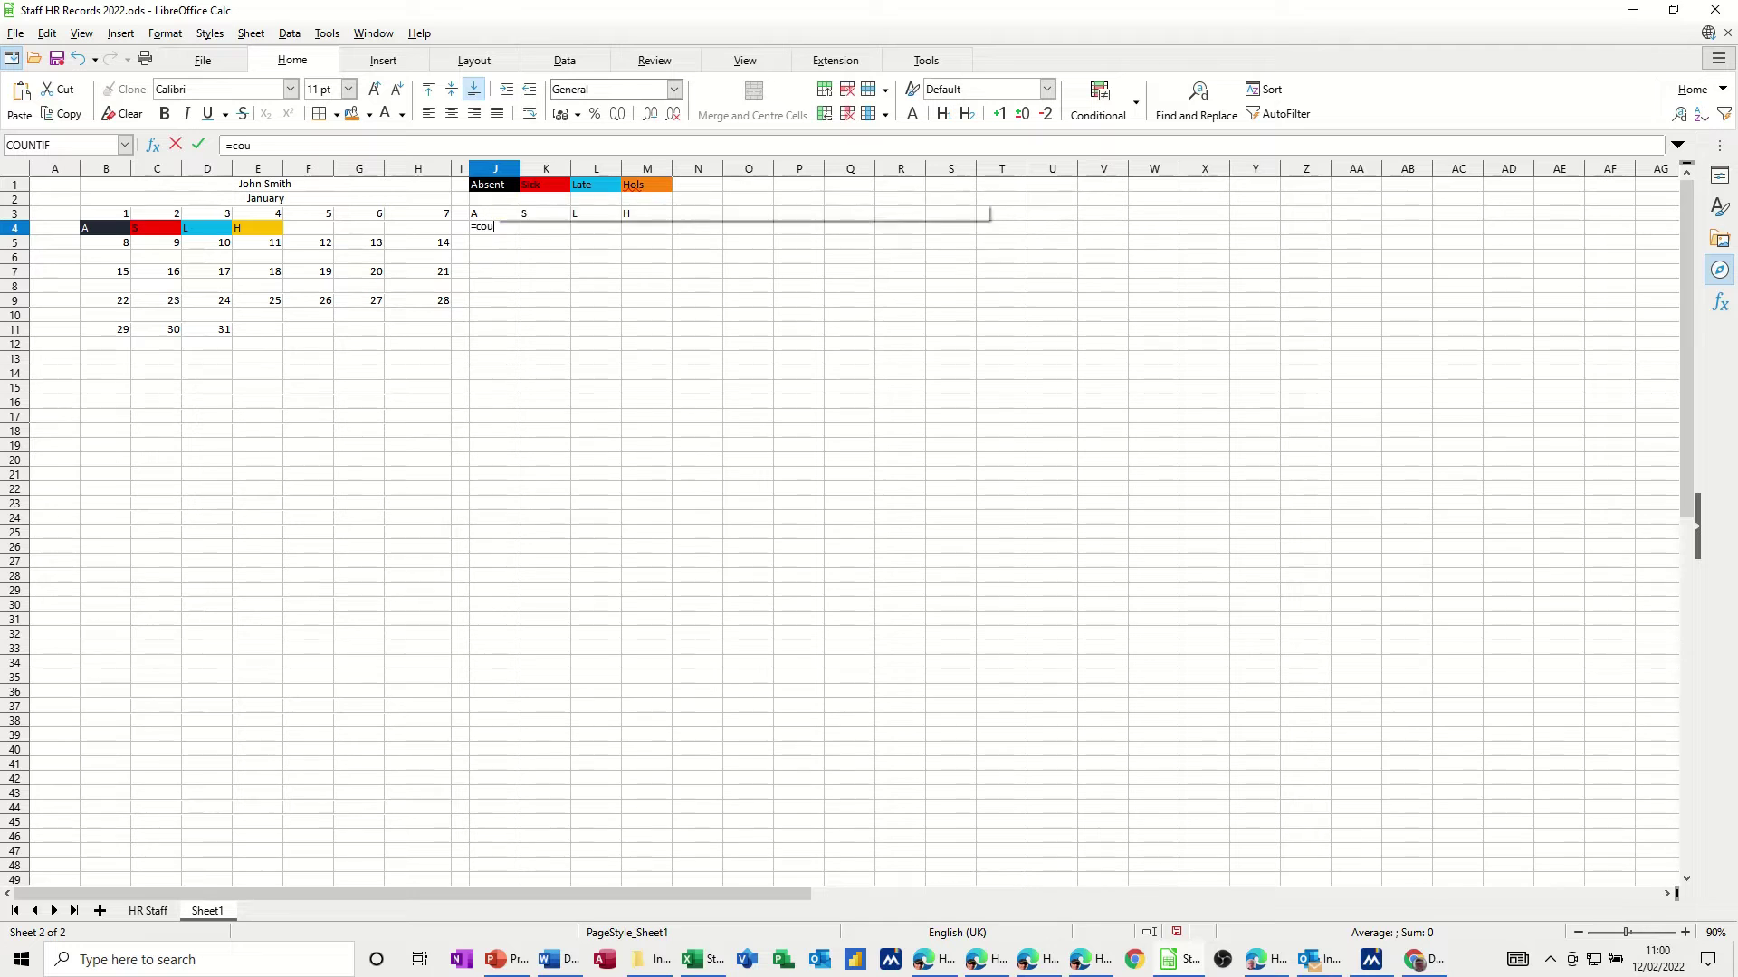
type("ntif(")
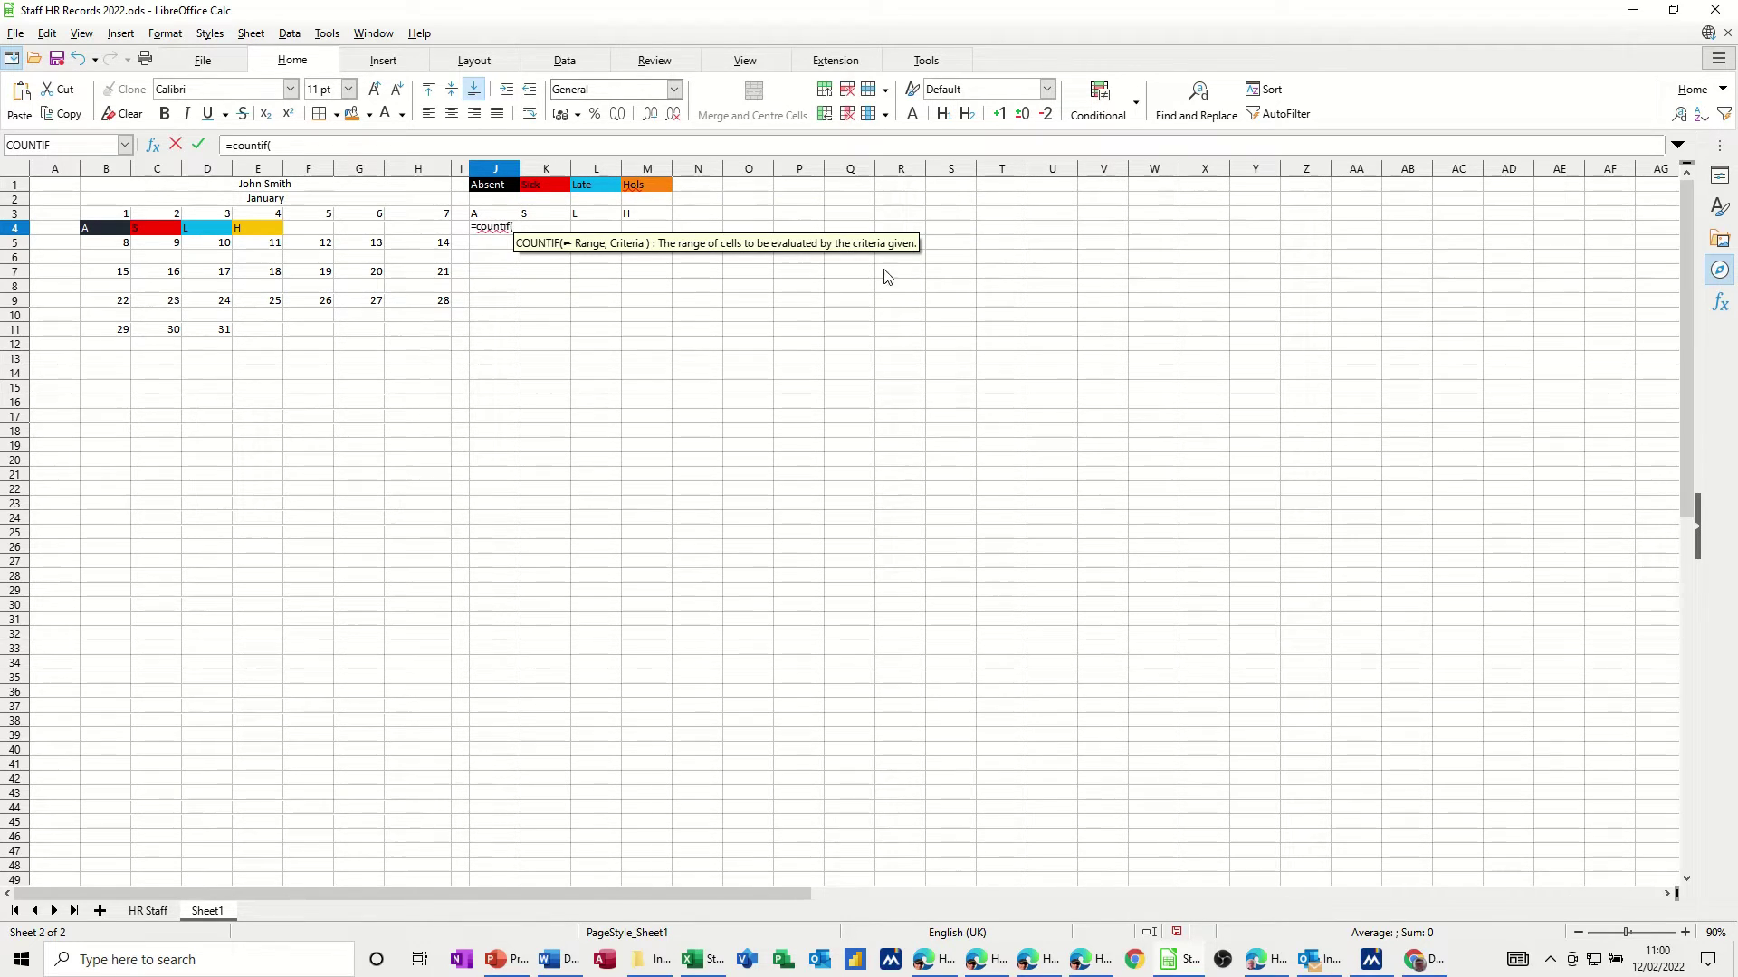
Step: Add COUNTIF tallies of $B$4:$H$4 in J4:M4, then enter L in G4
left_click_drag(89, 227, 421, 237)
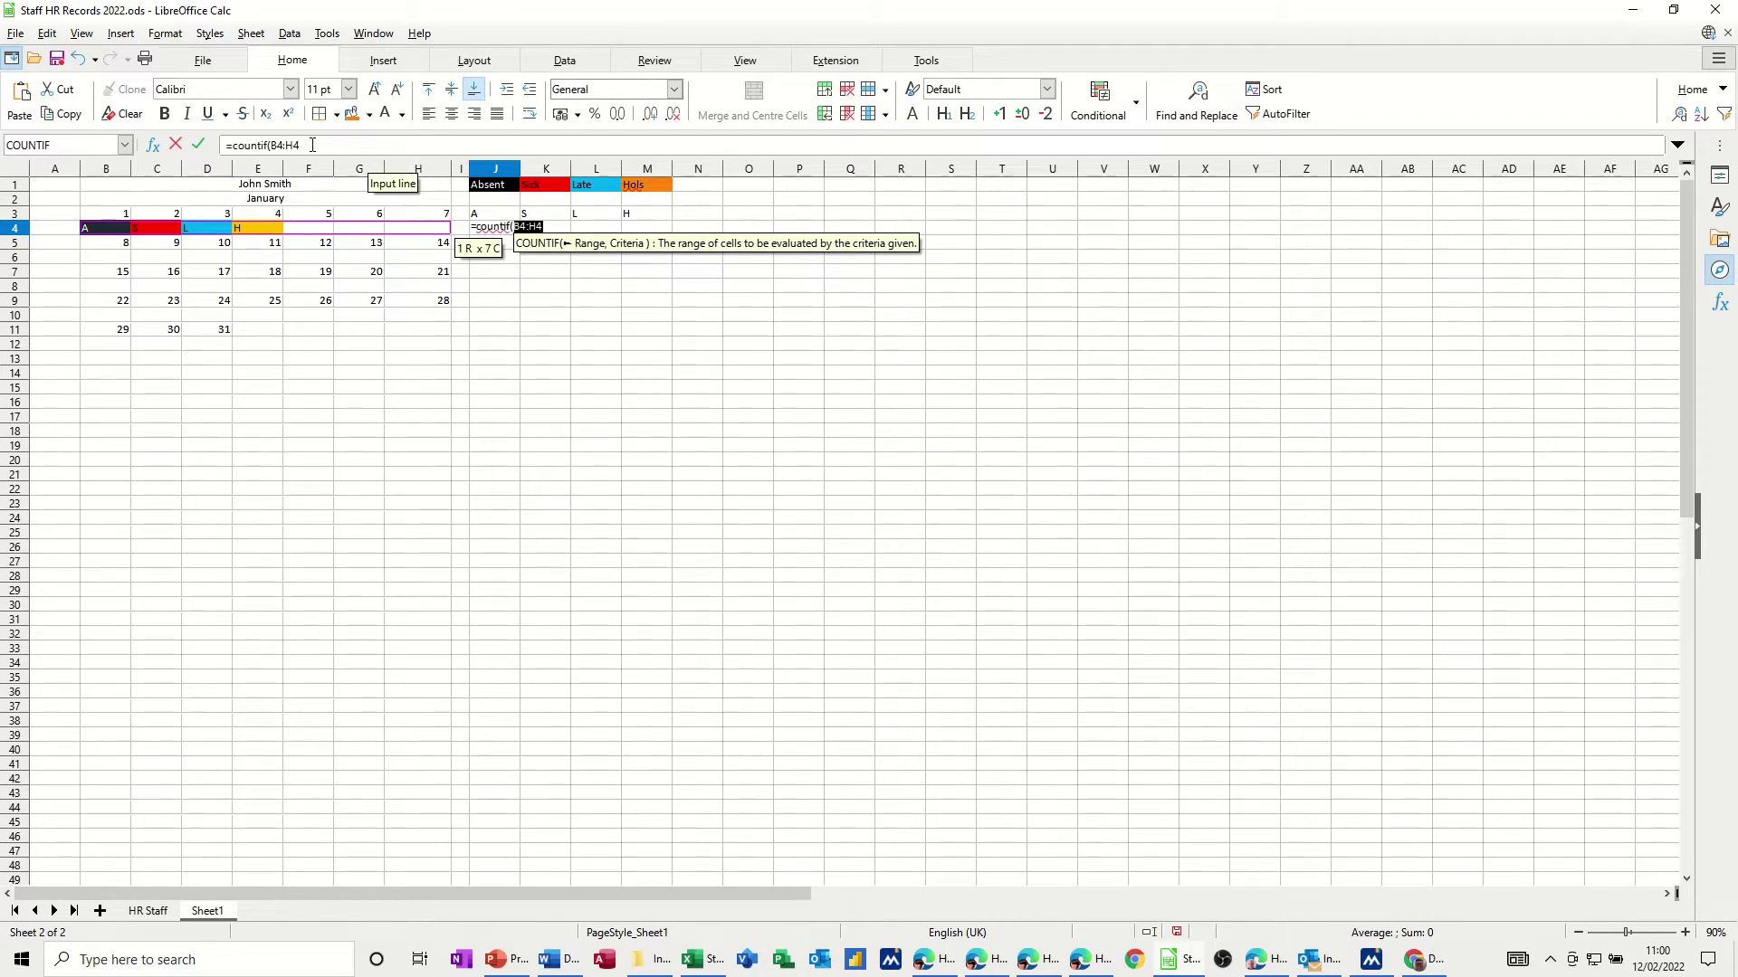
key("F4")
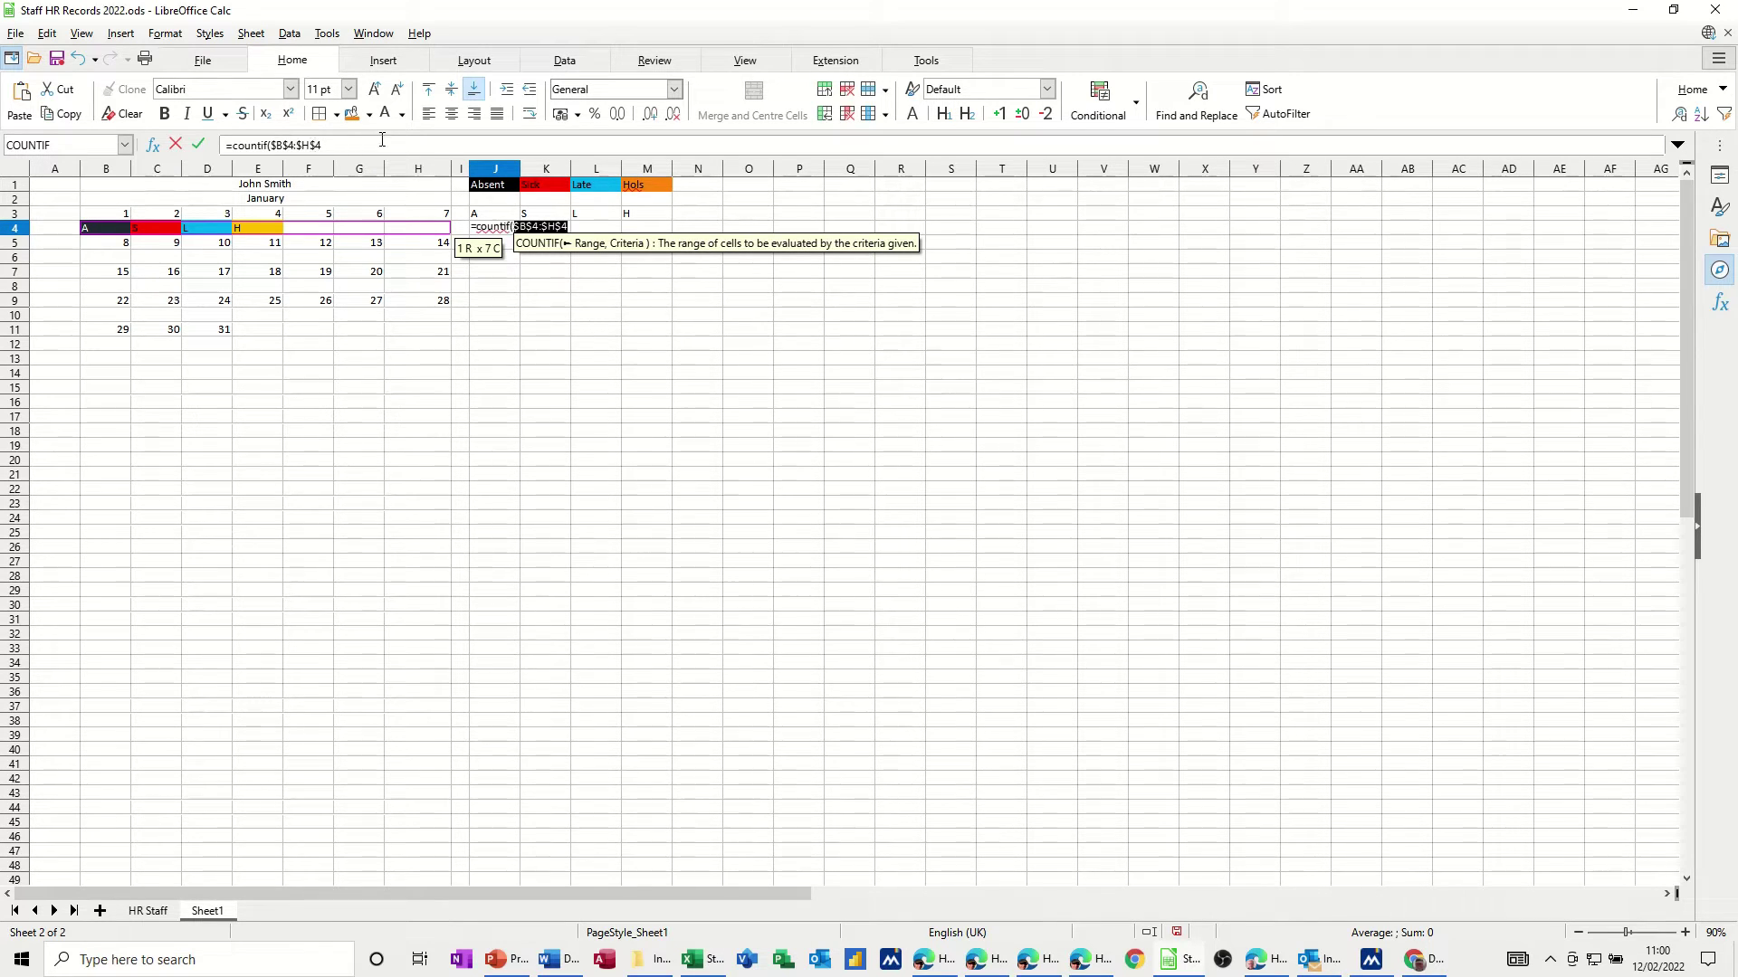
type(",")
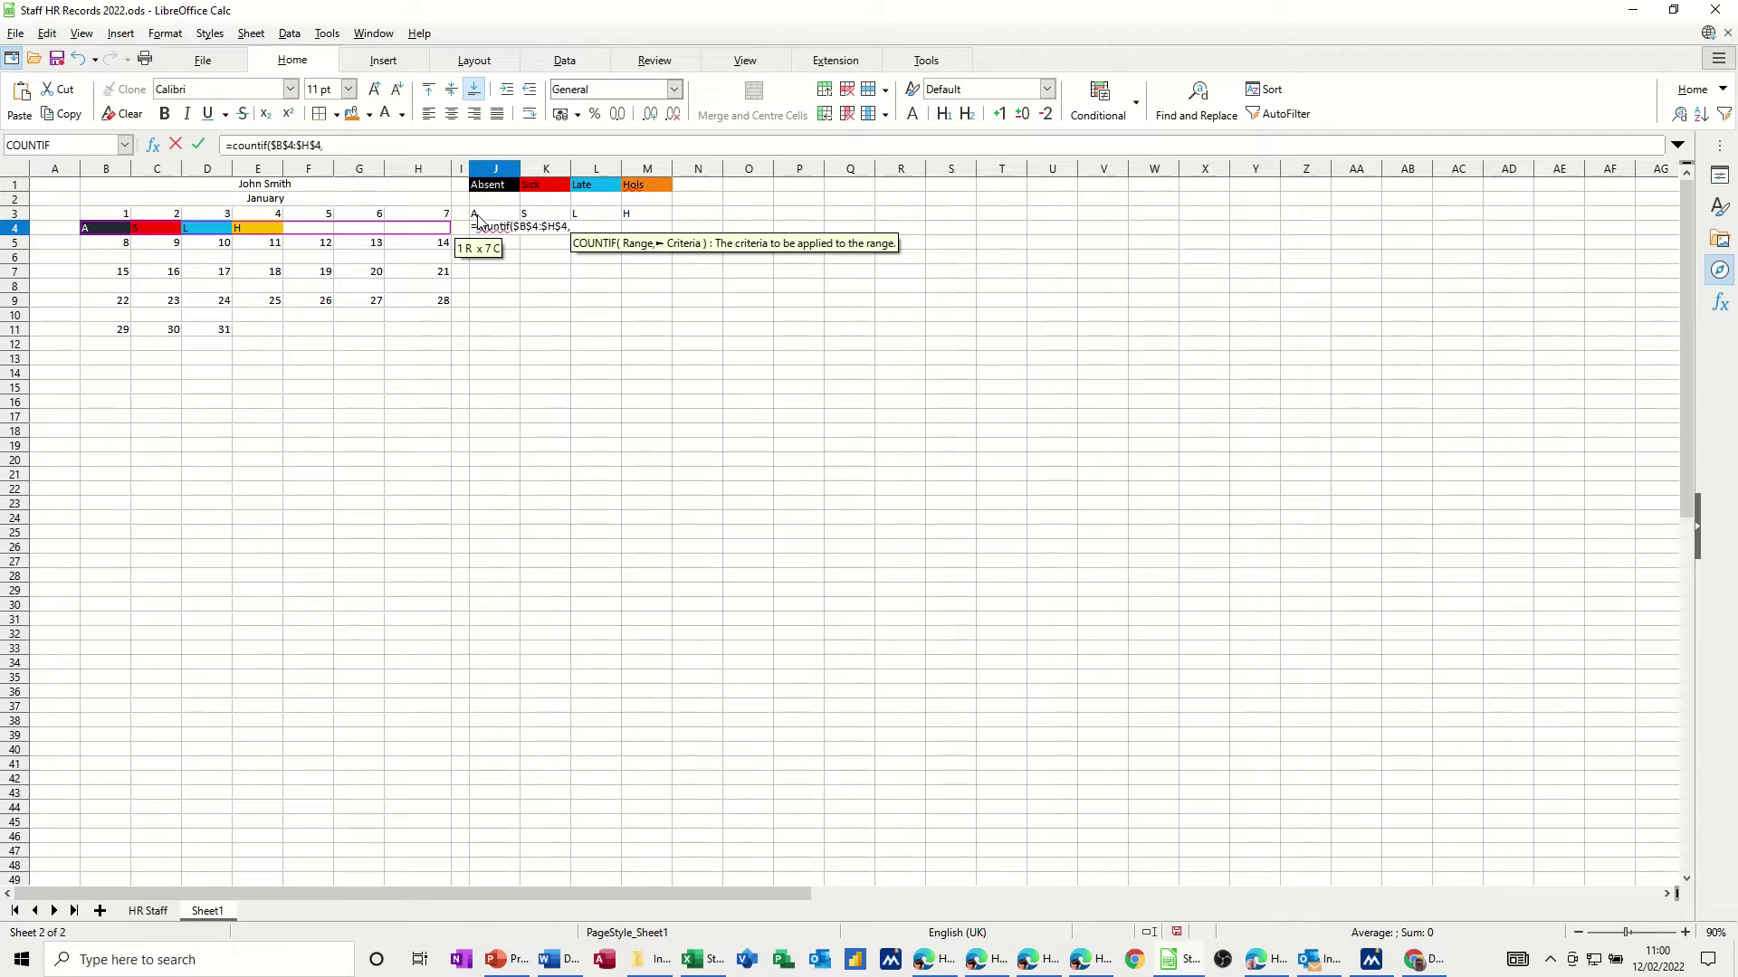
left_click(476, 218)
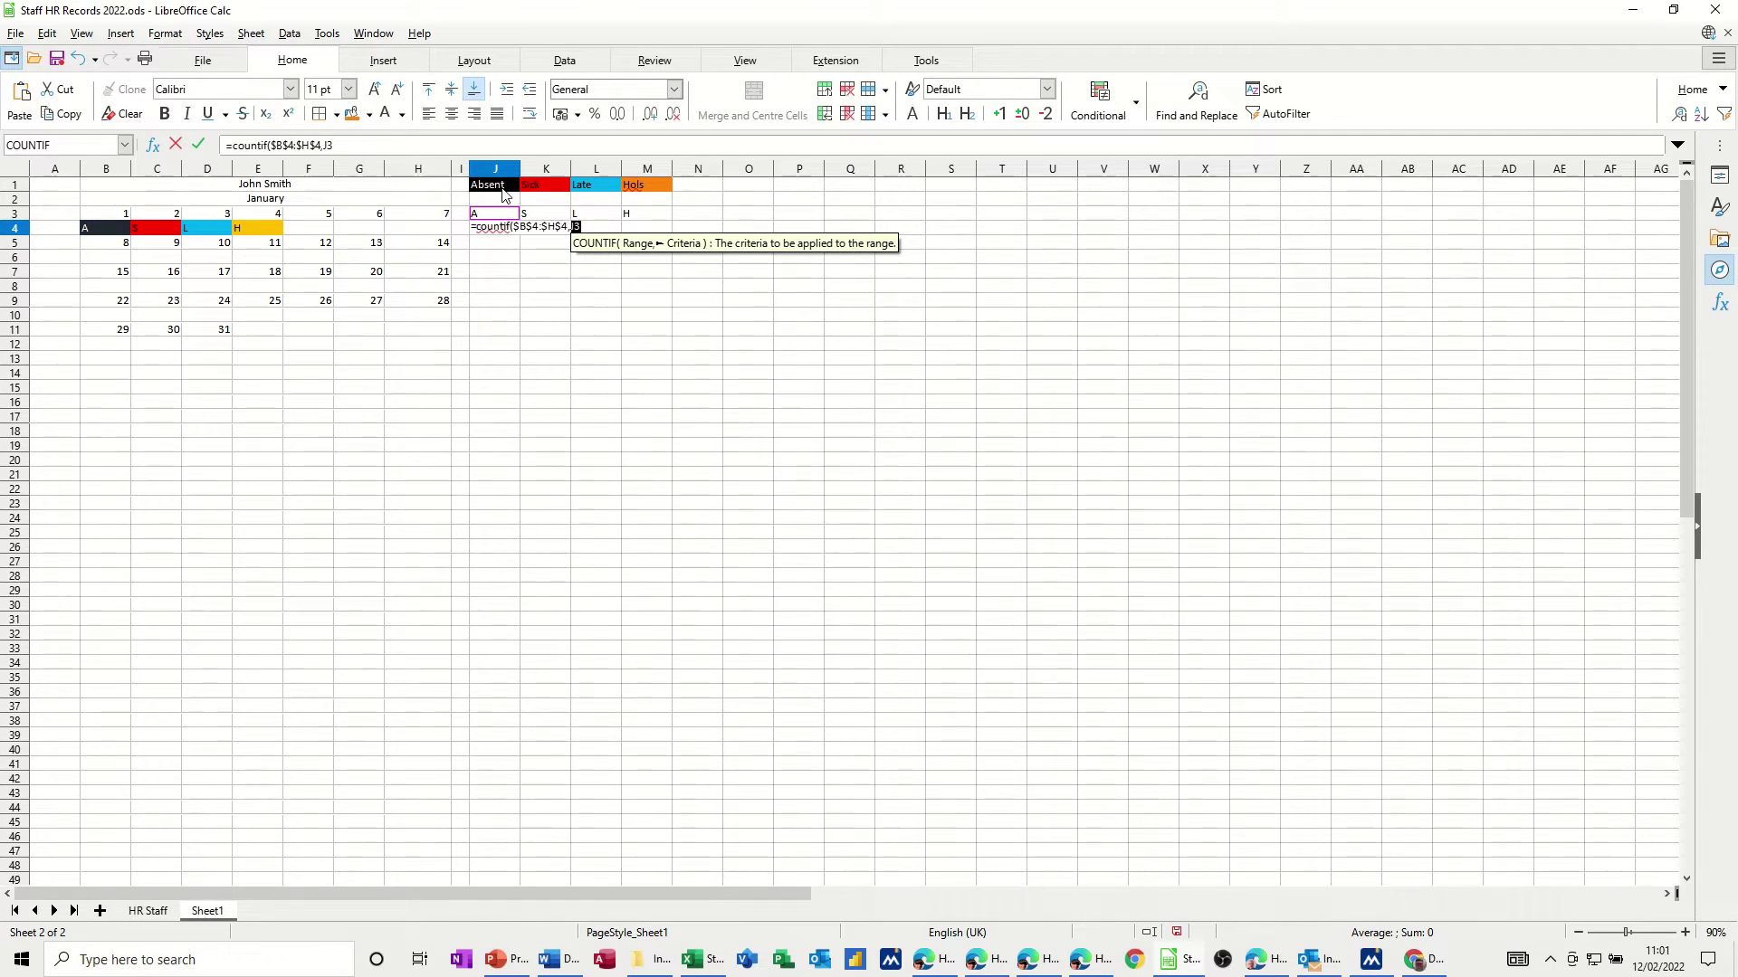
type(")")
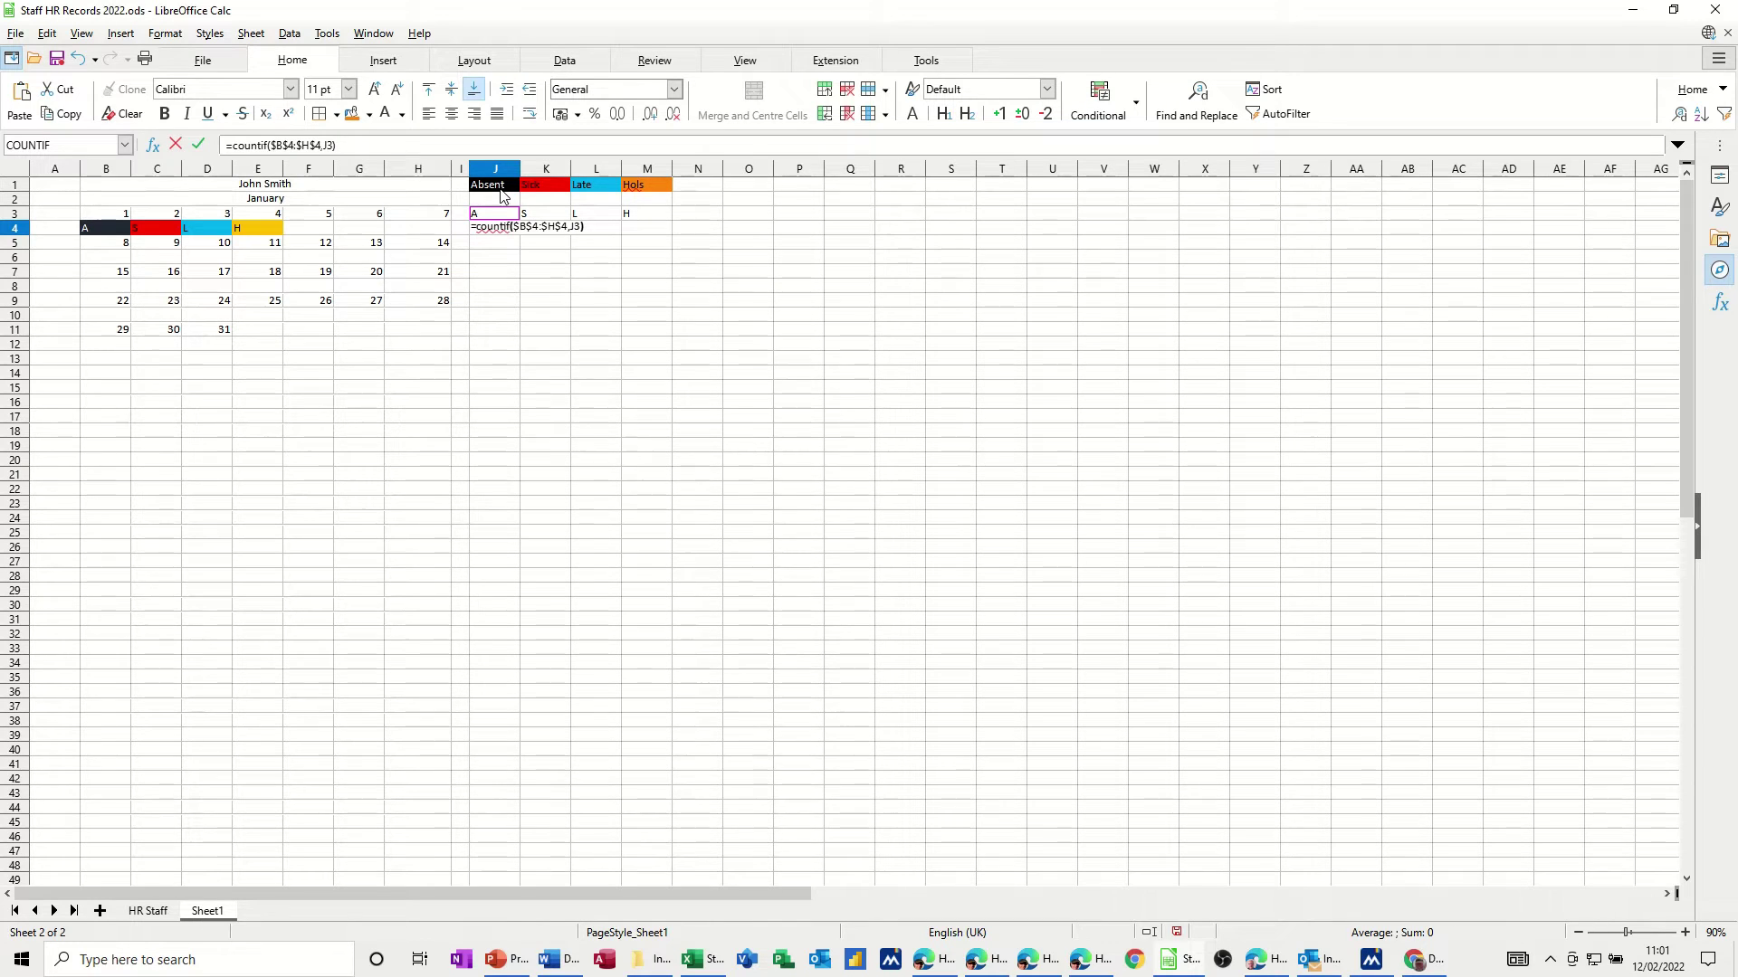
left_click(200, 145)
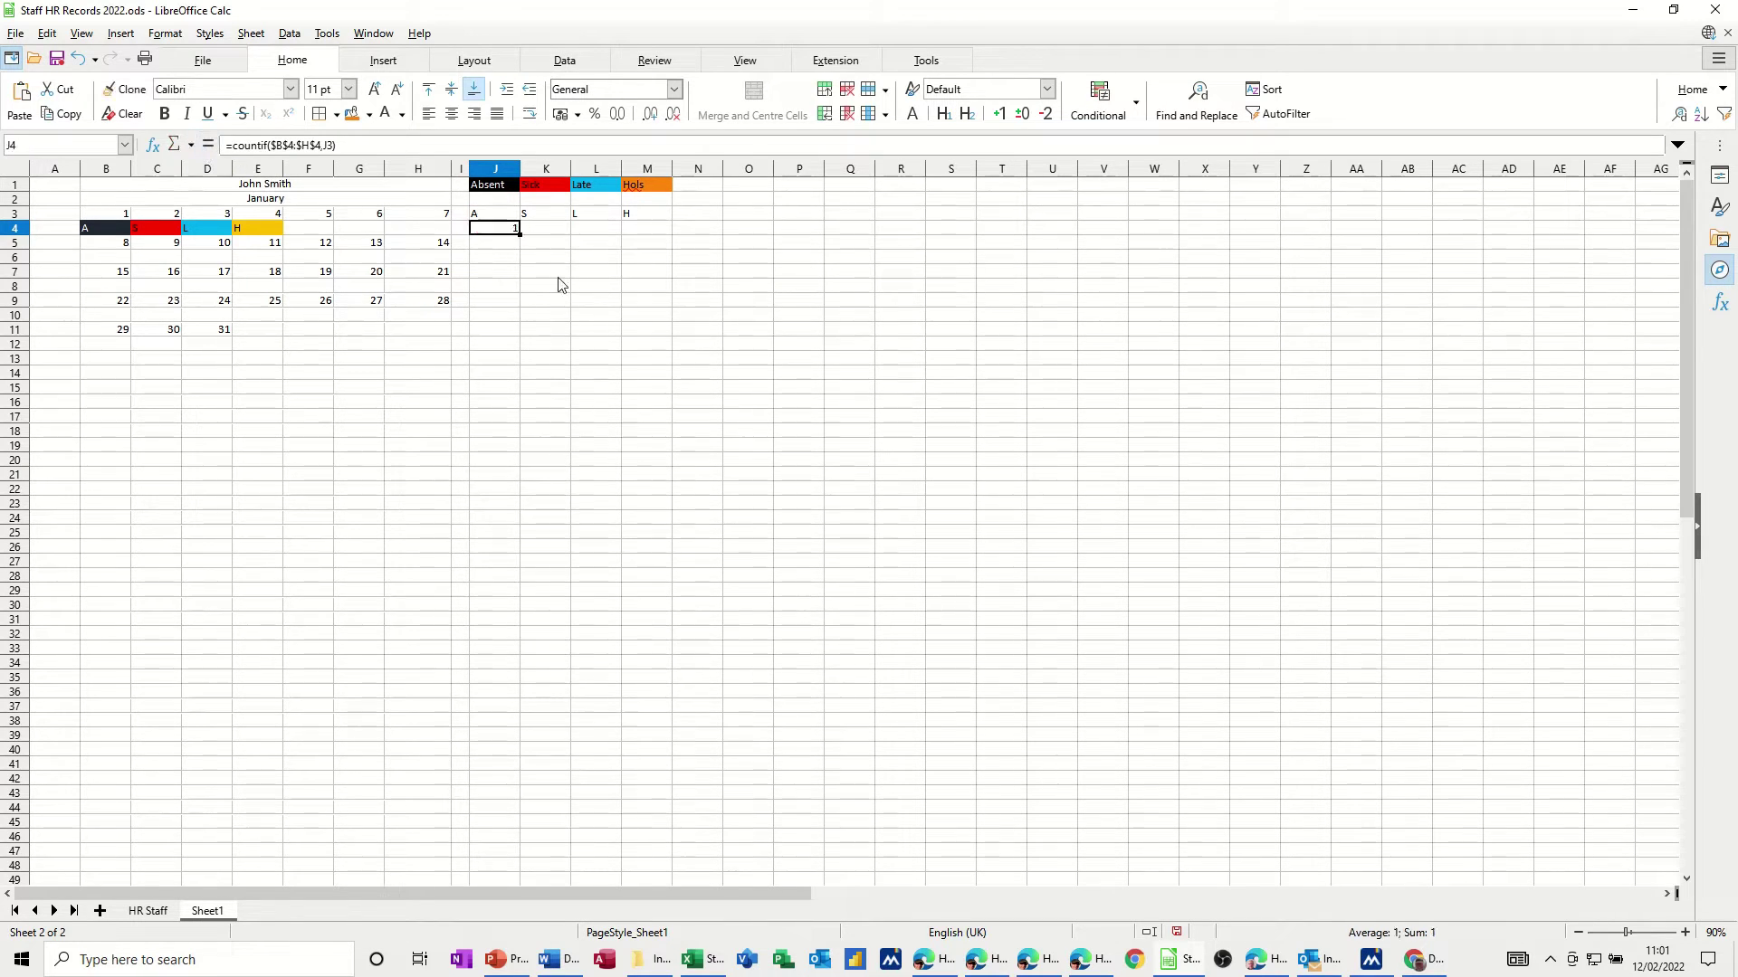
left_click_drag(520, 233, 651, 235)
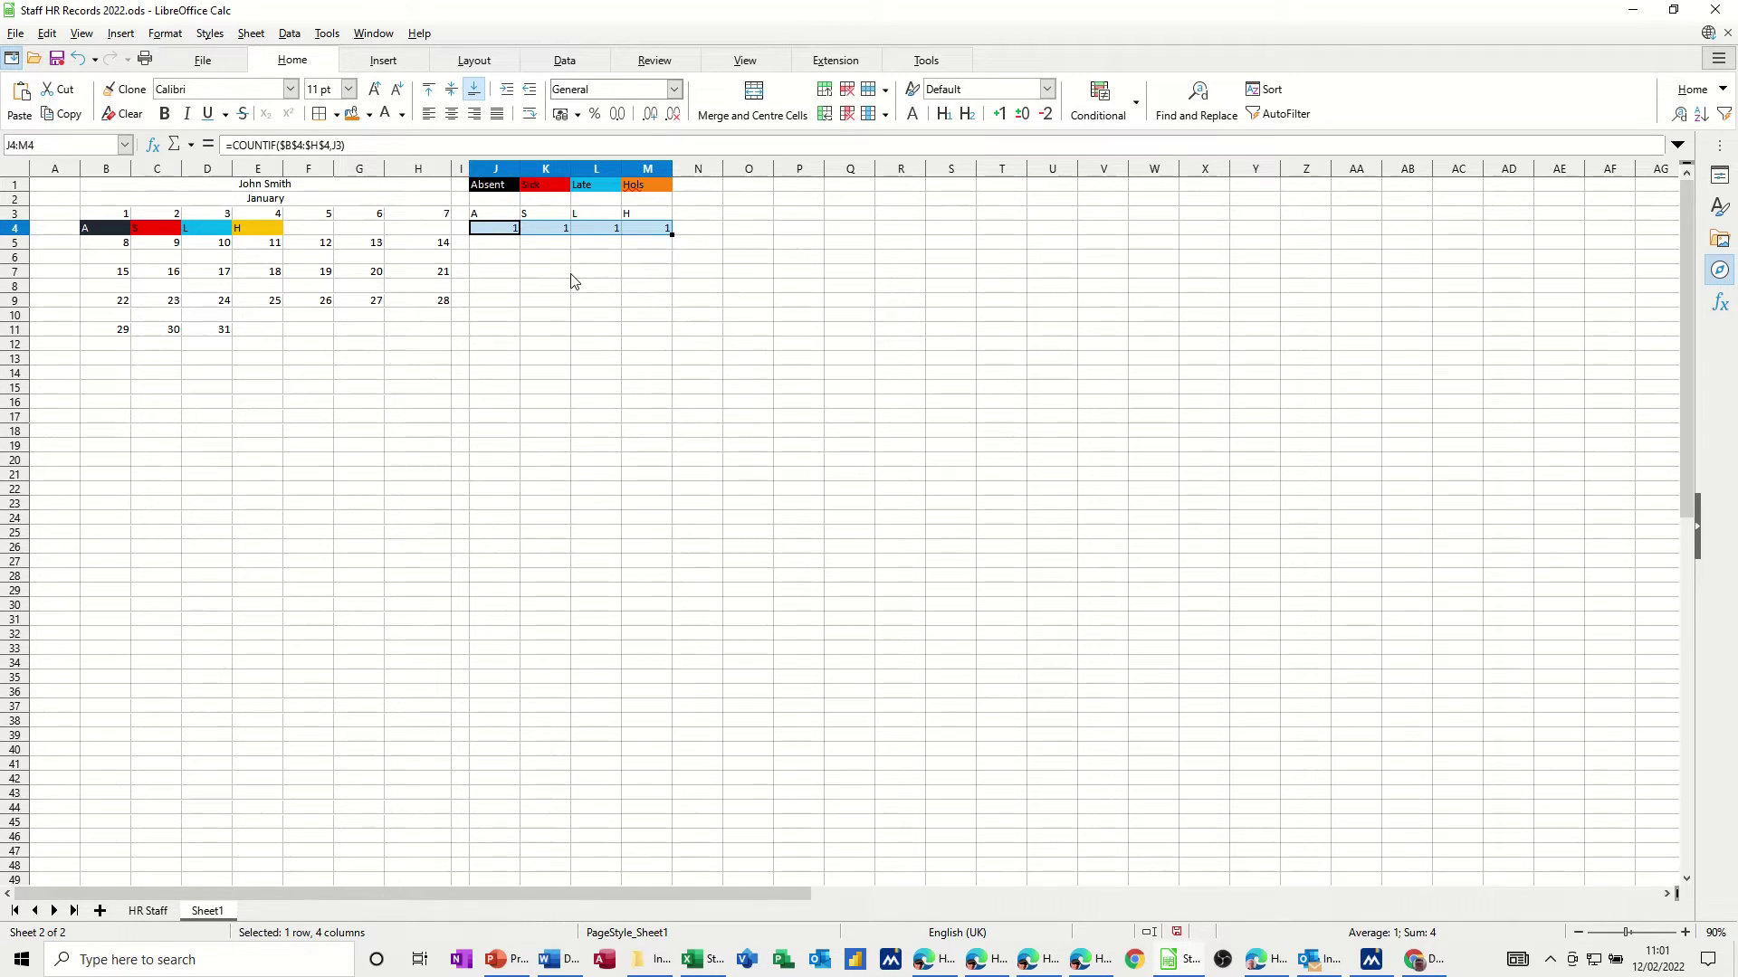
left_click(362, 229)
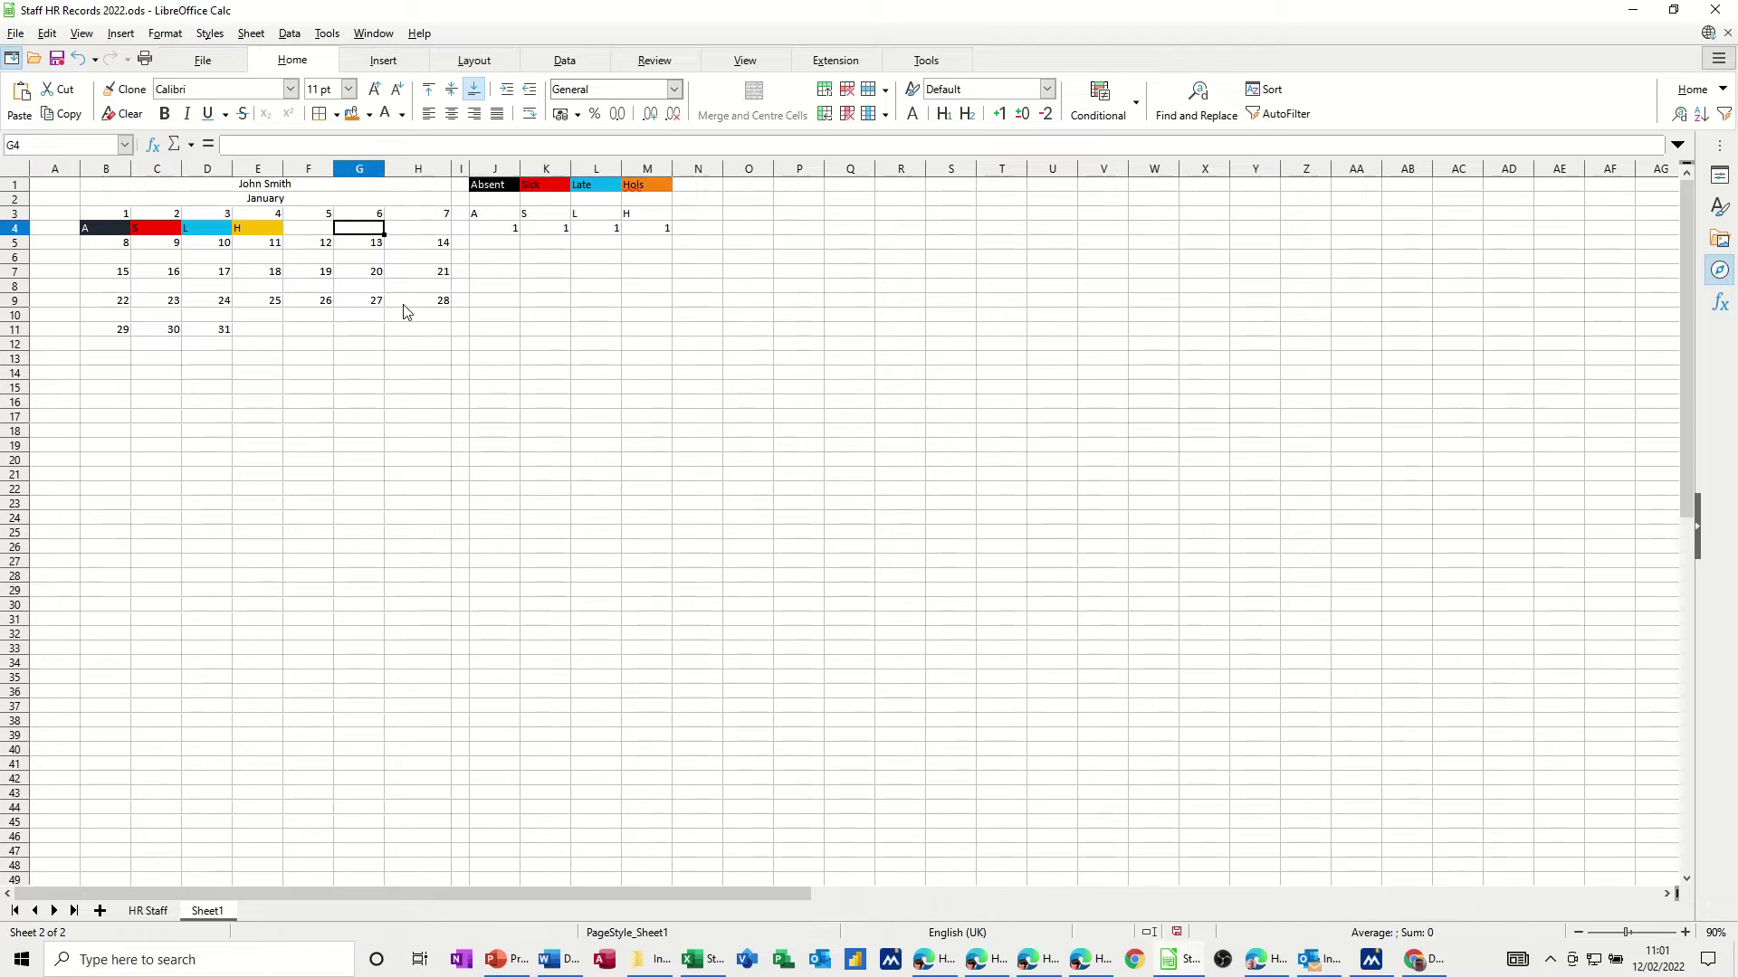
type("l")
key("Return")
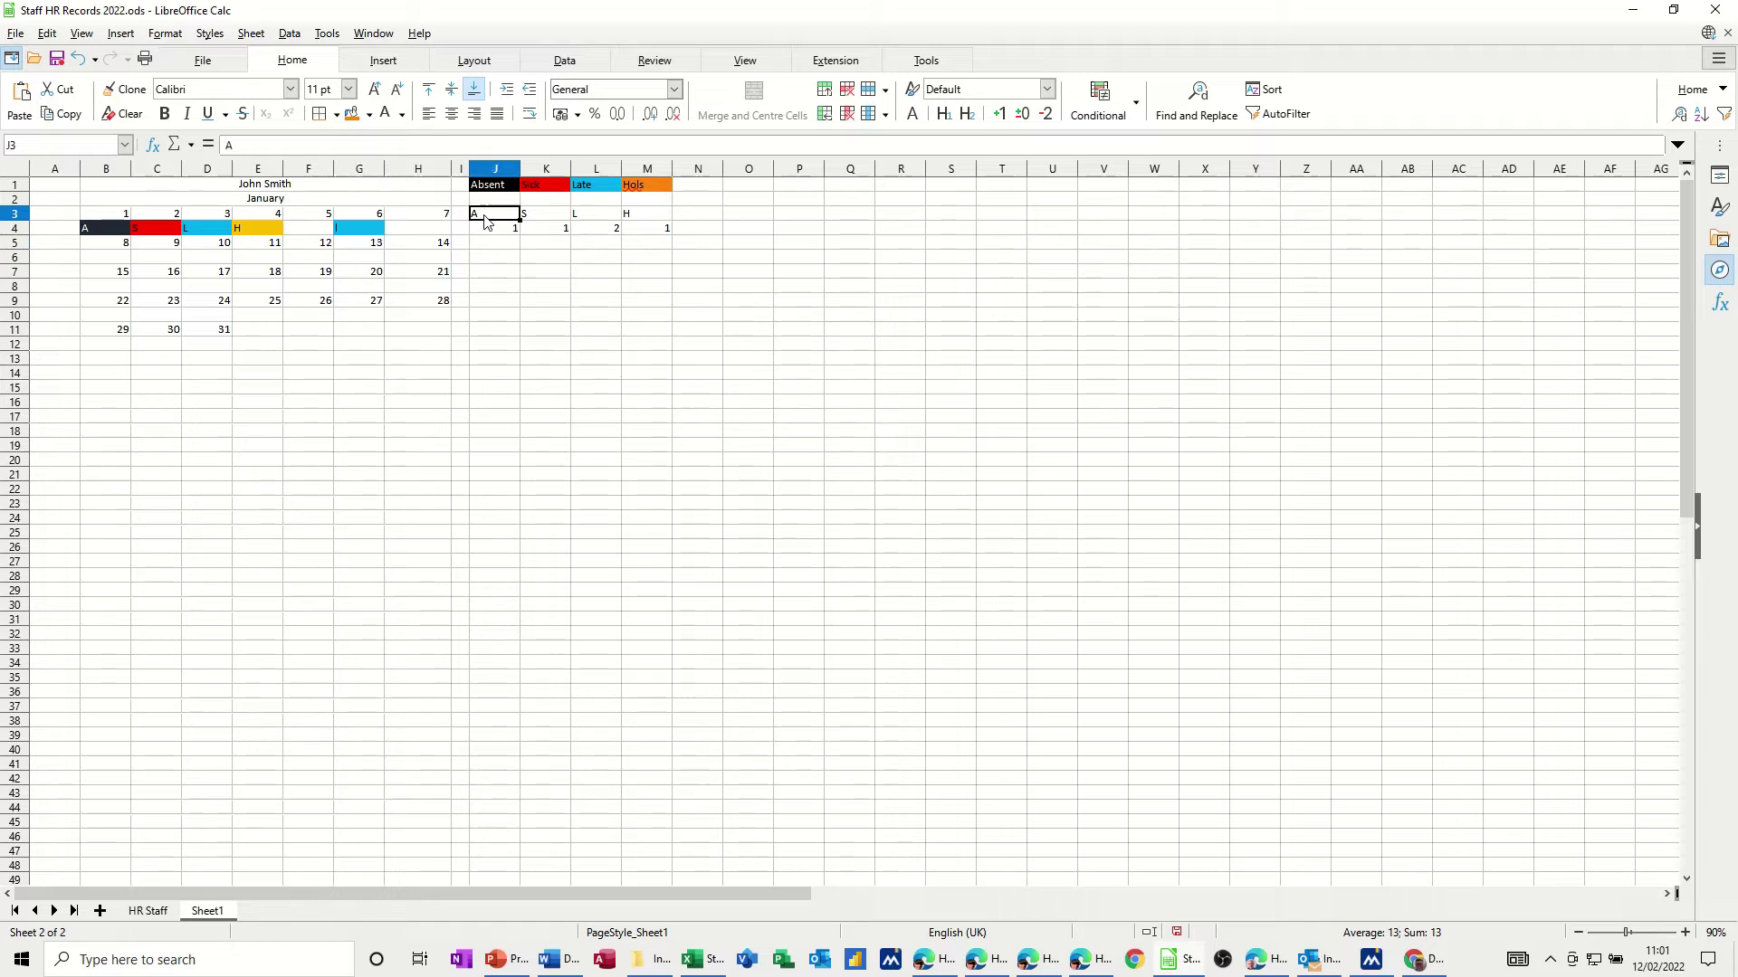
Step: Copy the A, S, L, H codes from J3:M3 into rows 5, 7, 9 and 11
left_click_drag(482, 213, 649, 215)
key("ctrl+c")
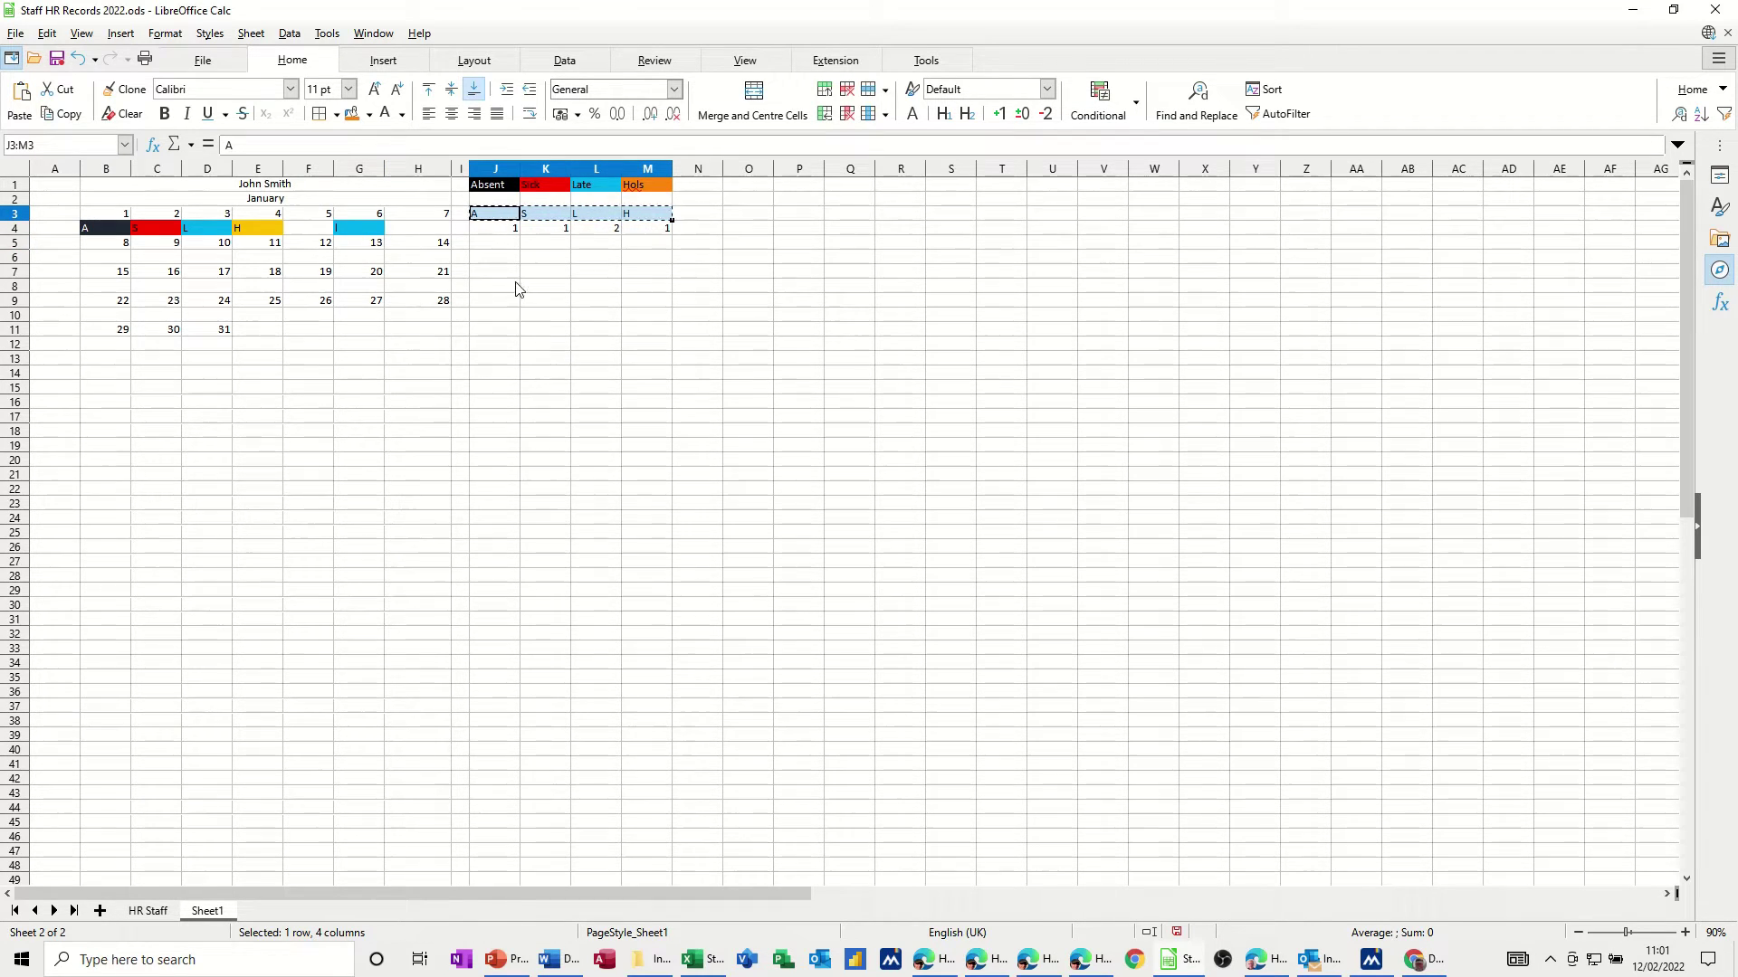
left_click(492, 244)
key("ctrl+v")
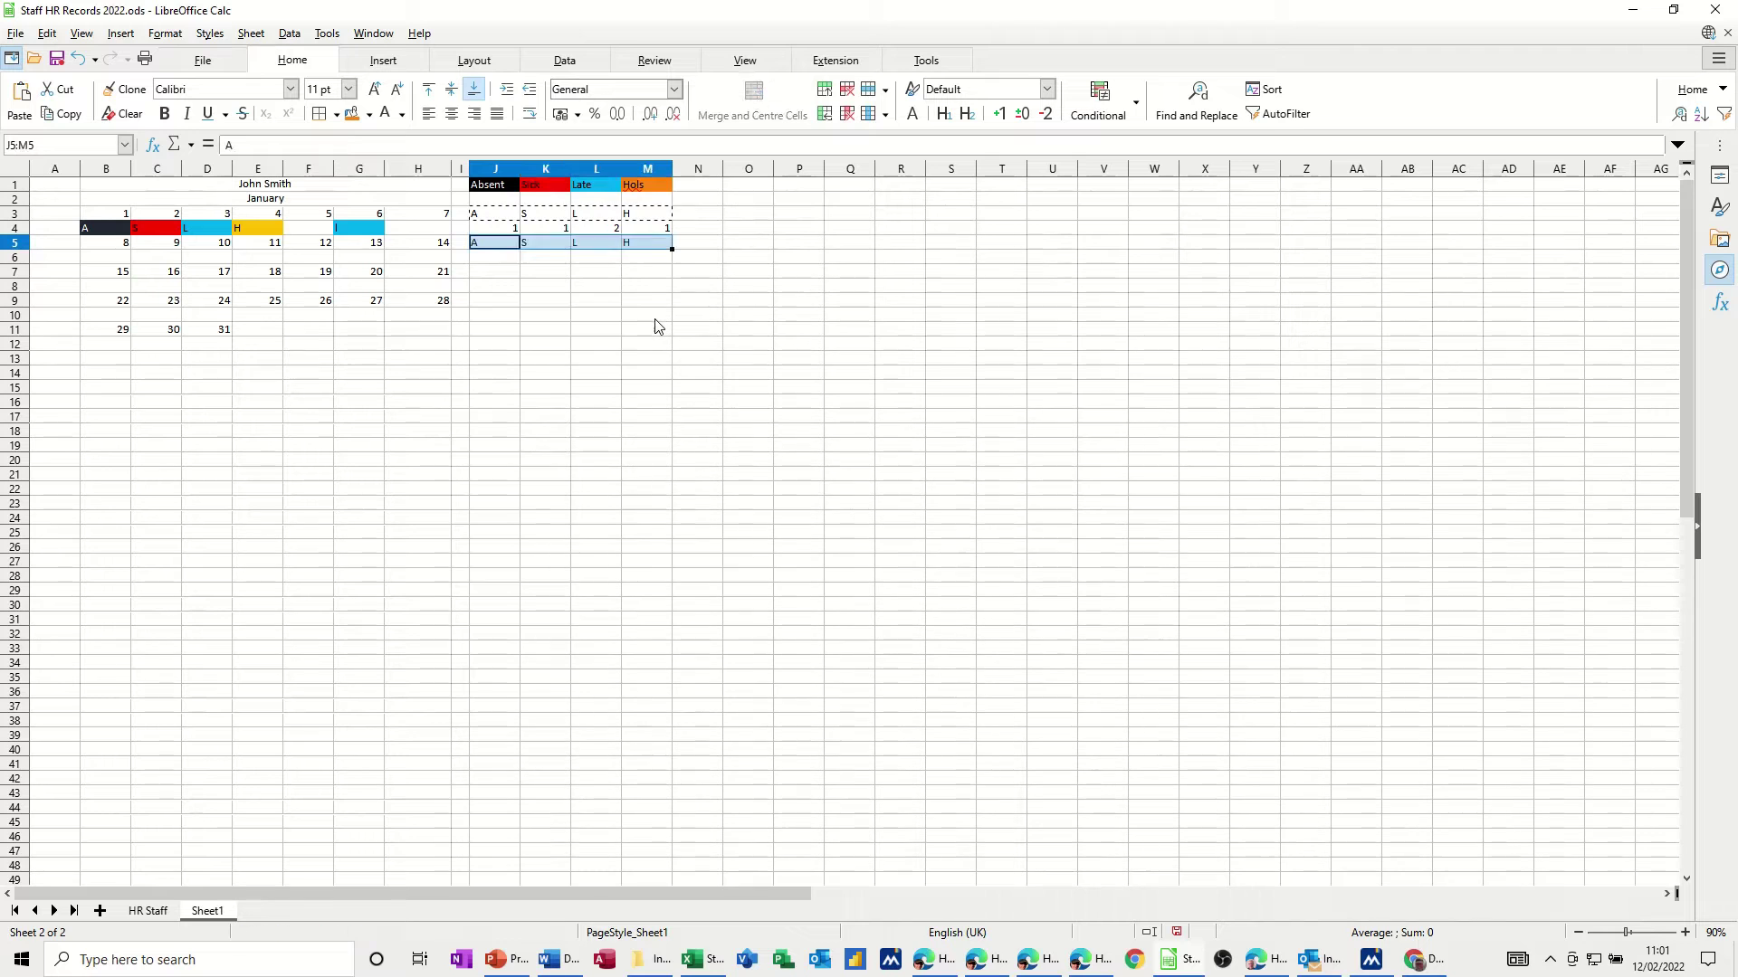
left_click(479, 270)
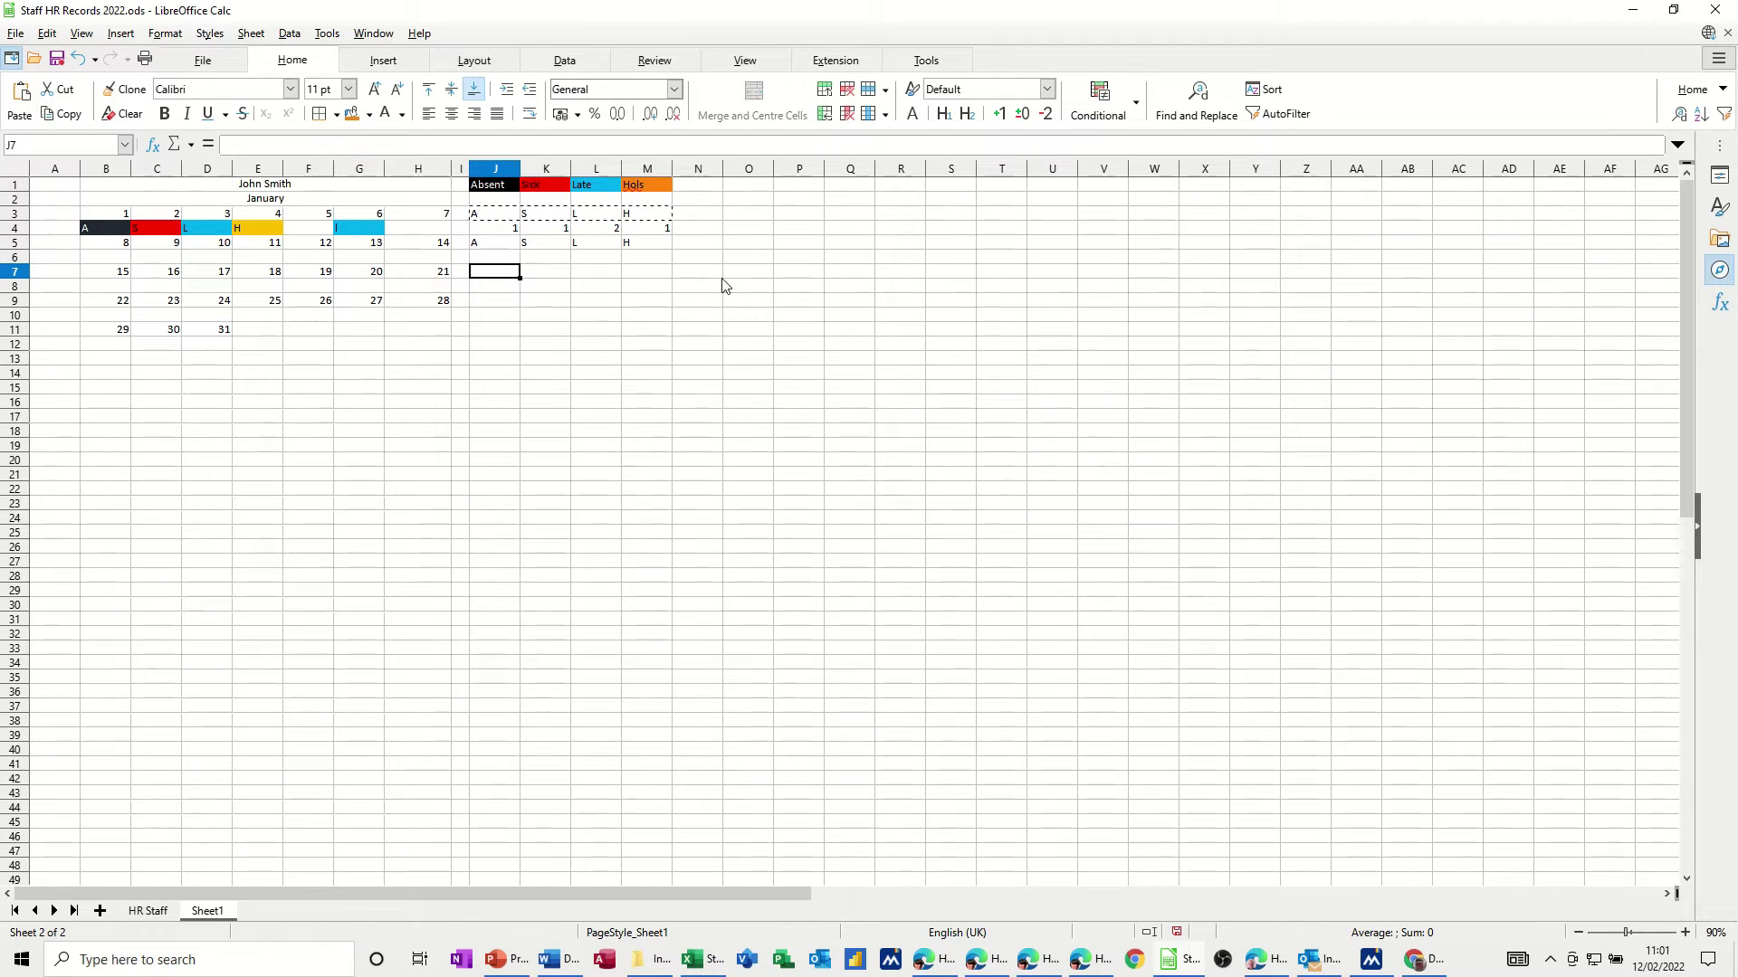
key("ctrl+v")
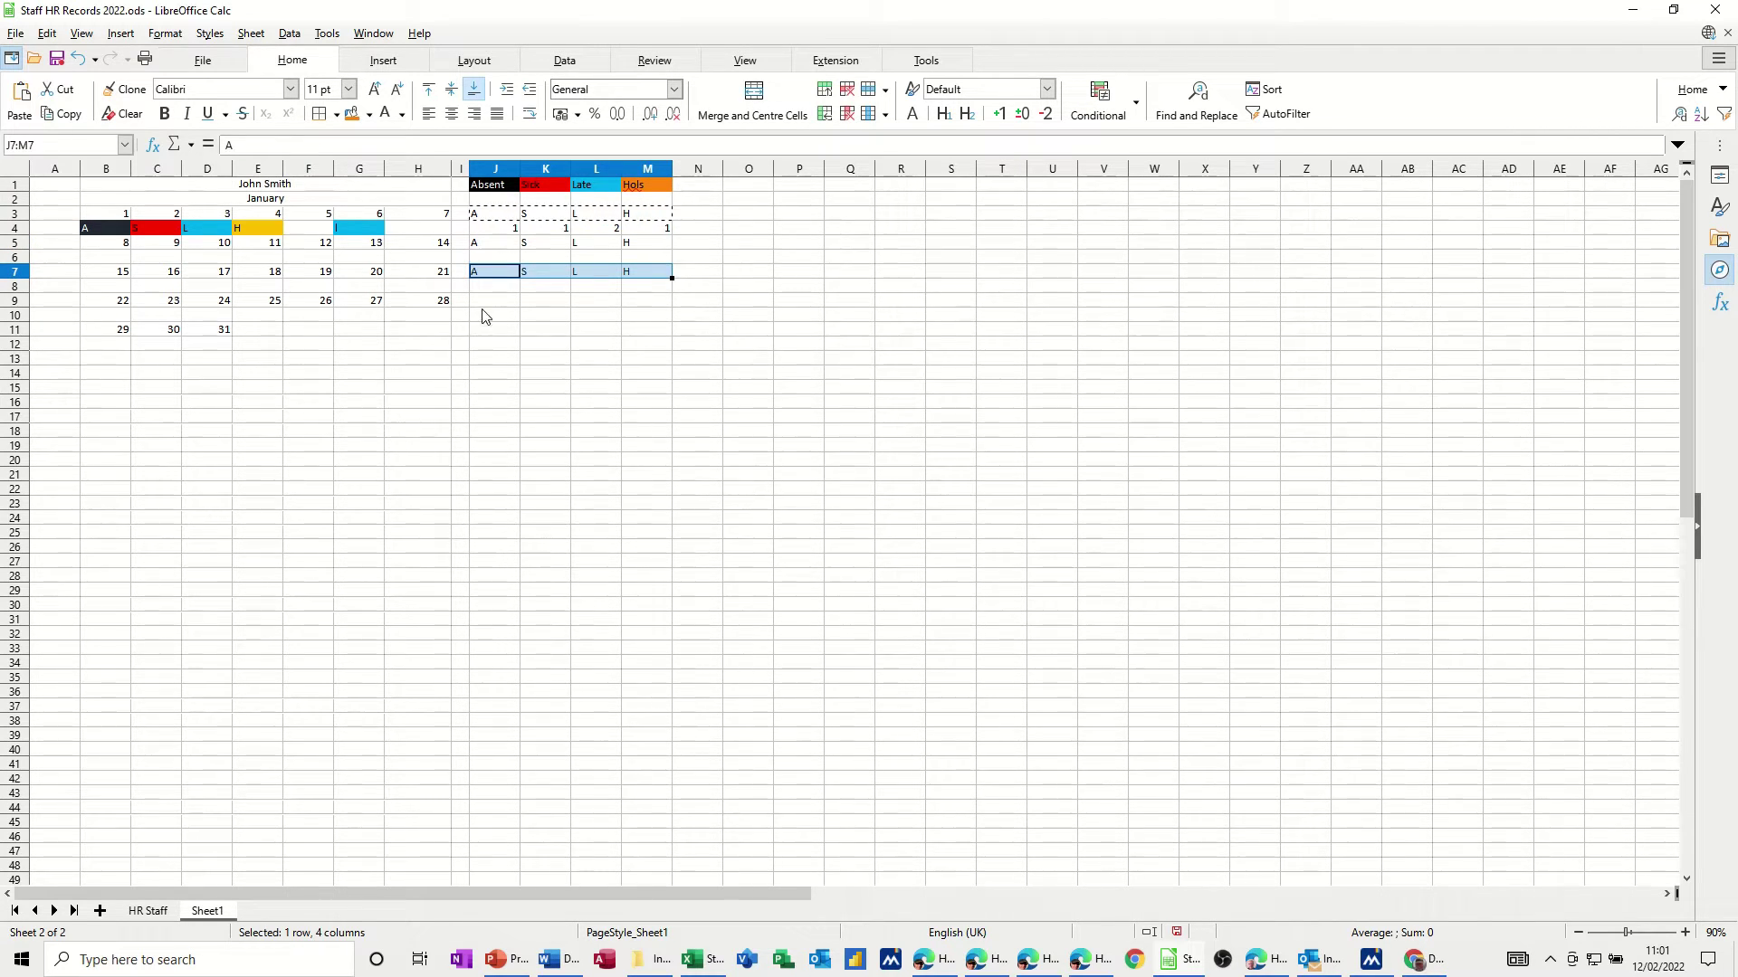
left_click(484, 301)
key("ctrl+v")
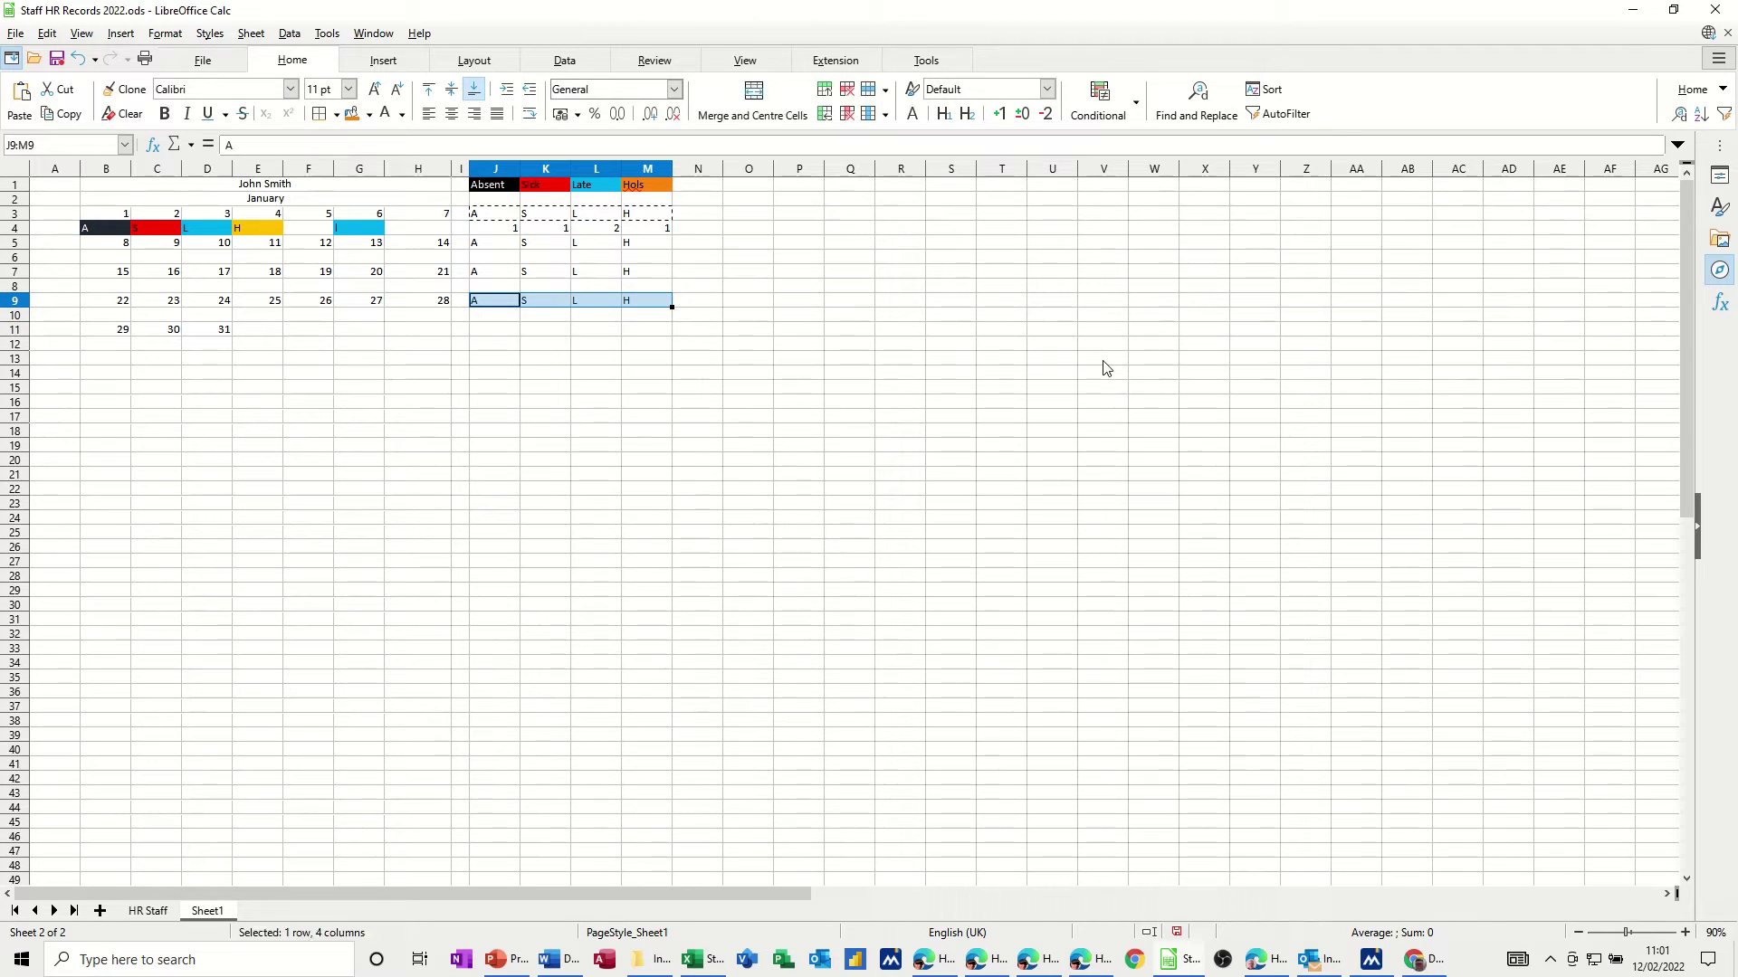
left_click(493, 329)
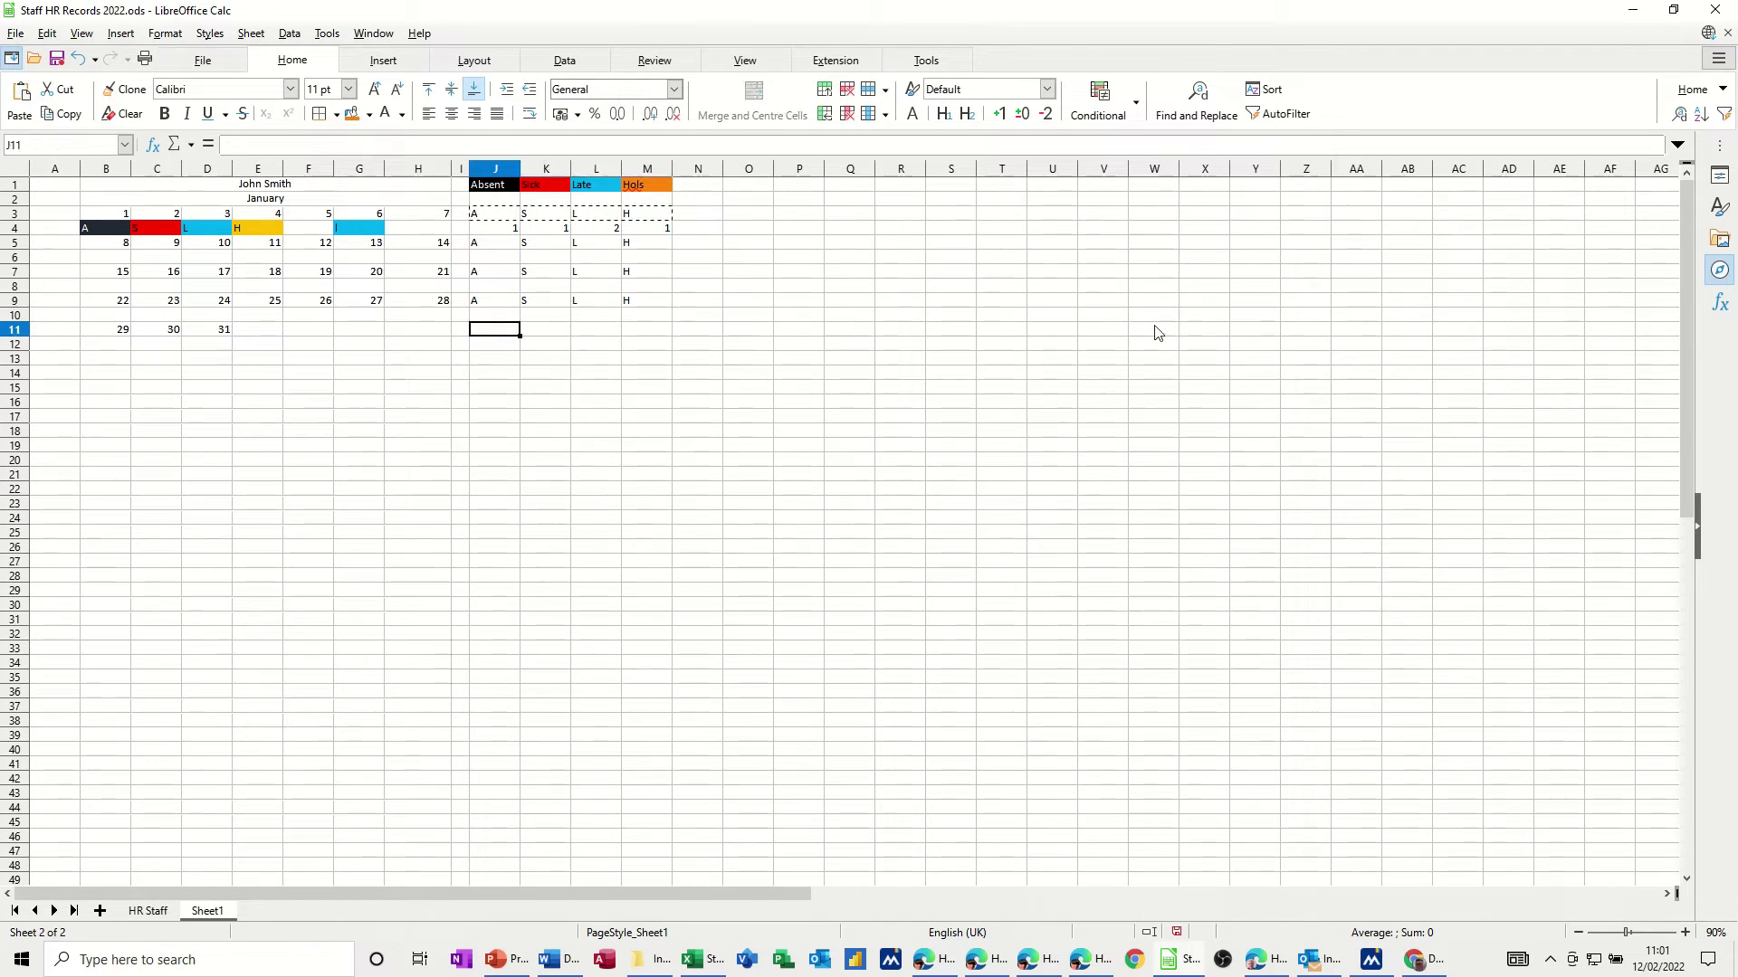
type("A\tS\tL\tH")
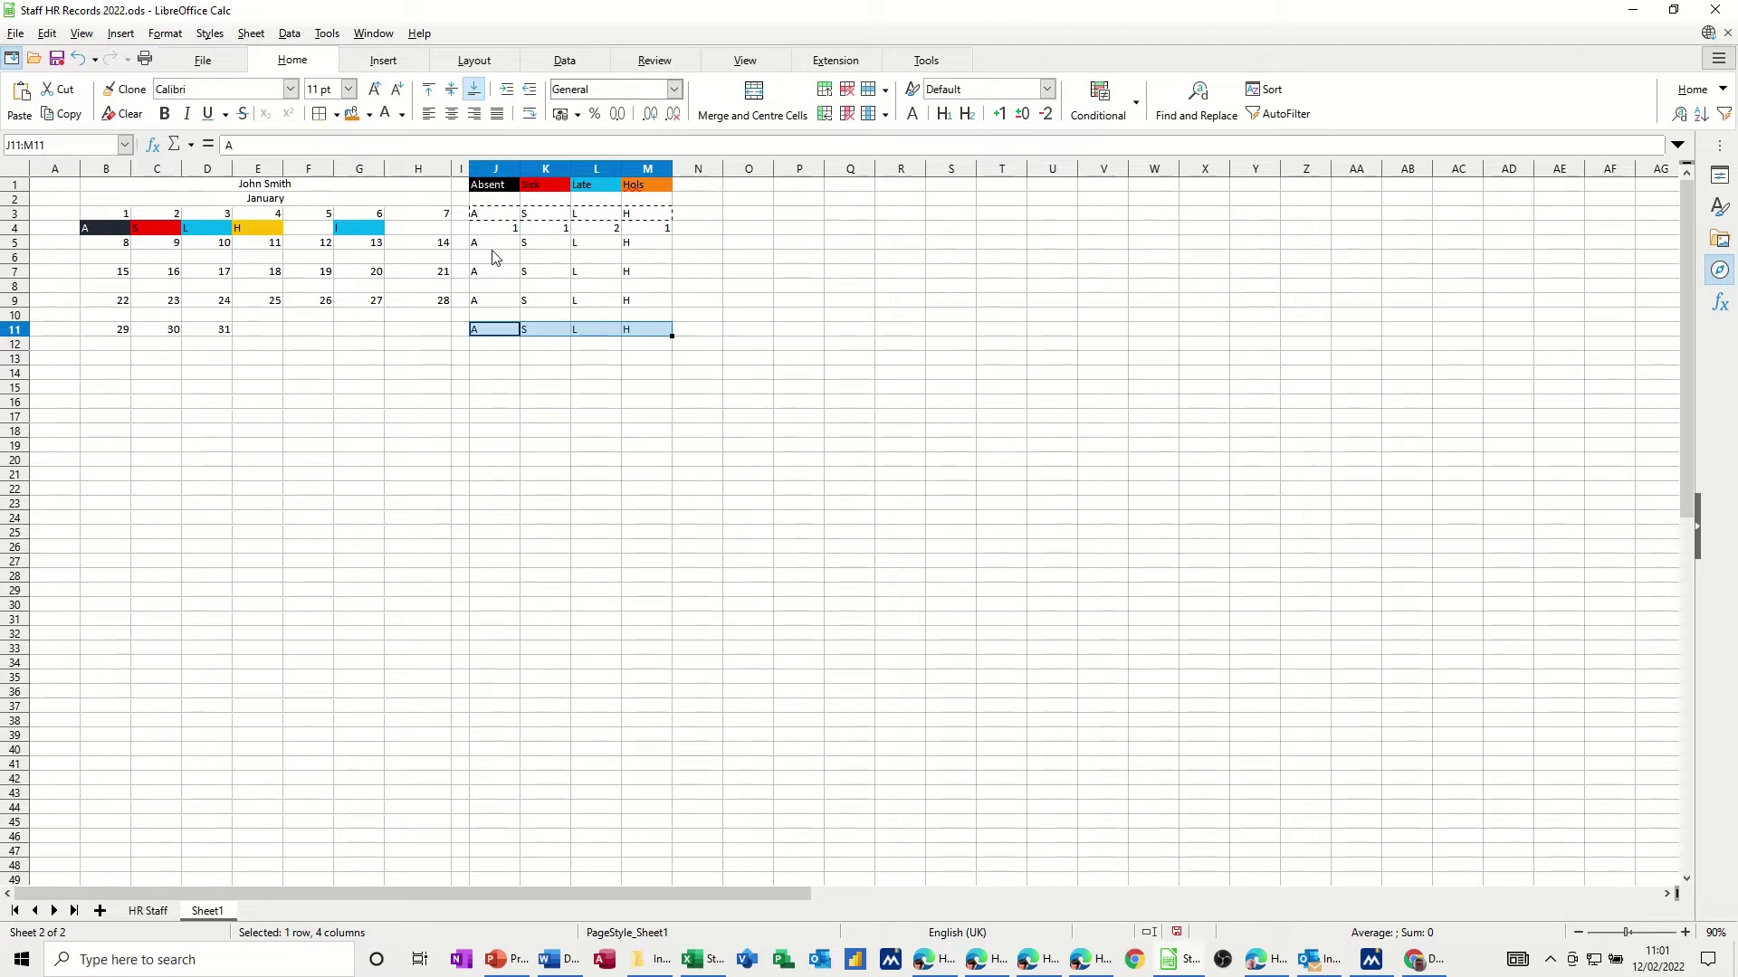
left_click(492, 259)
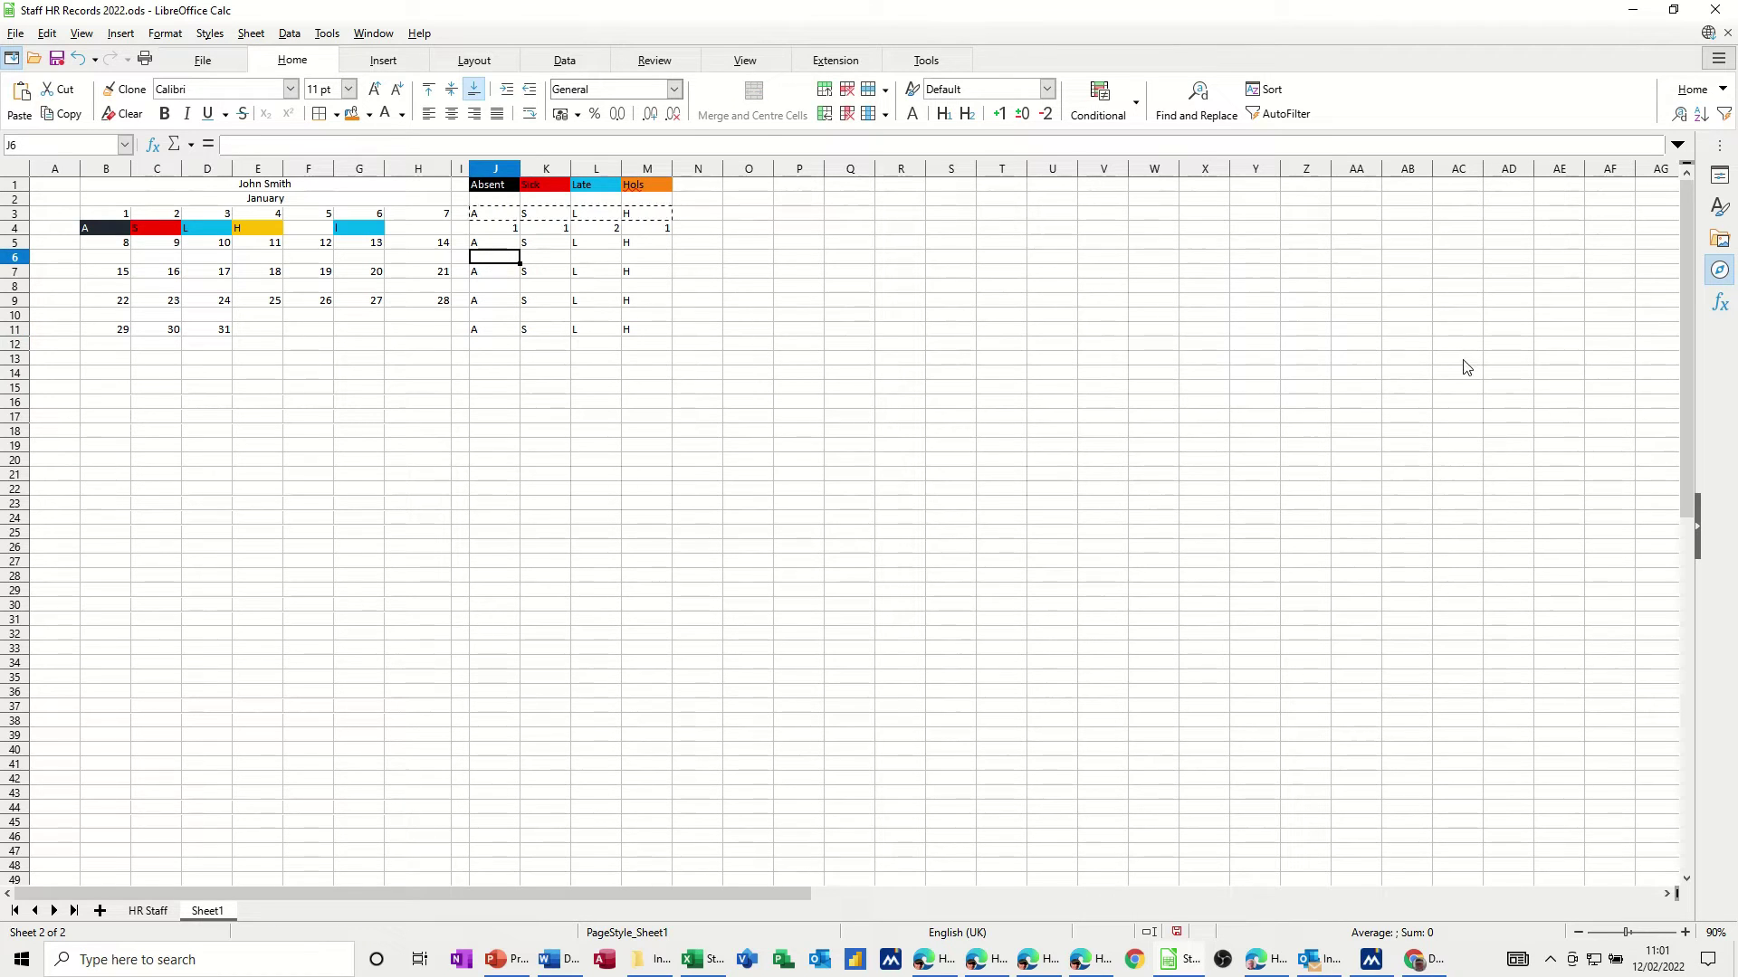
type("=co")
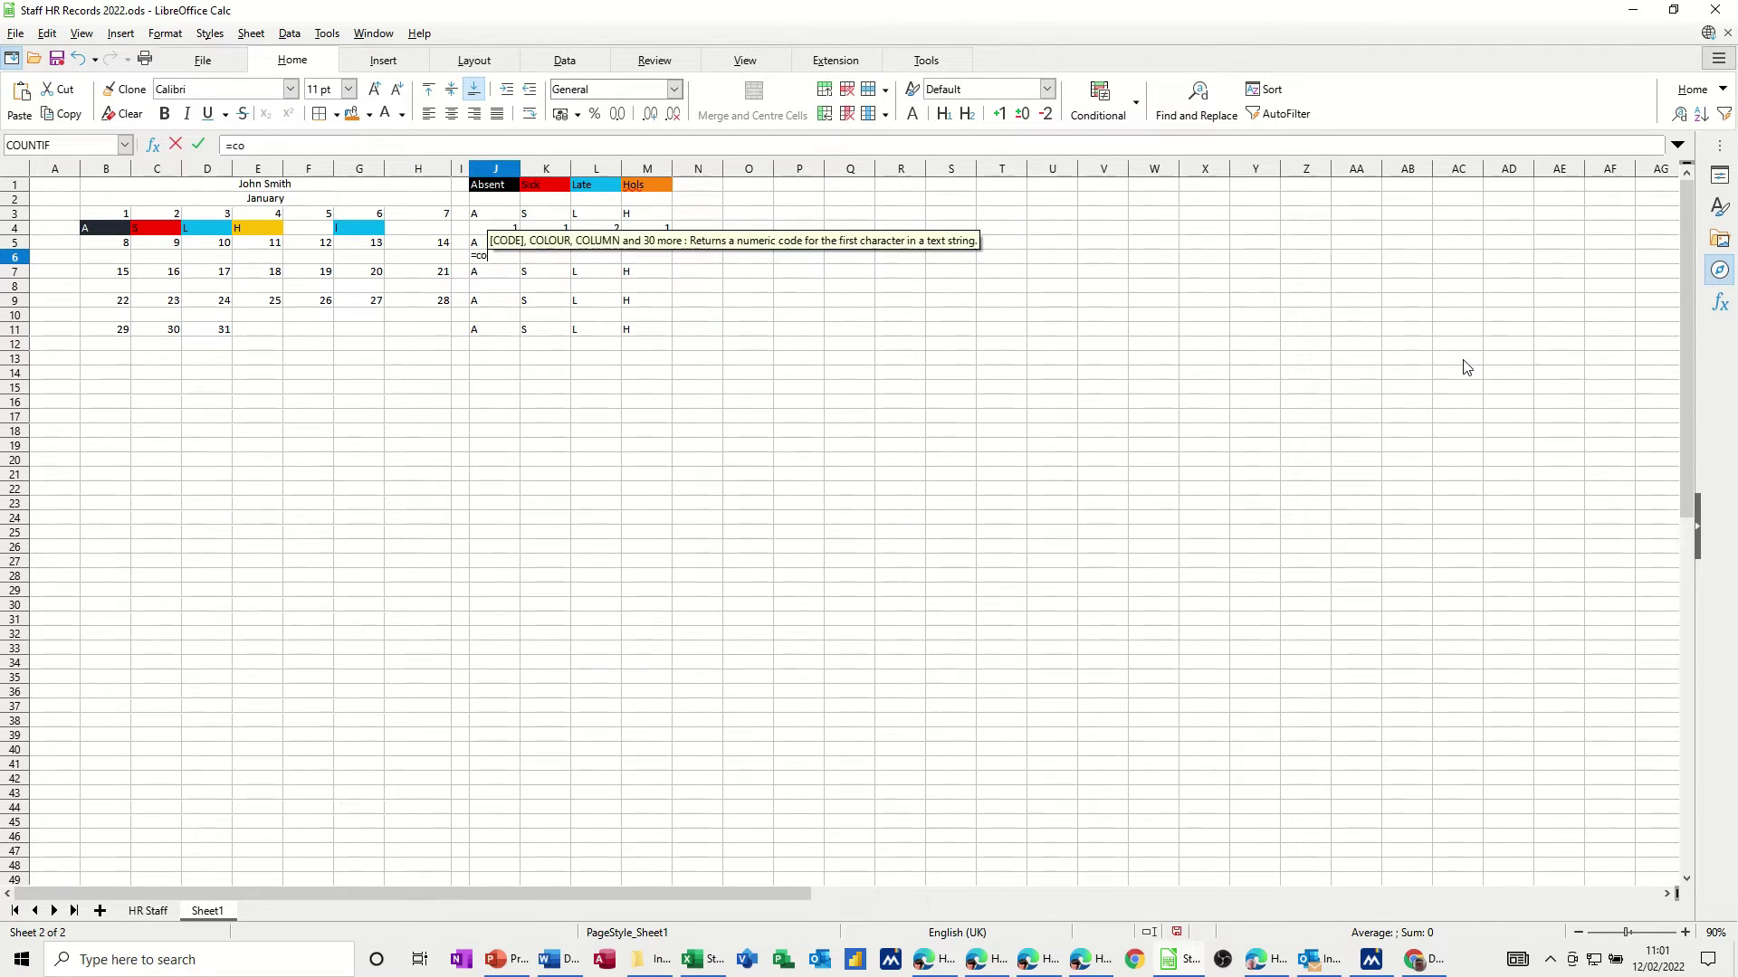
type("untif(")
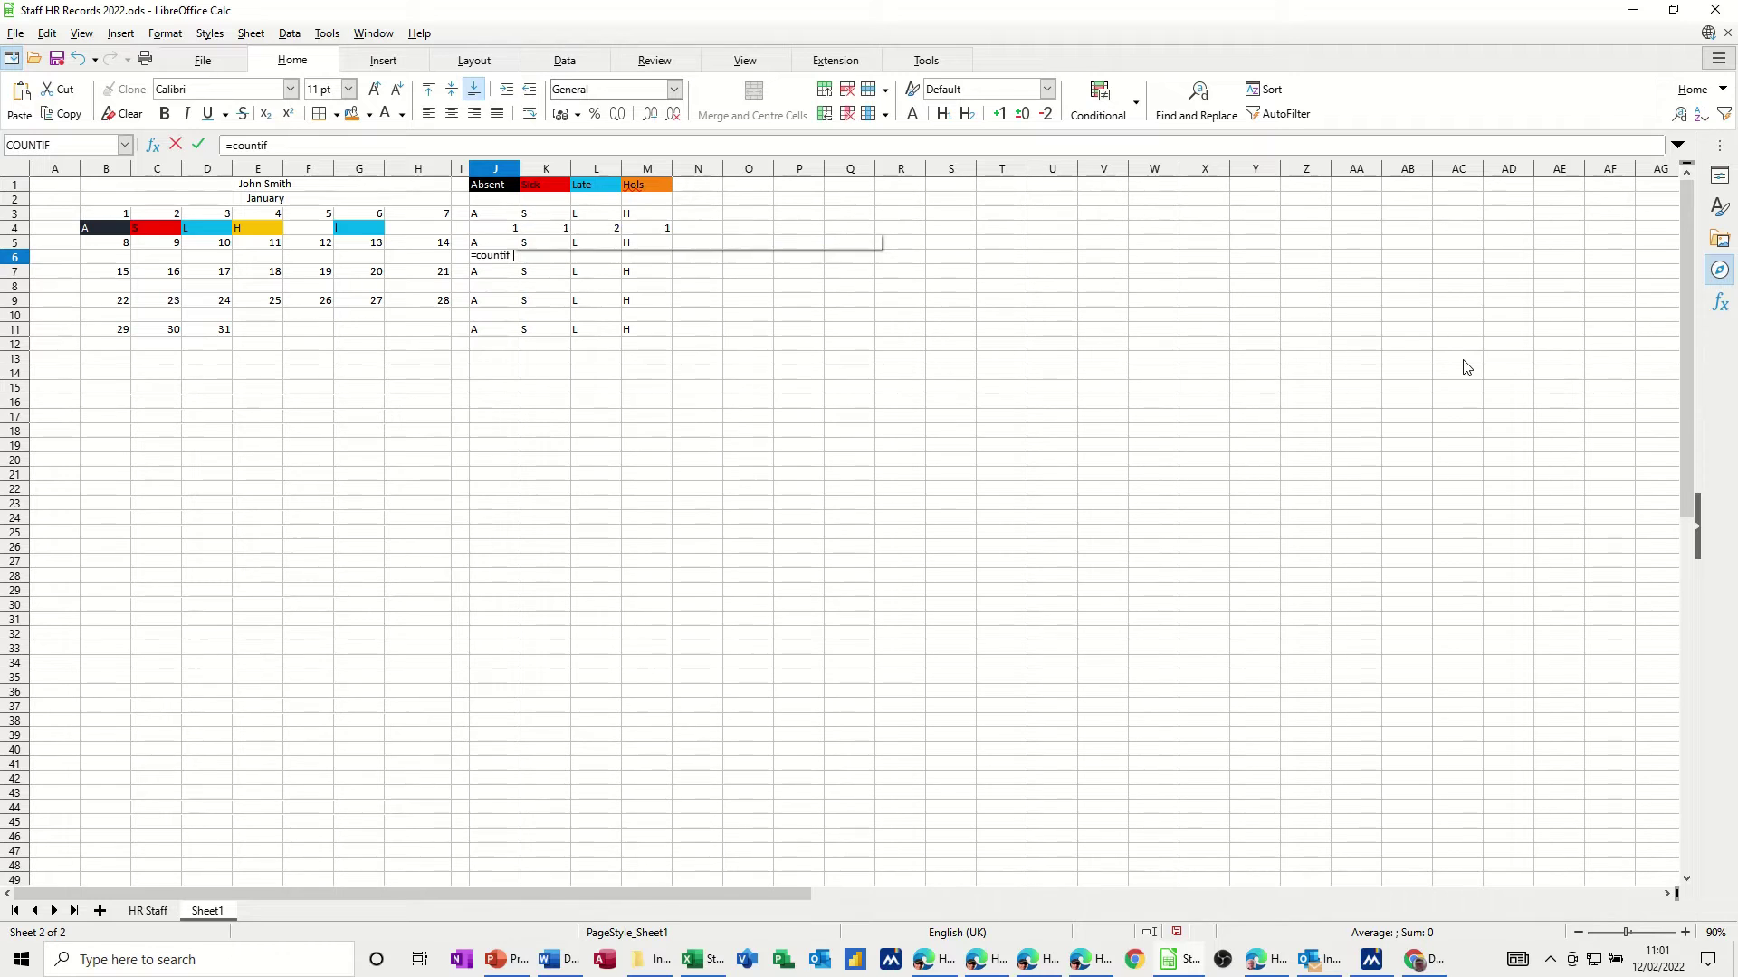
Step: Enter =COUNTIF($B$6:$H$6,J5) in J6 and fill it across to M6
left_click(128, 257)
left_click_drag(127, 256, 393, 271)
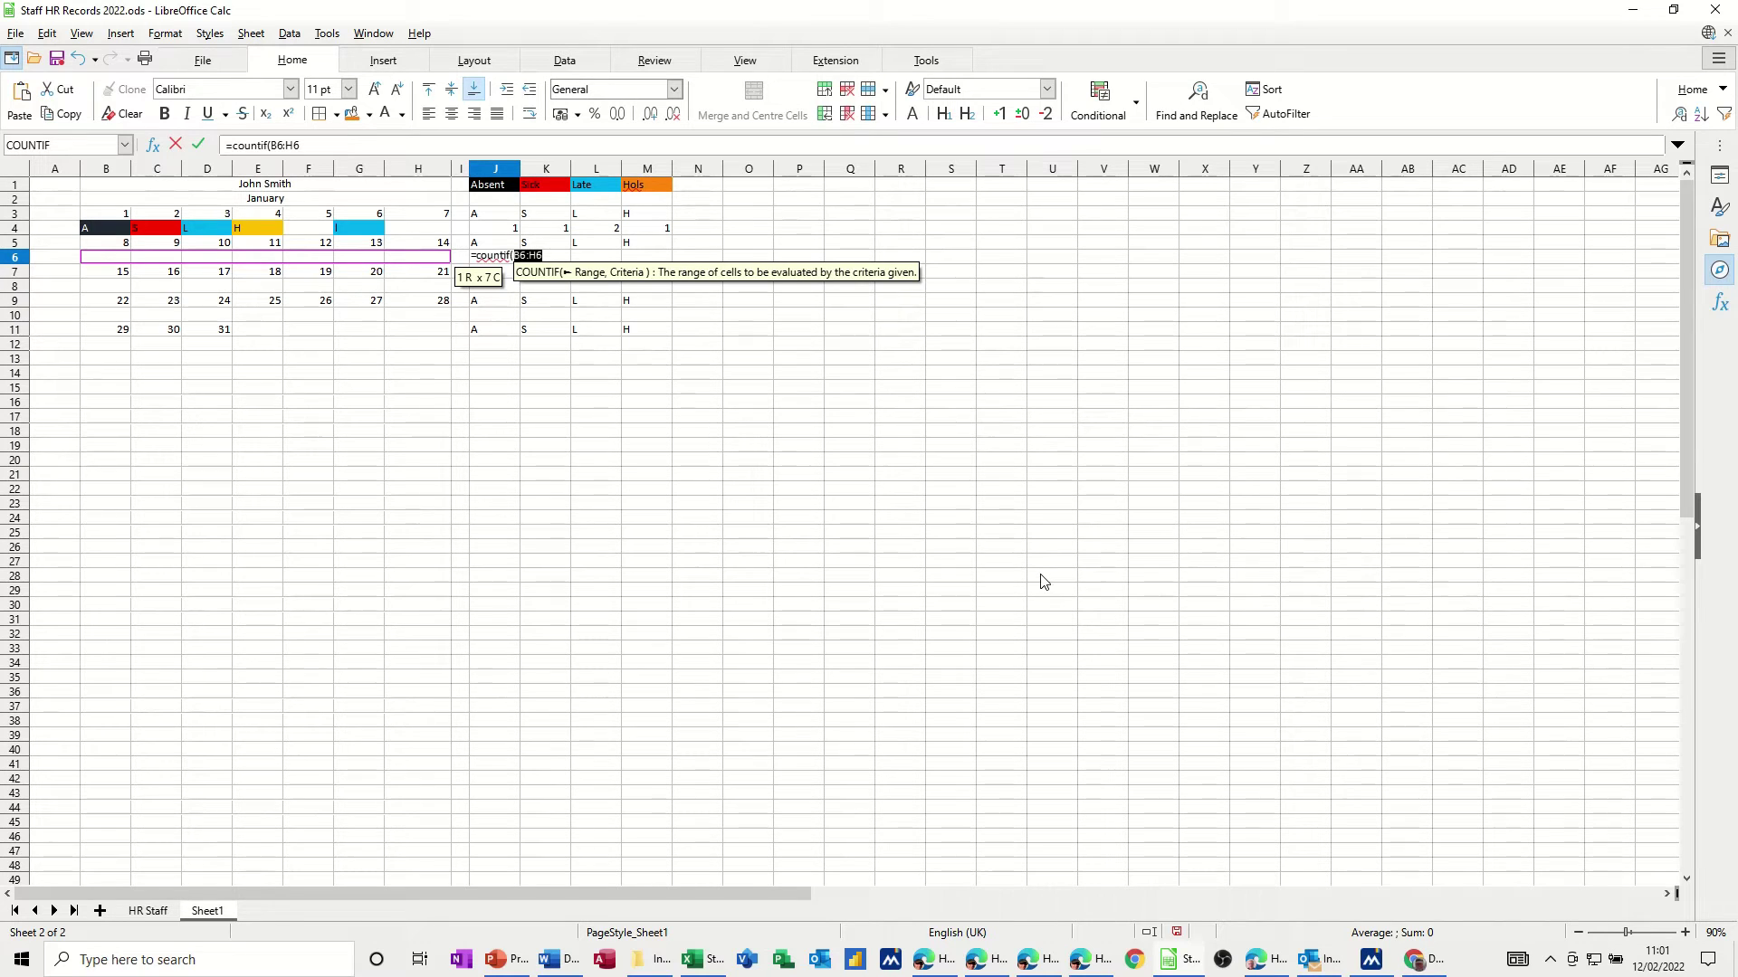
key("F4")
type(",")
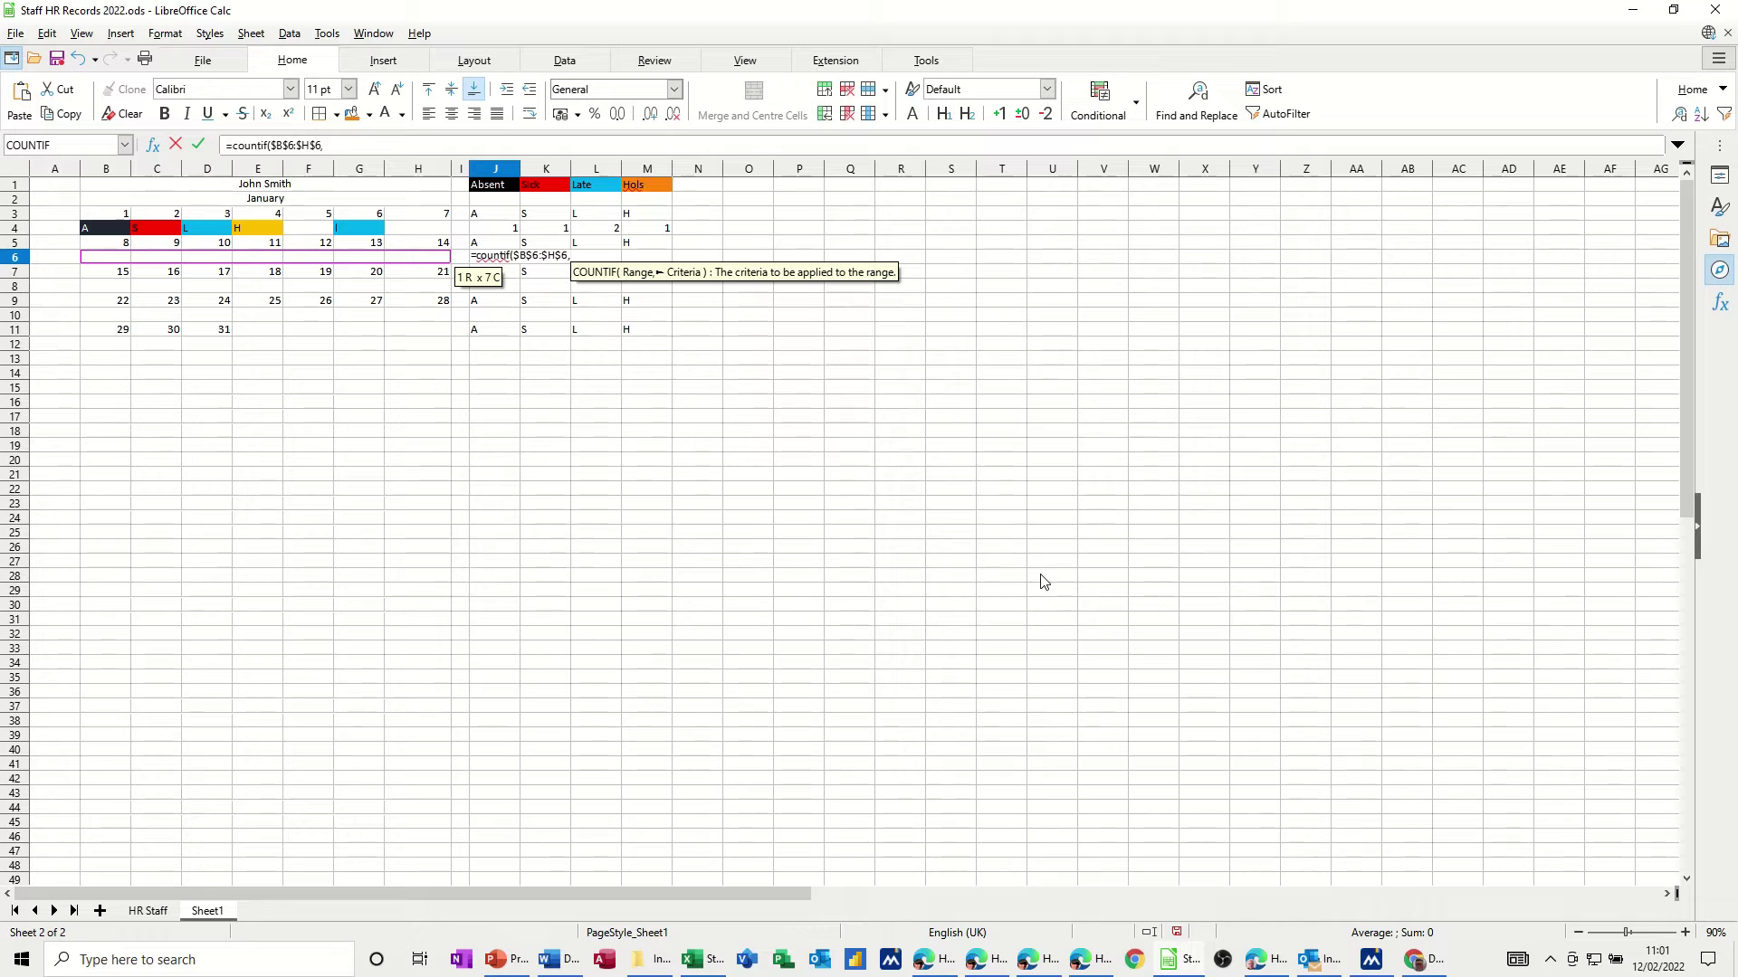
left_click(487, 245)
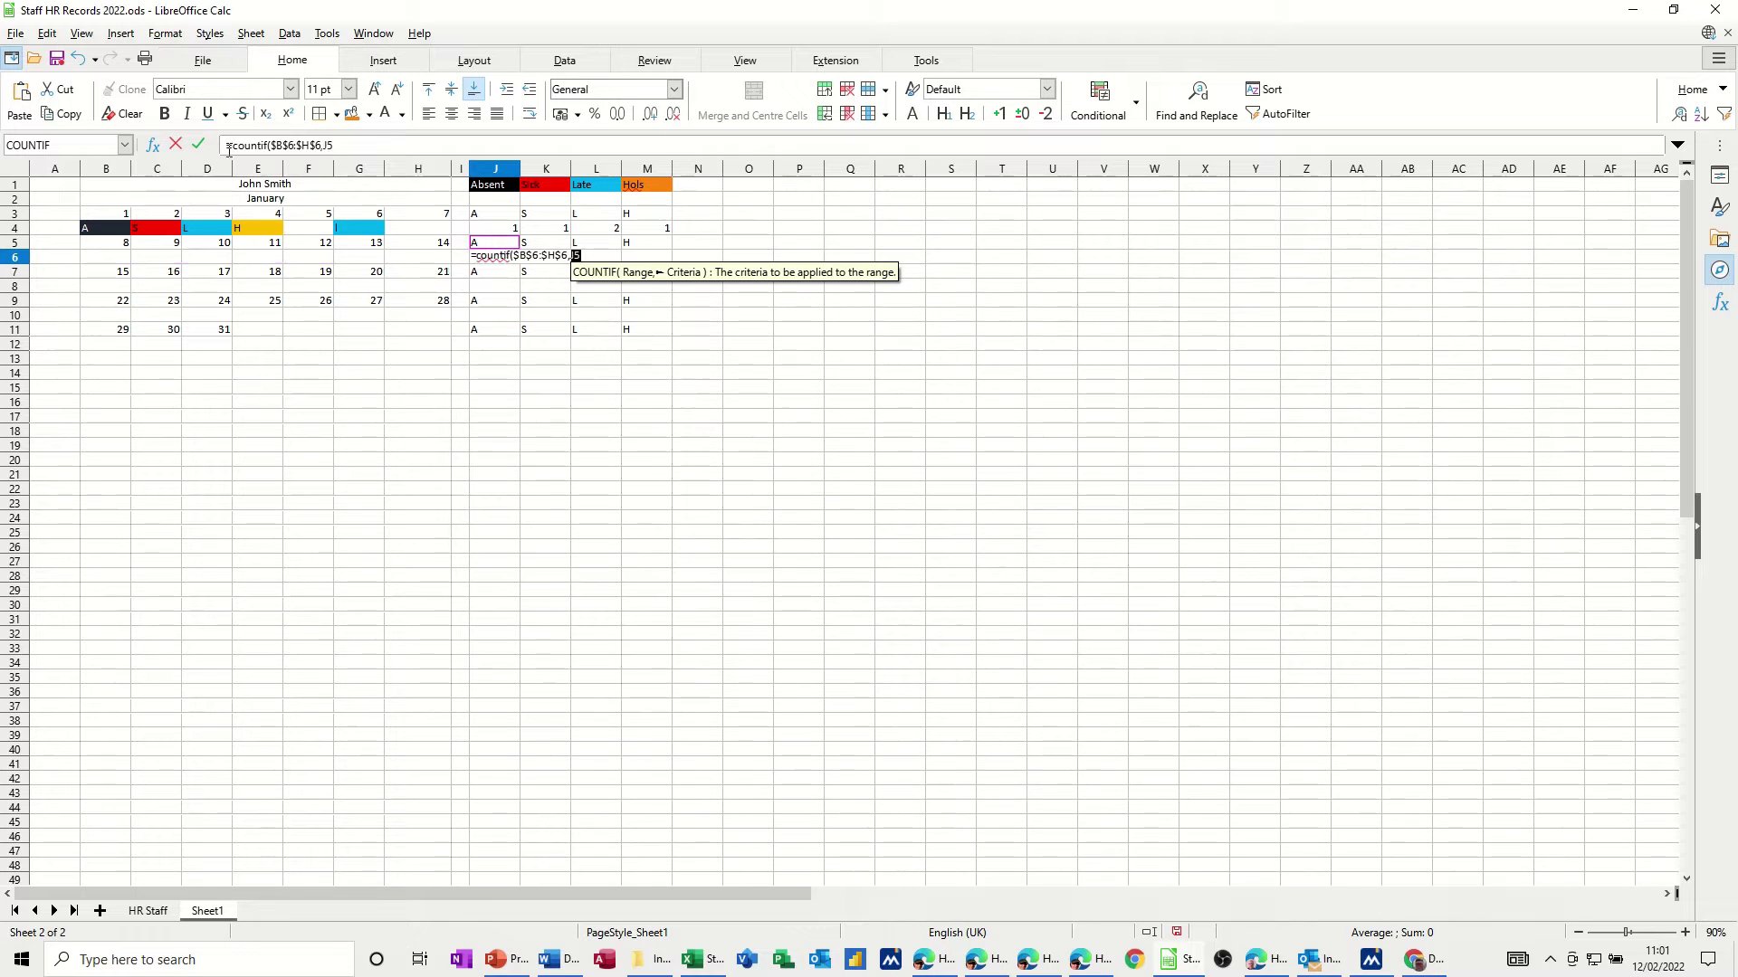
left_click(195, 143)
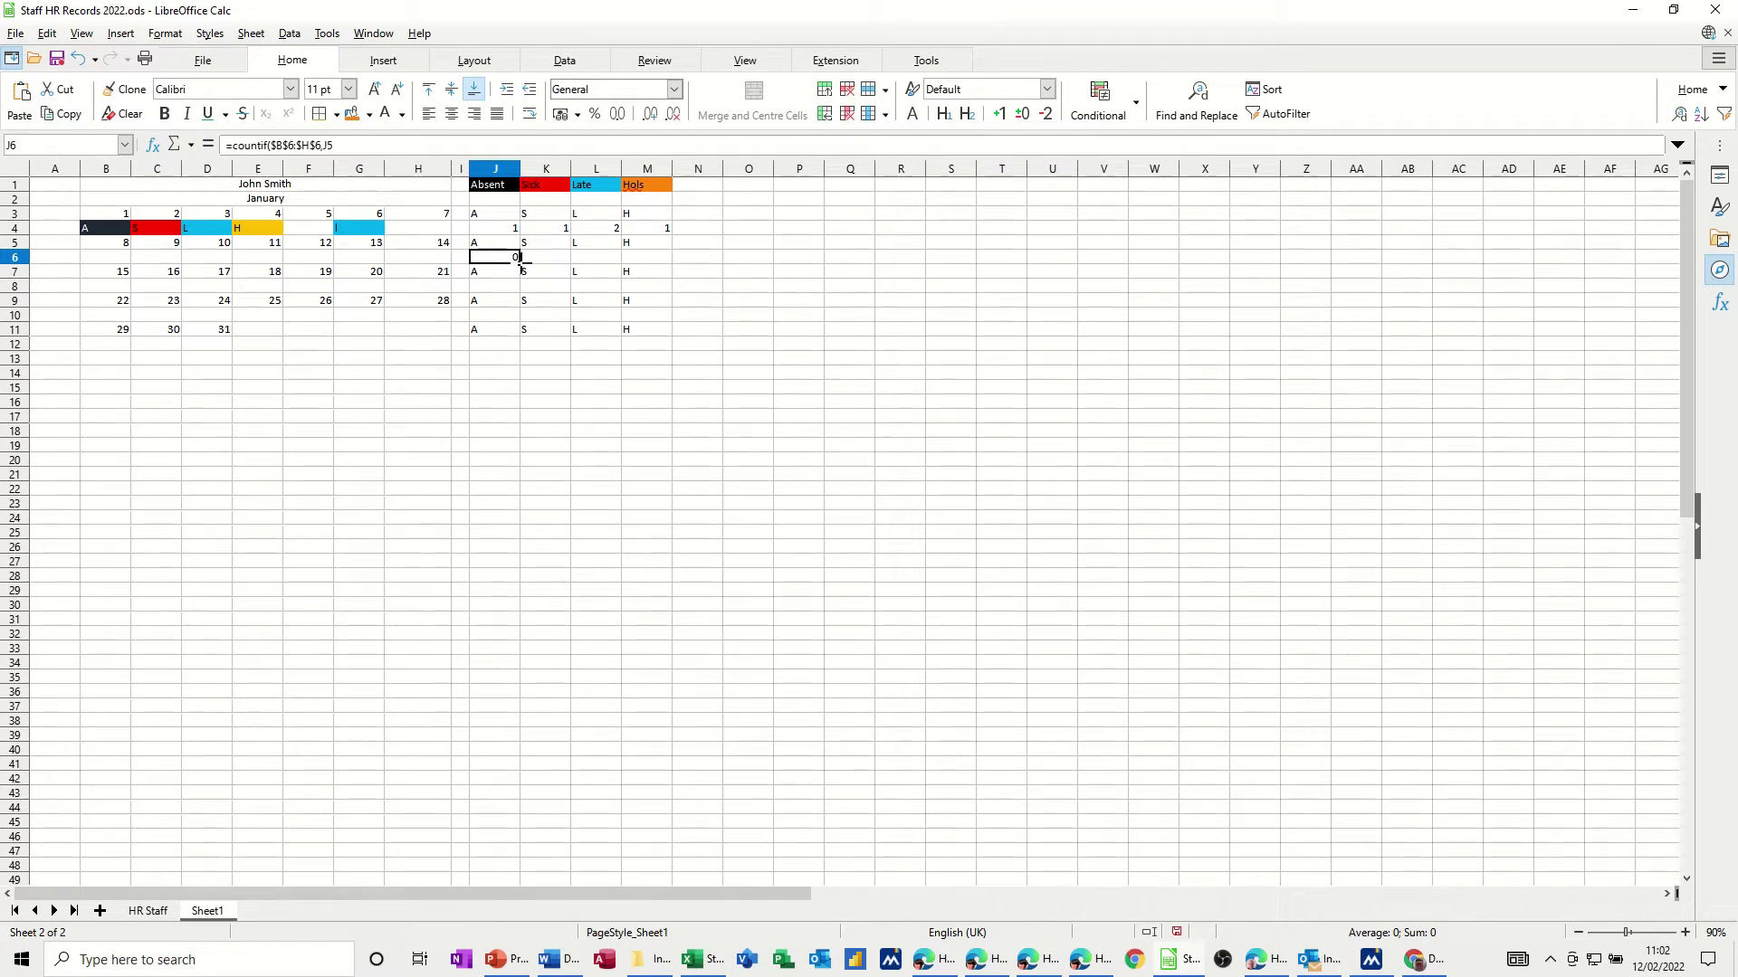
left_click_drag(516, 258, 668, 258)
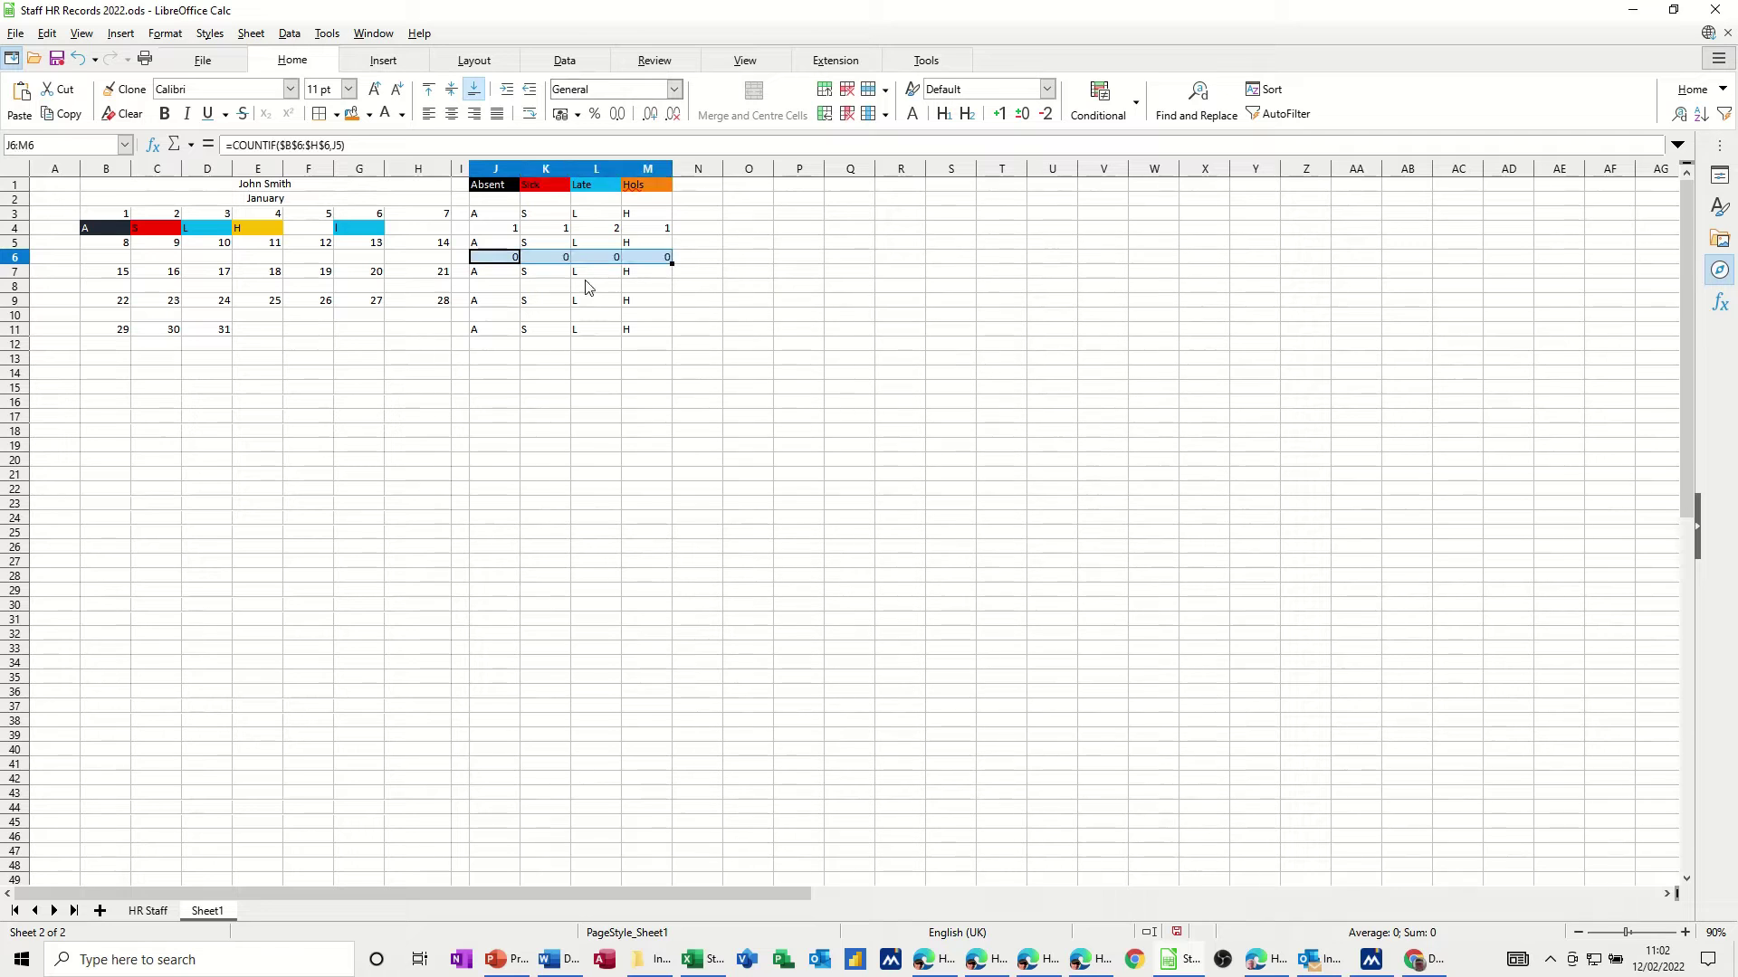
Step: Record an absence (A) in G6 under day 13
left_click(368, 258)
type("A")
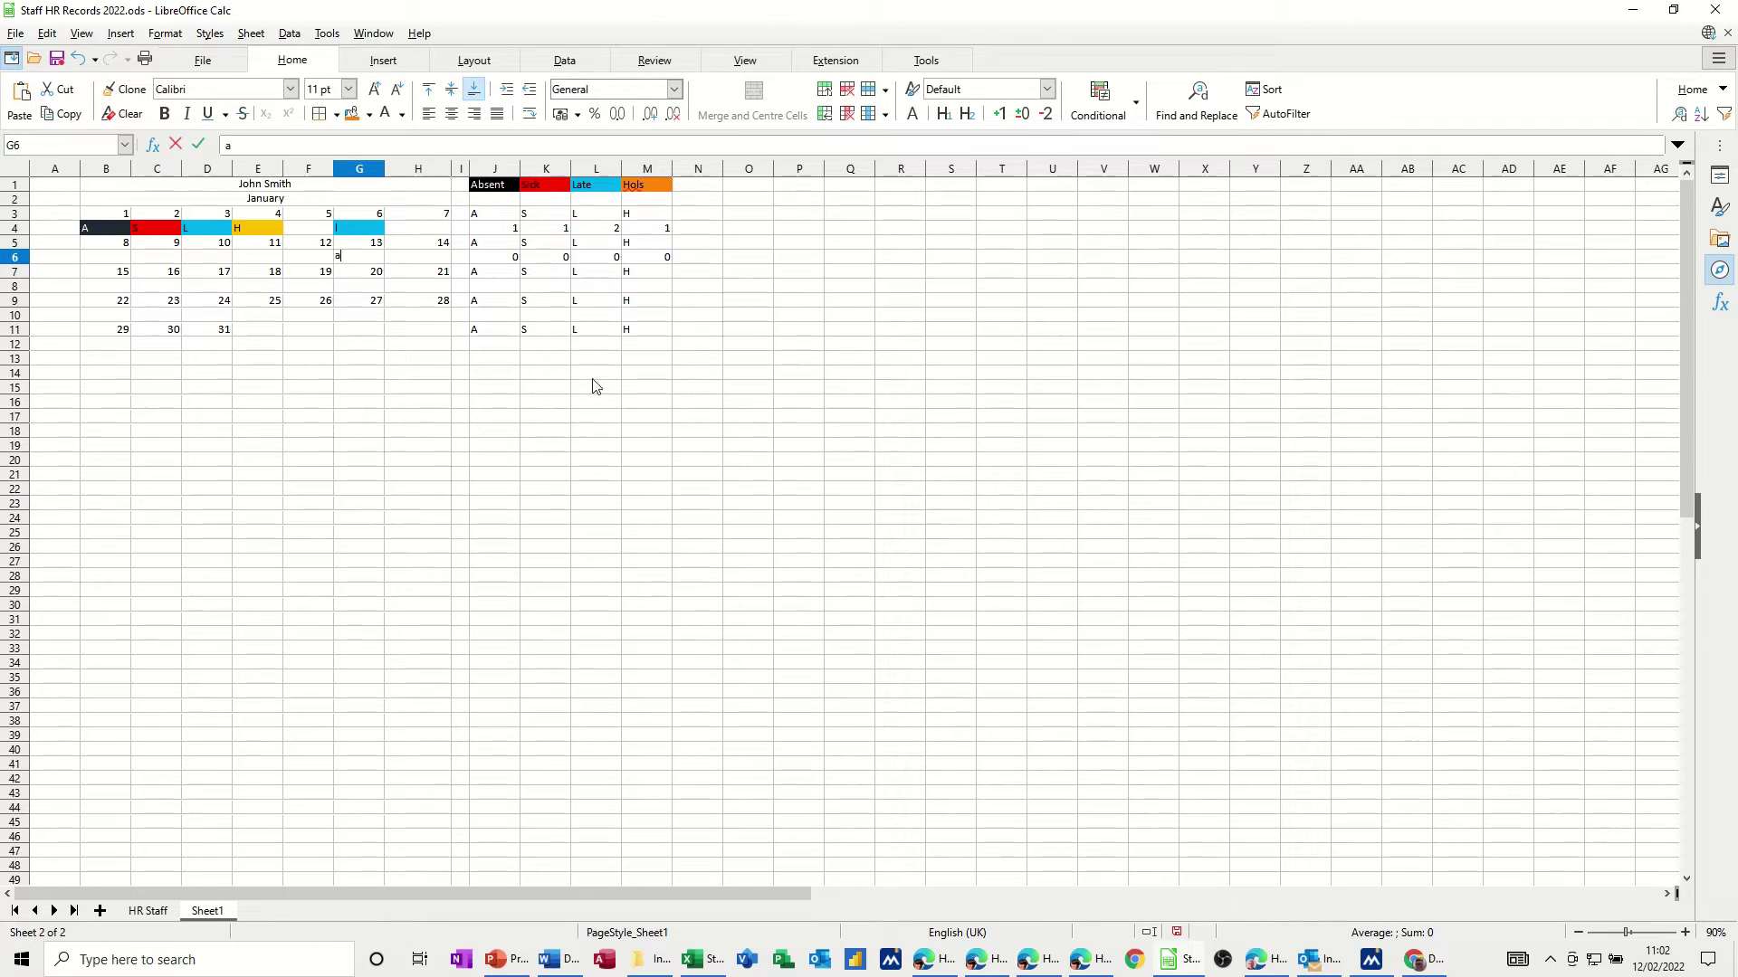
left_click(593, 390)
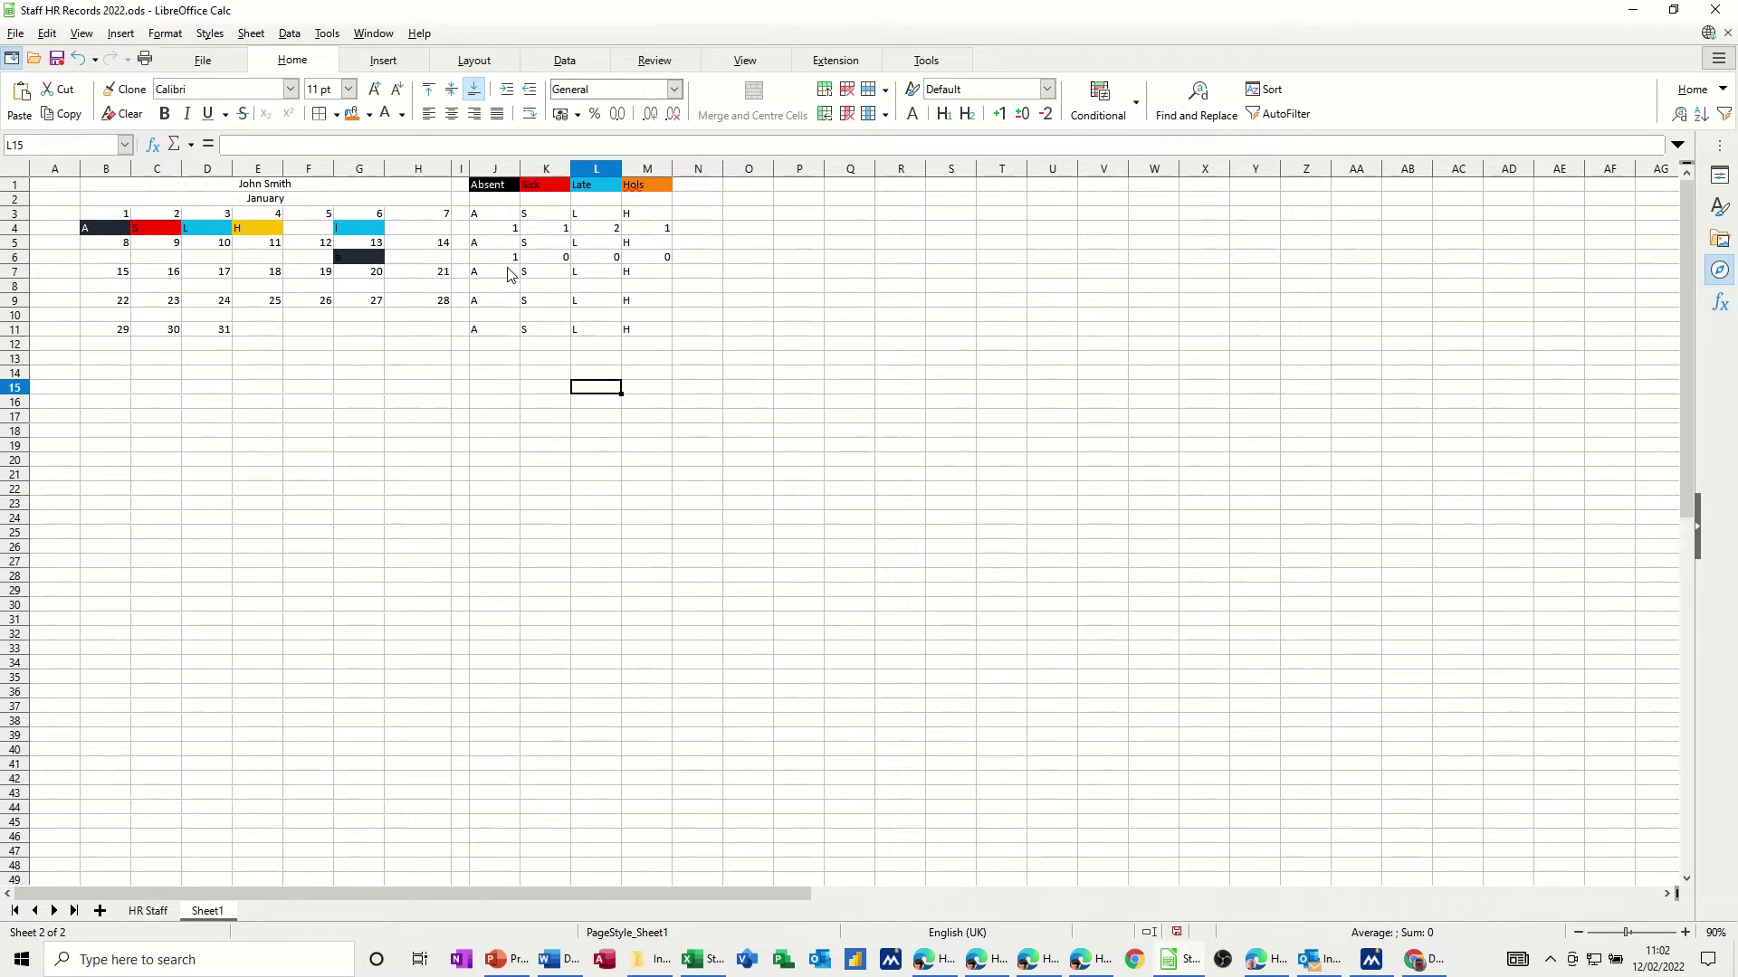
left_click(486, 289)
type("=count")
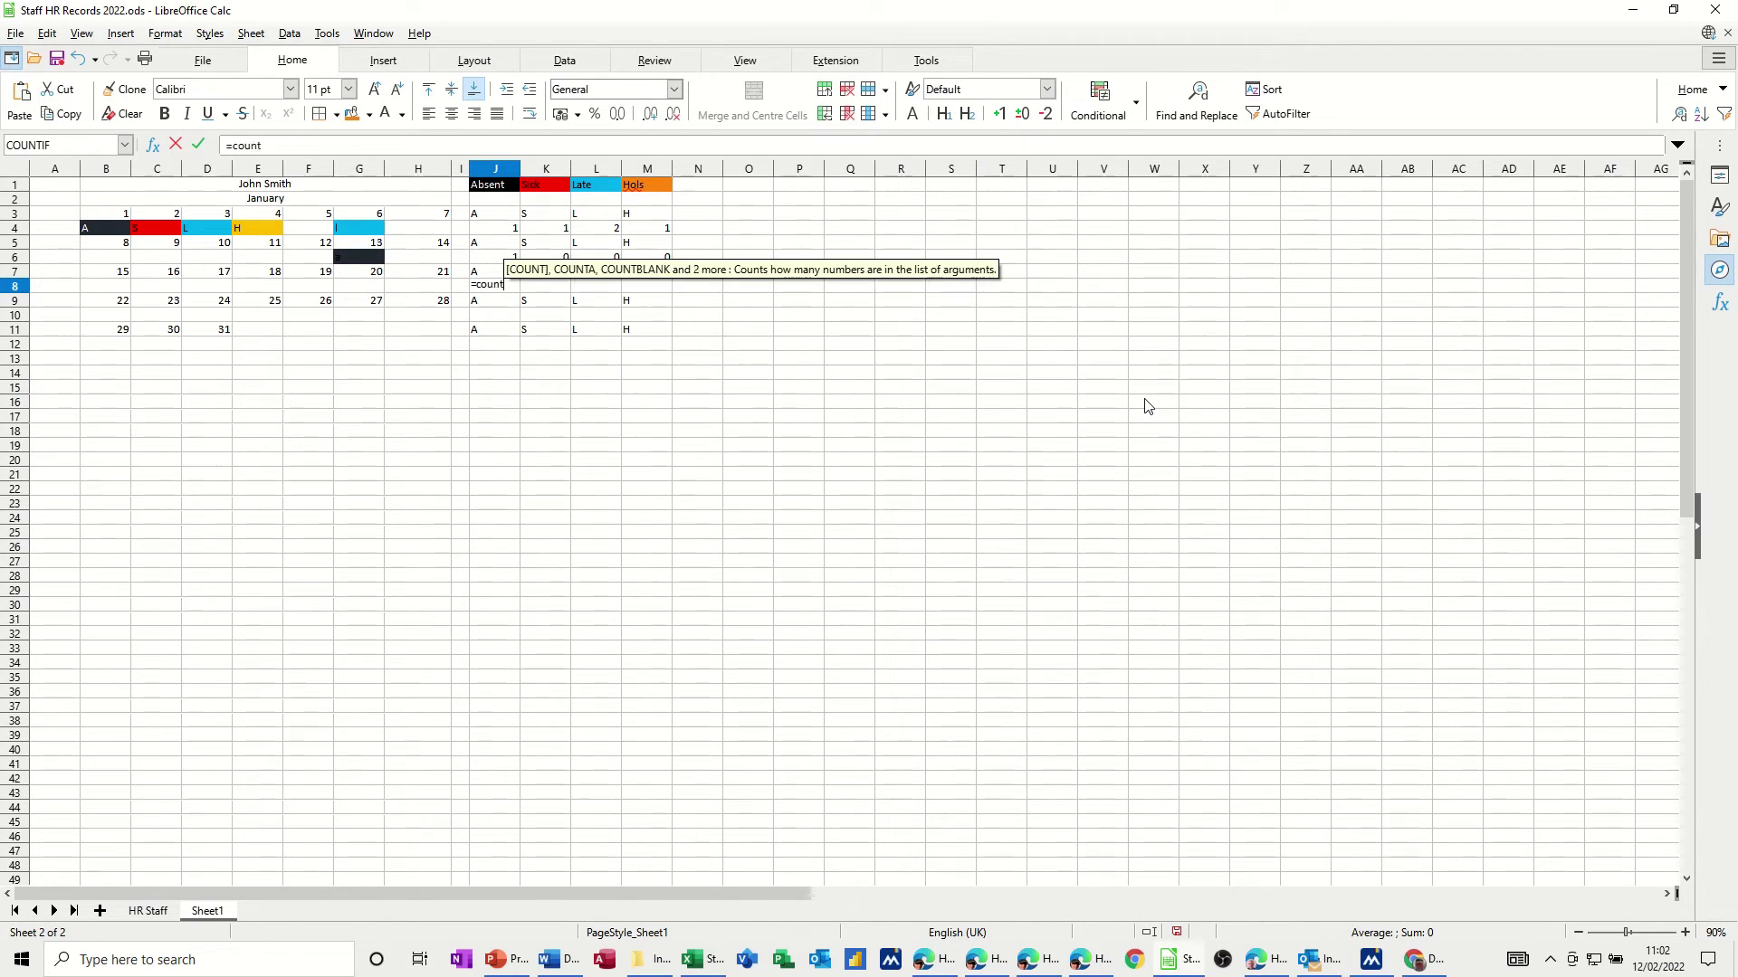
type("if")
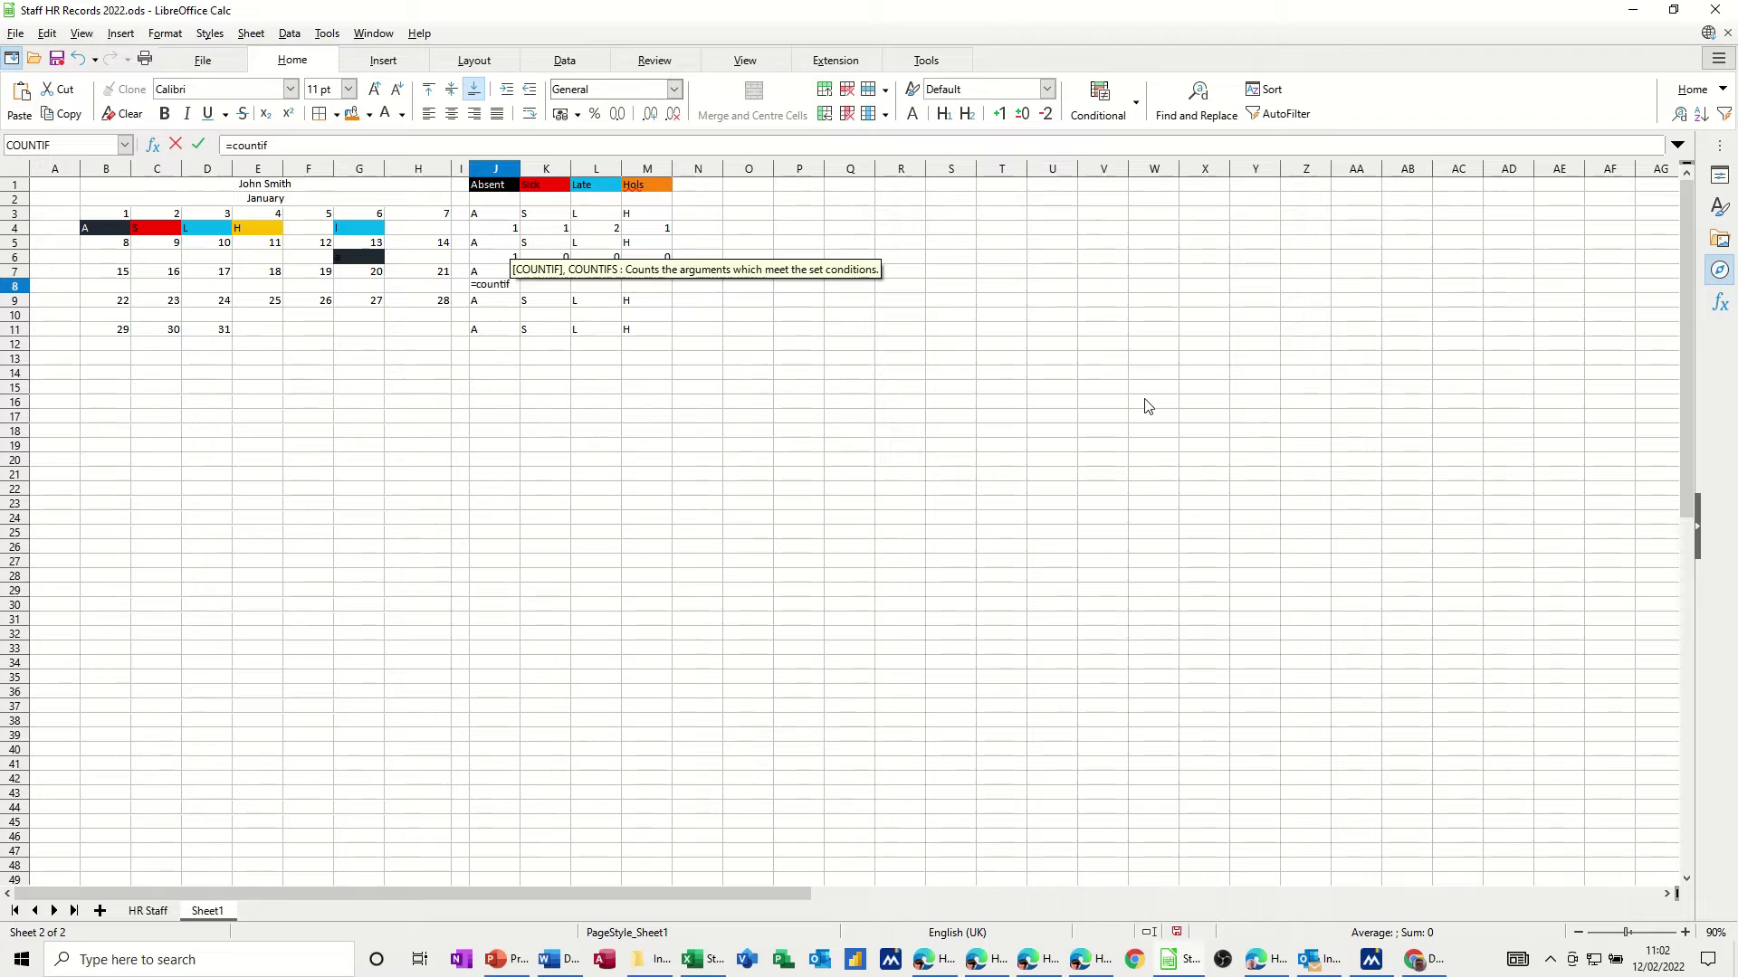
type("(")
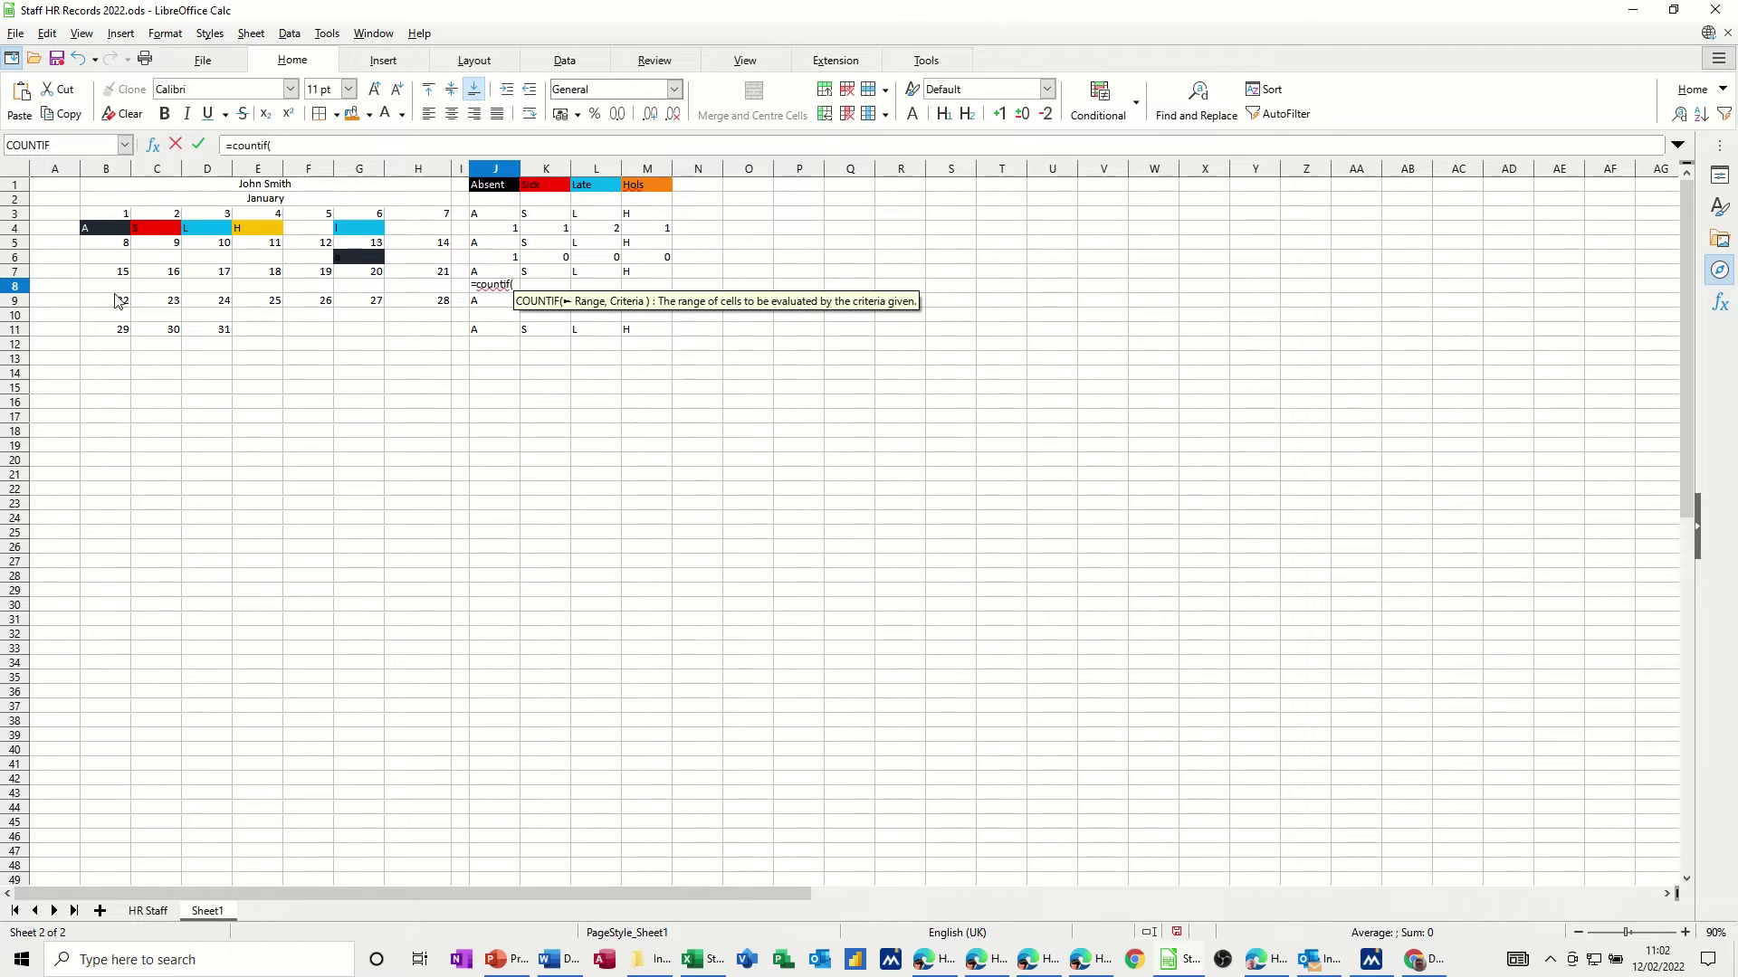
Step: Enter =COUNTIF($B$8:$H$8,J7) in J8 and fill it across to M8
left_click_drag(111, 289, 414, 294)
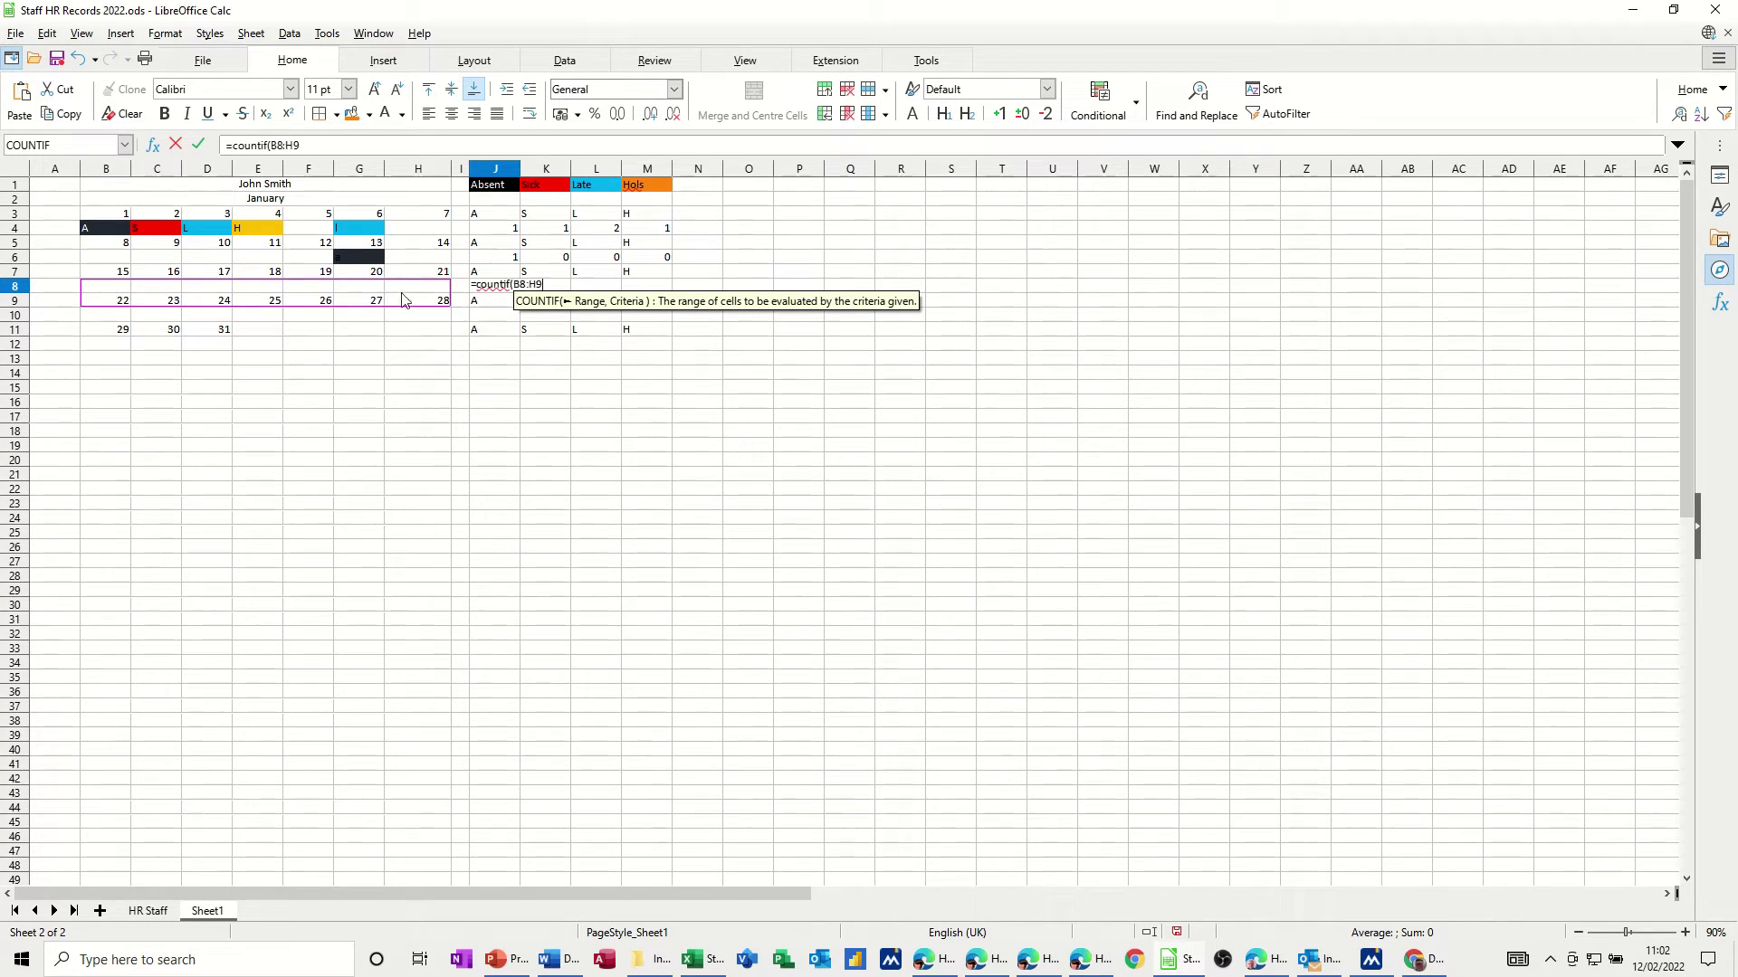
key("F4")
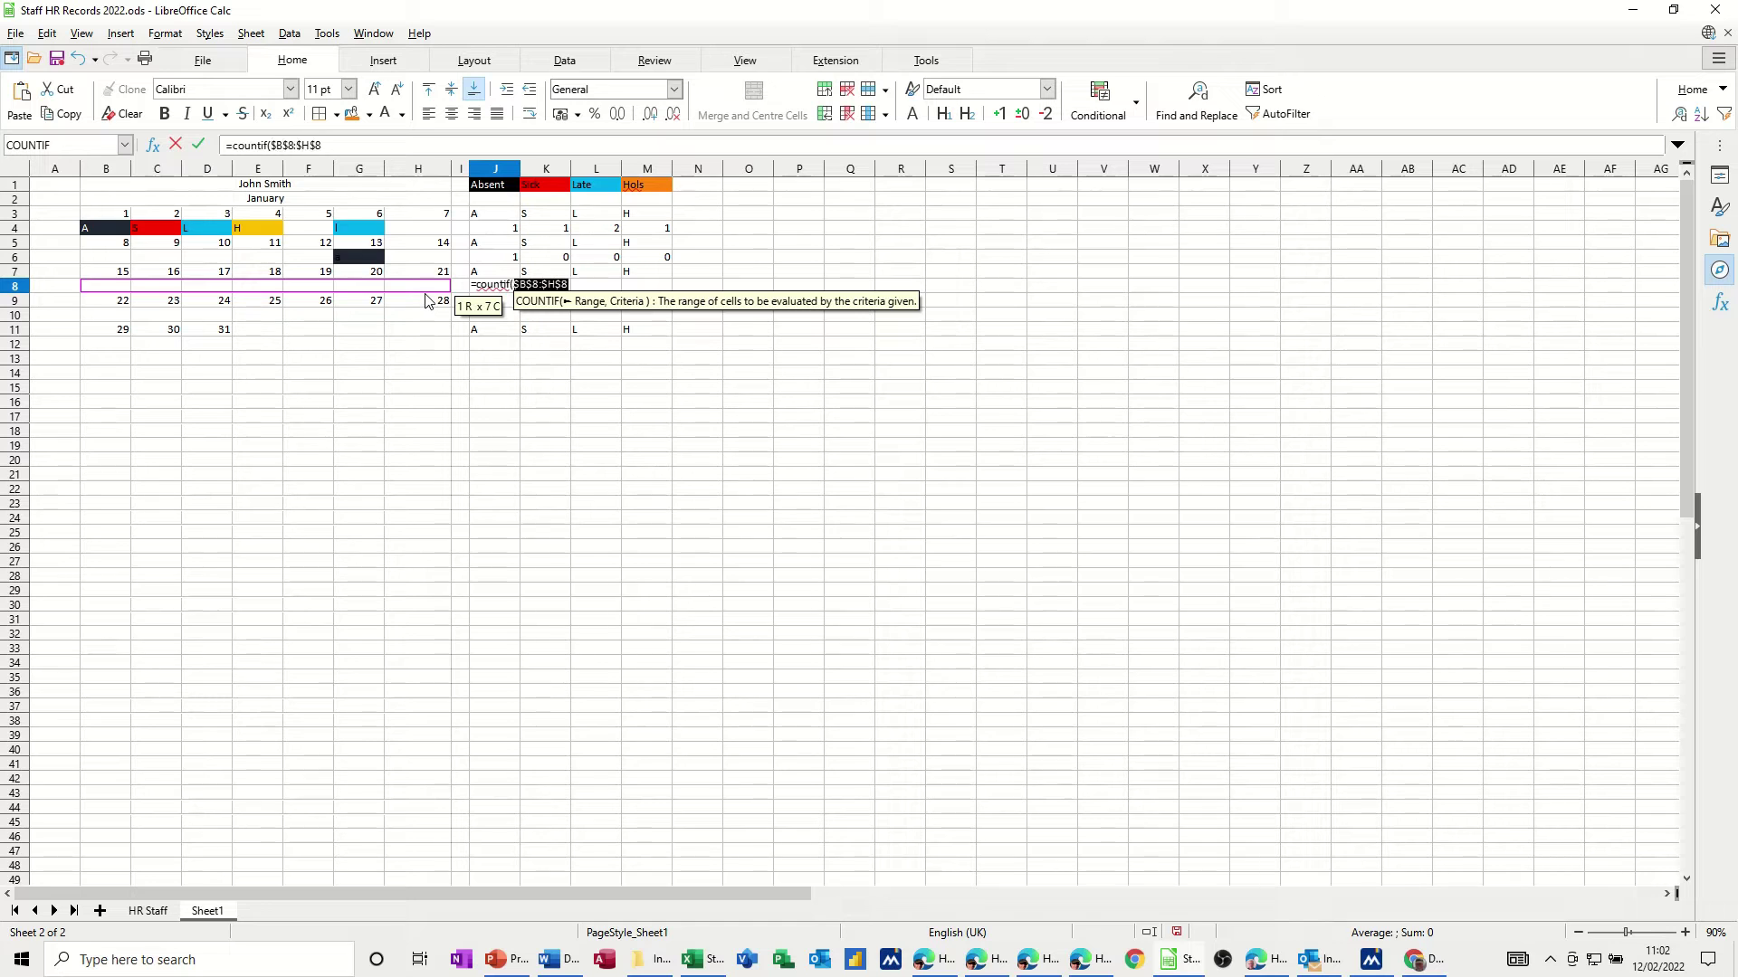
type(",")
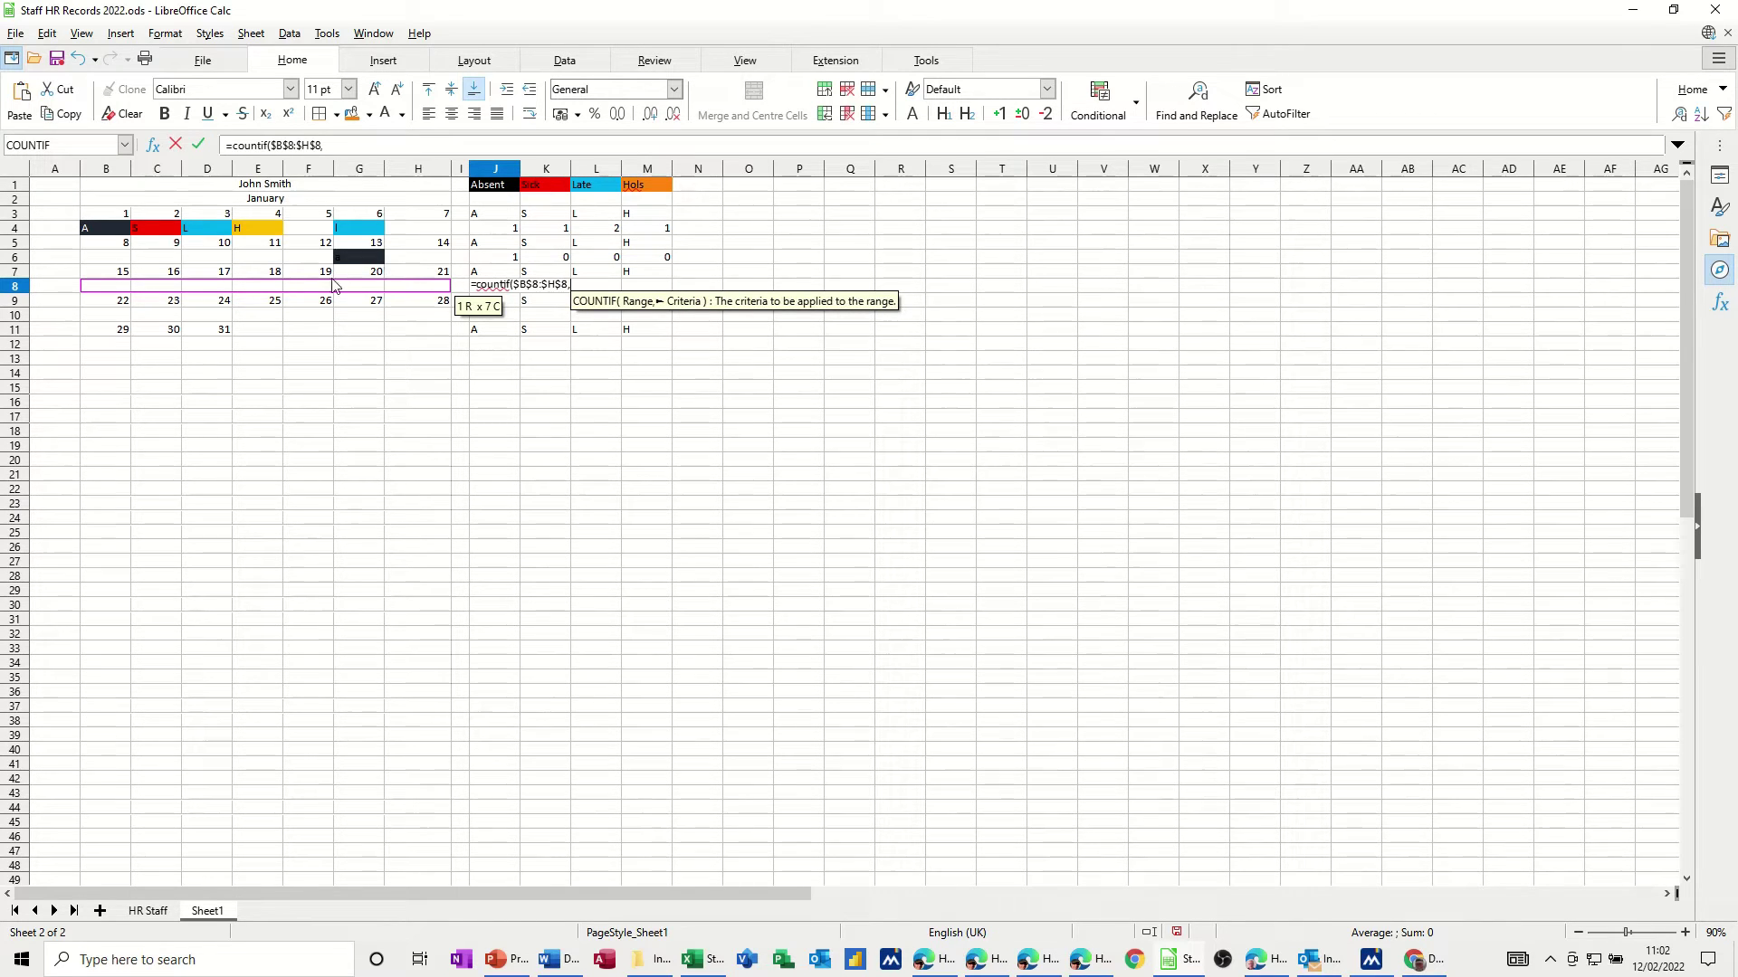
left_click(473, 273)
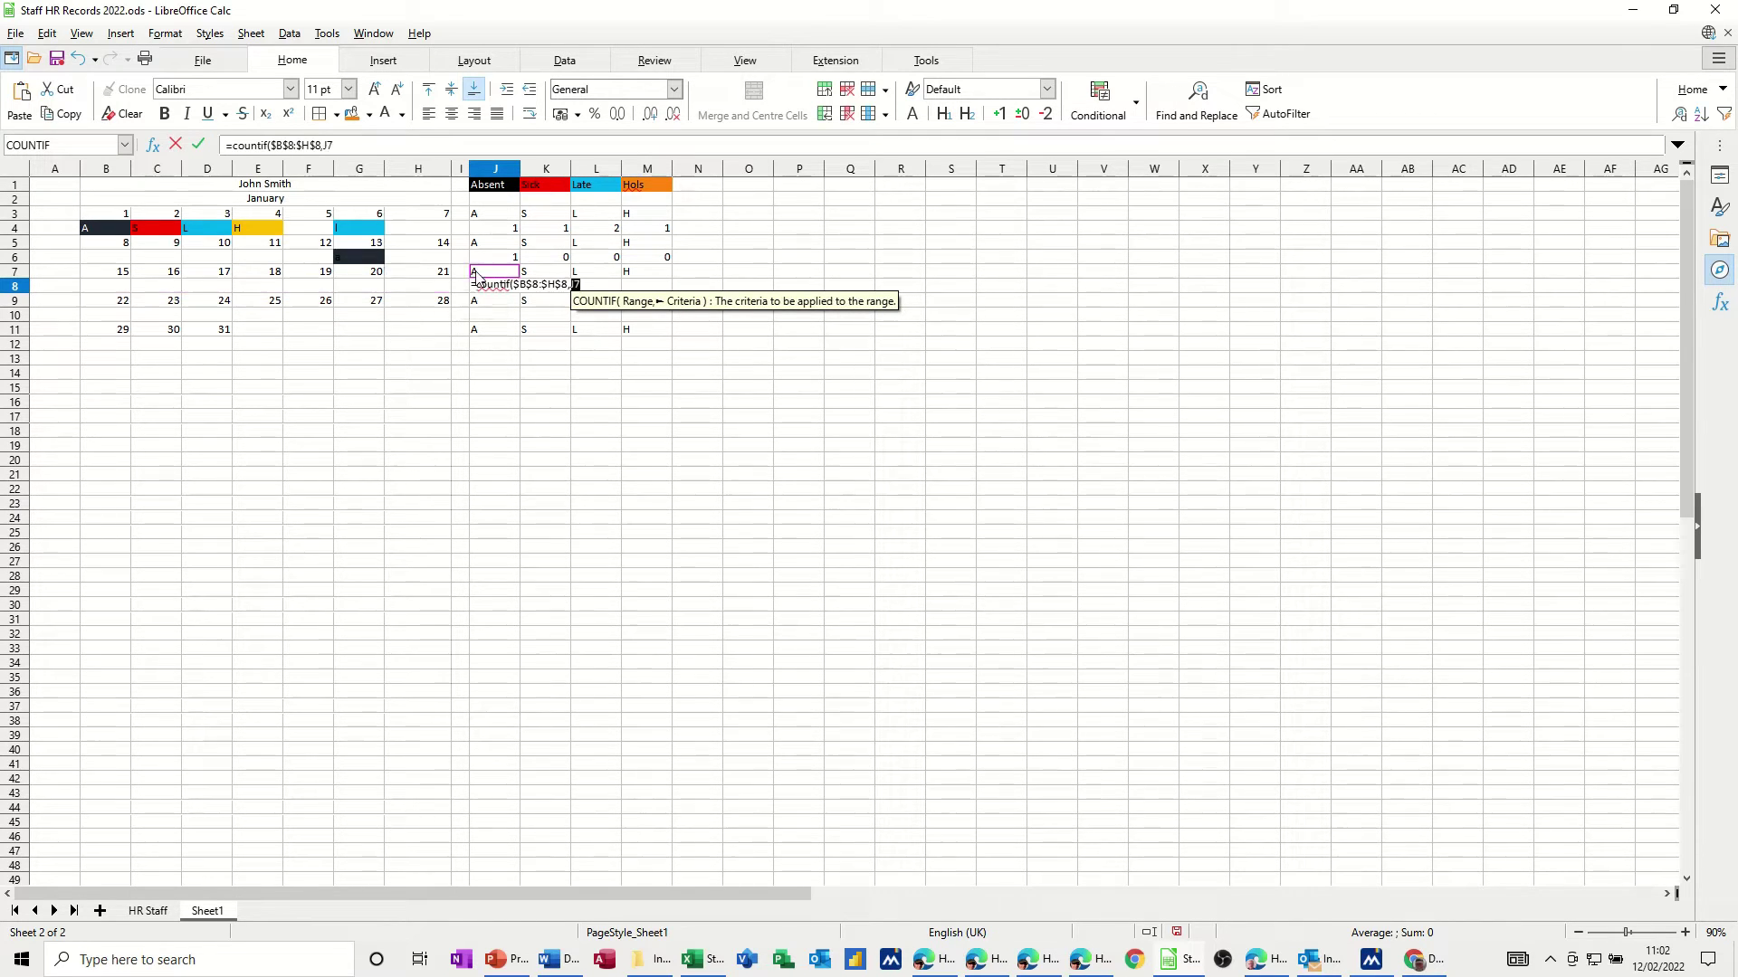
left_click(204, 147)
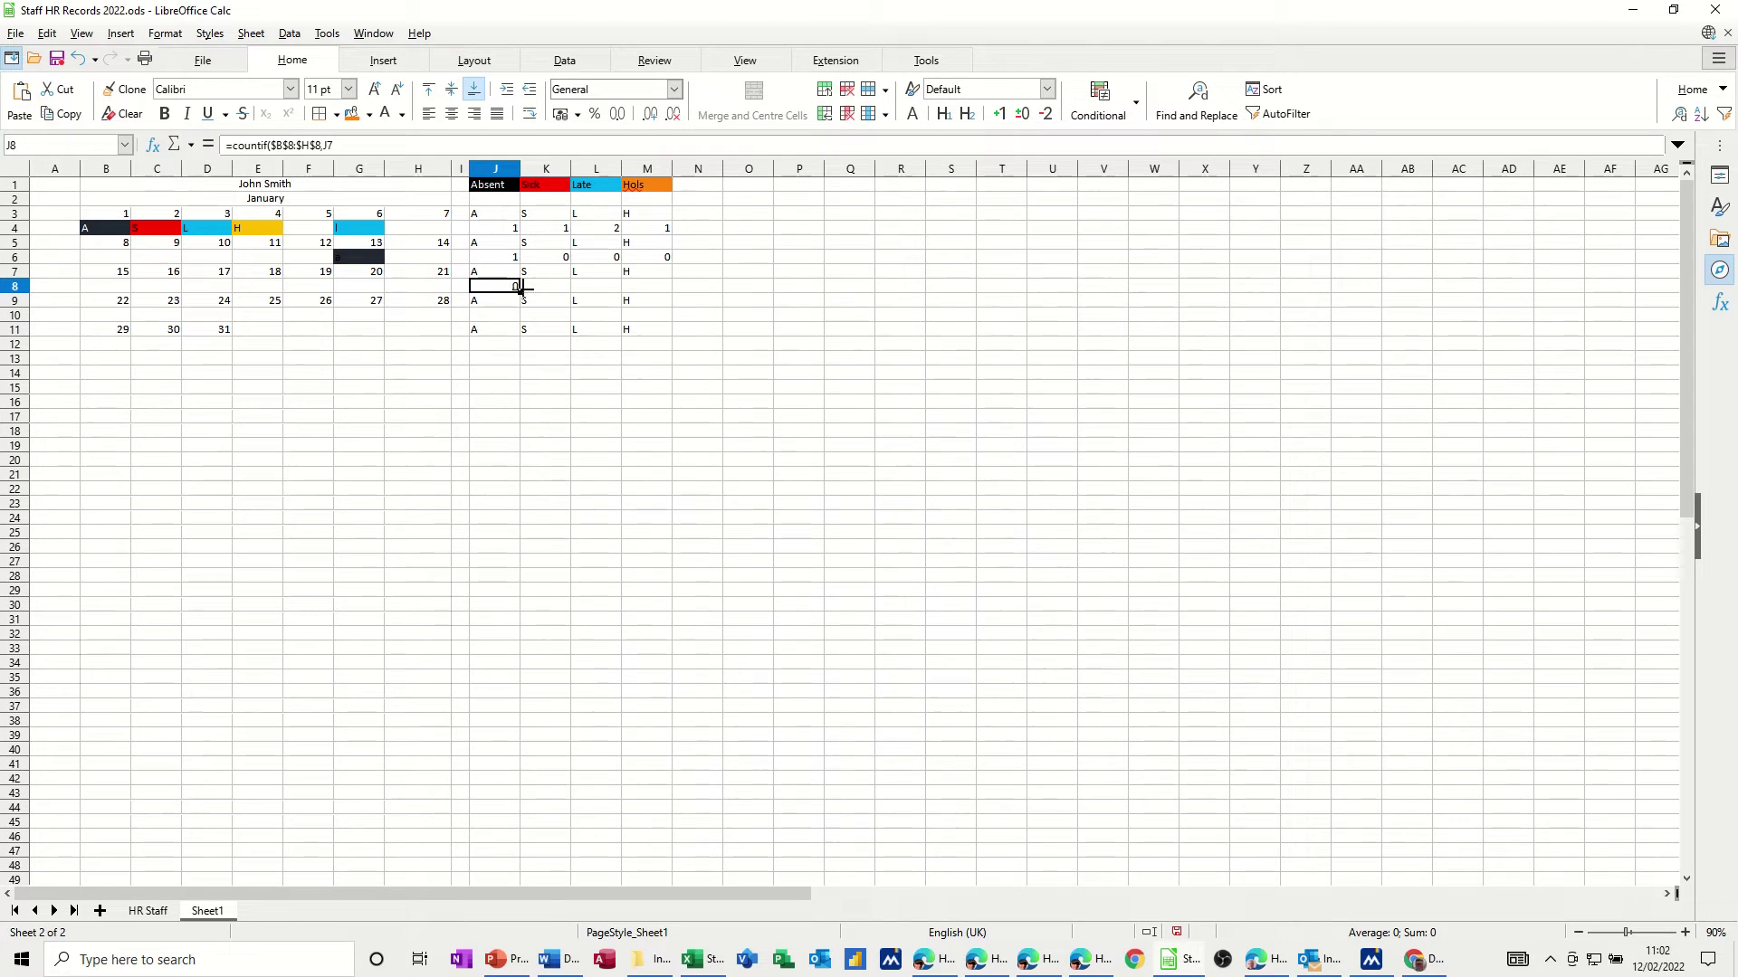
left_click_drag(518, 288, 666, 288)
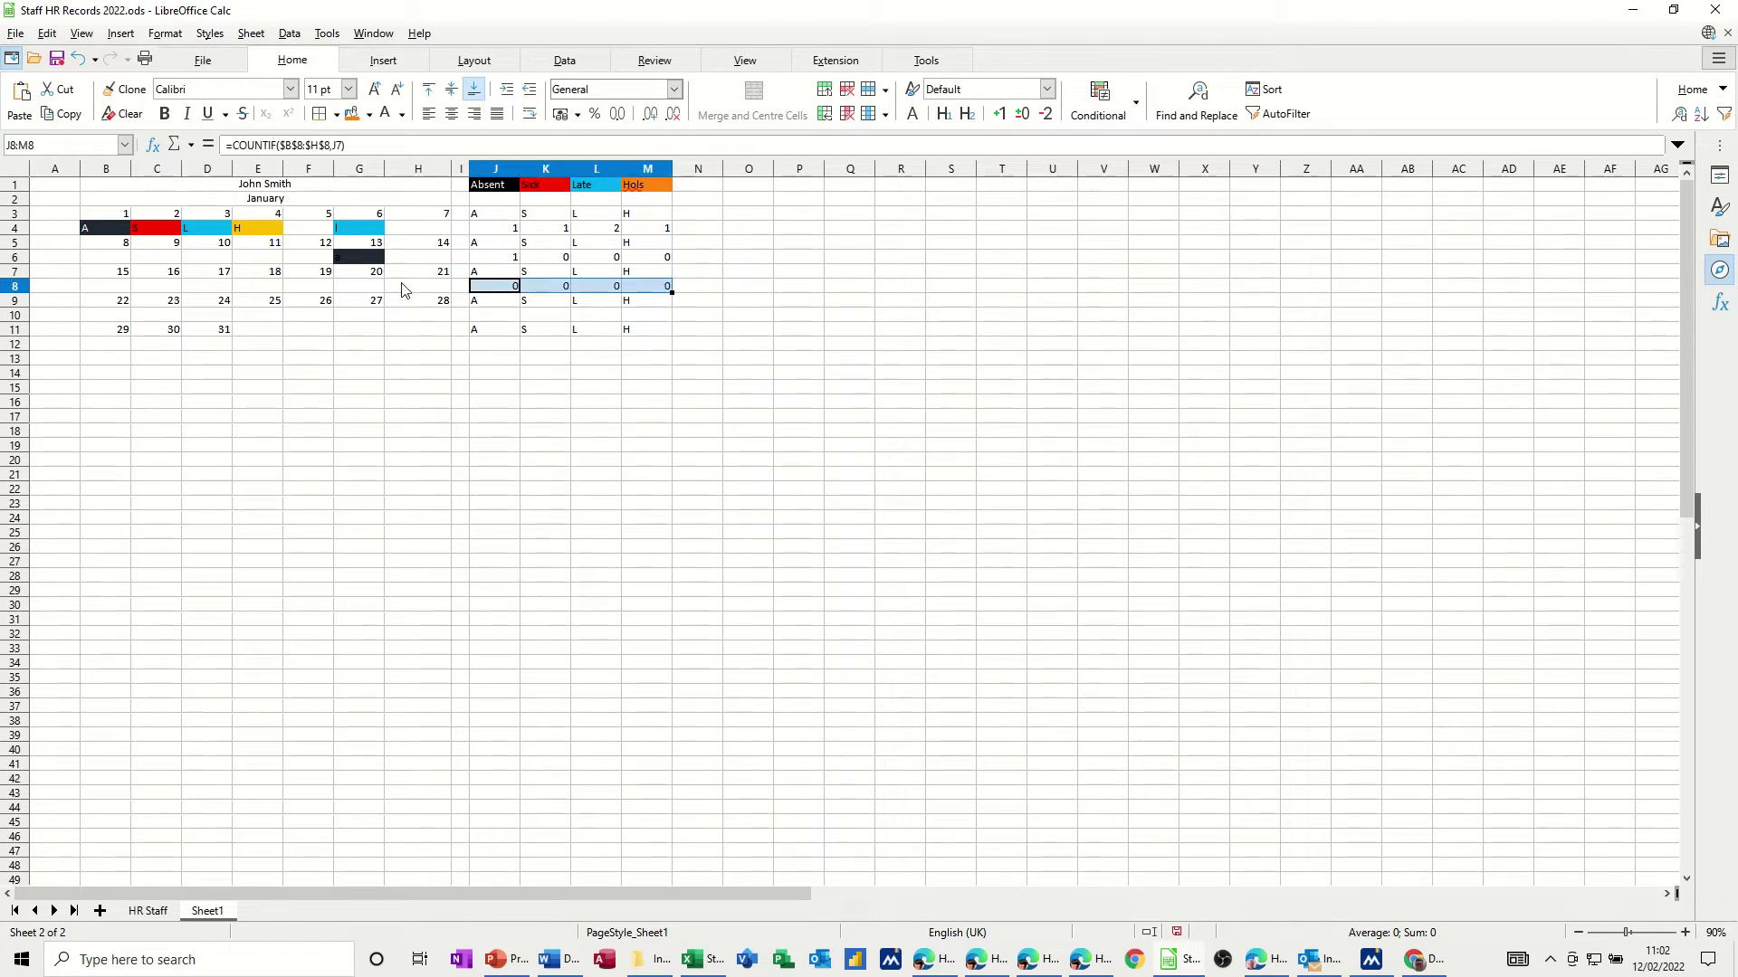
Step: Log a holiday (H) in E8 under day 18
left_click(261, 285)
type("h")
key("Return")
left_click(389, 350)
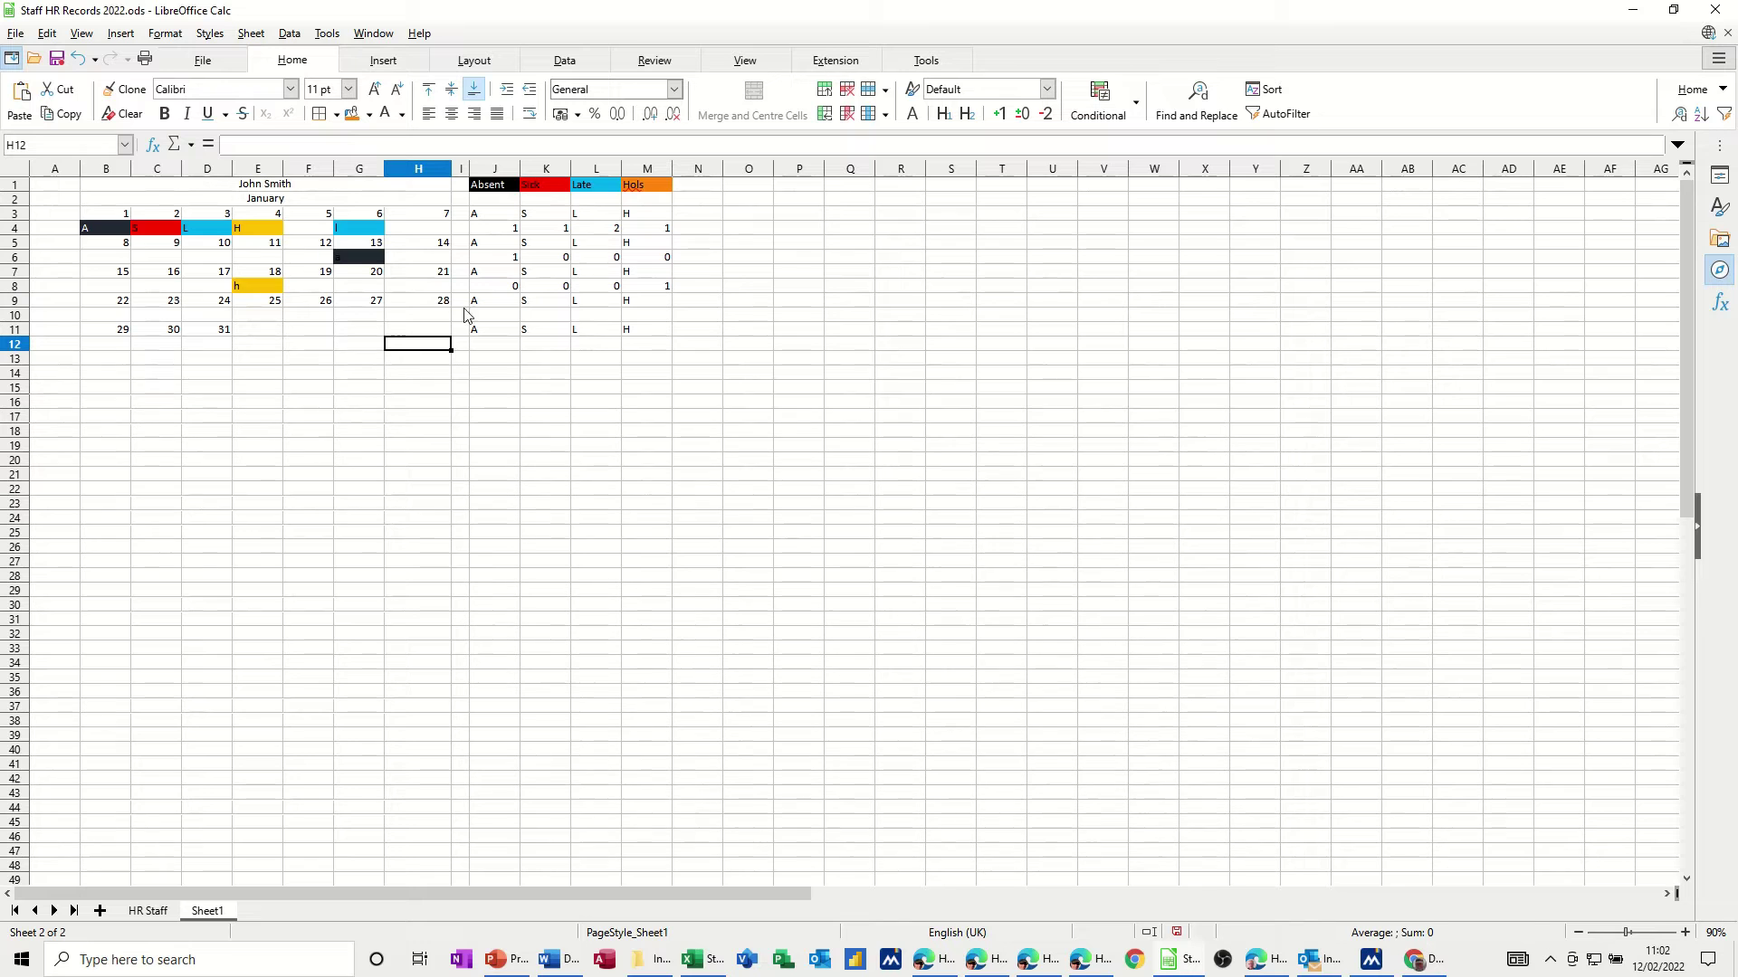
left_click(491, 318)
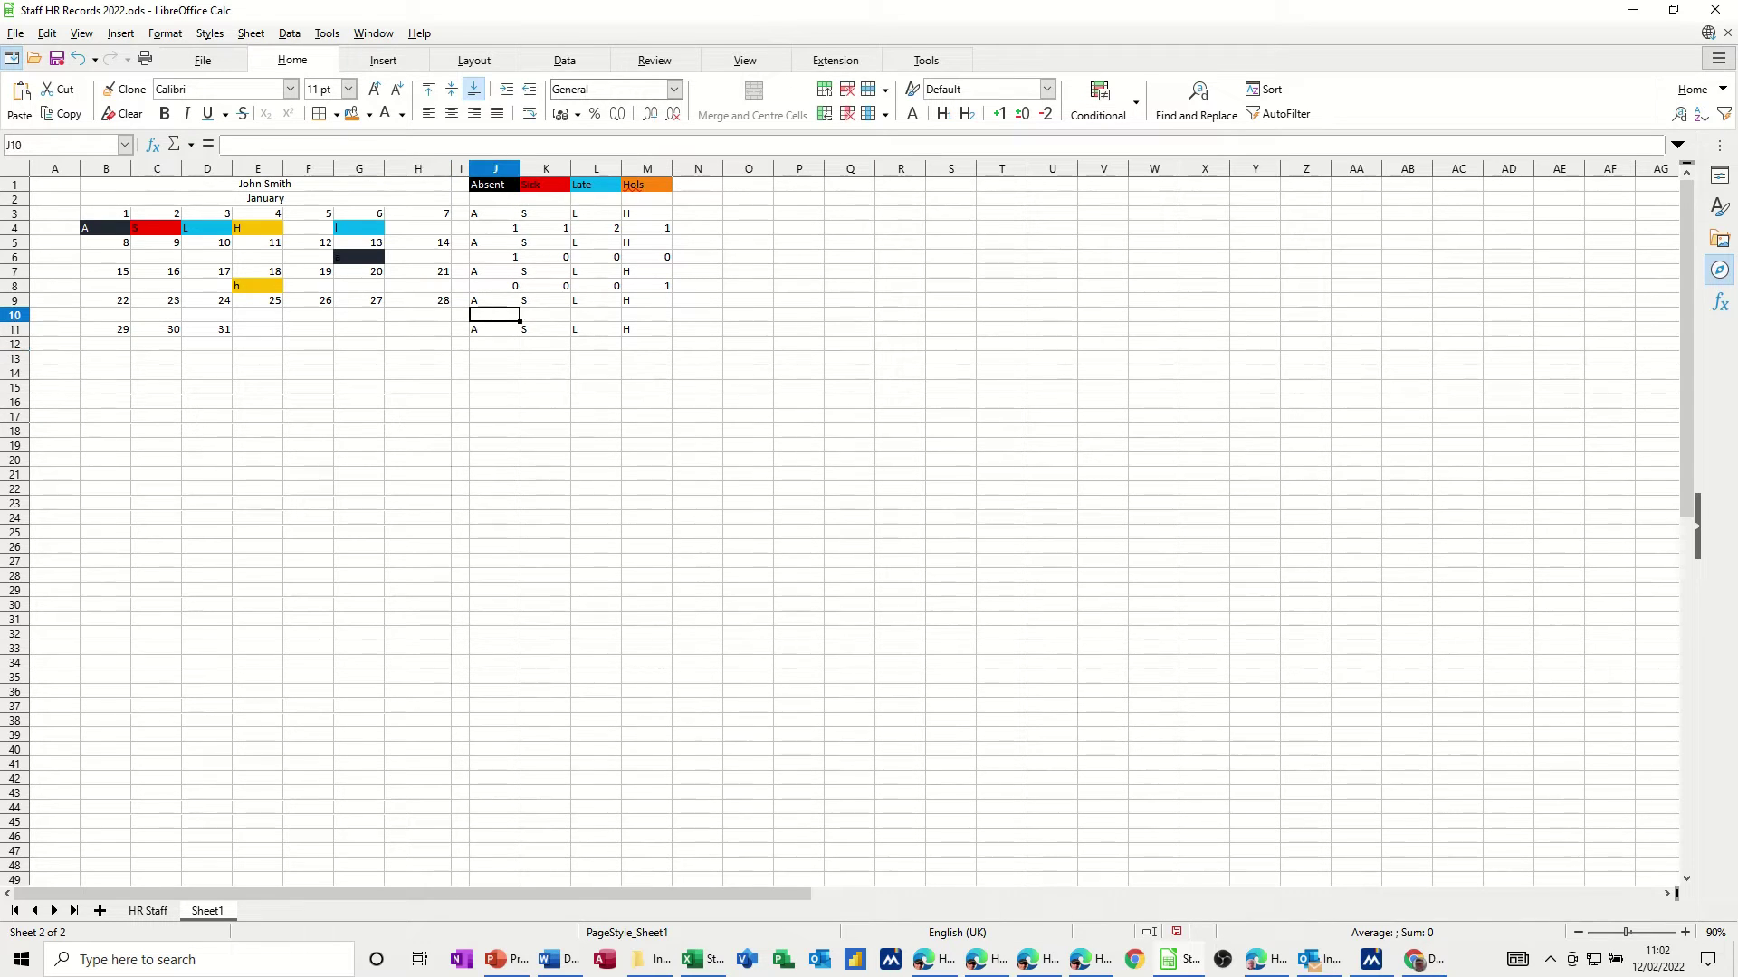
type("=c")
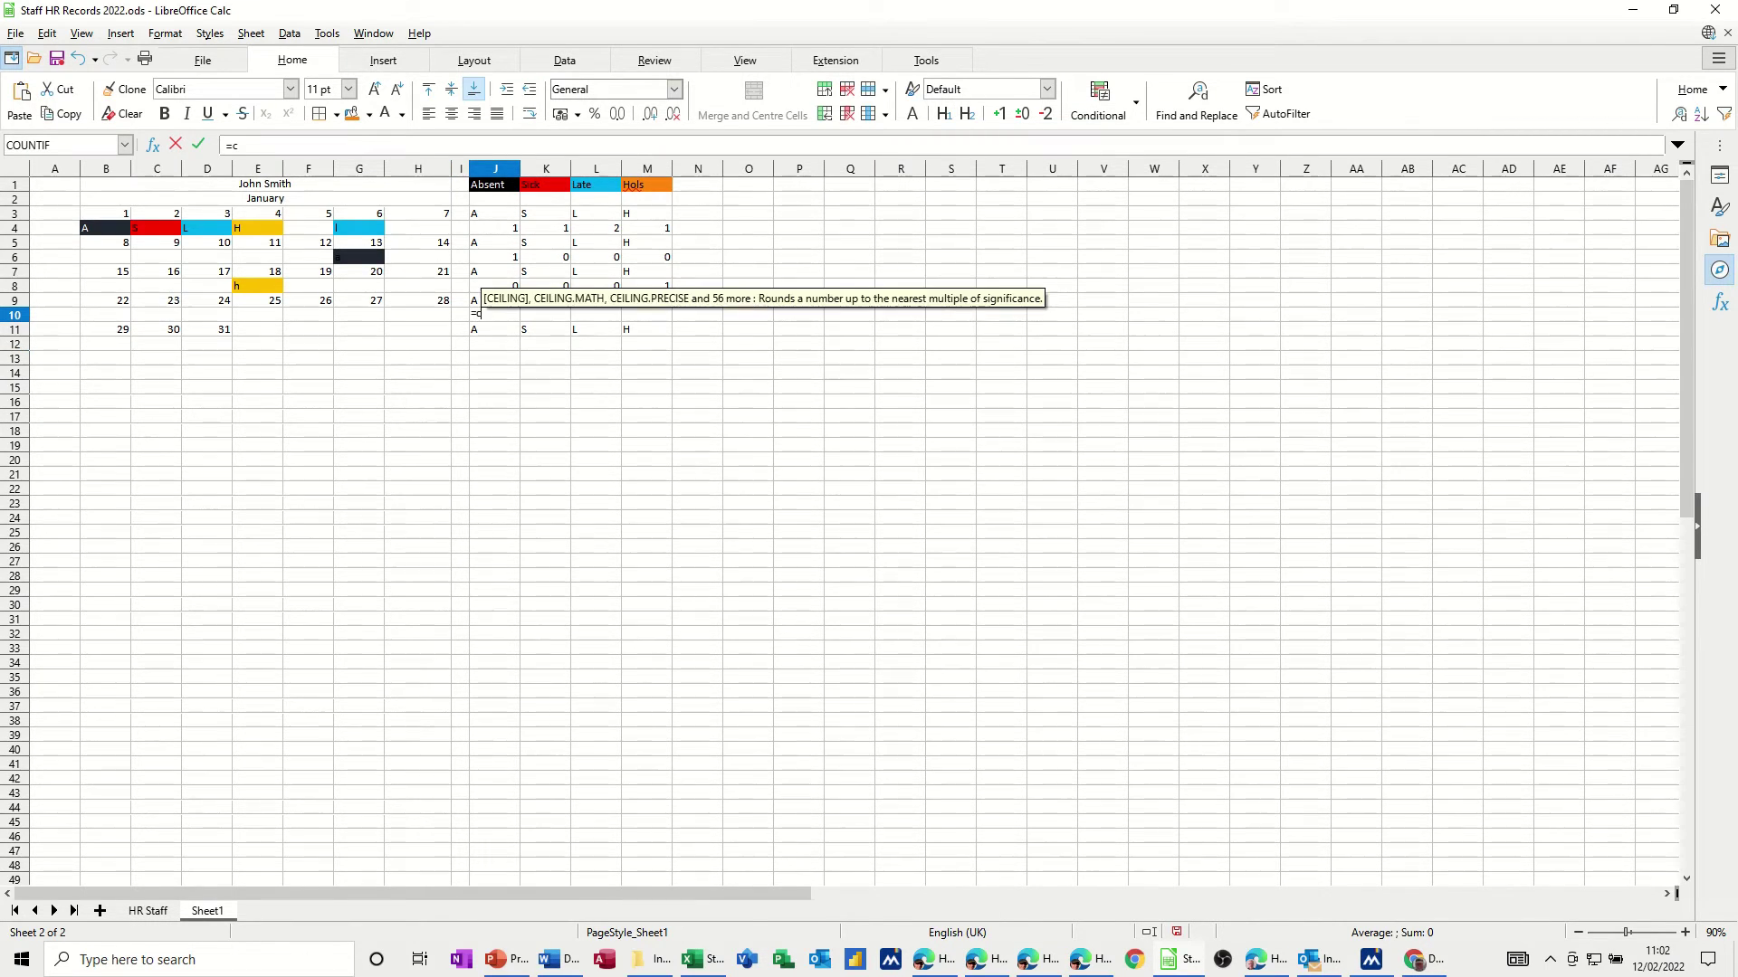
type("ountif(")
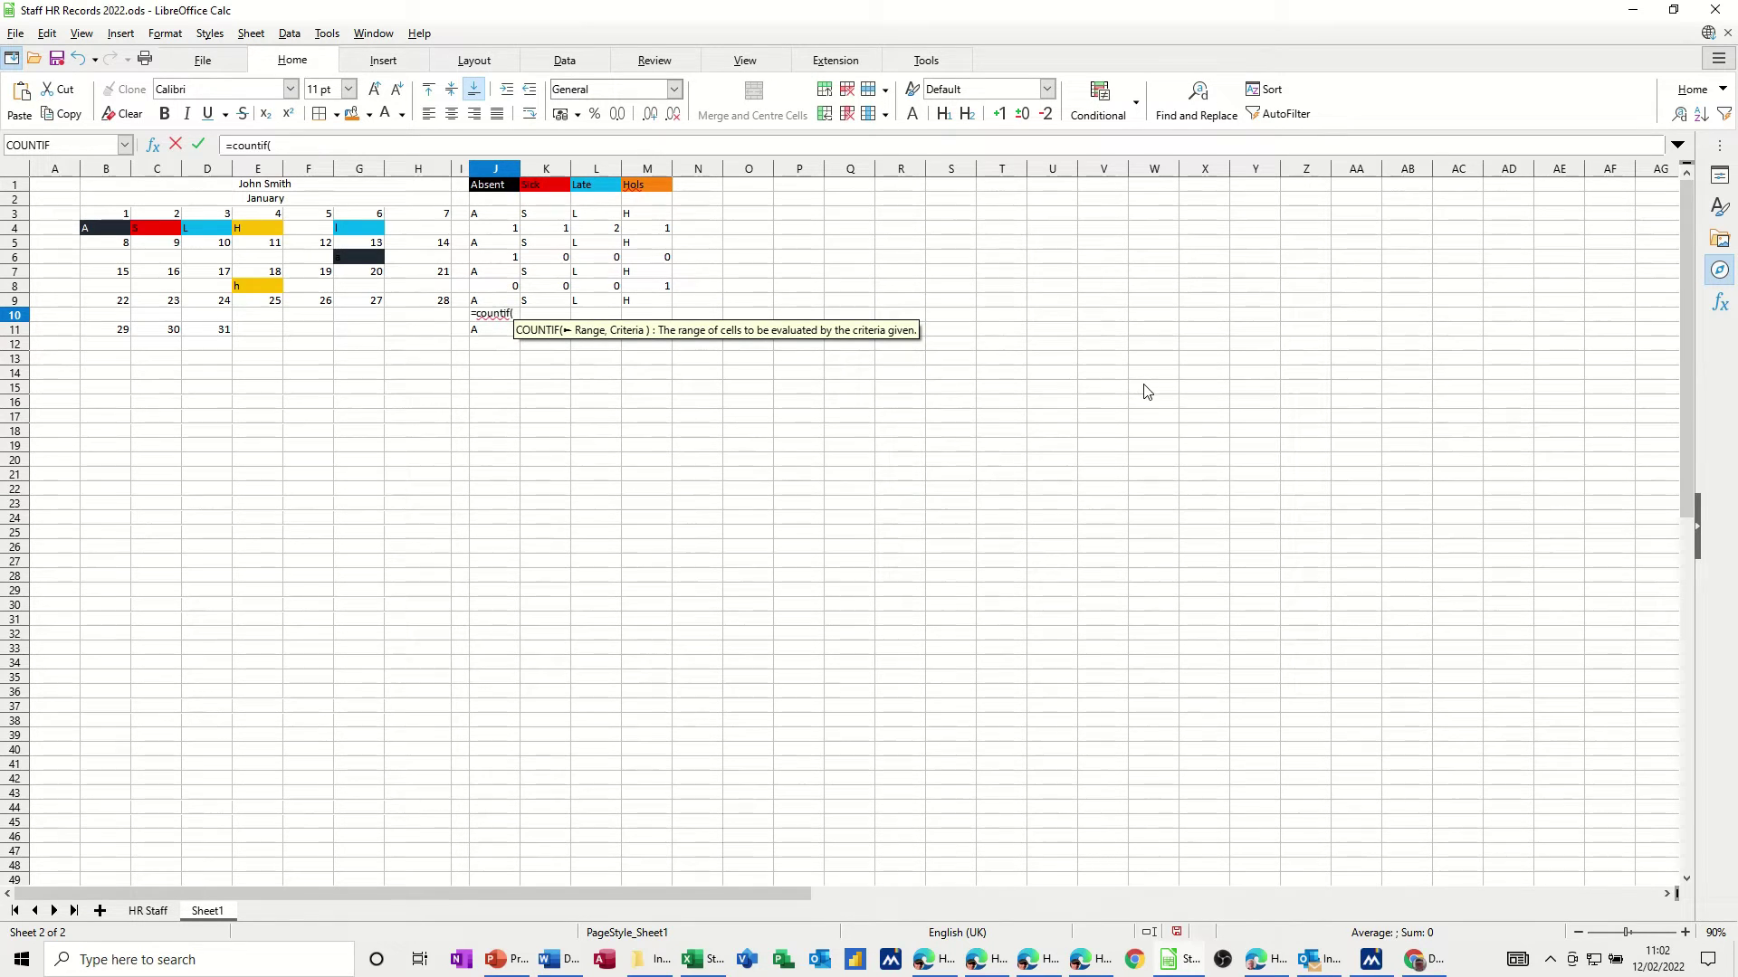
Step: Enter =COUNTIF(B10:H10,J9) in J10 and fill it across to M10
left_click_drag(109, 316, 408, 322)
type(",")
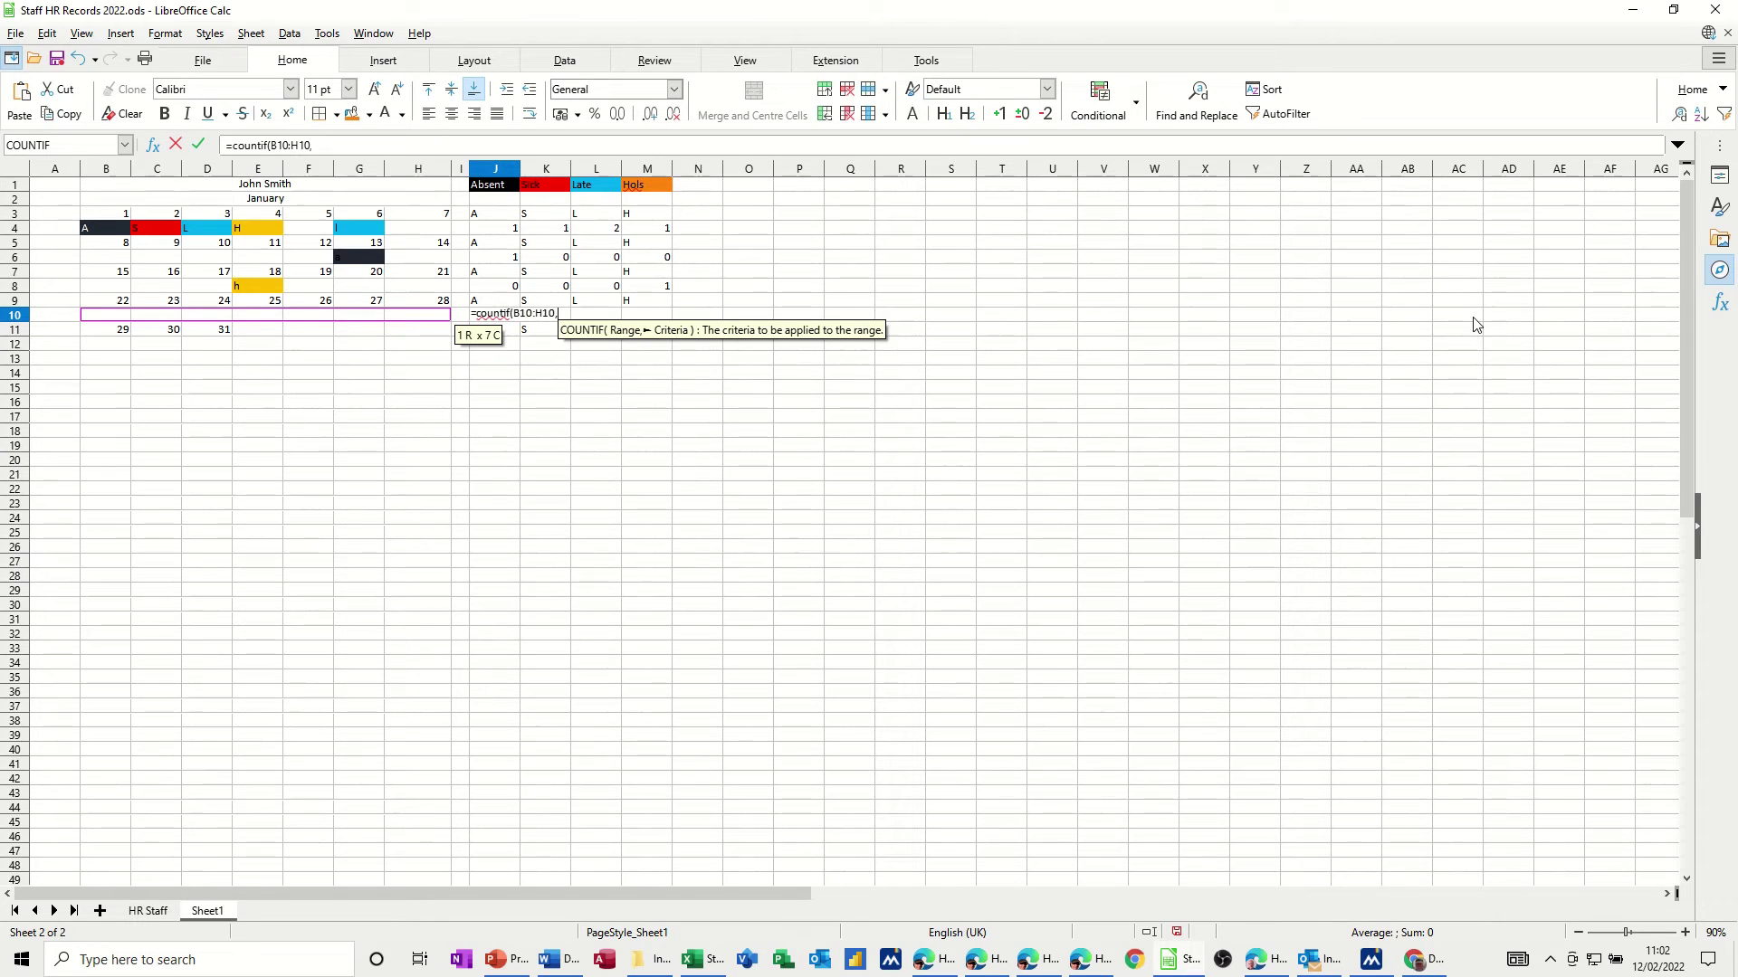
left_click(487, 302)
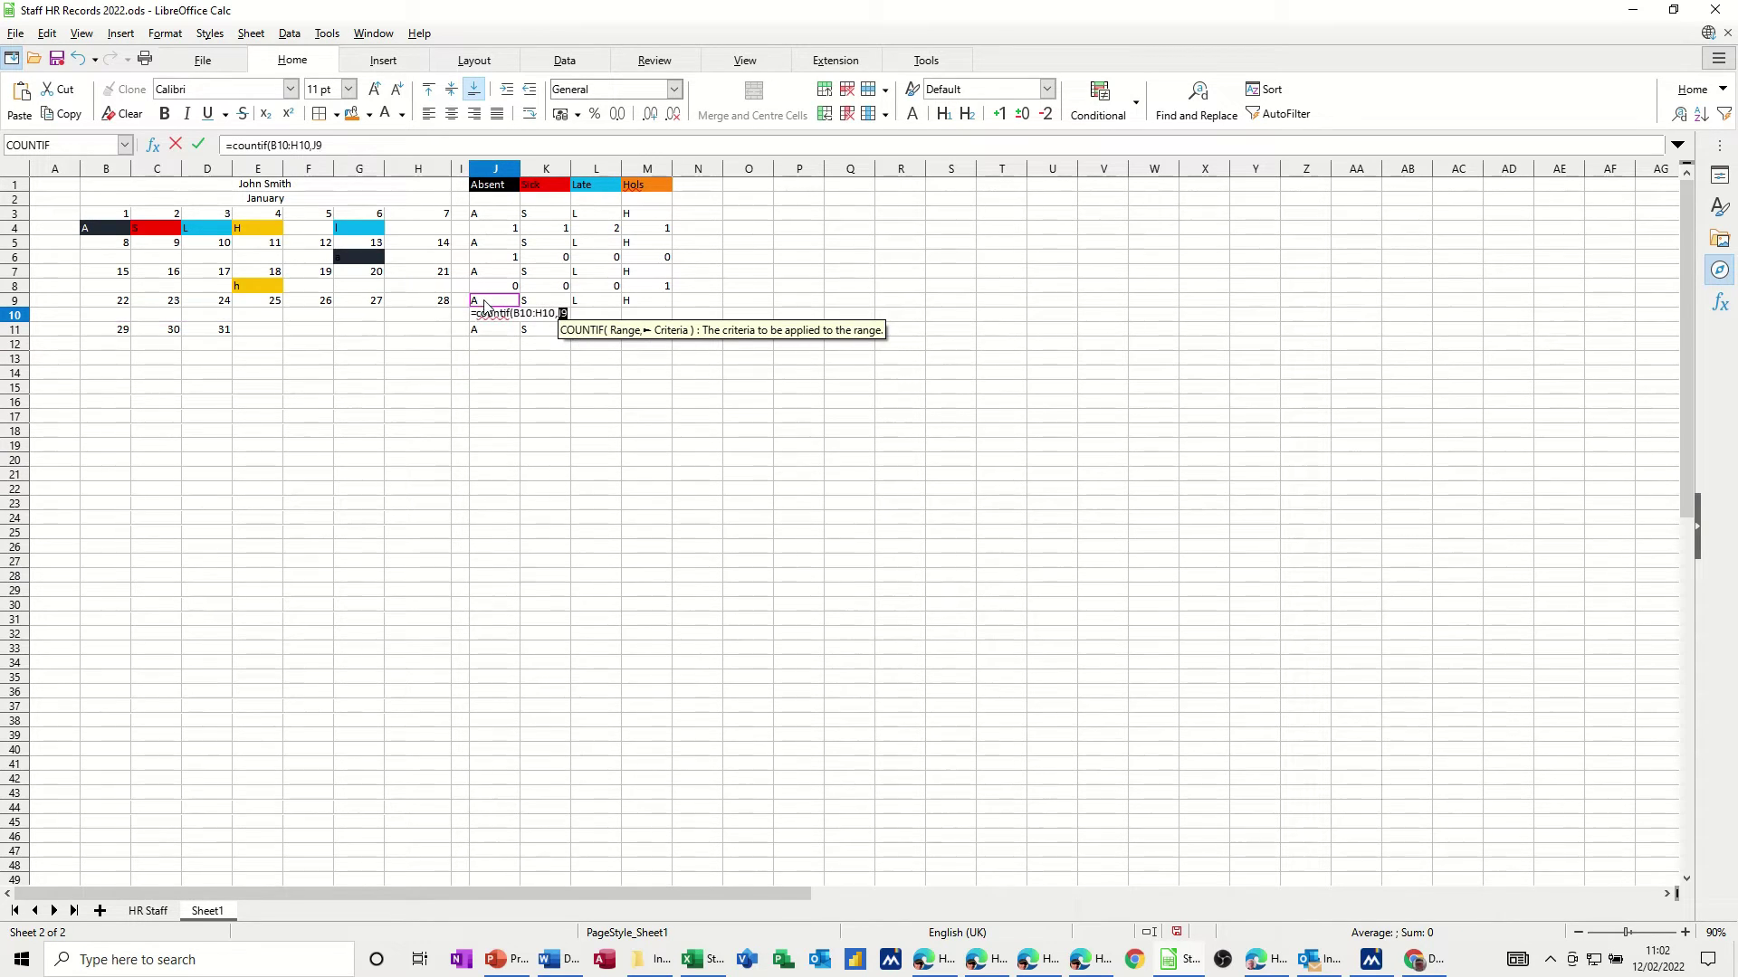
left_click(198, 144)
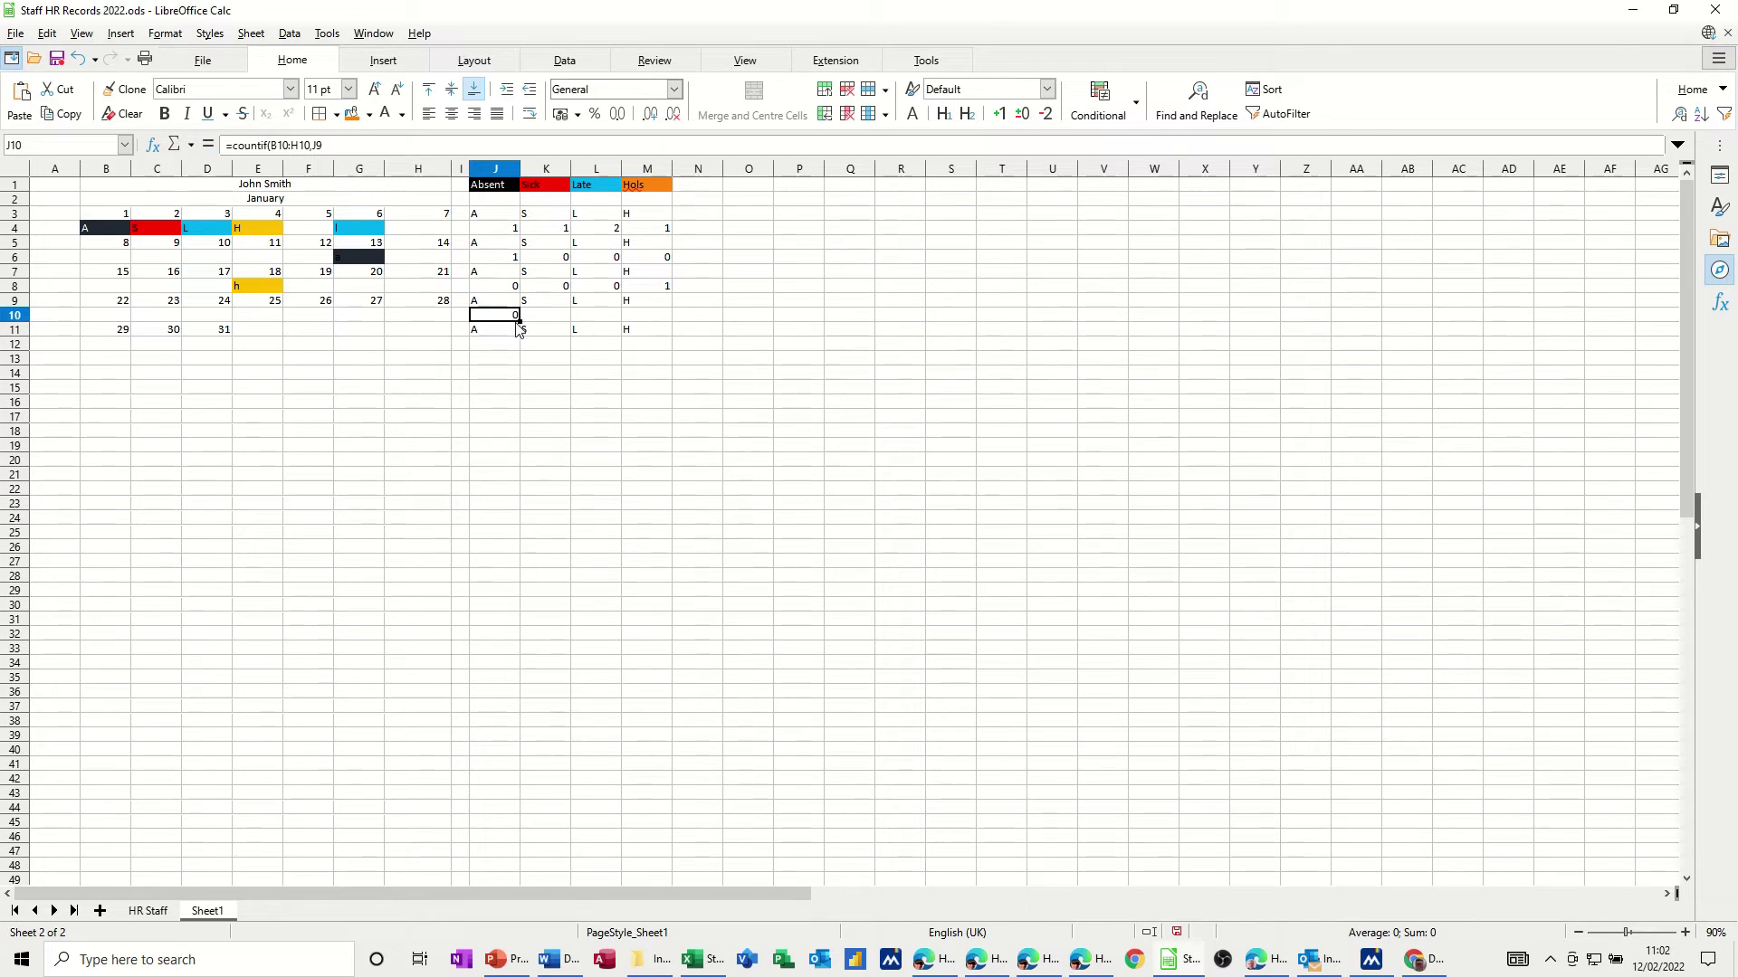
left_click_drag(521, 320, 666, 319)
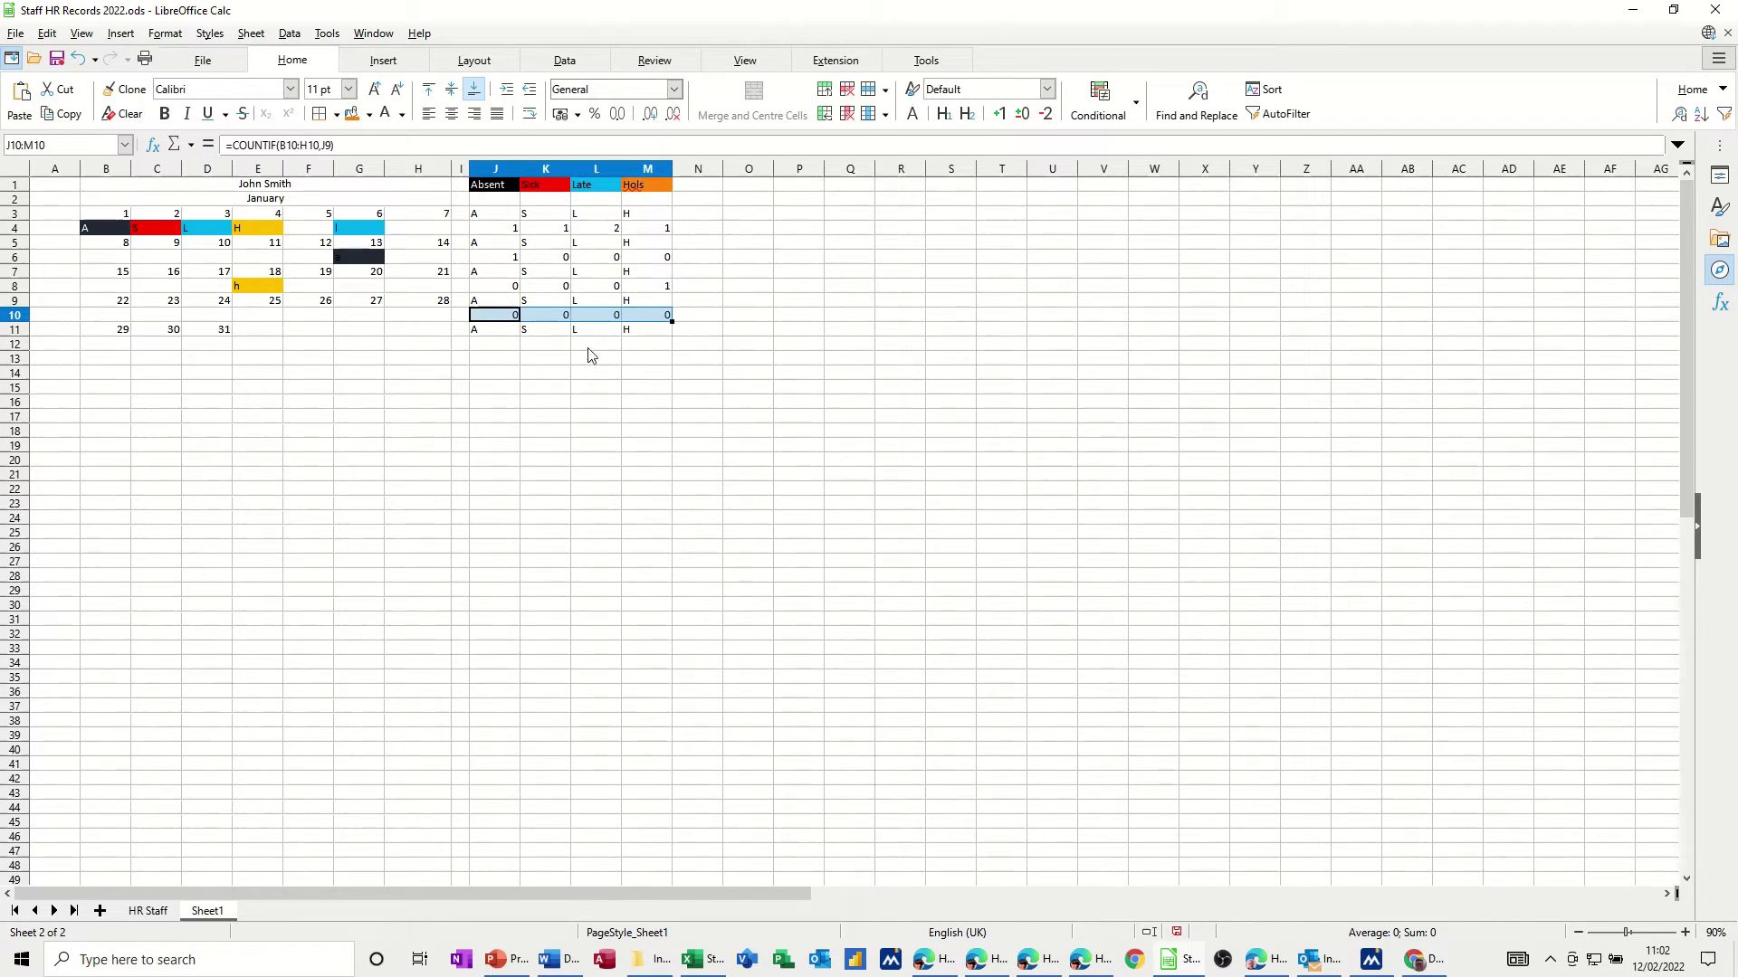
Step: Enter =COUNTIF($B$12:$D$12,J11) in J12 and fill it across to M12
left_click(490, 345)
type("=")
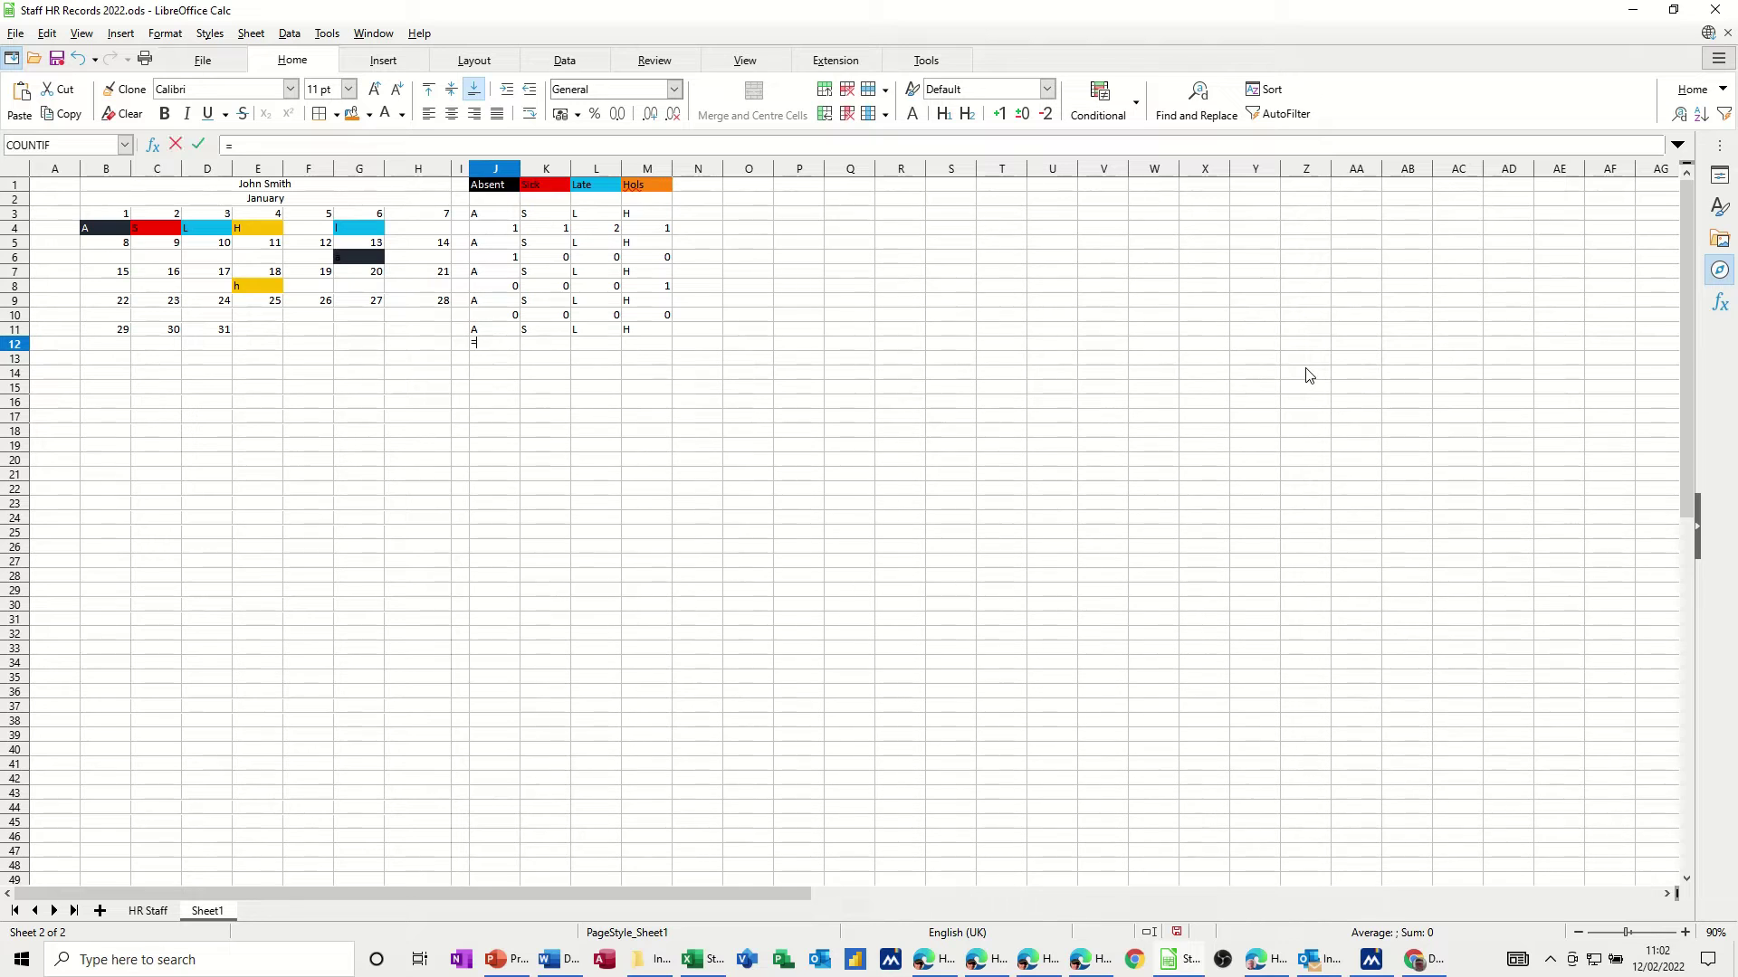
type("countif")
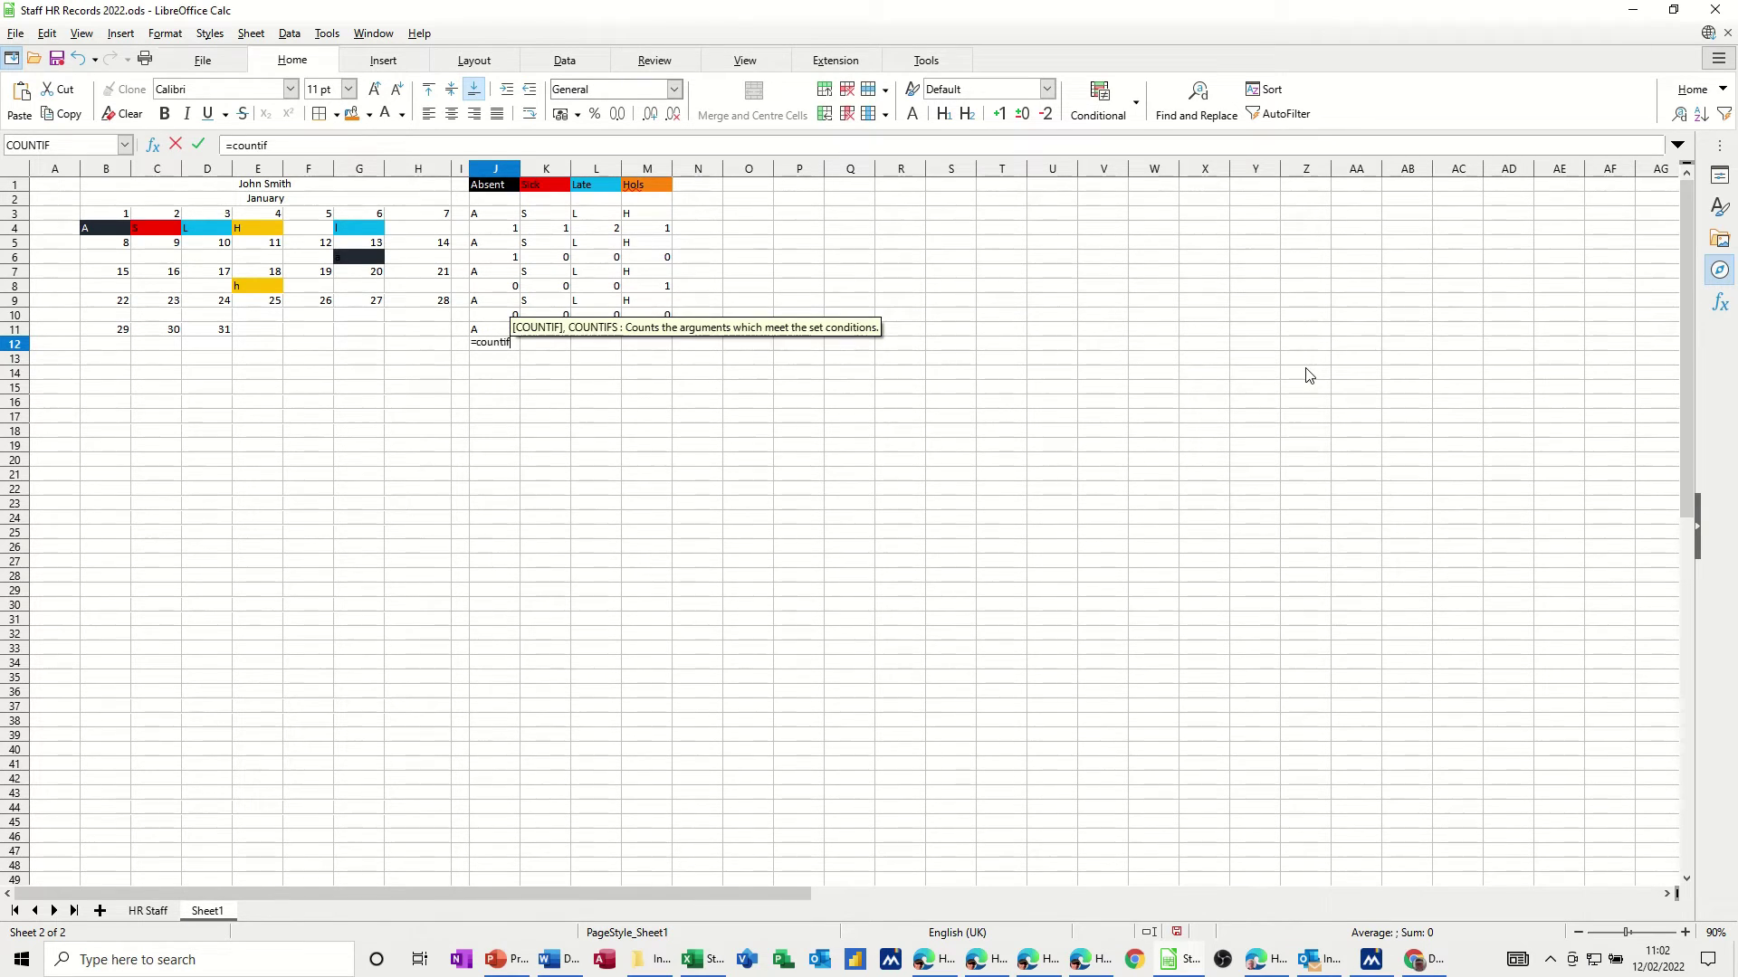
type("(")
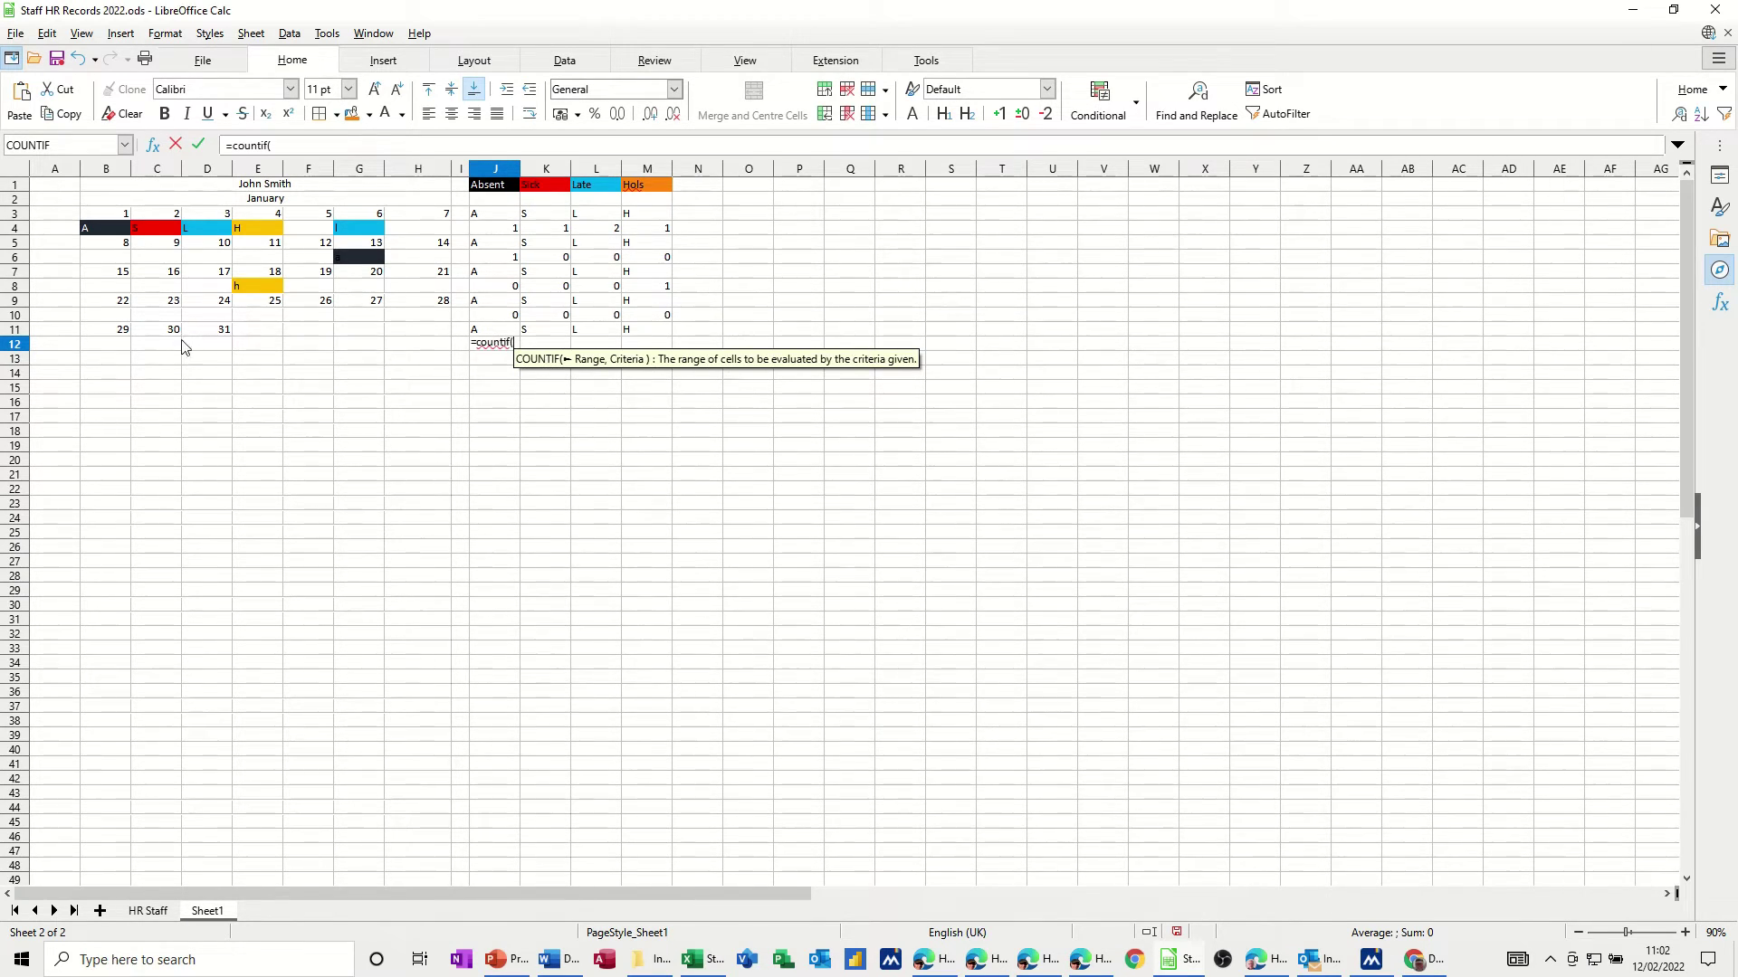
left_click_drag(109, 349, 220, 350)
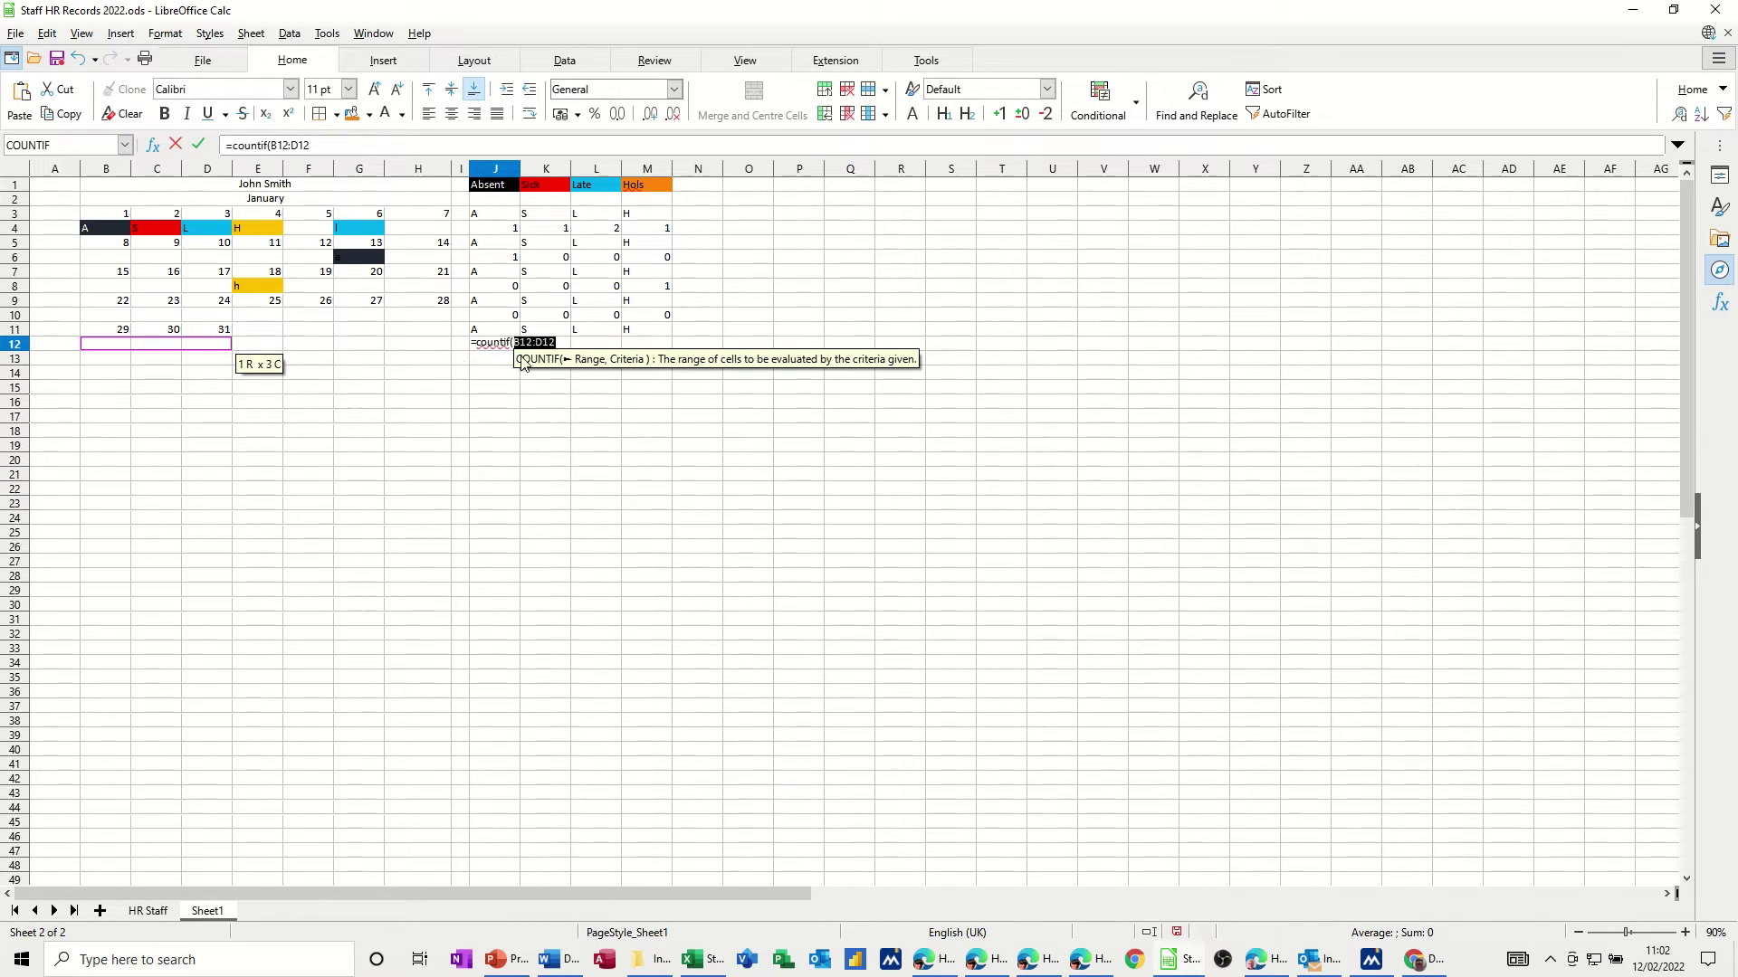
key("F4")
type(",")
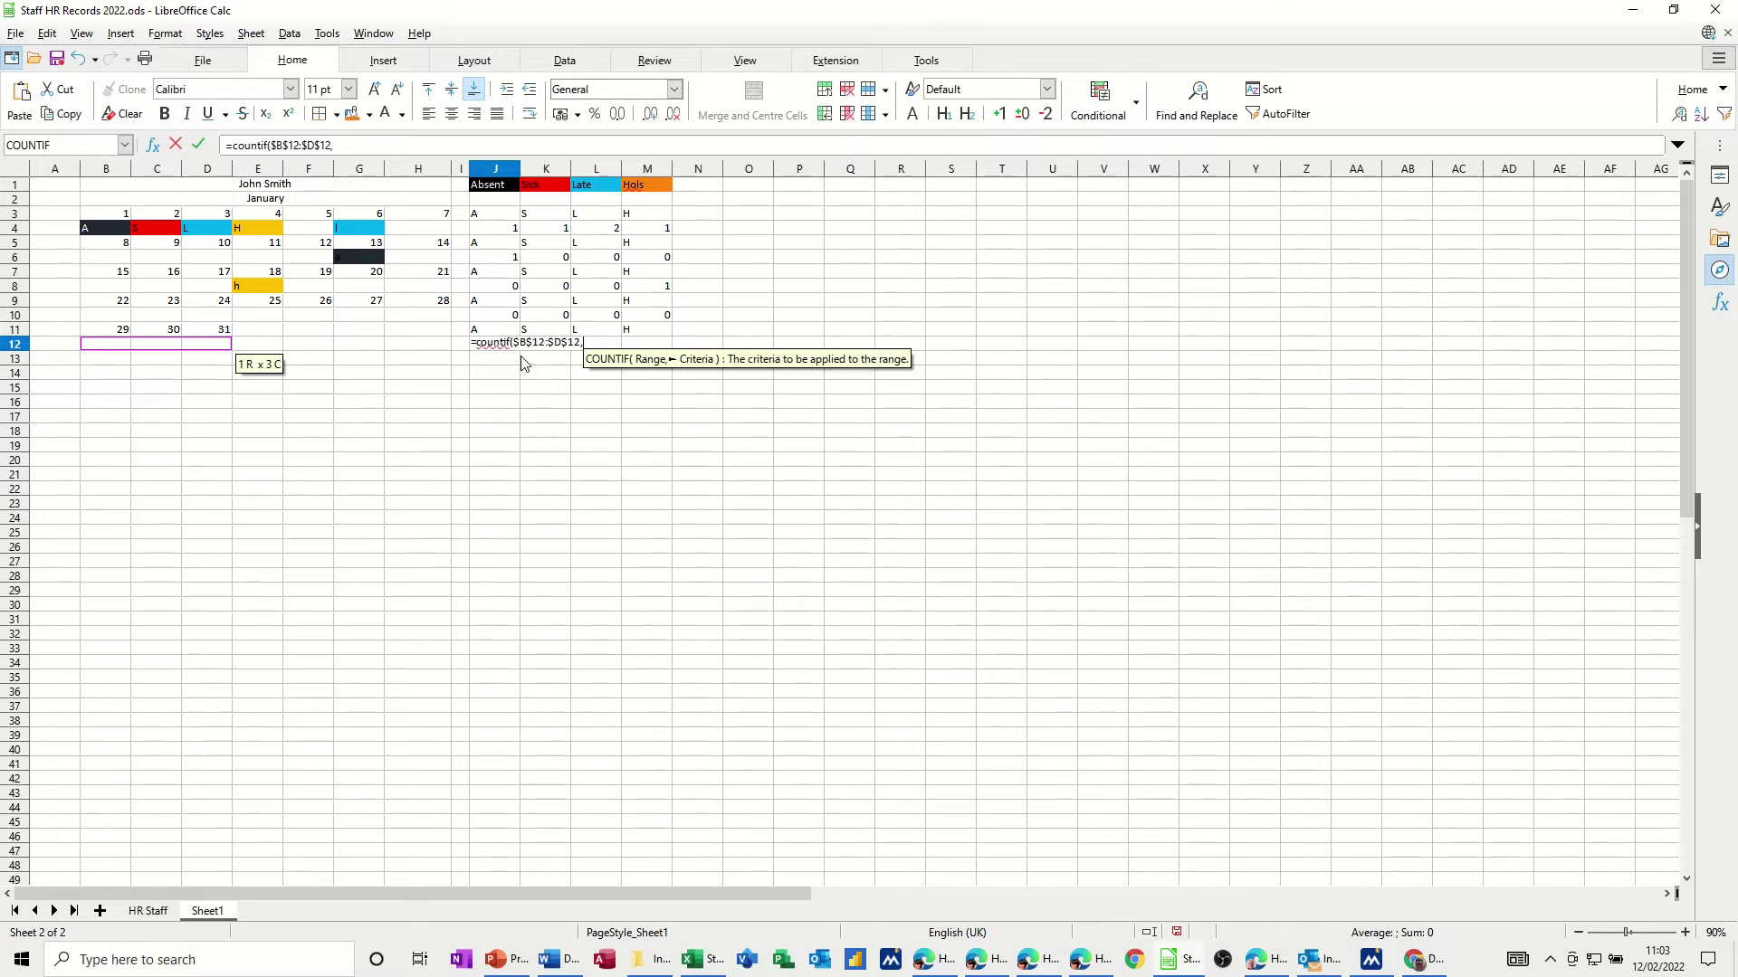
left_click(477, 331)
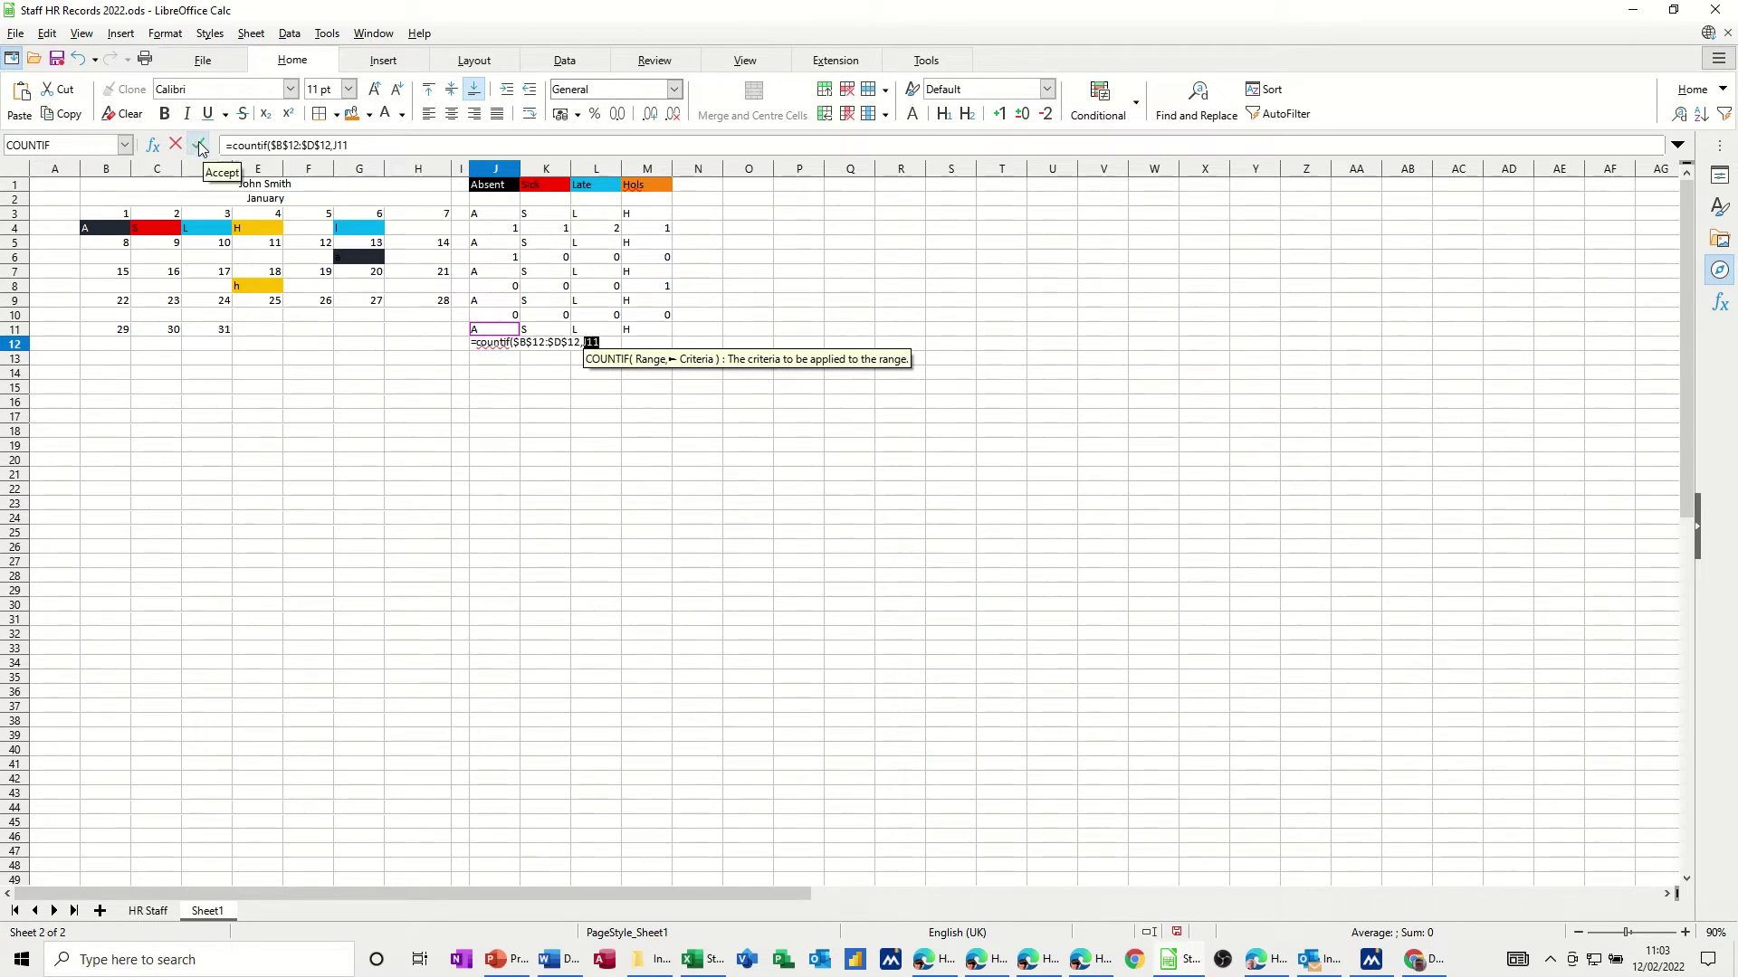
left_click(198, 144)
mouse_move(519, 351)
left_mouse_down()
mouse_move(655, 356)
mouse_move(633, 357)
left_mouse_up()
Step: Mark days 23 and 30 as Late by entering L in C10 and C12
left_click(172, 317)
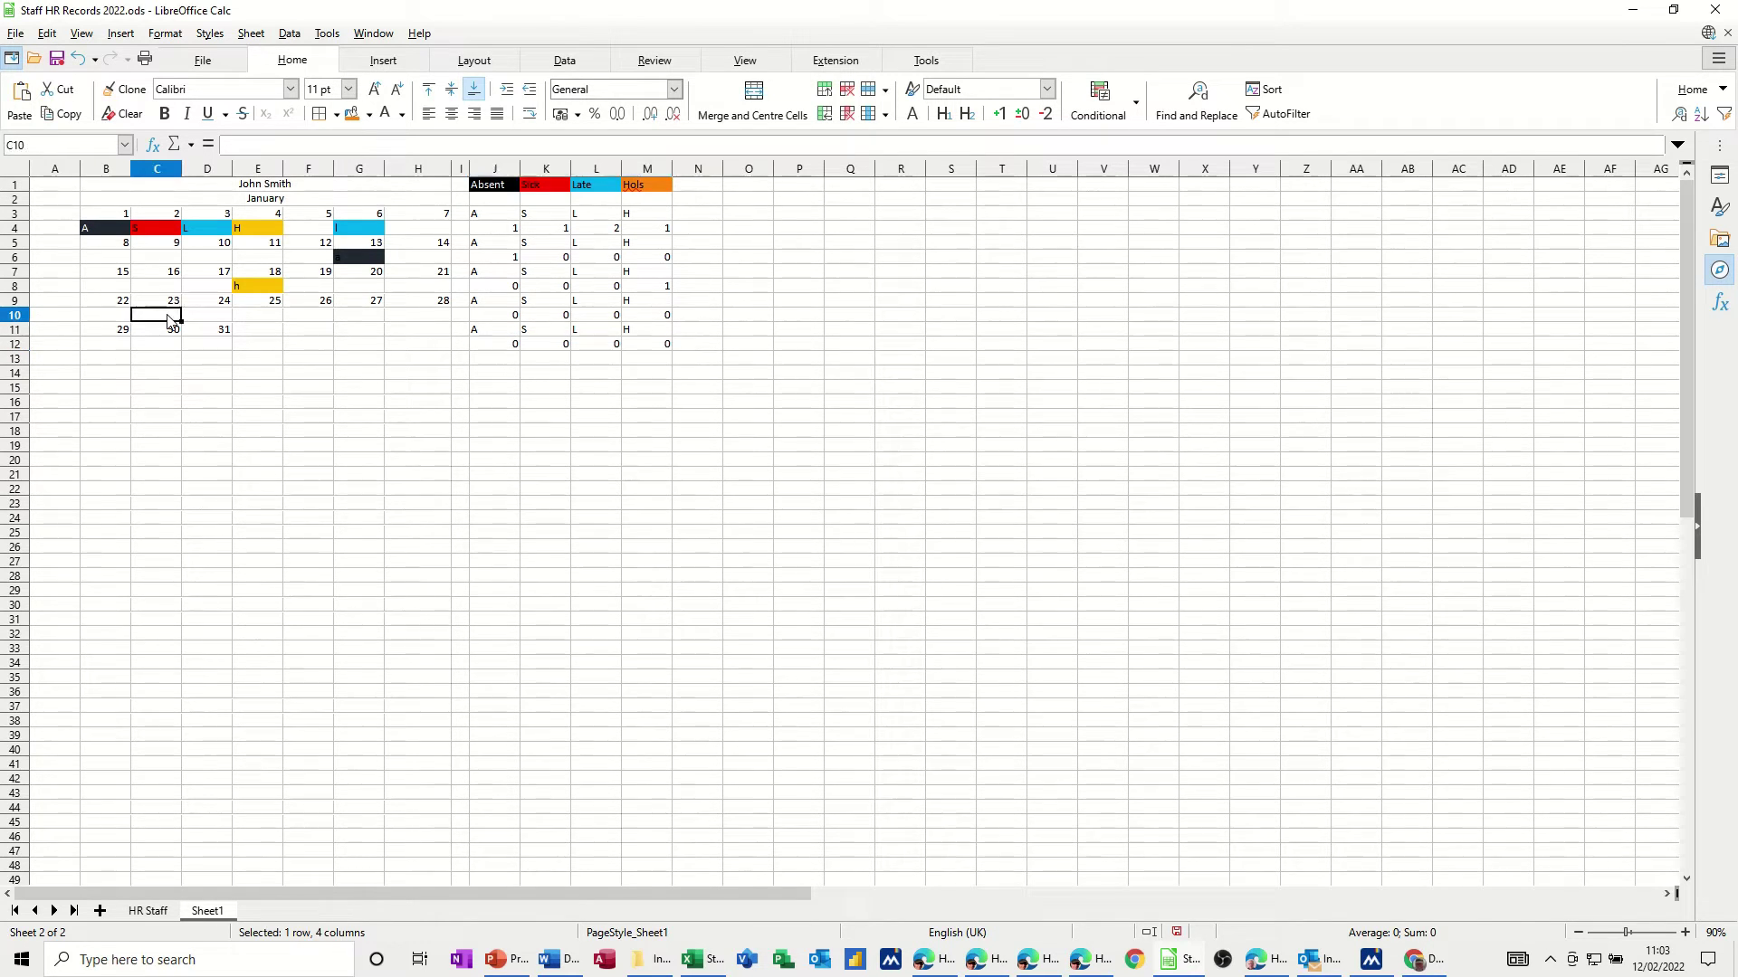
double_click(173, 317)
left_click(171, 348)
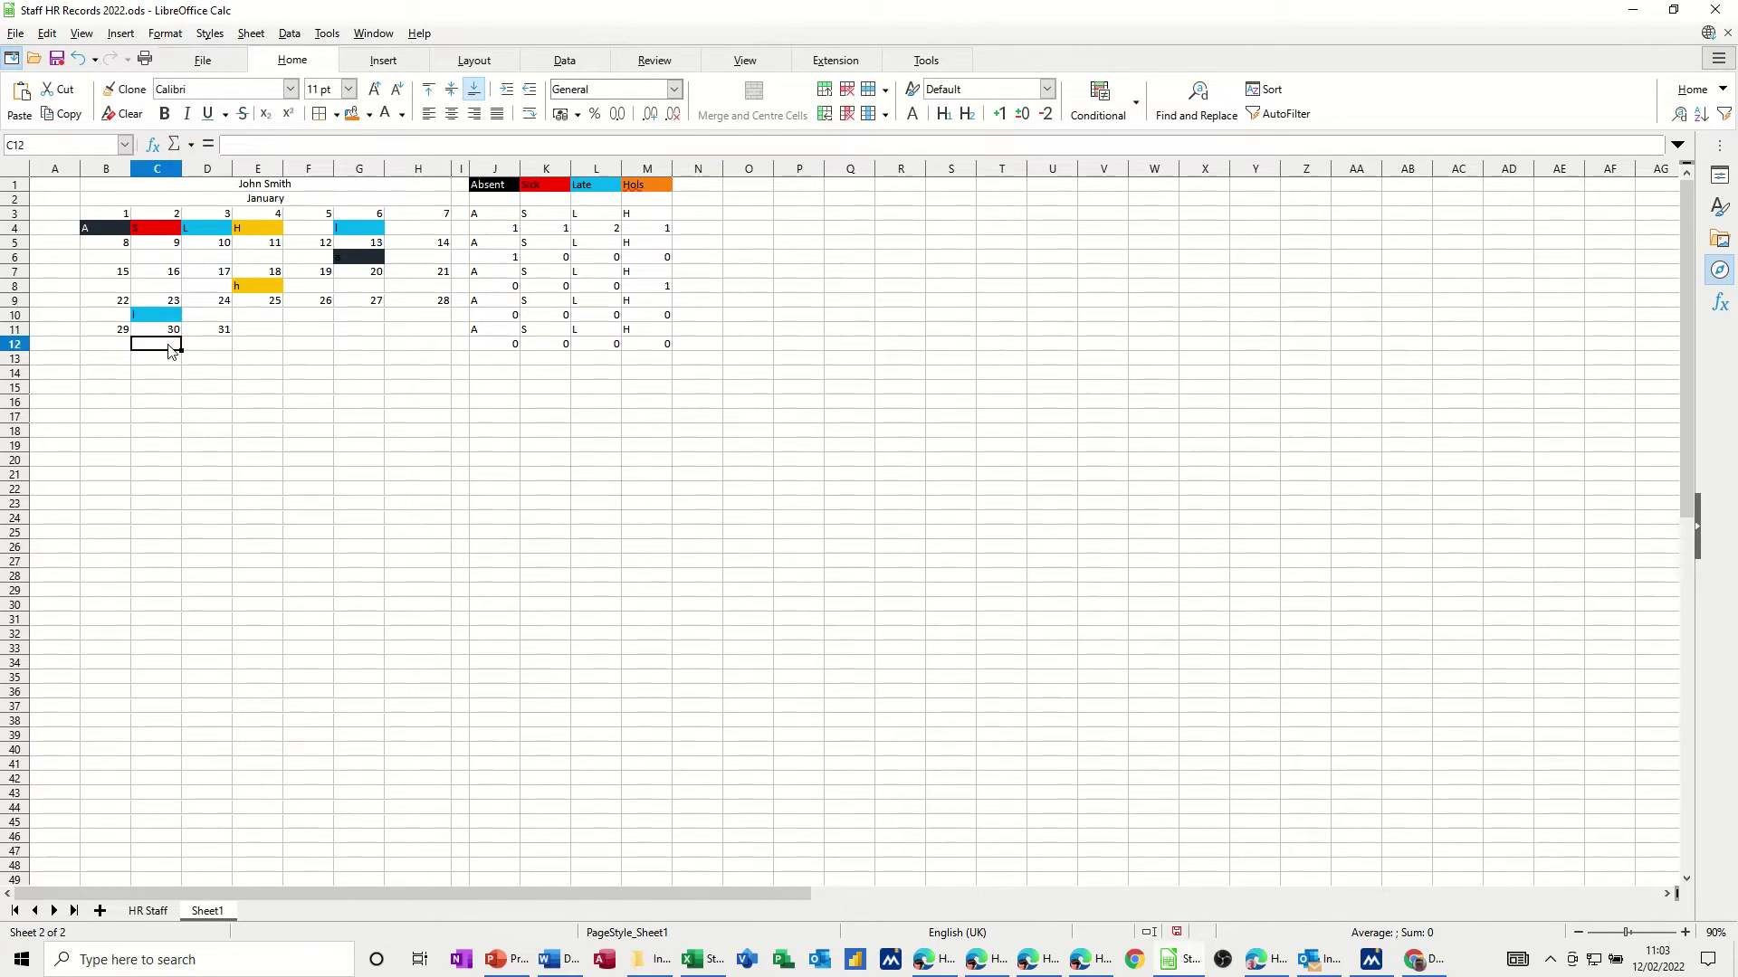
type("l")
left_click(178, 375)
left_click(160, 322)
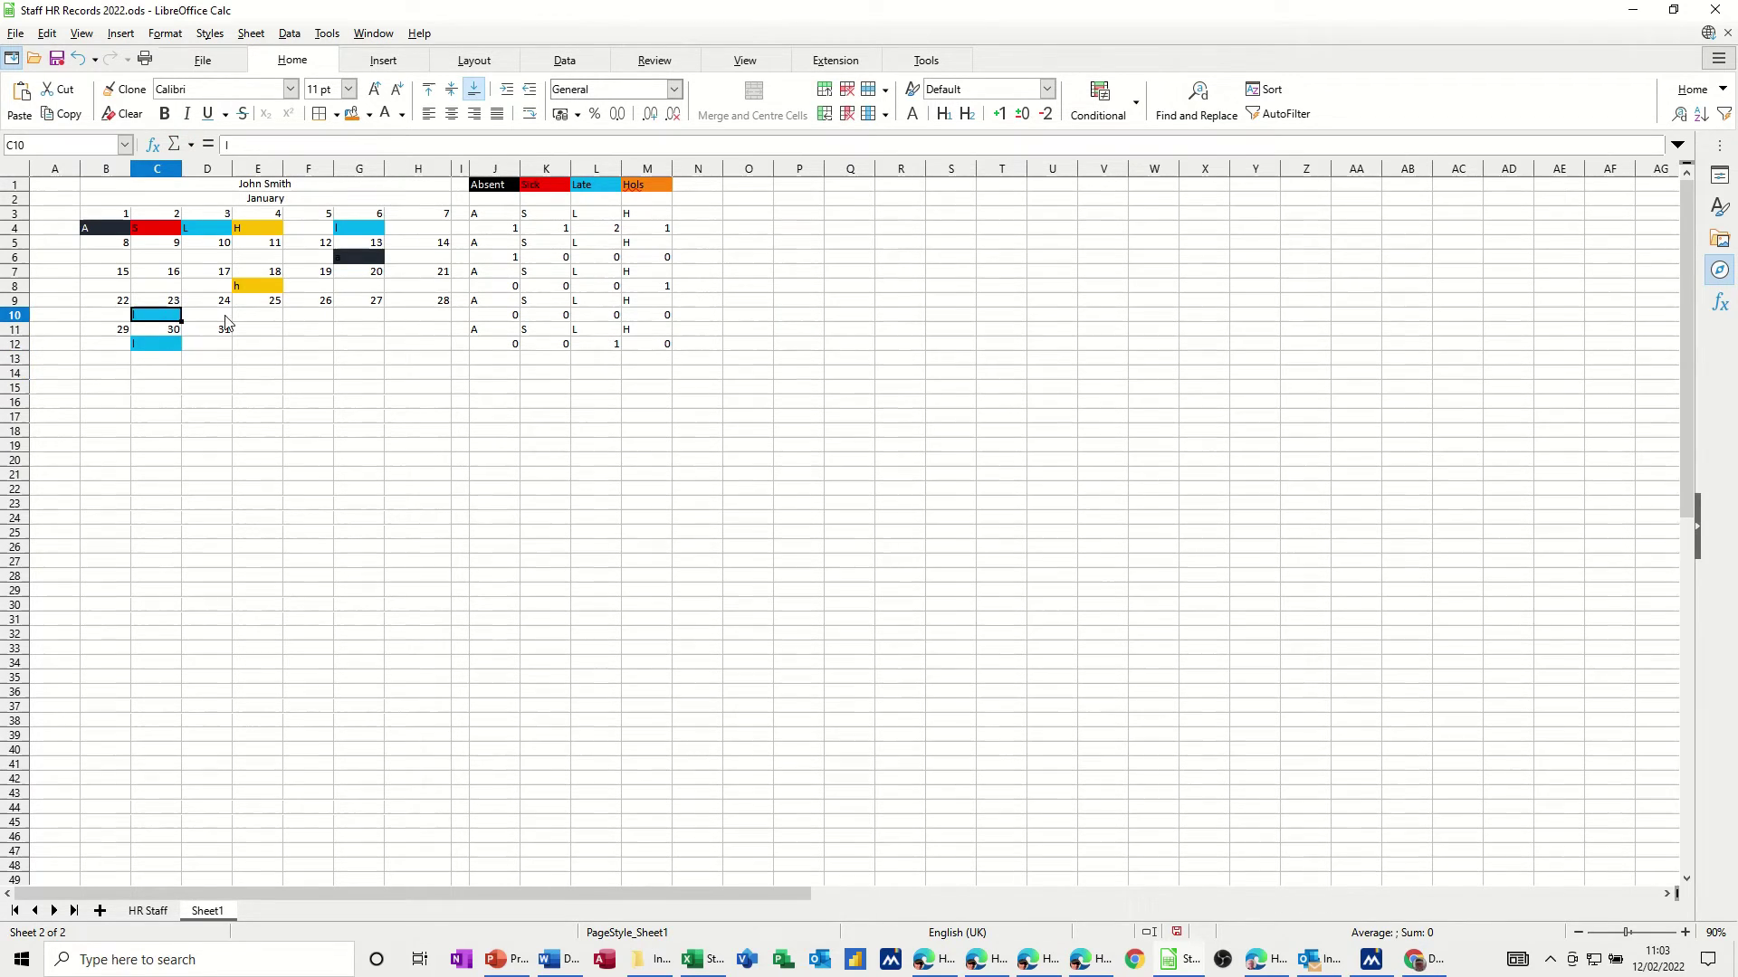
Step: Correct J10 to =COUNTIF($B$10:$H$10,J9) and refill it across to M10
left_click(593, 321)
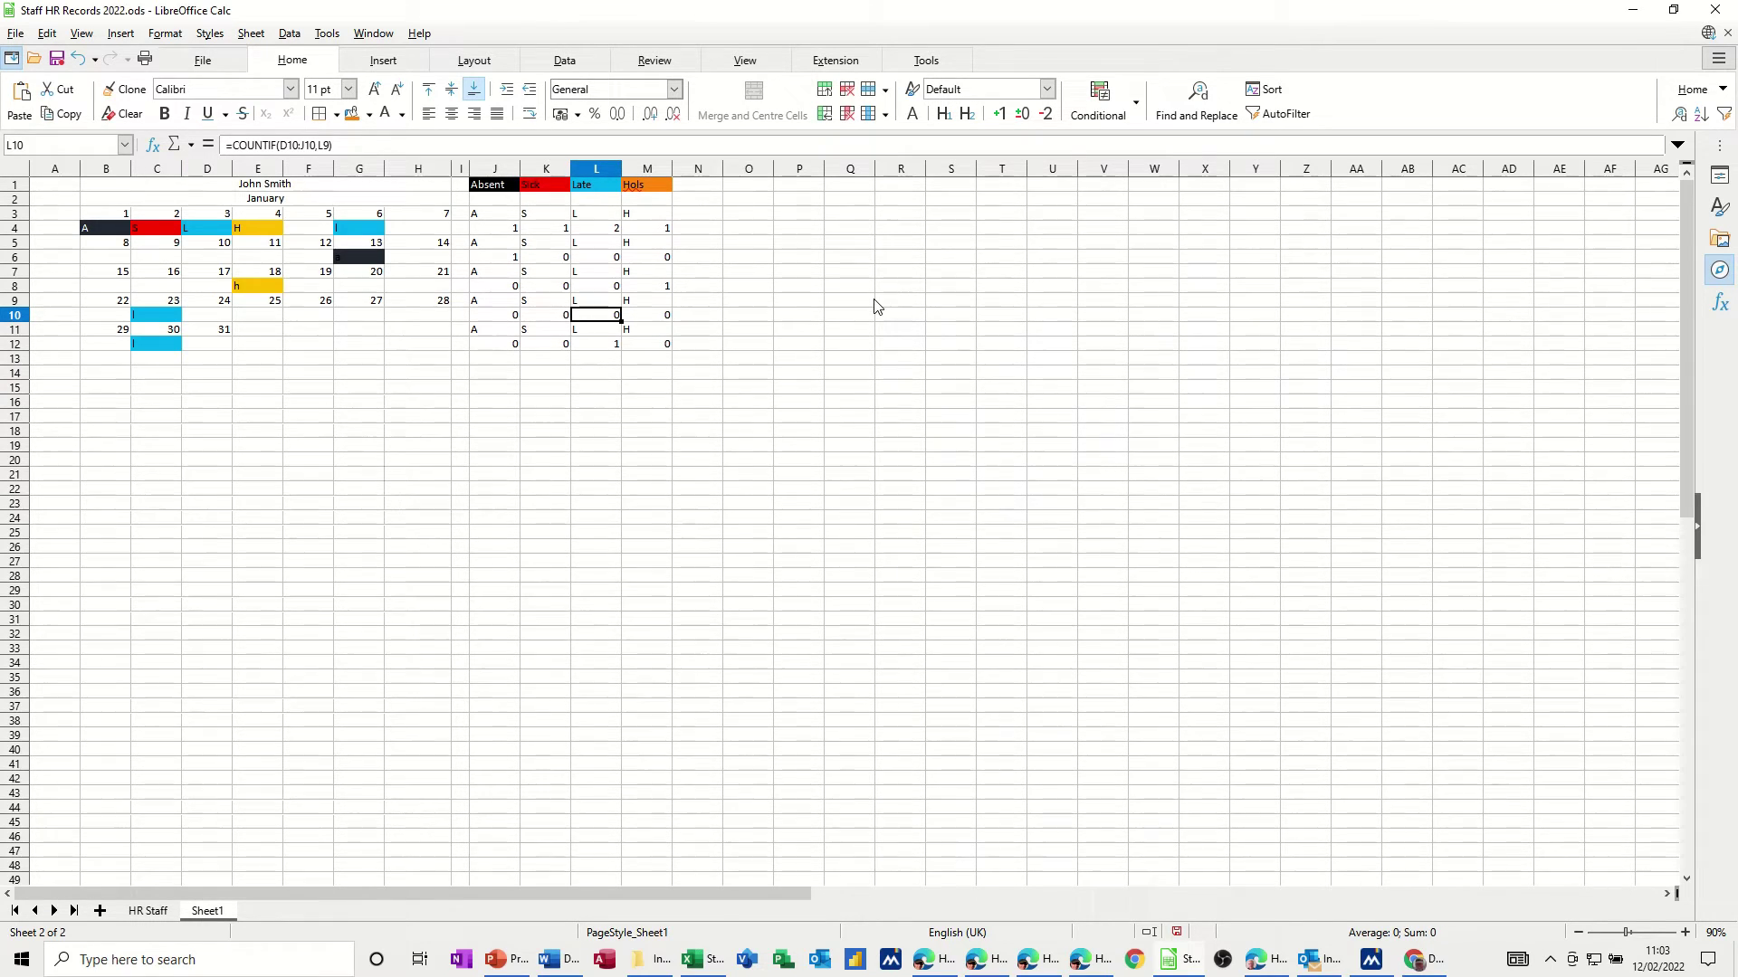
key("Left")
key("Left")
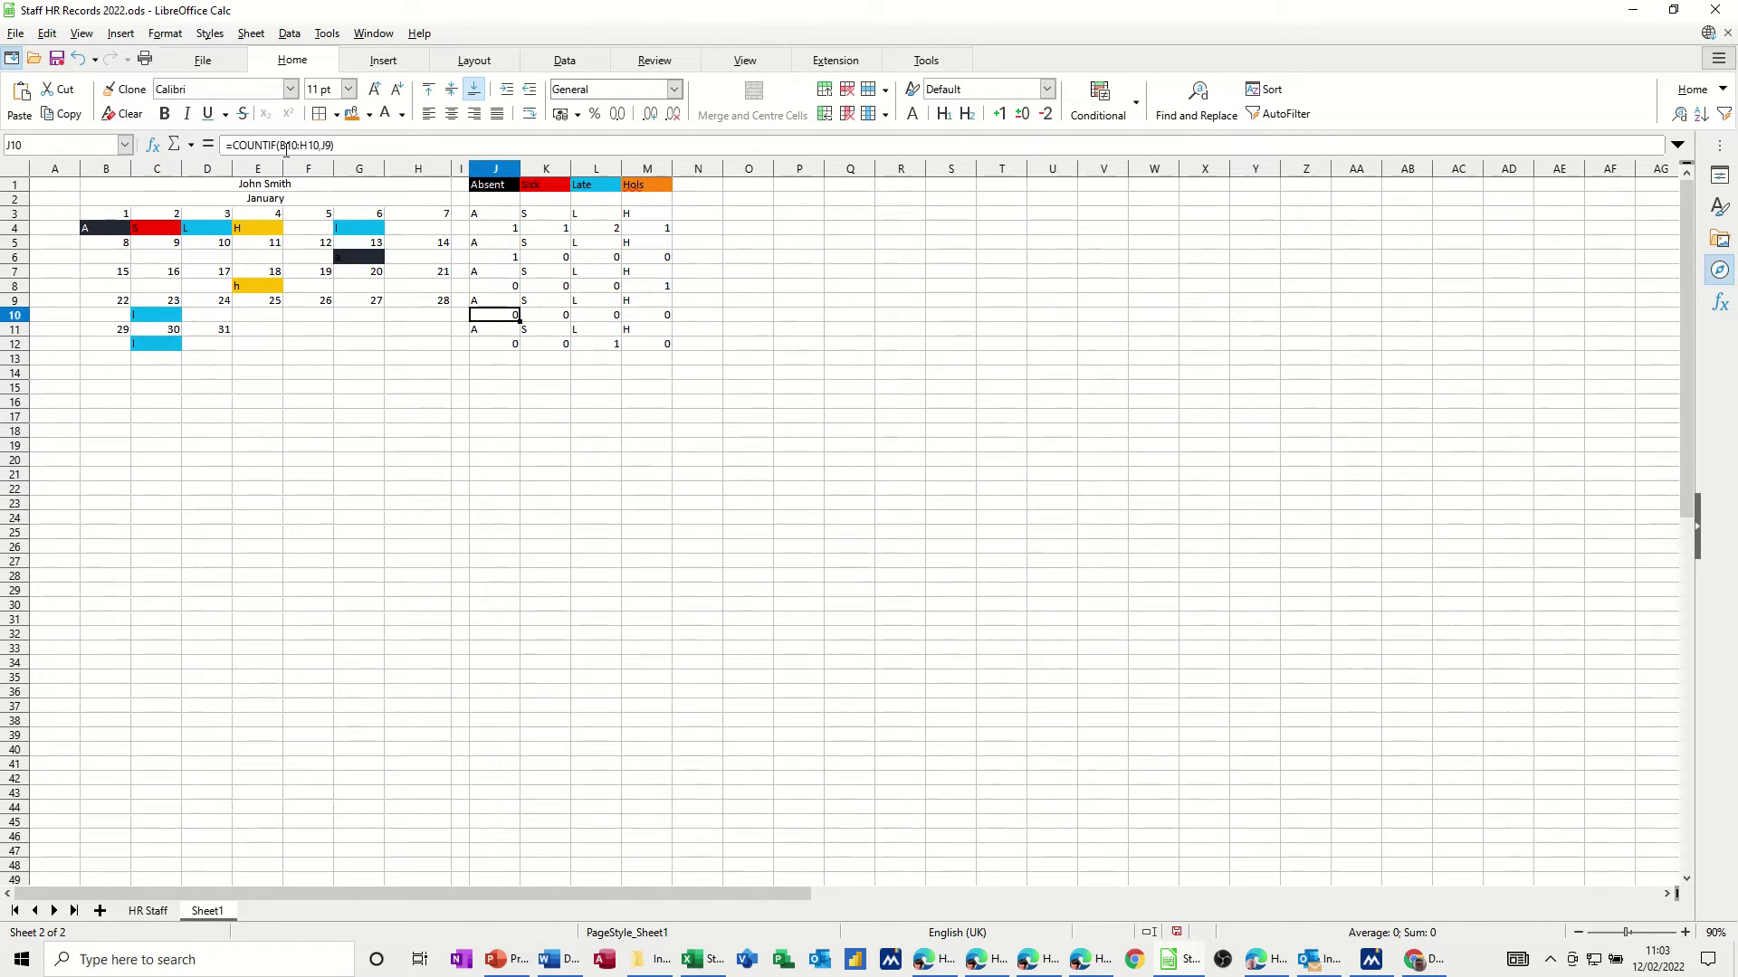
left_click_drag(281, 145, 314, 145)
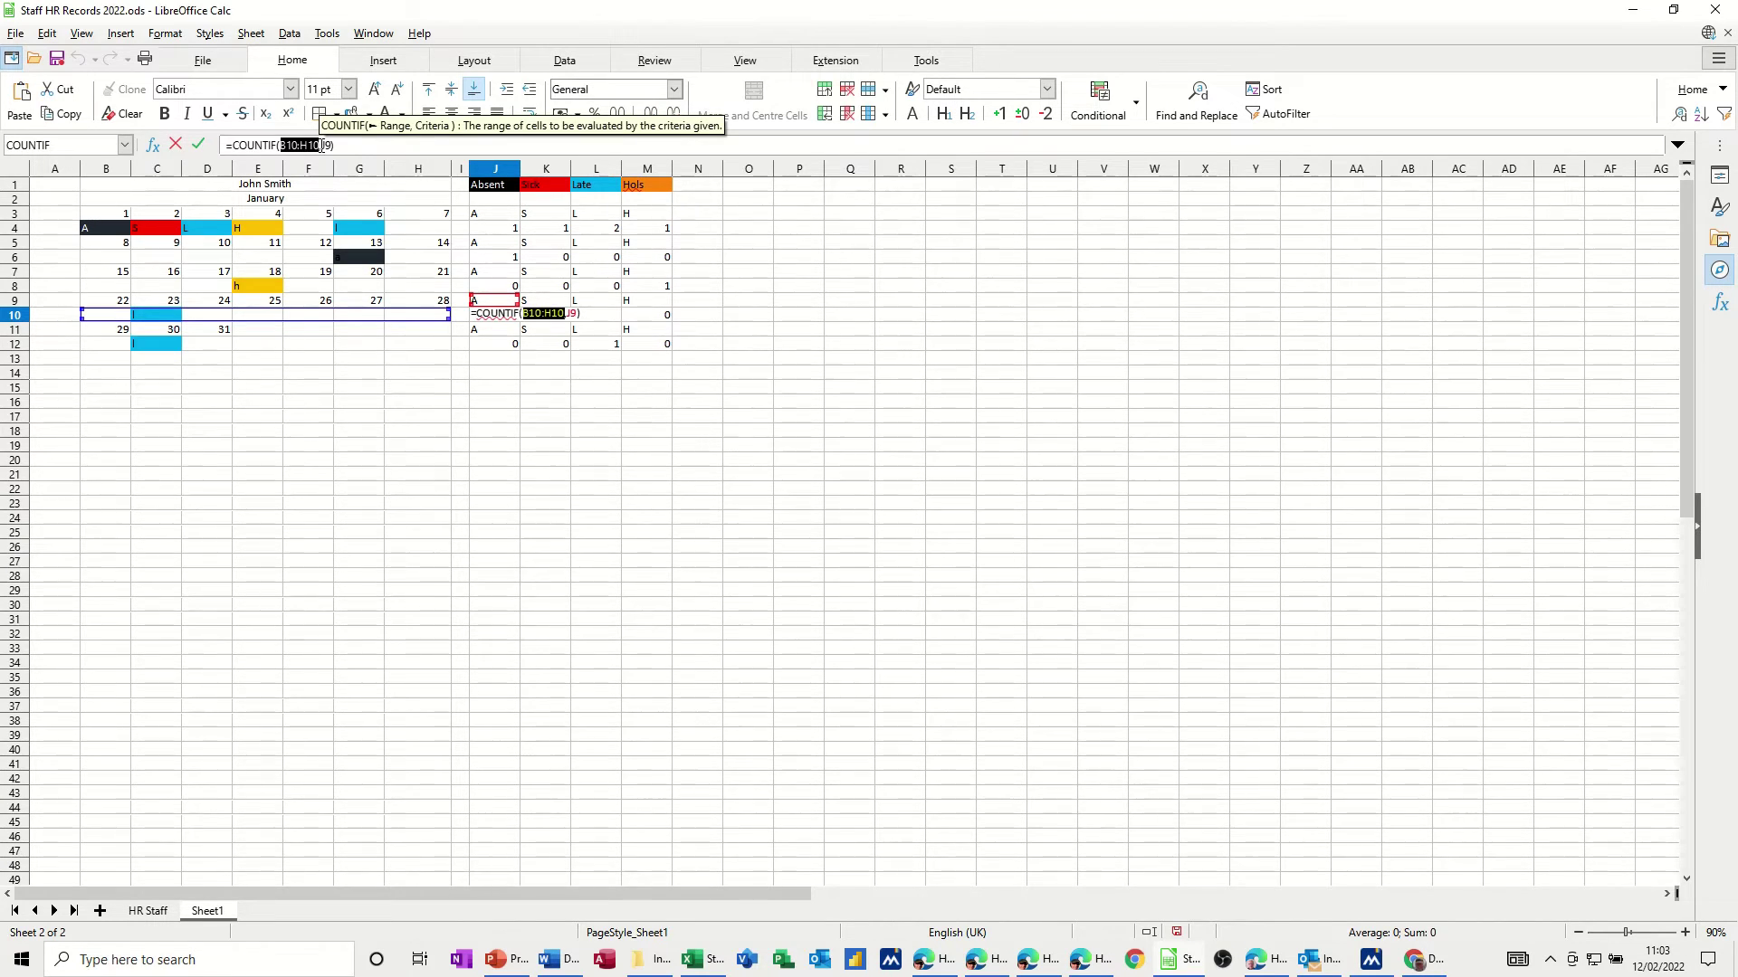
key("F4")
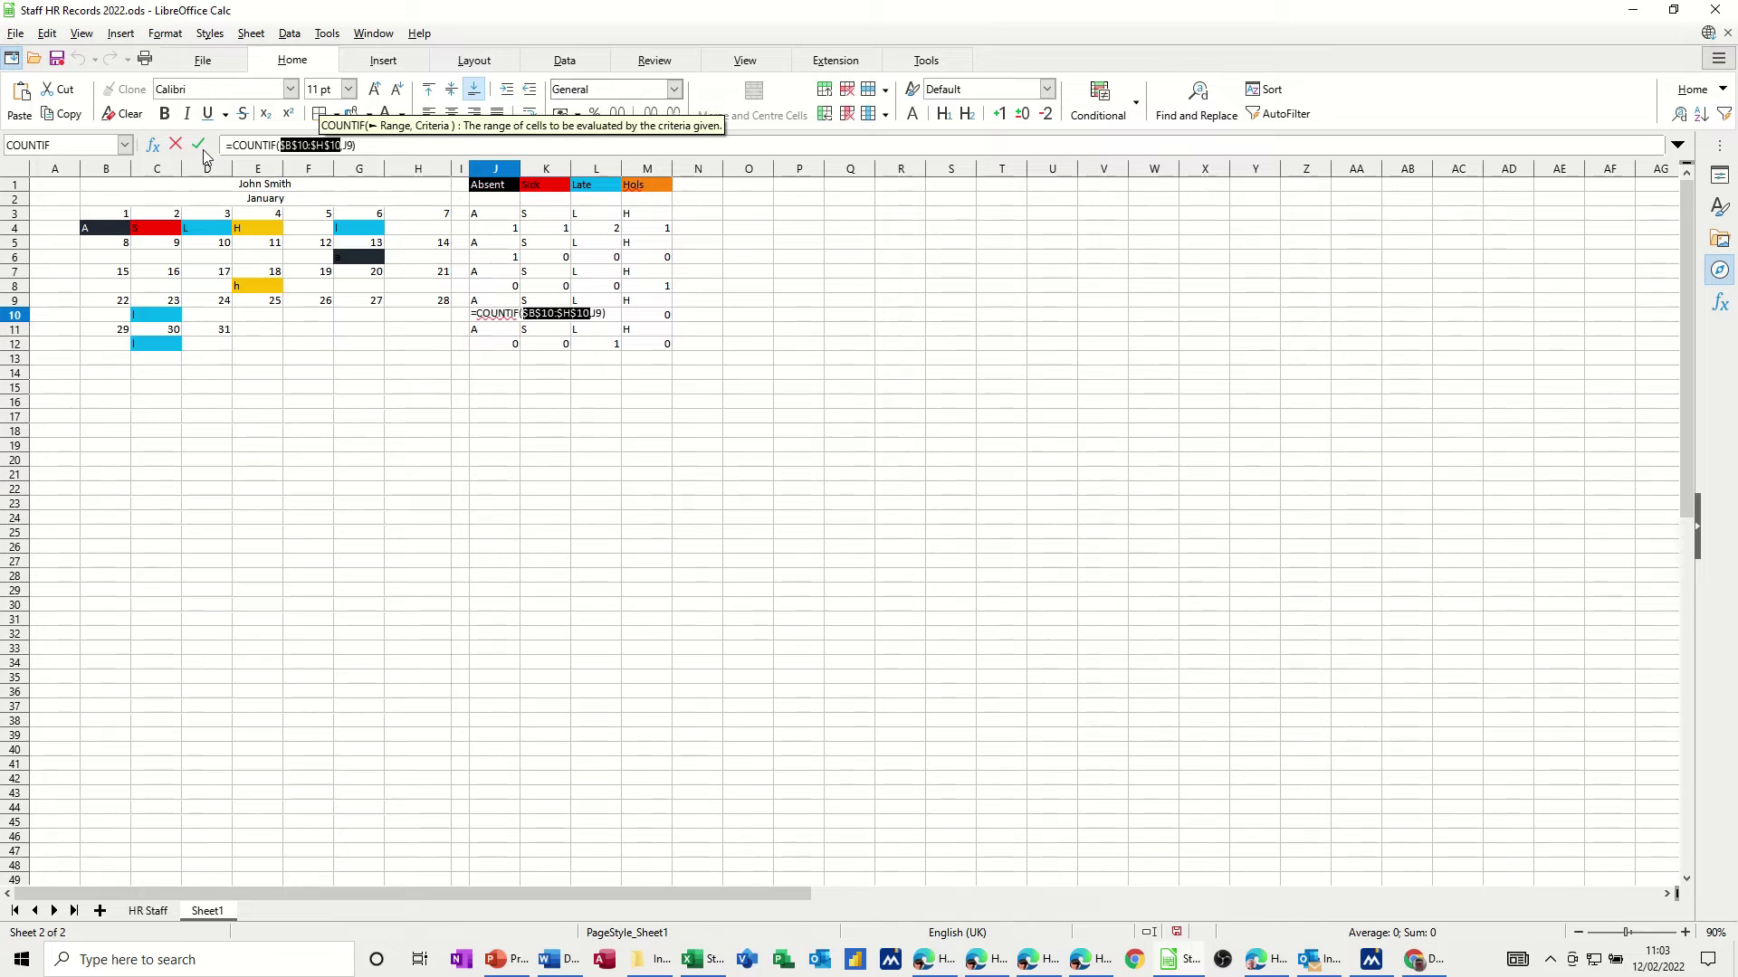
left_click(202, 150)
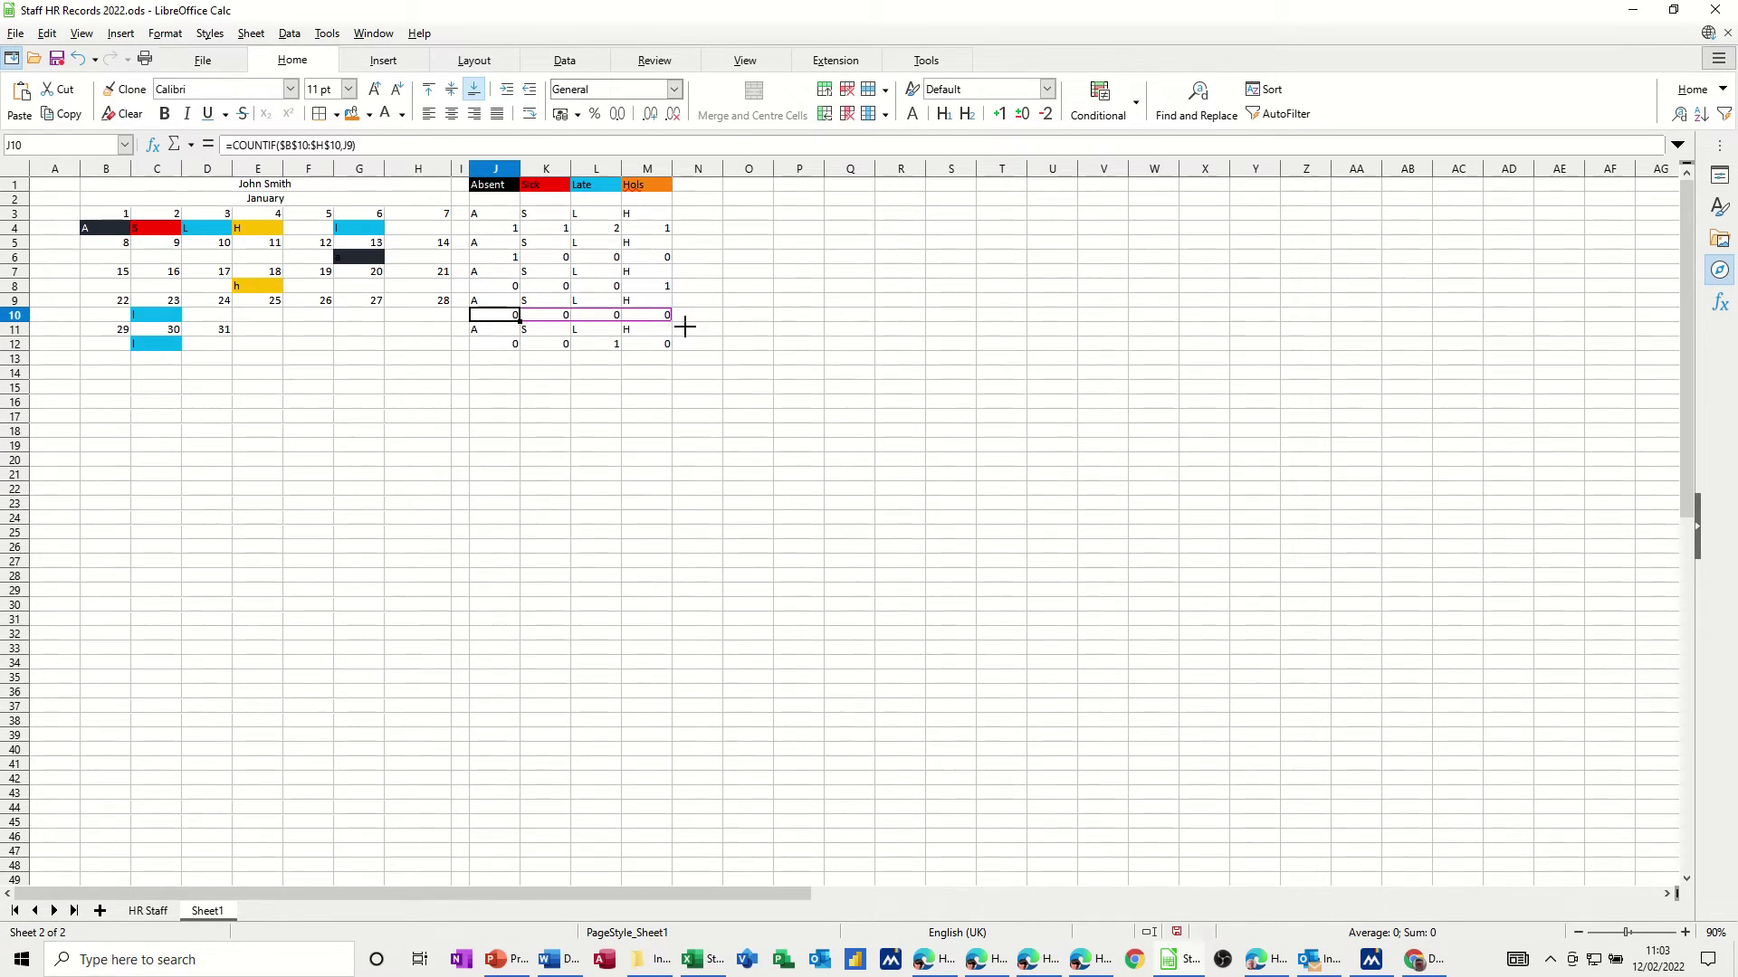
left_click_drag(518, 320, 679, 325)
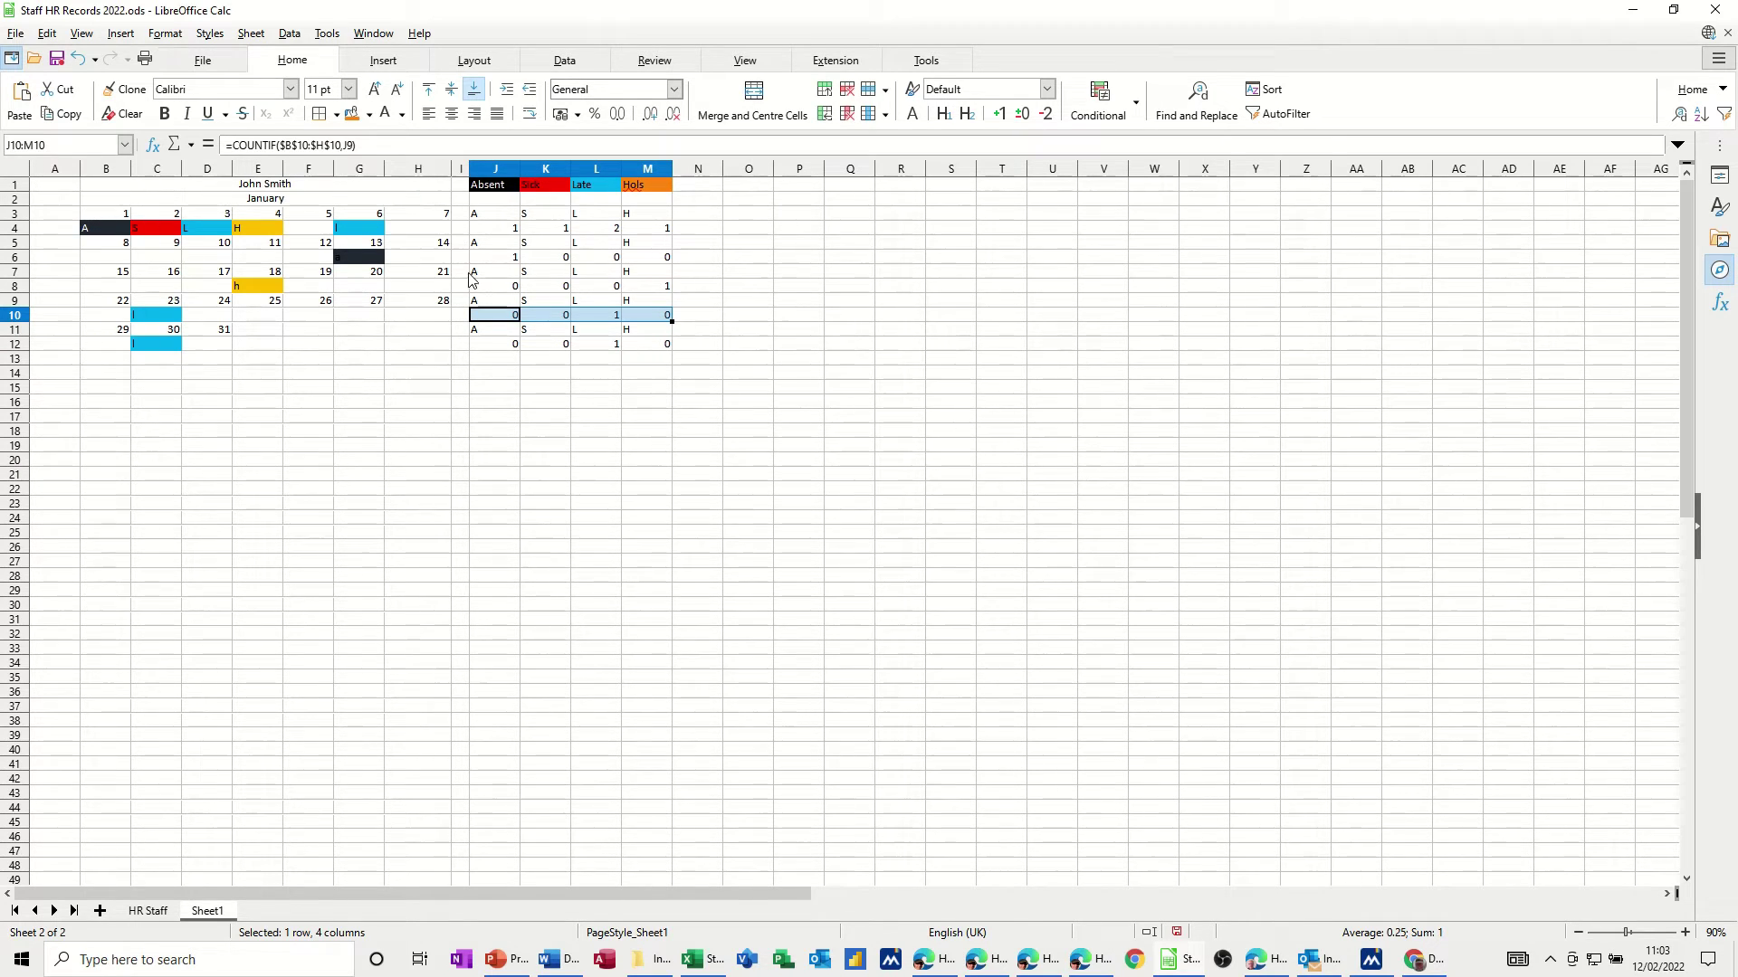
left_click(484, 367)
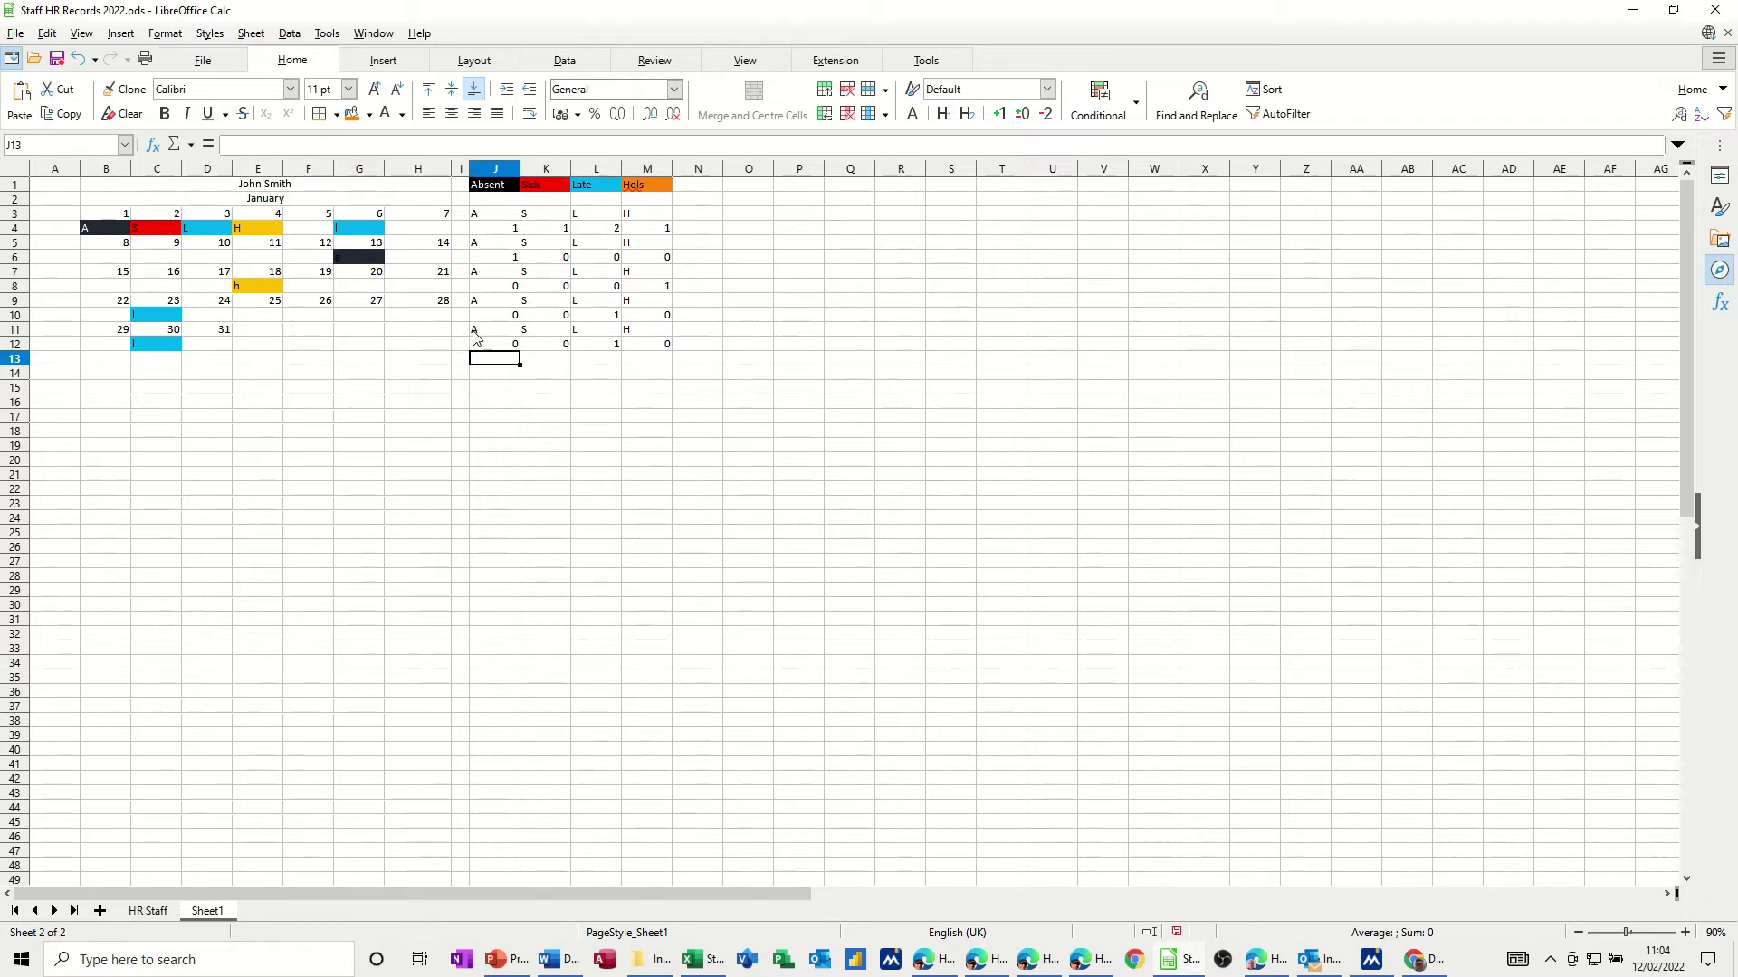
Step: Copy the A, S, L, H code row into J13:M13
left_click_drag(482, 330, 638, 333)
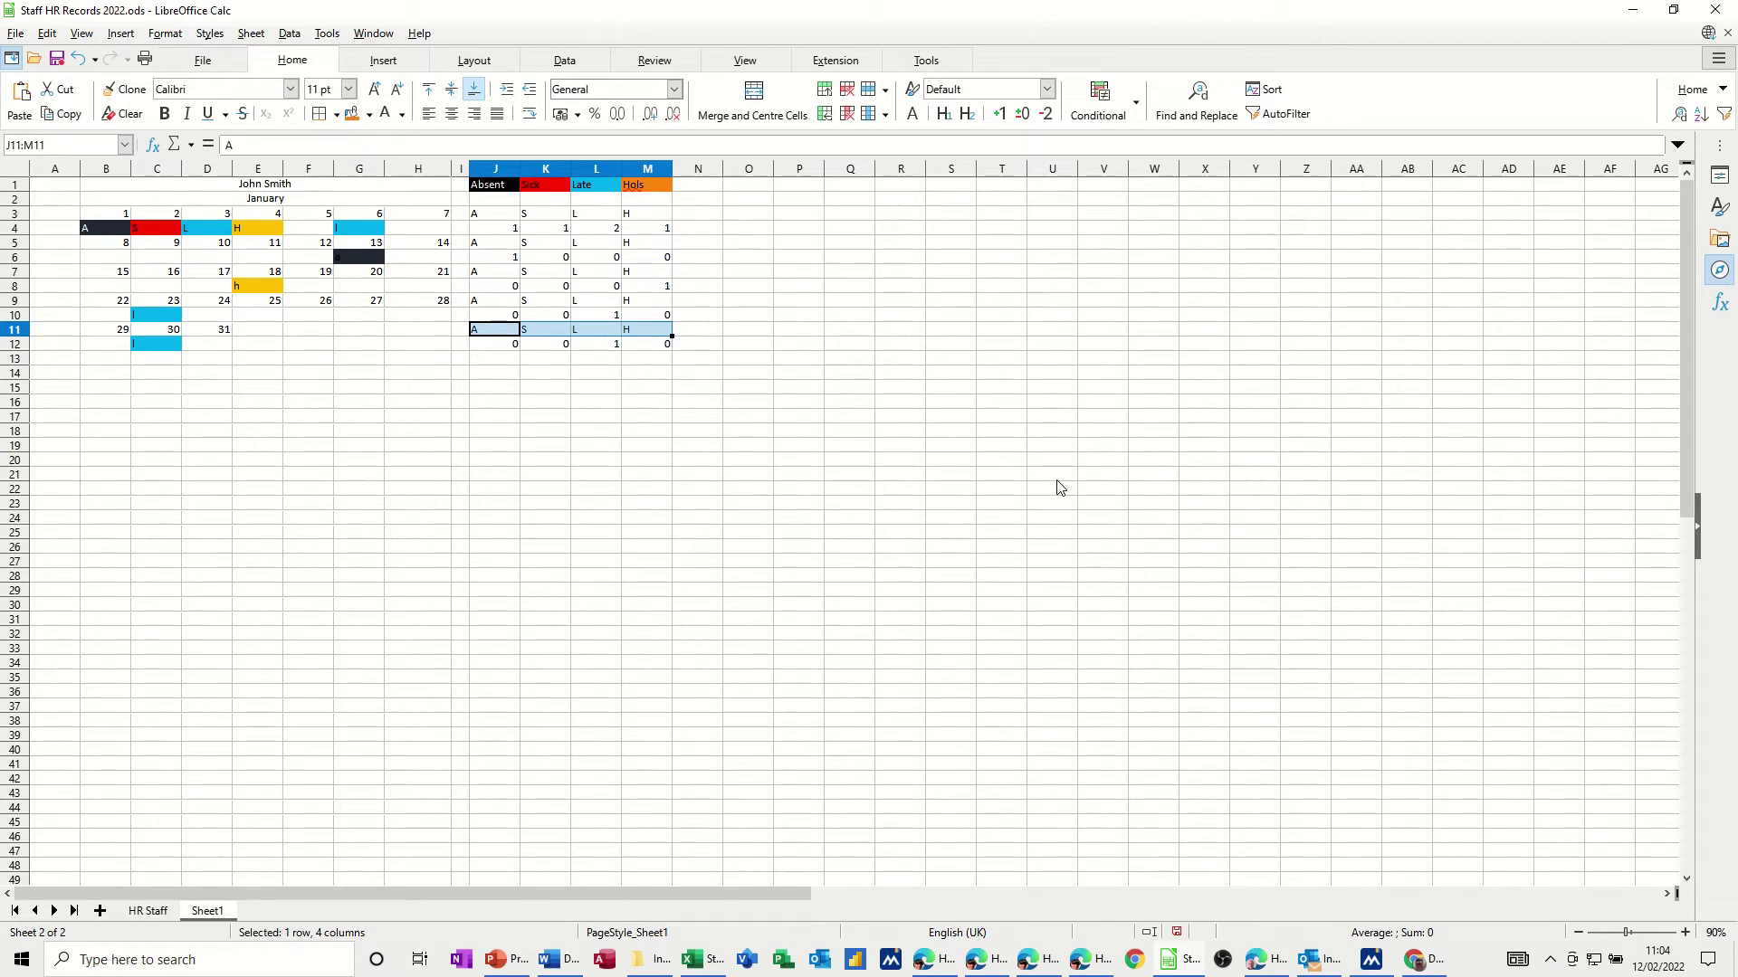
left_click(493, 359)
key("ctrl+v")
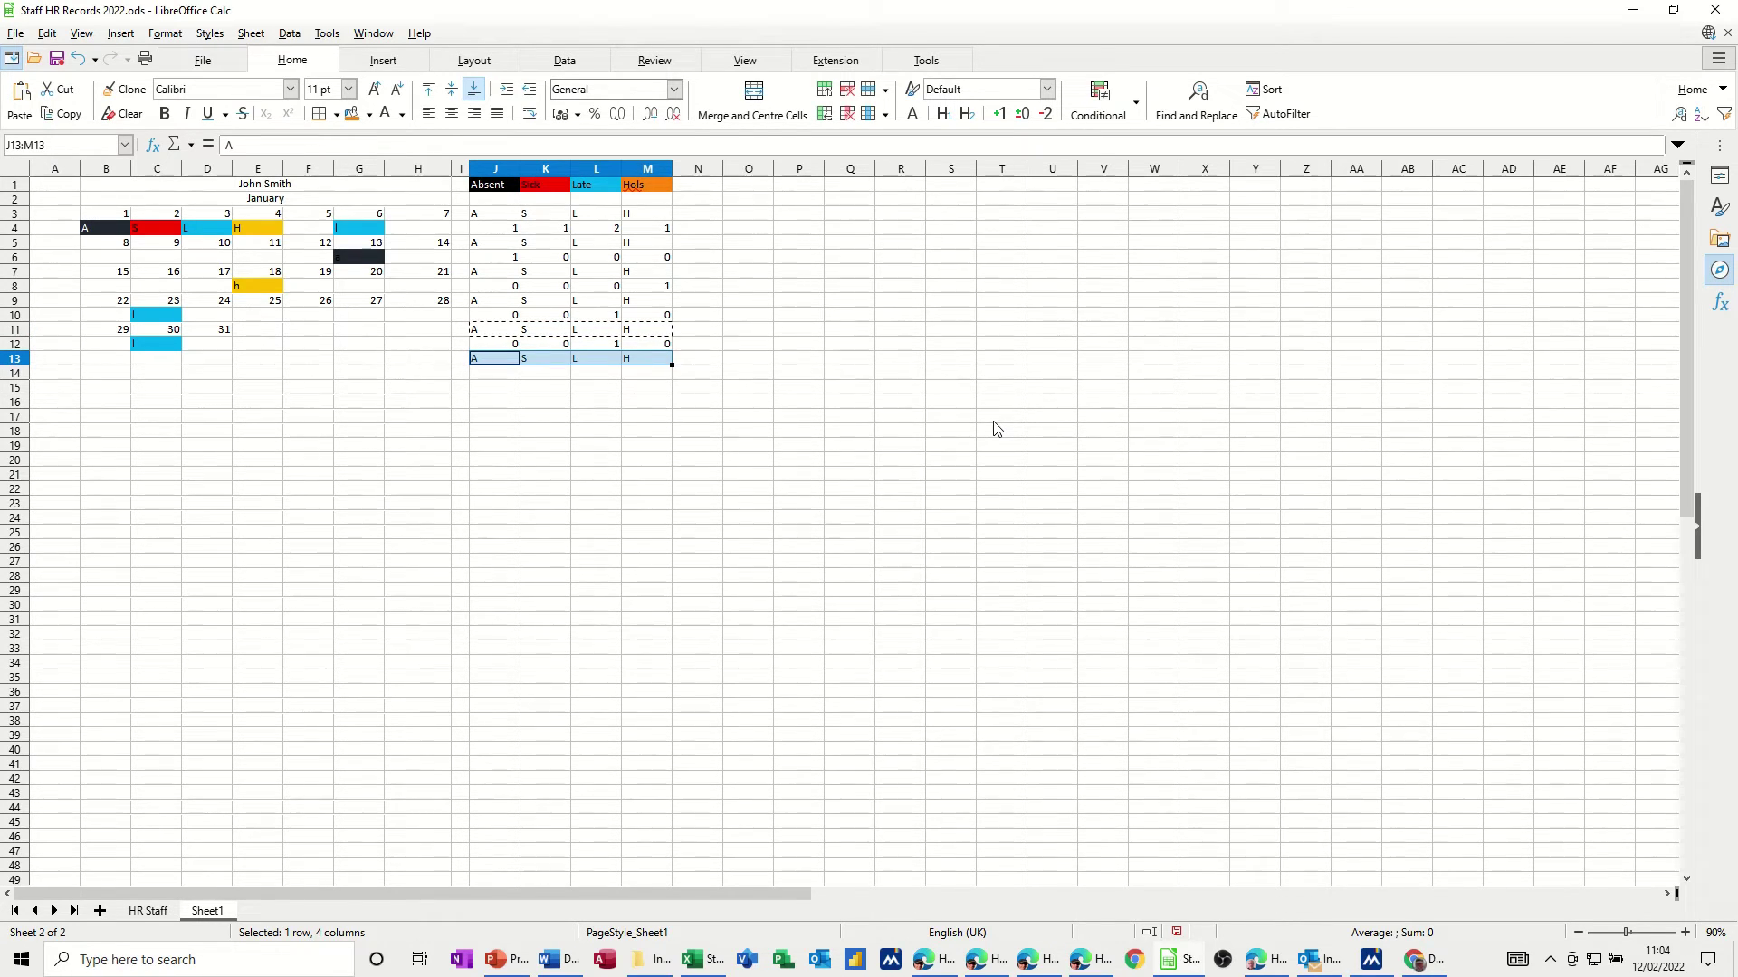
Step: Enter =SUM(J4:J12) in J14 and fill it across to M14
left_click(493, 372)
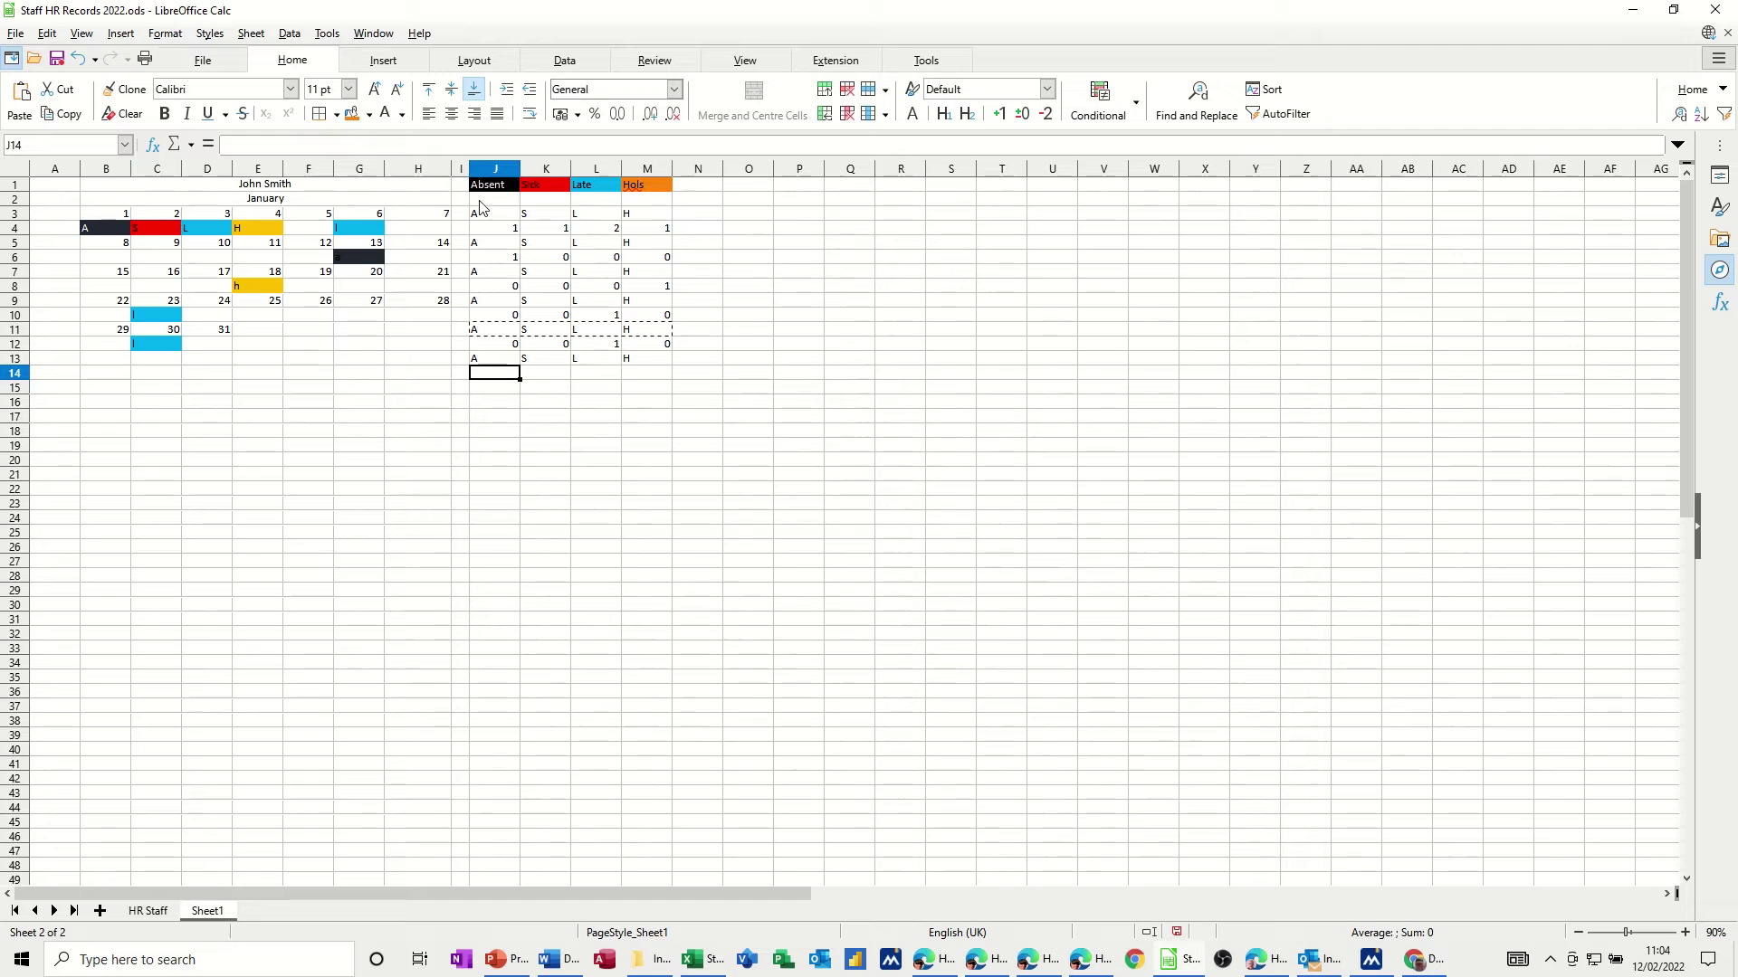
left_click(177, 150)
left_click(204, 167)
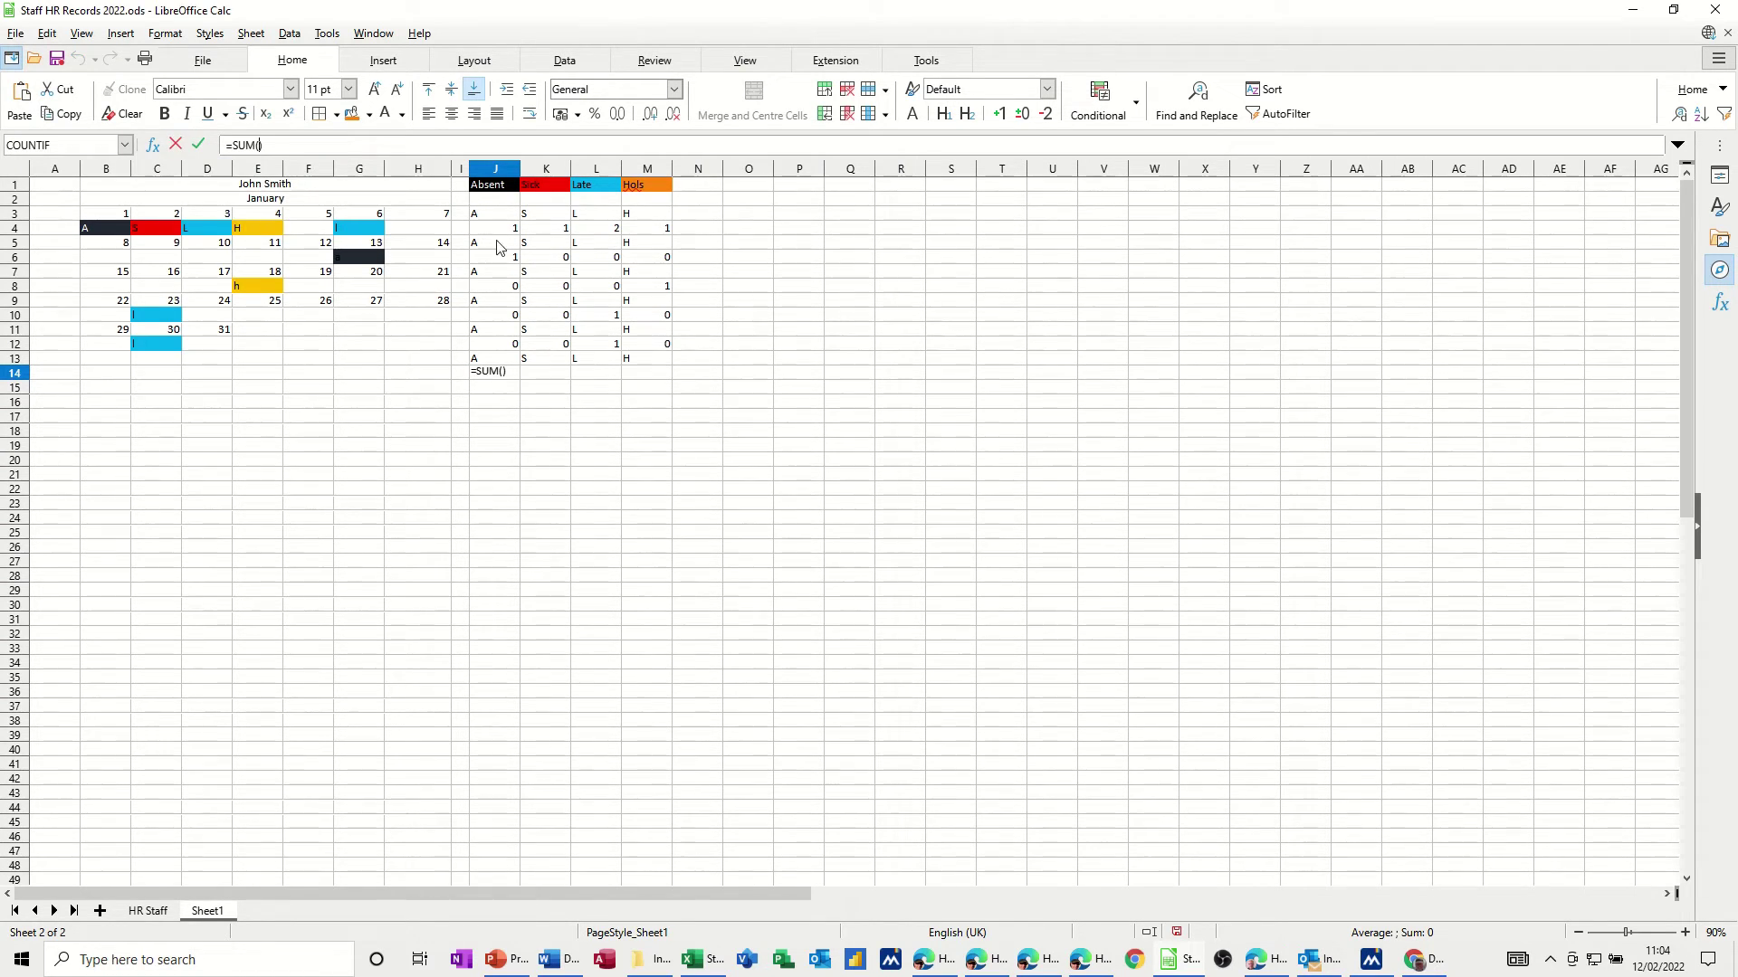
left_click_drag(500, 231, 497, 346)
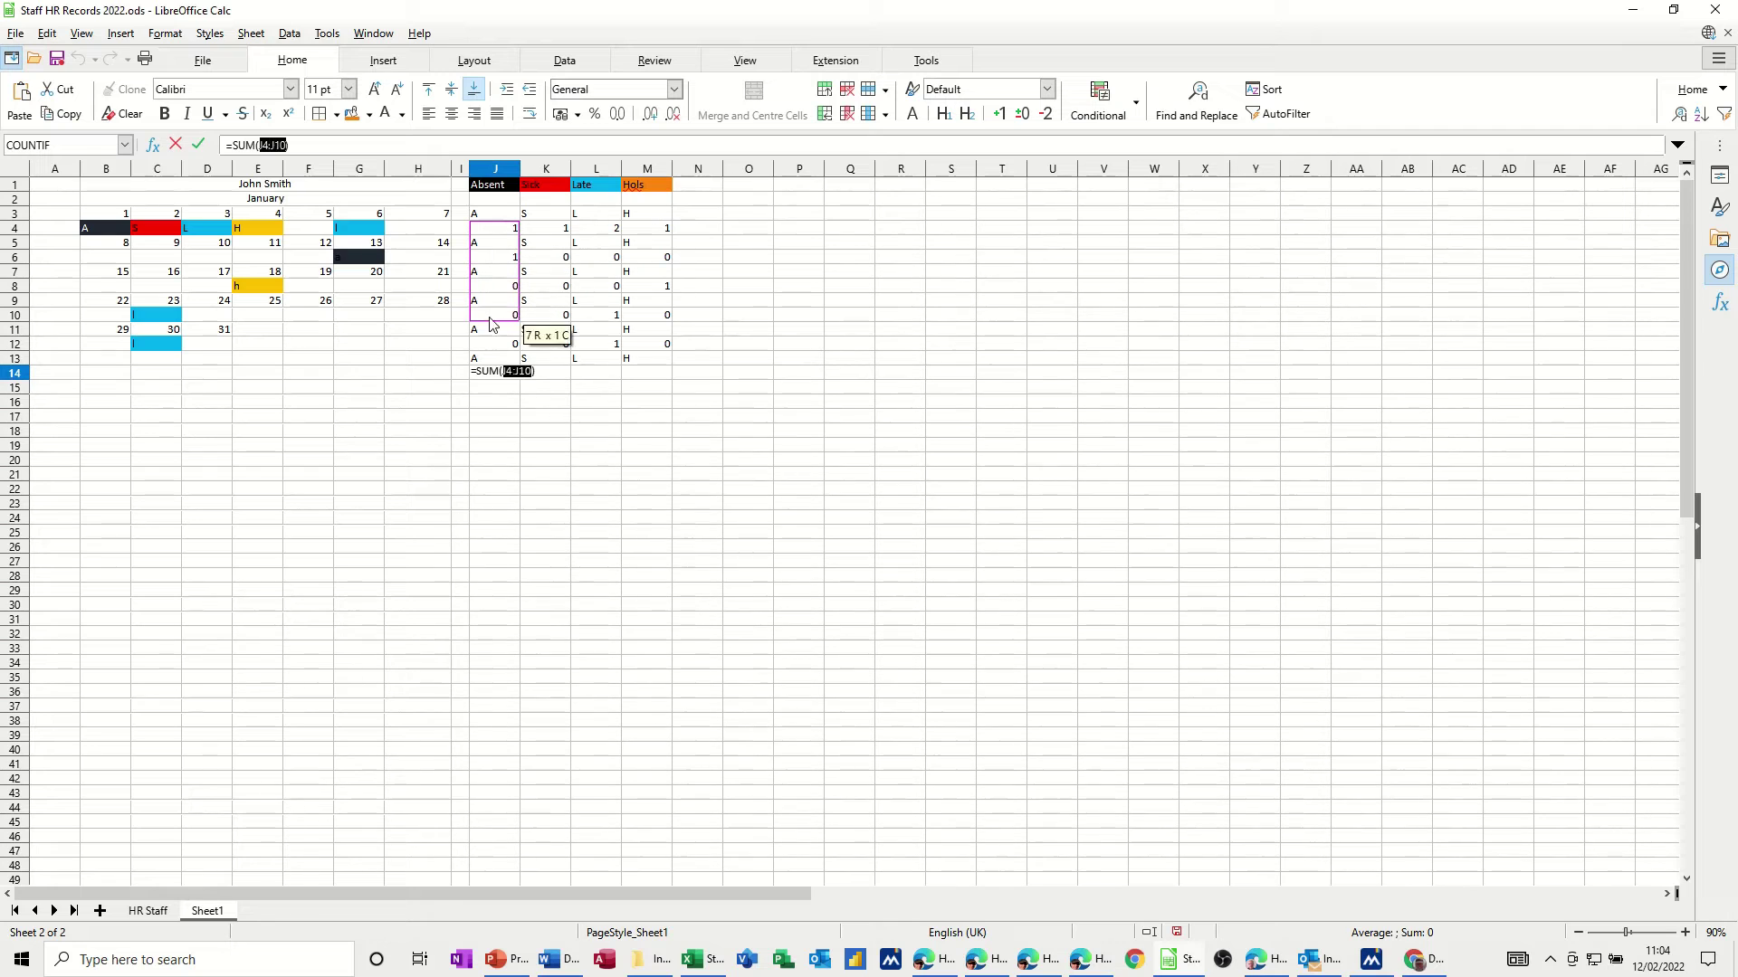
left_click(198, 145)
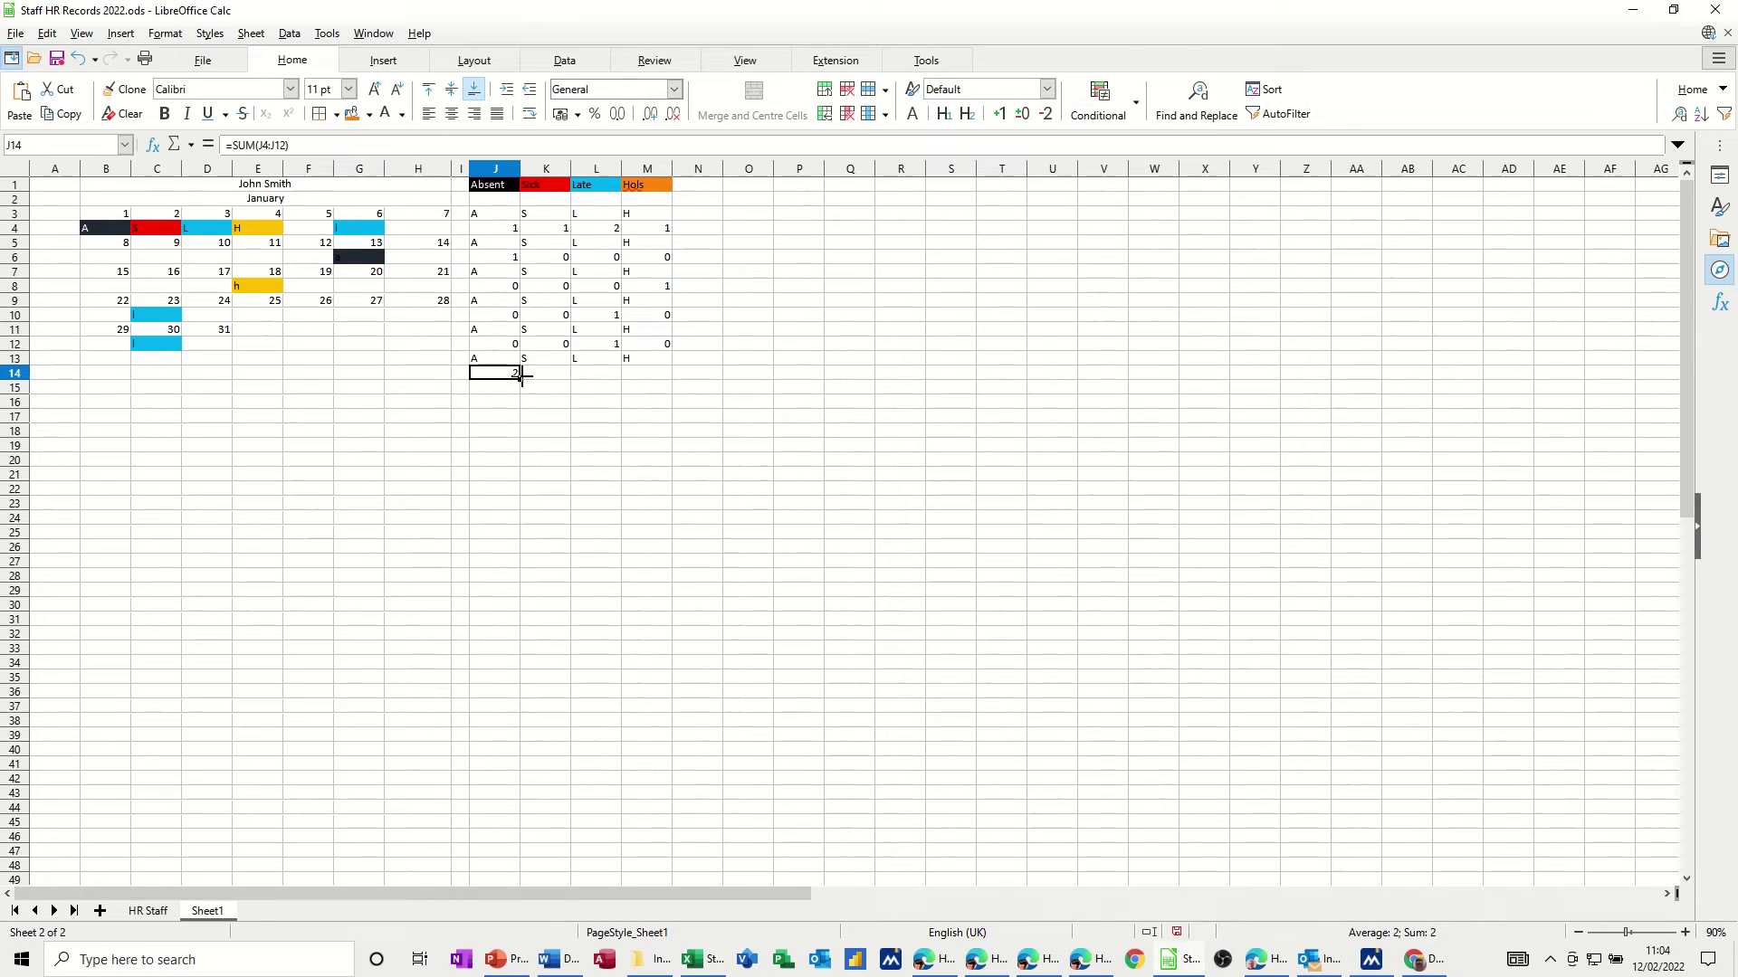
left_click_drag(519, 377, 656, 387)
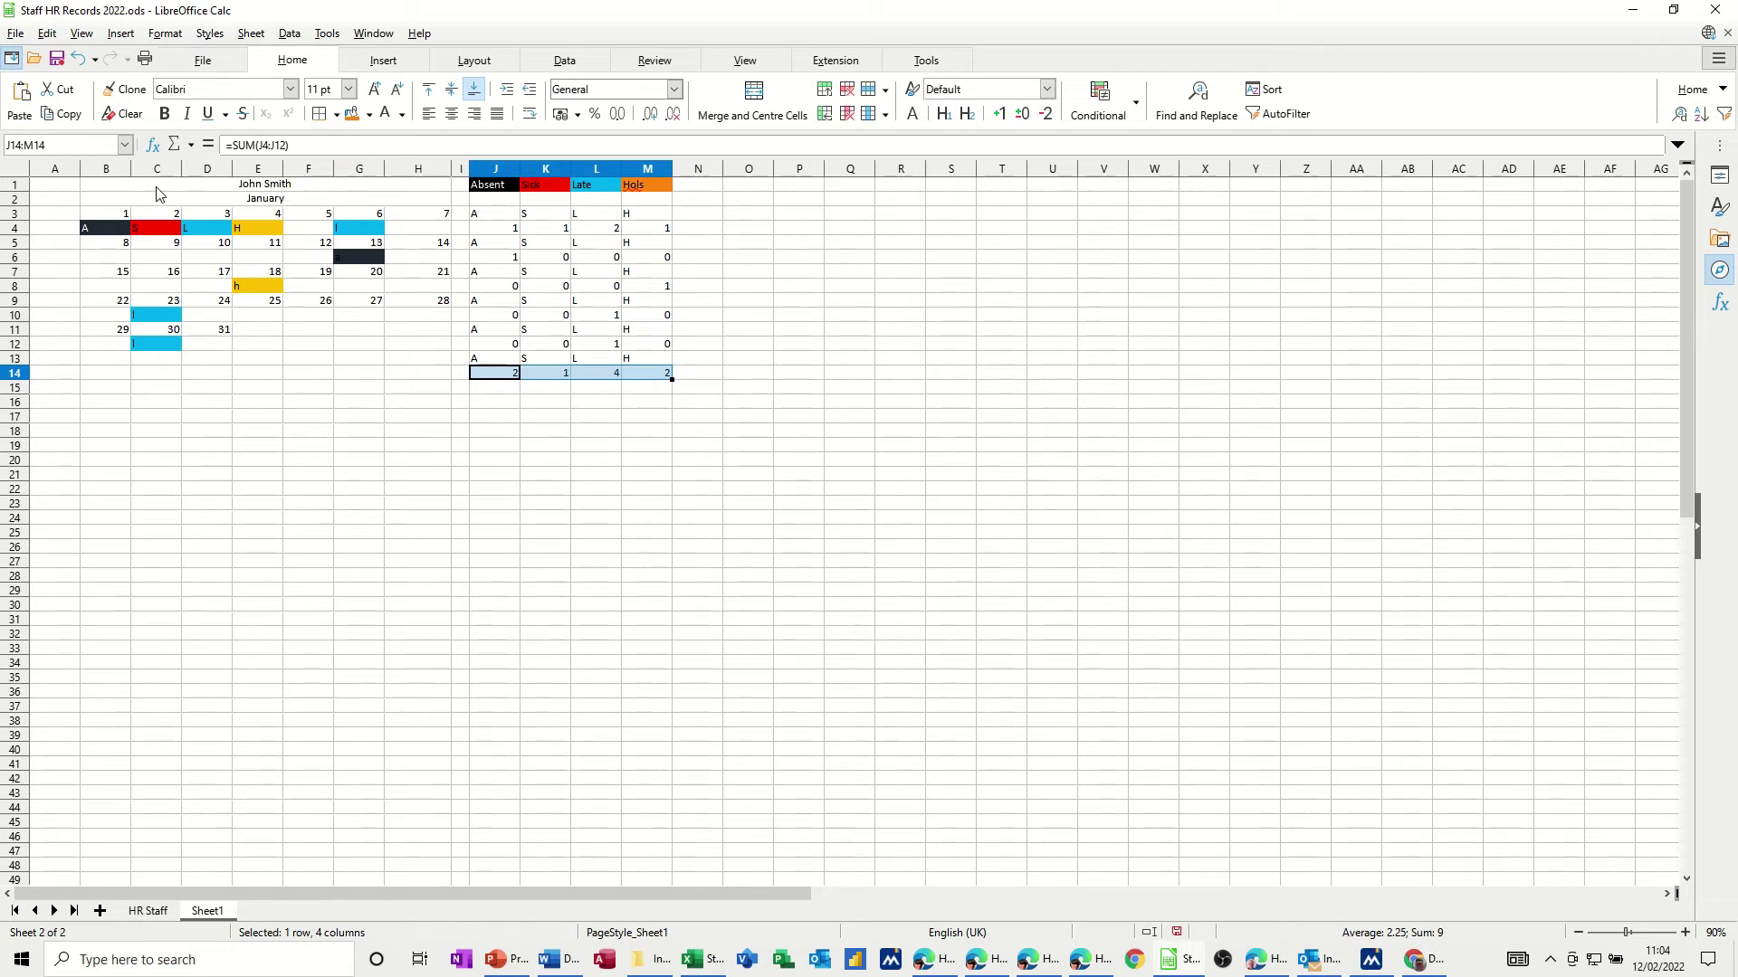
Step: Apply All Borders to the calendar and tally block B1:M14
left_click_drag(156, 188, 432, 363)
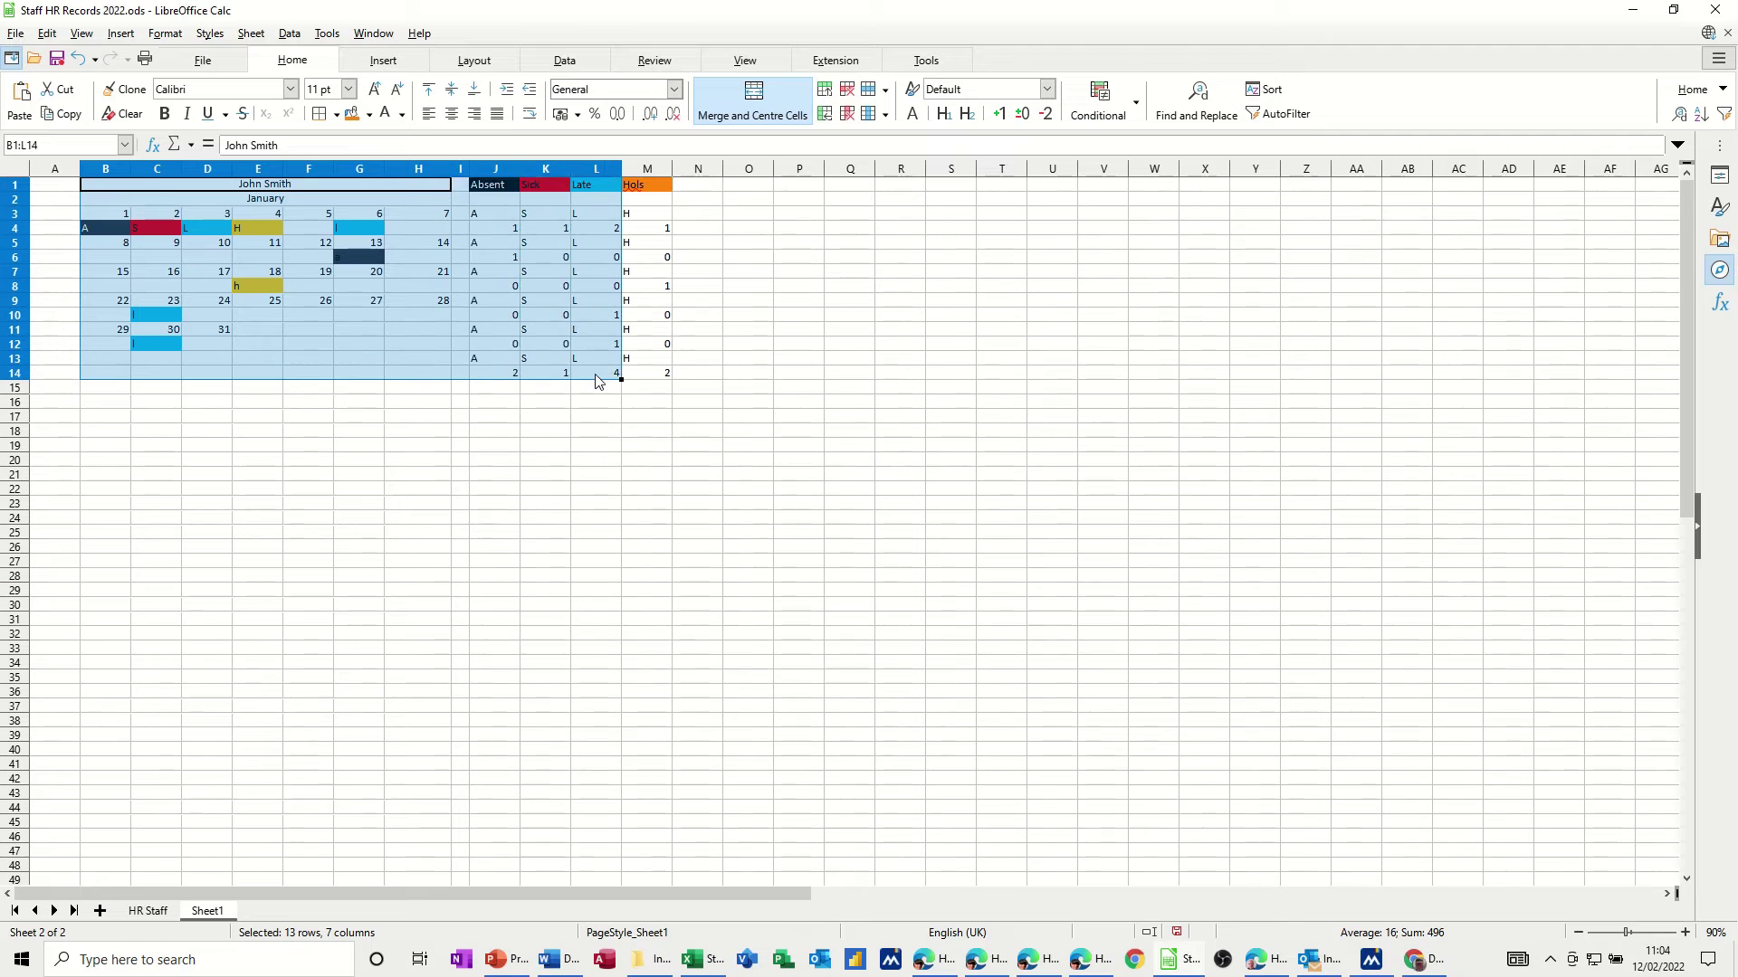
left_click_drag(432, 363, 665, 376)
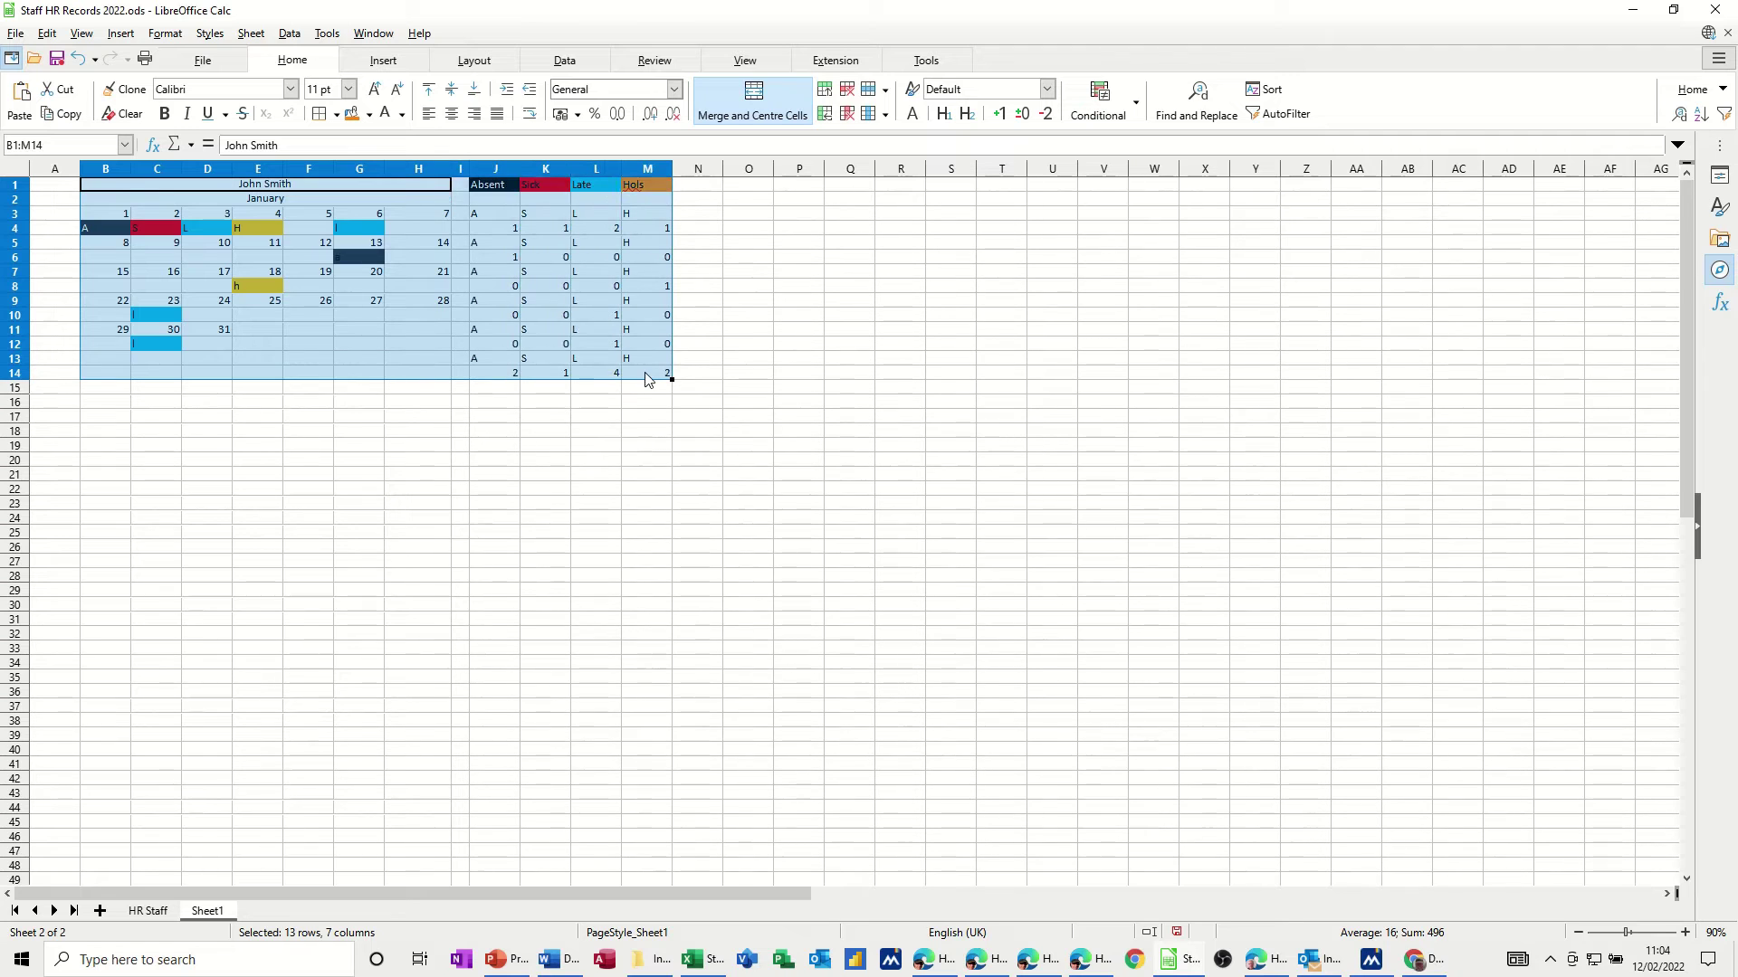
left_click(320, 115)
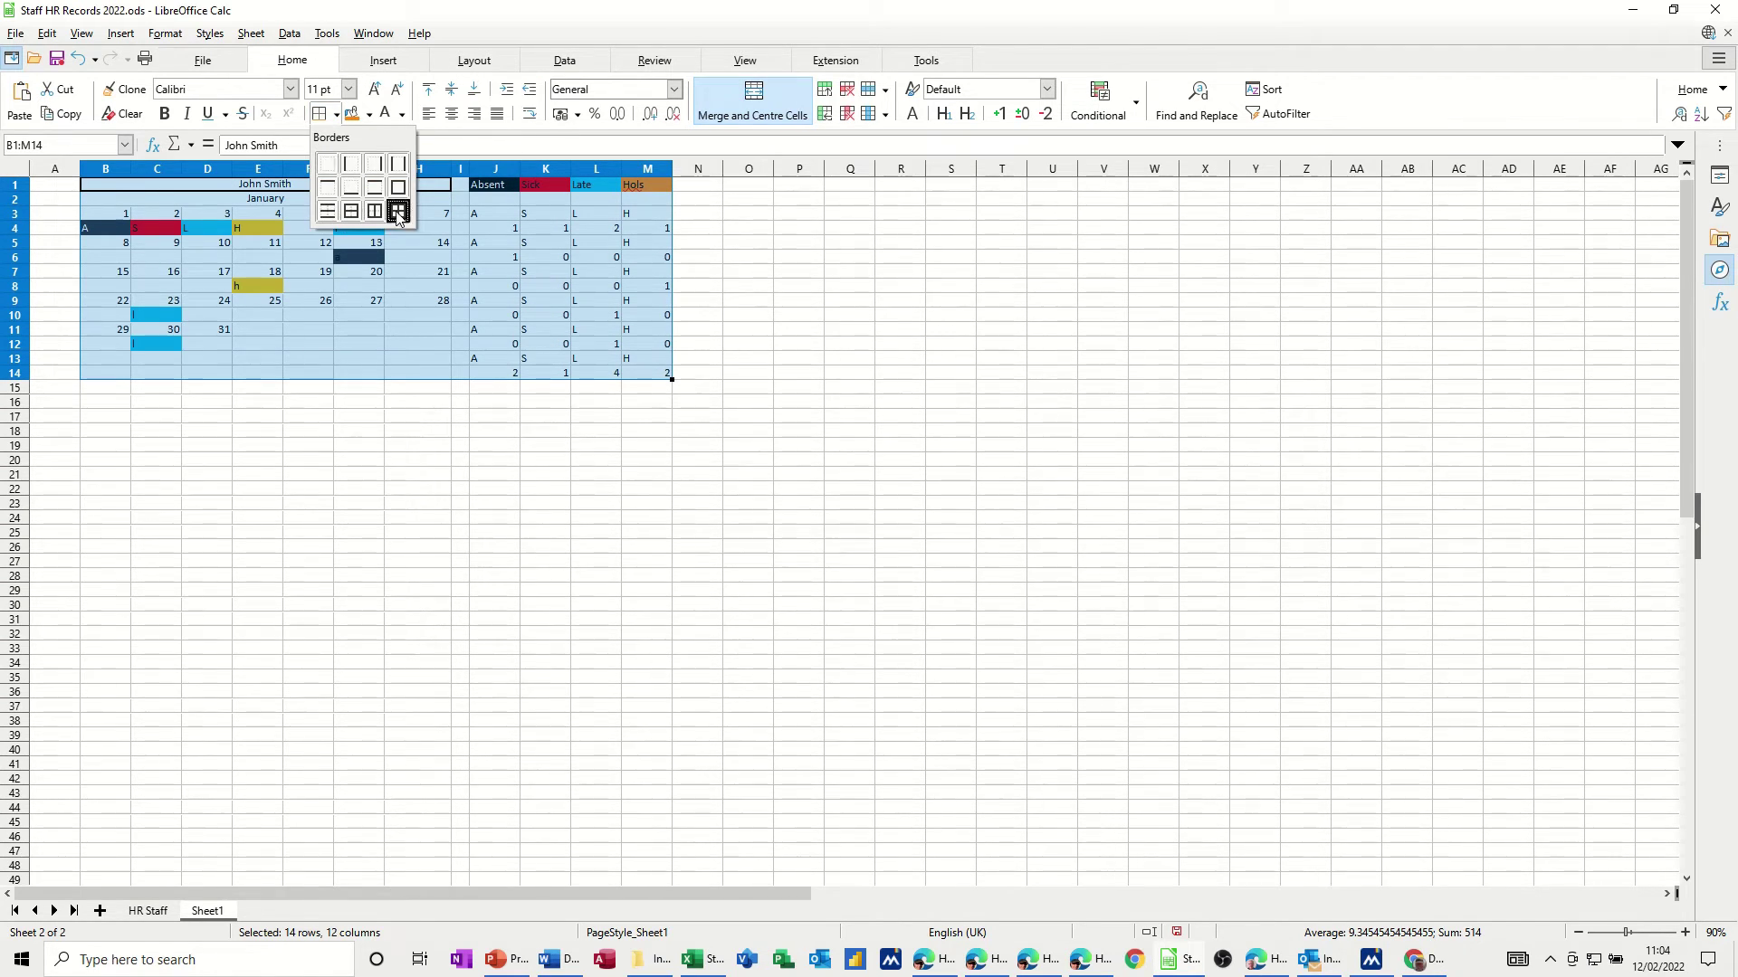
left_click(399, 211)
Step: Fill the John Smith heading B1:H1 with Light Lime
left_click(312, 188)
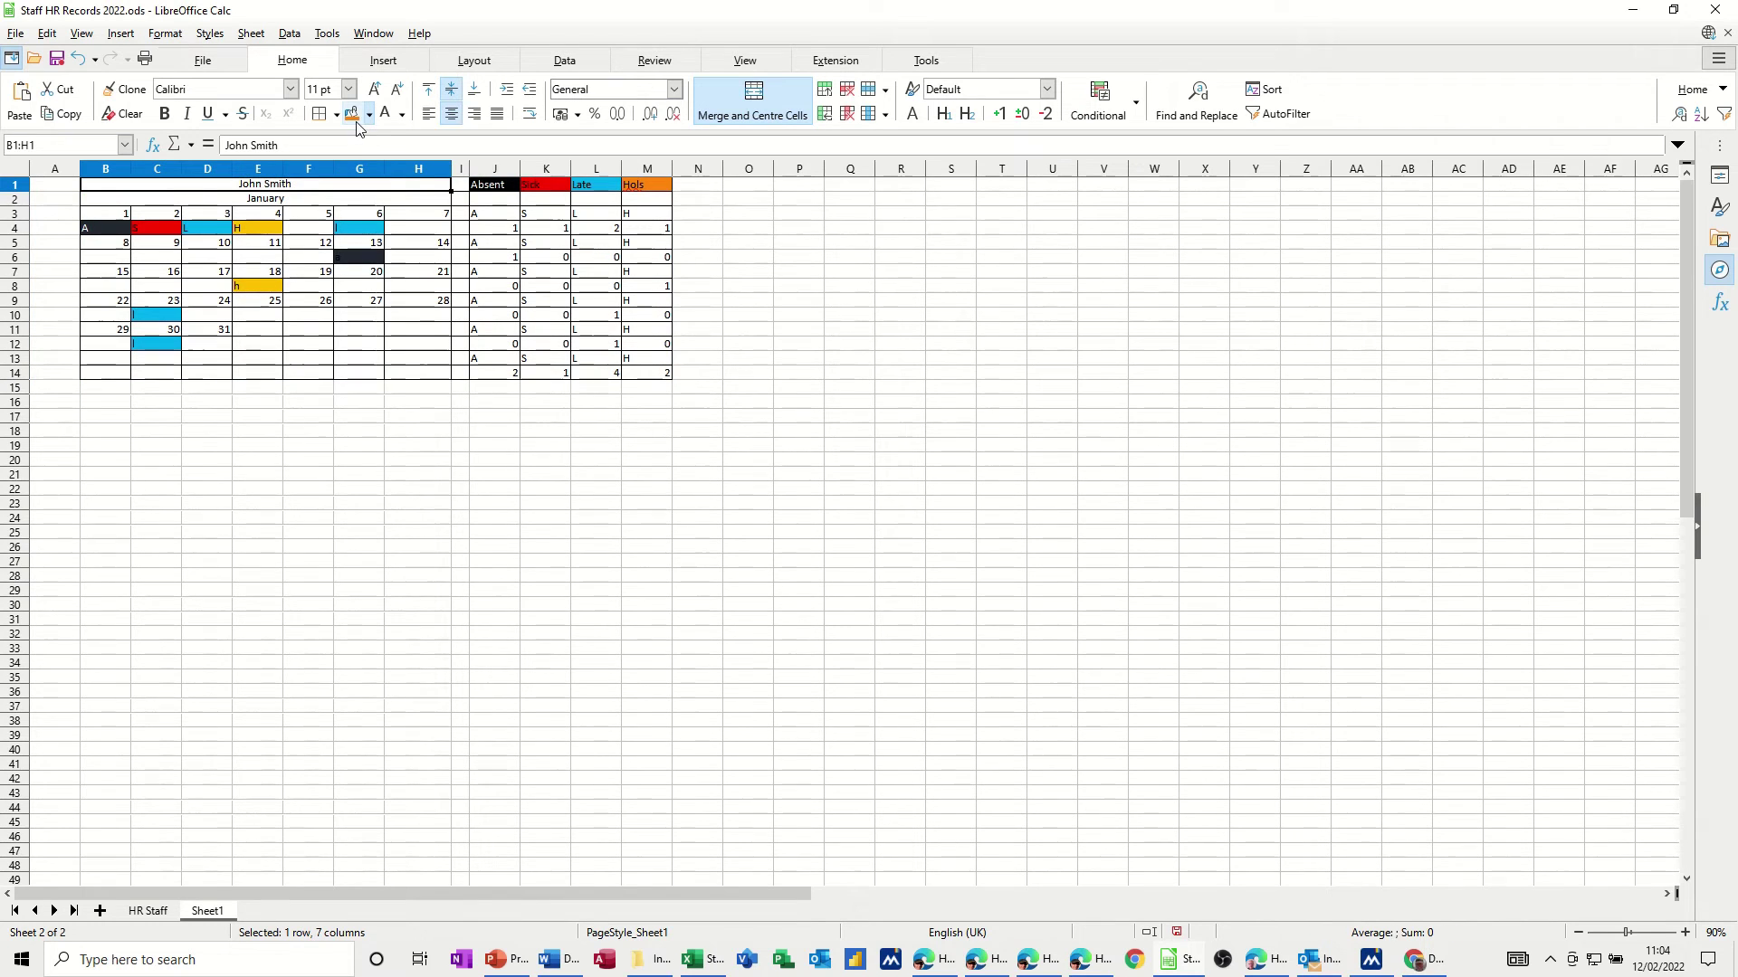
left_click(363, 115)
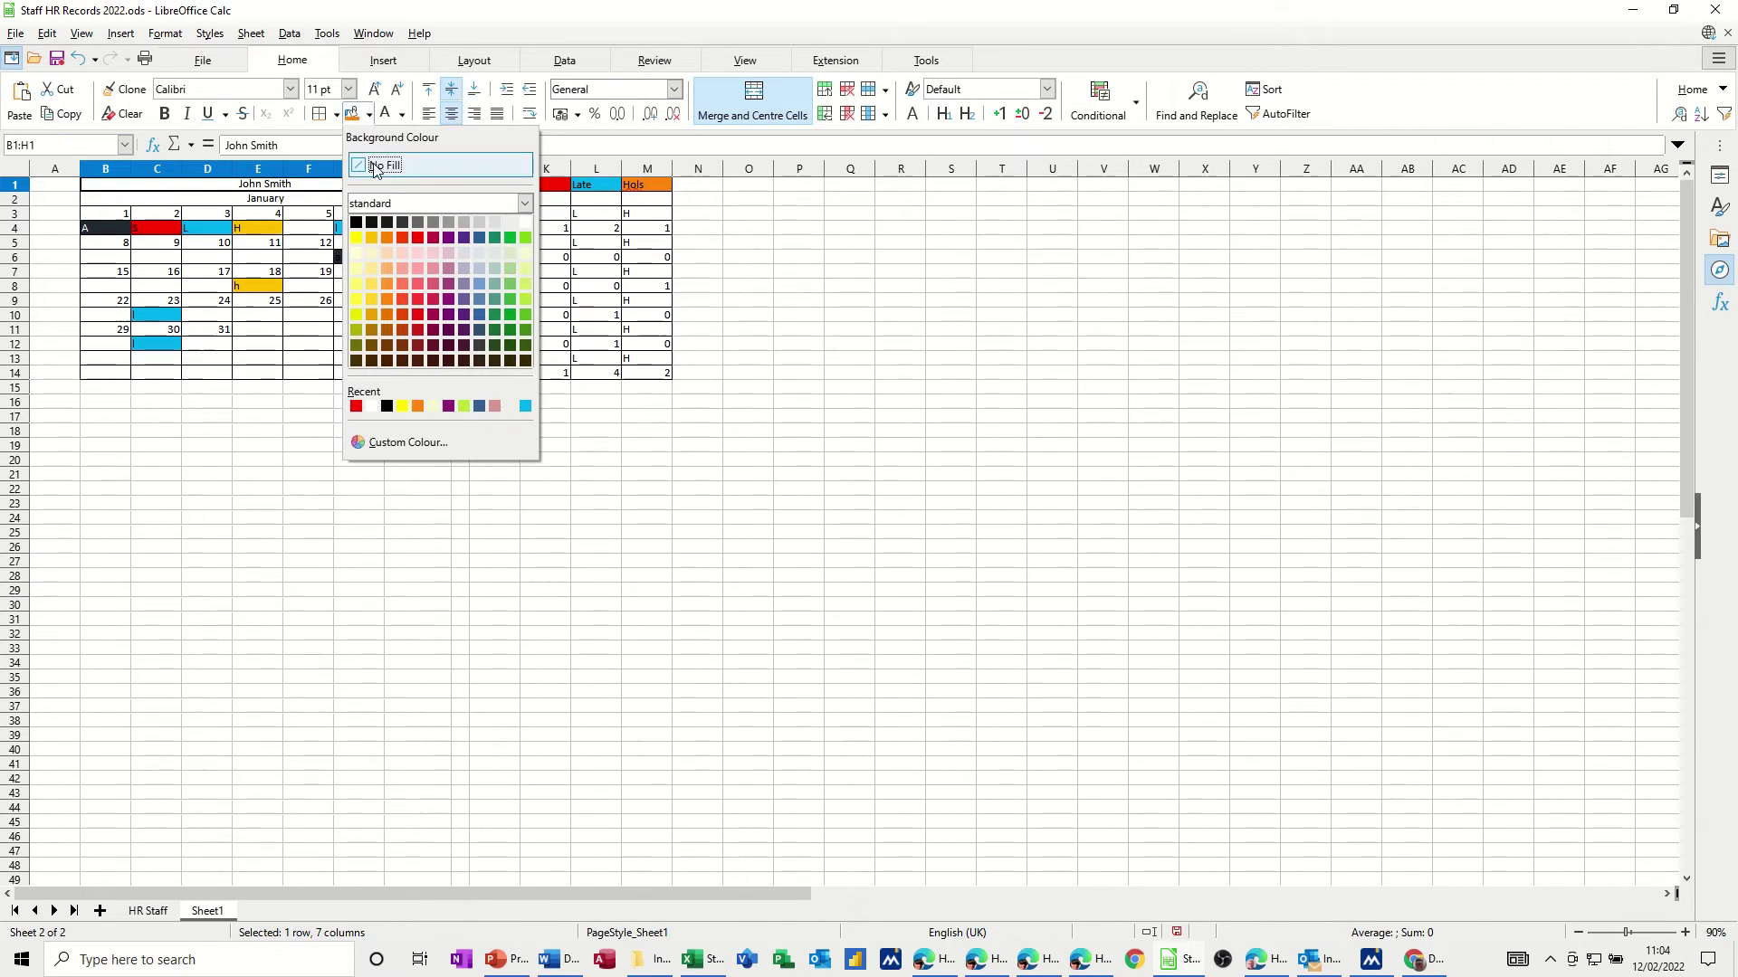
left_click(526, 300)
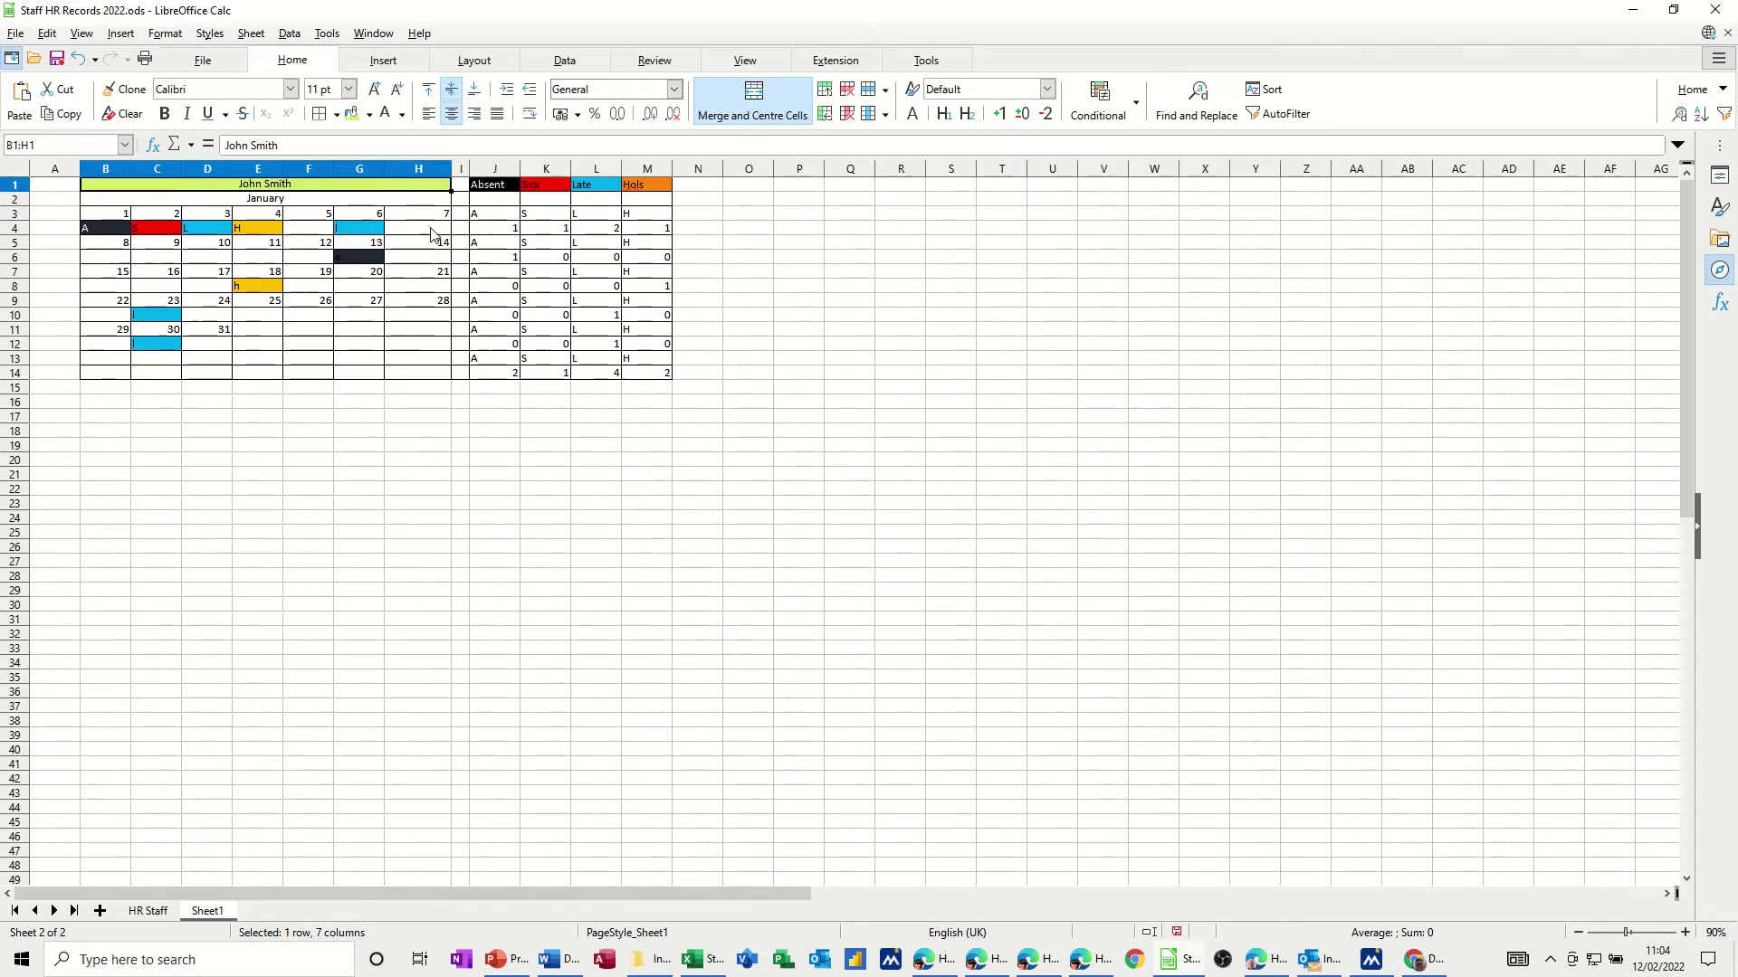
Step: Shade the first week's date row and its J3:M3 codes grey
left_click_drag(109, 212, 398, 212)
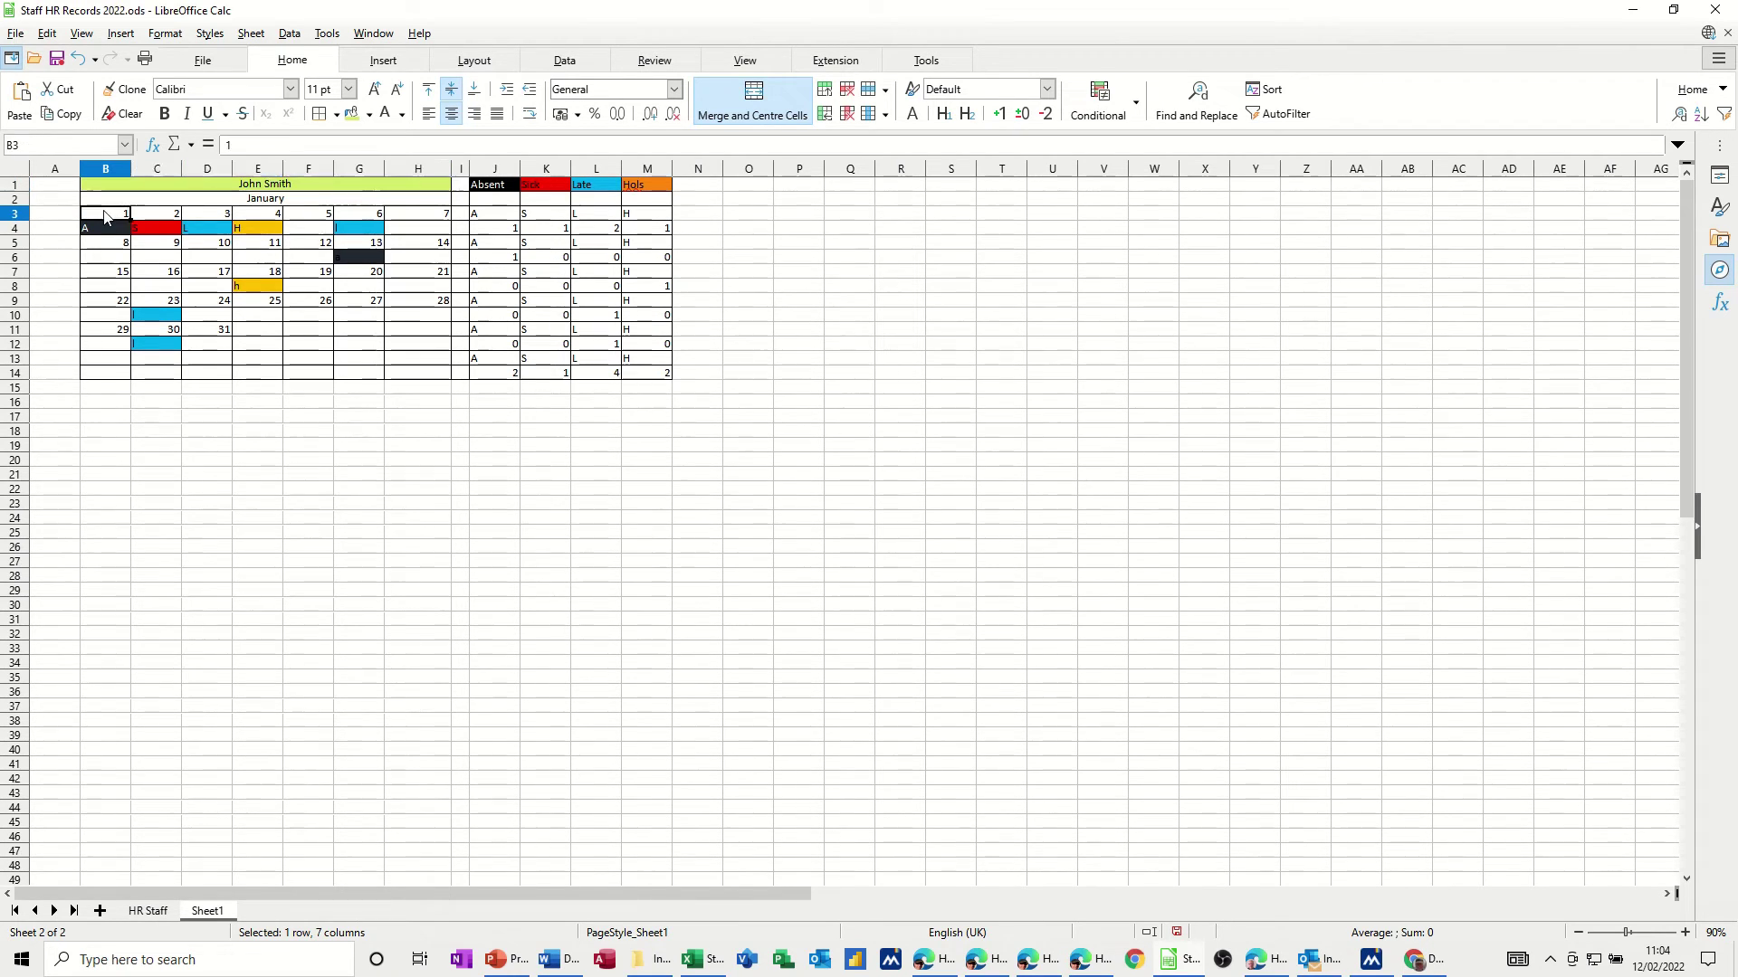
left_click(368, 114)
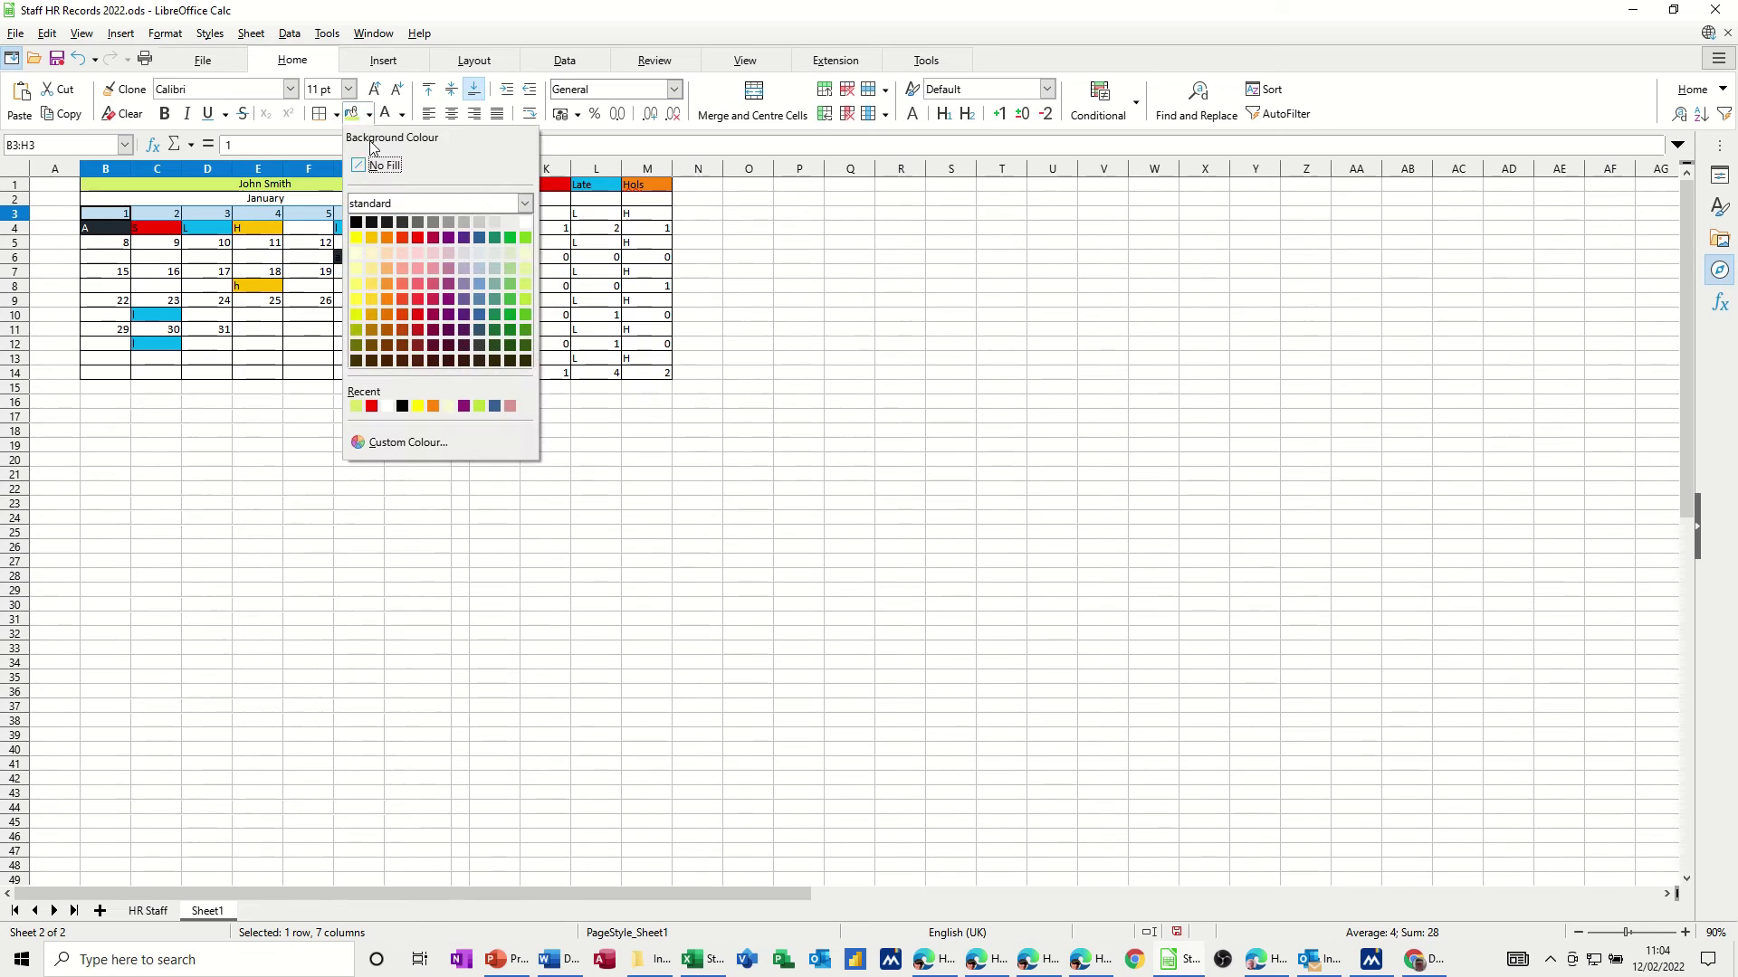
left_click(448, 222)
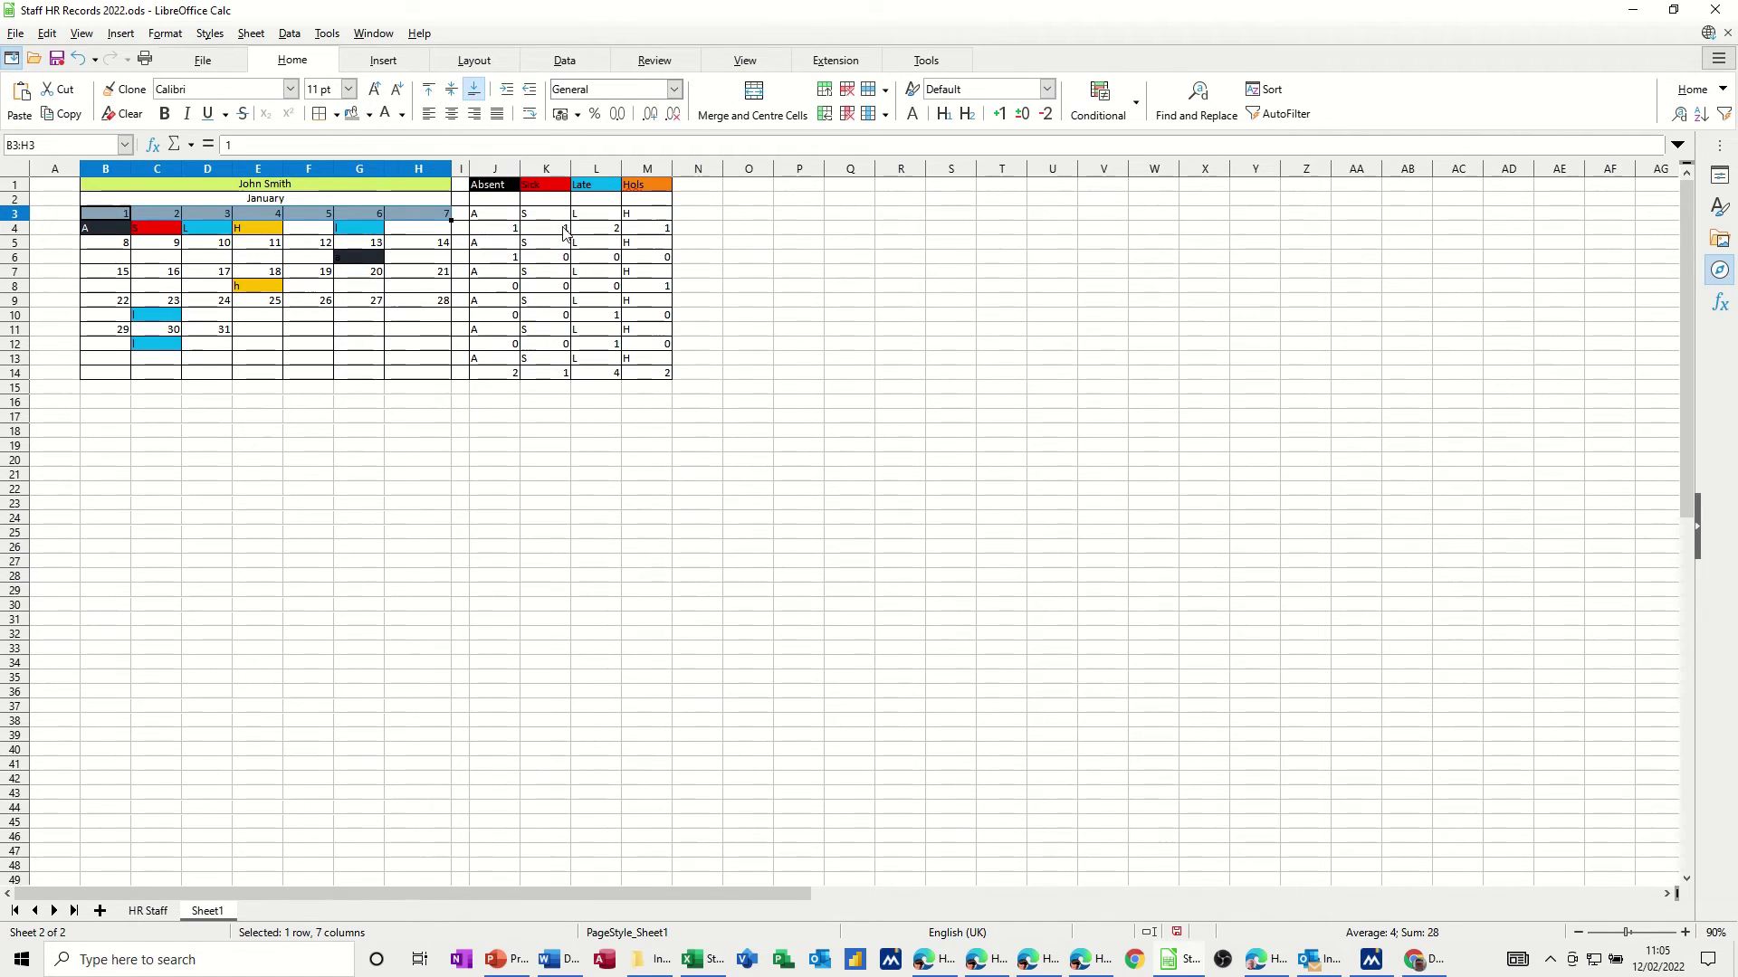
left_click_drag(478, 212, 634, 217)
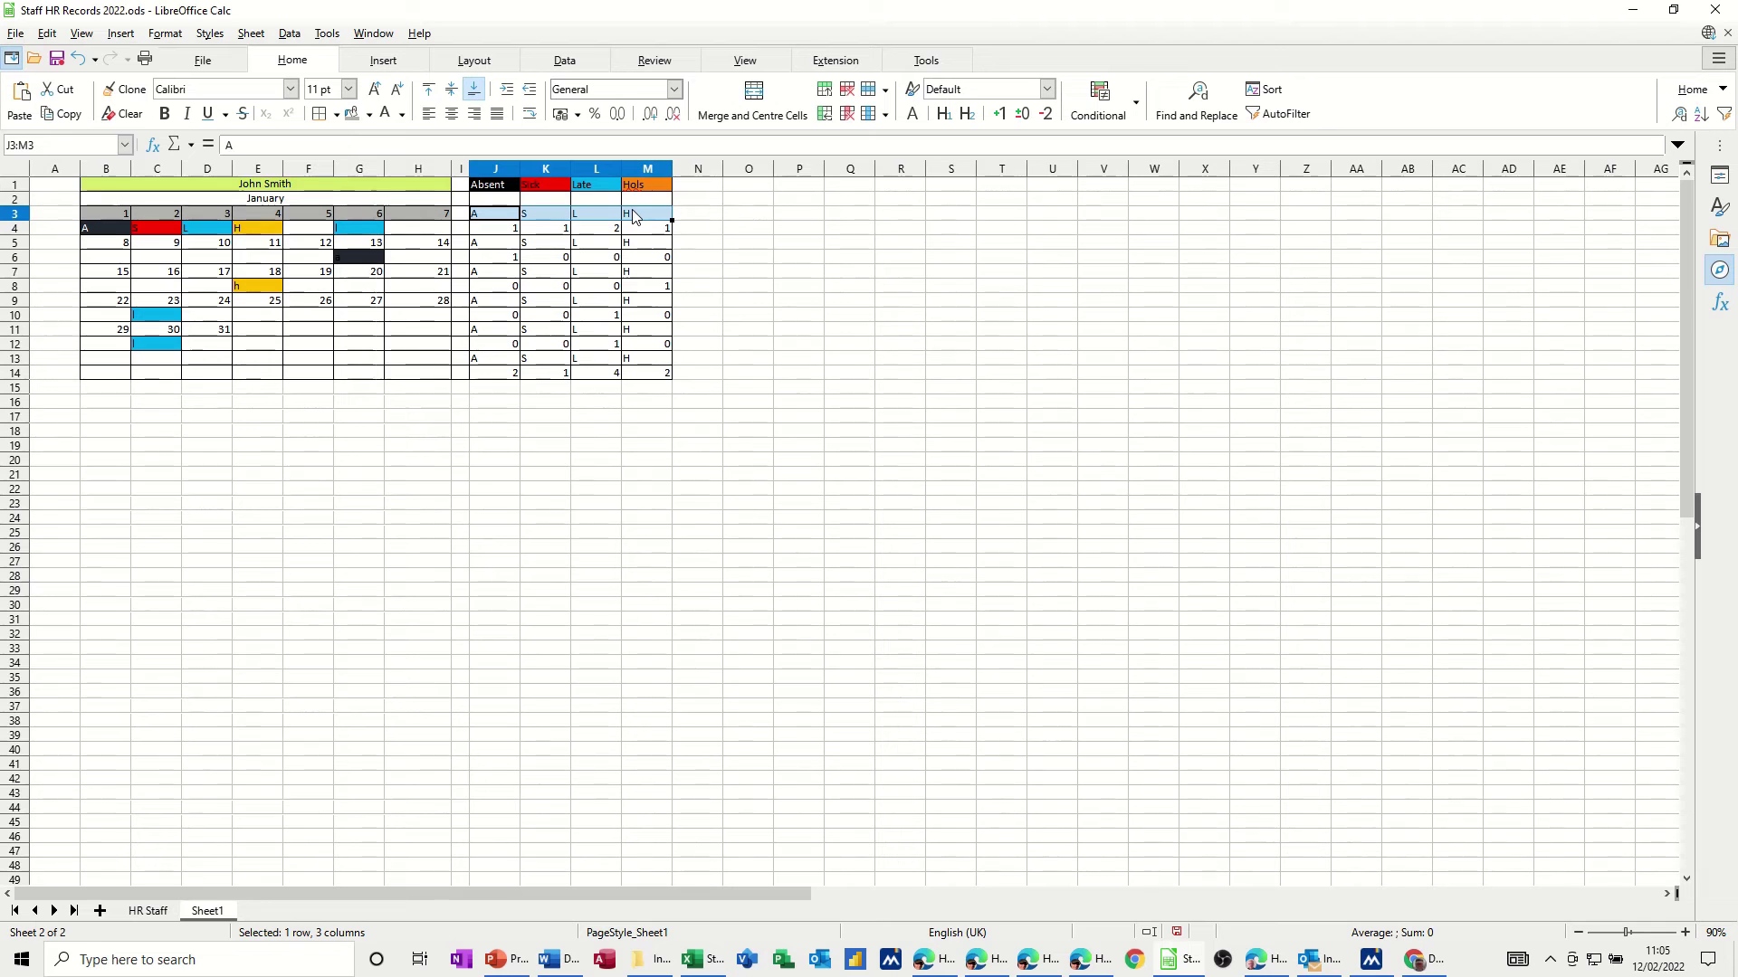
left_click(352, 114)
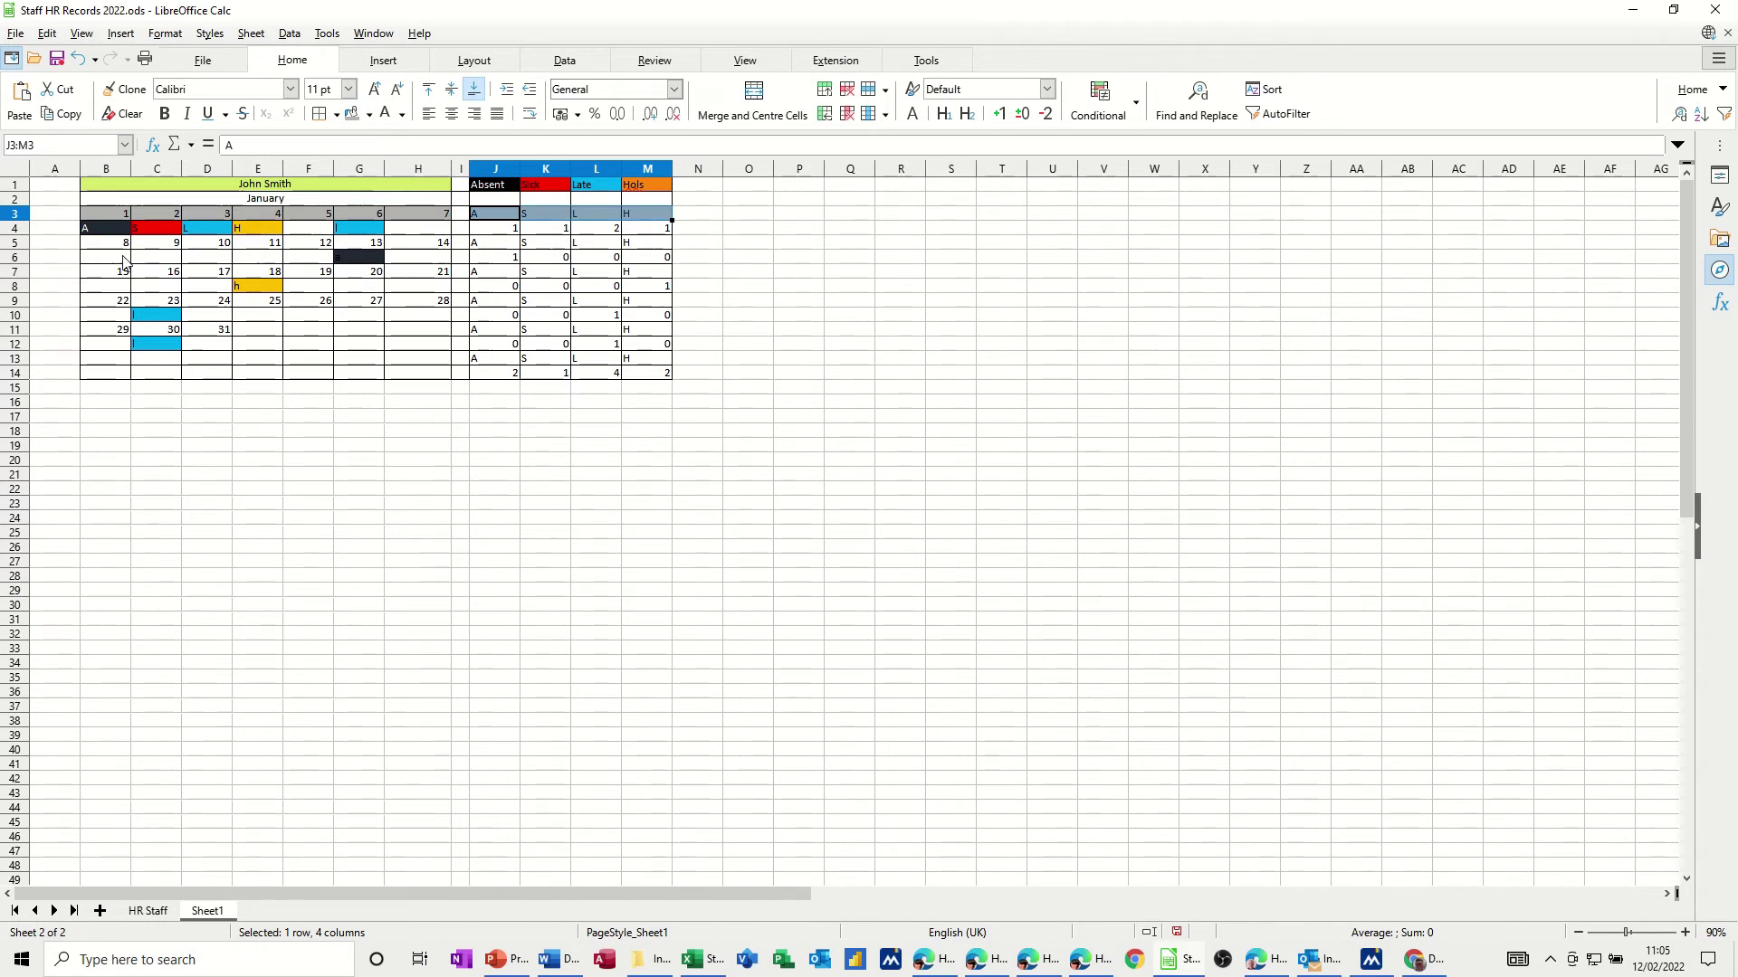
Step: Shade the date rows 5, 7, 9 and 11 grey
left_click_drag(115, 241, 652, 253)
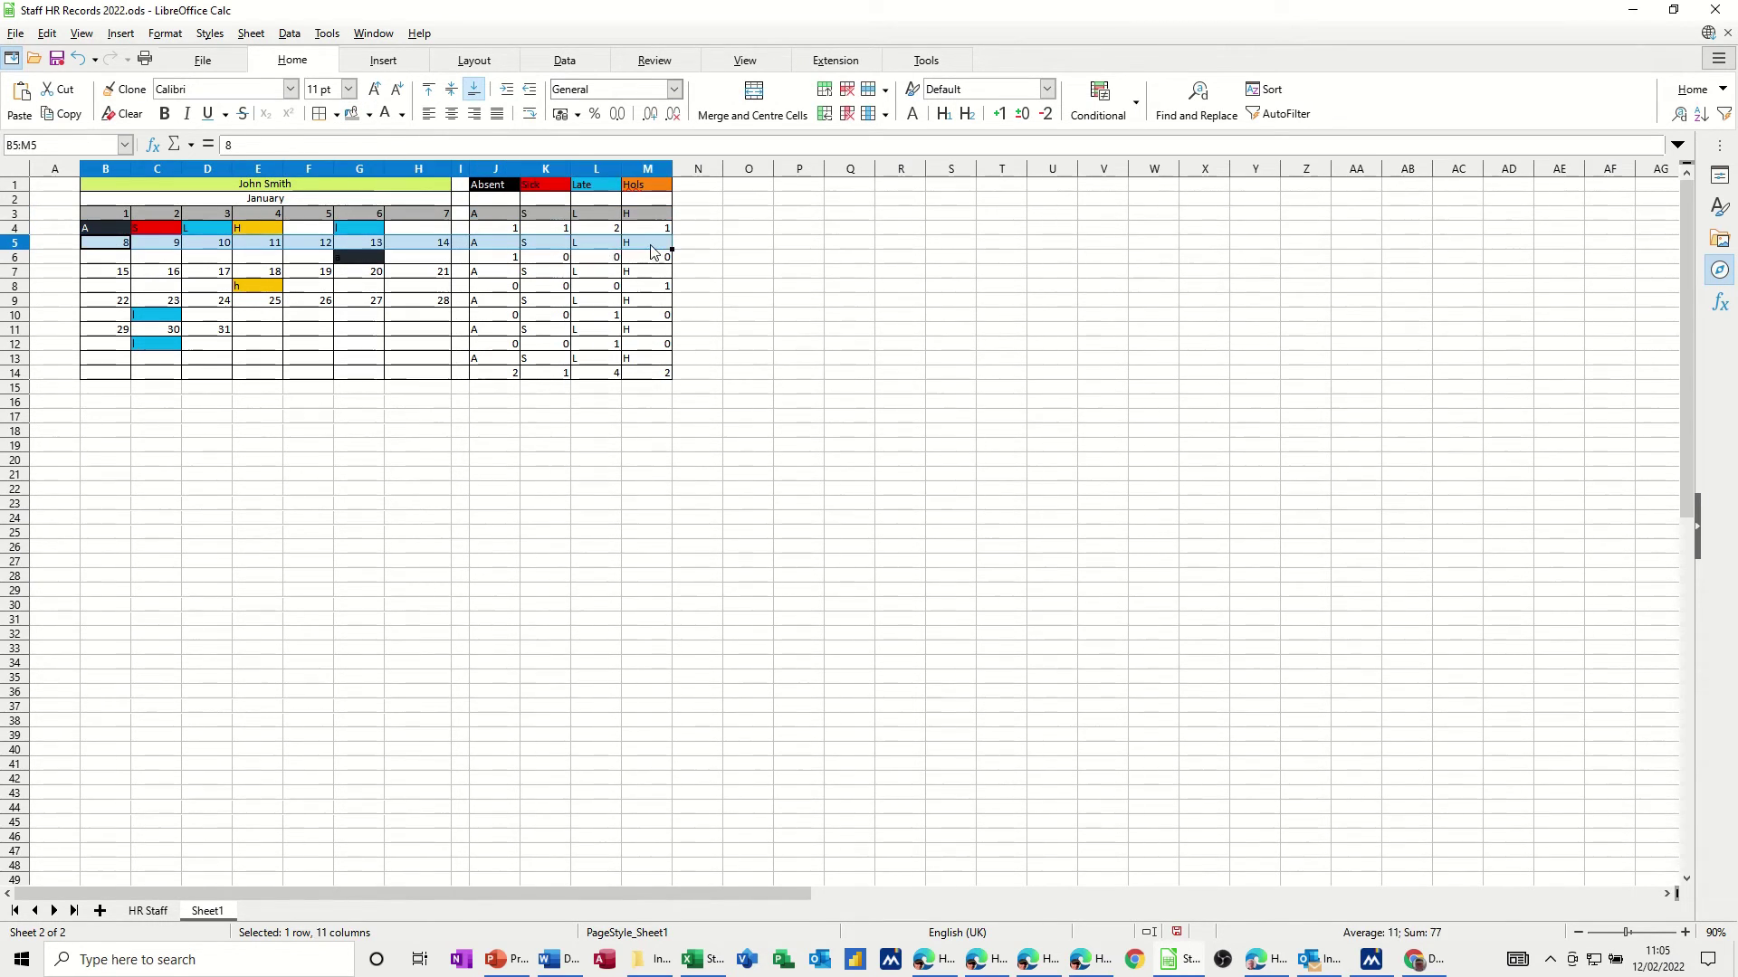
left_click(352, 113)
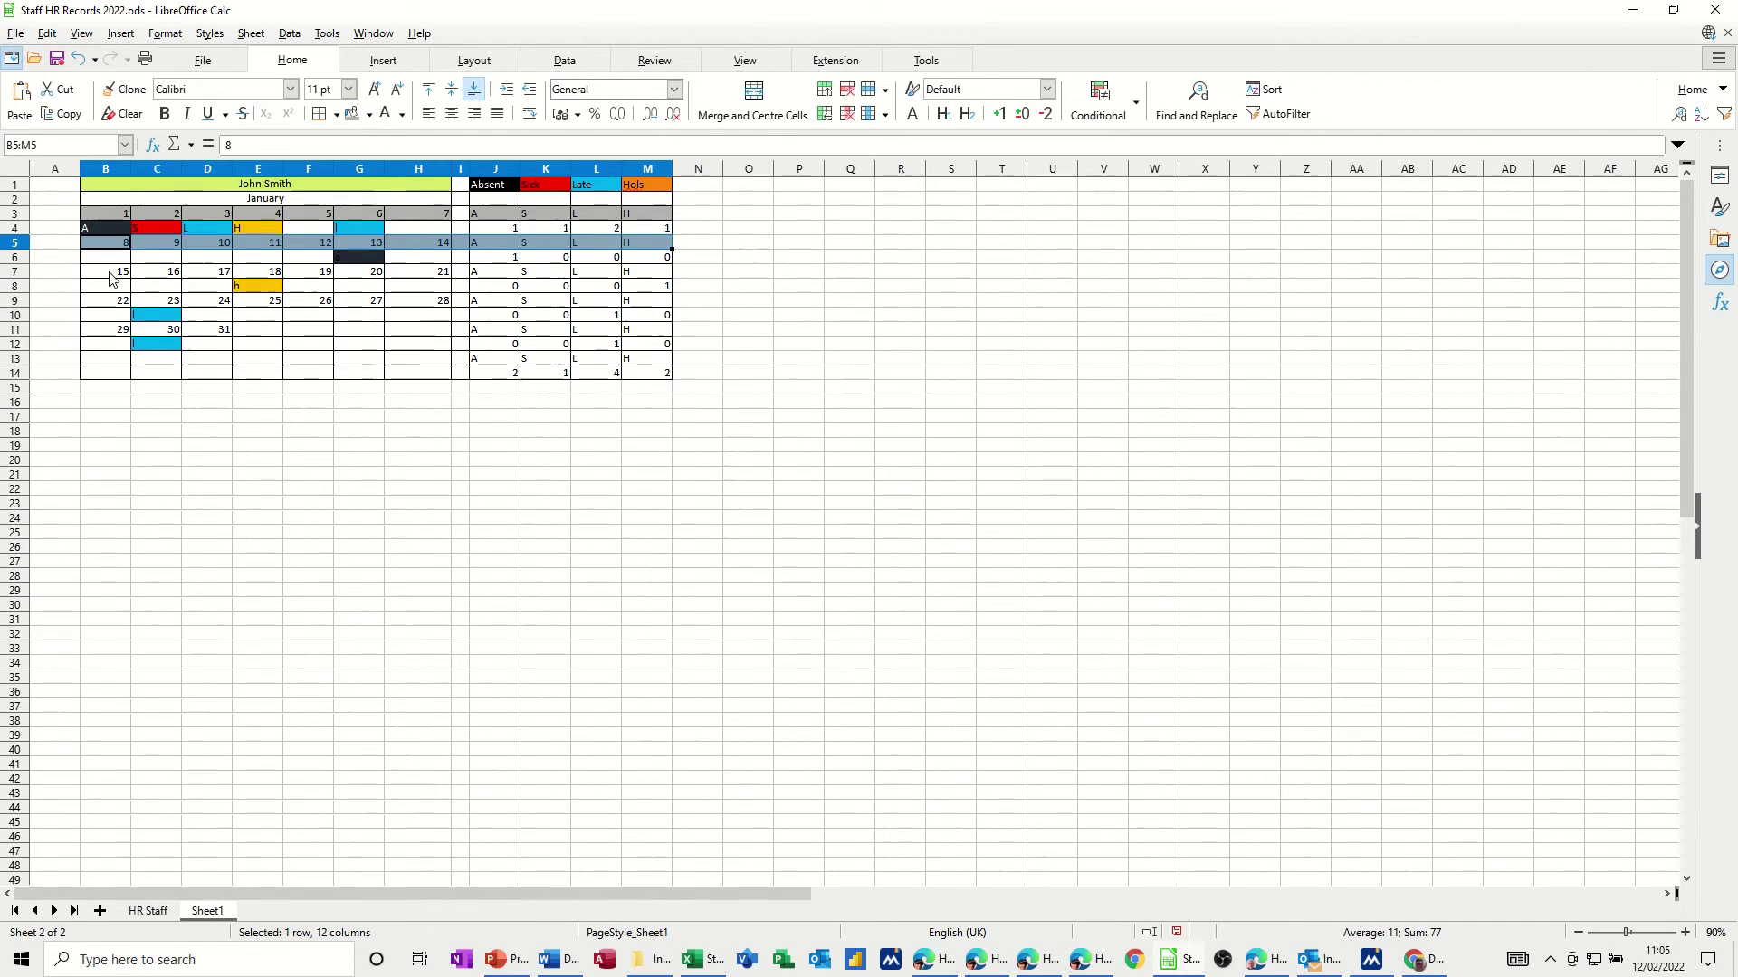
left_click_drag(114, 271, 626, 276)
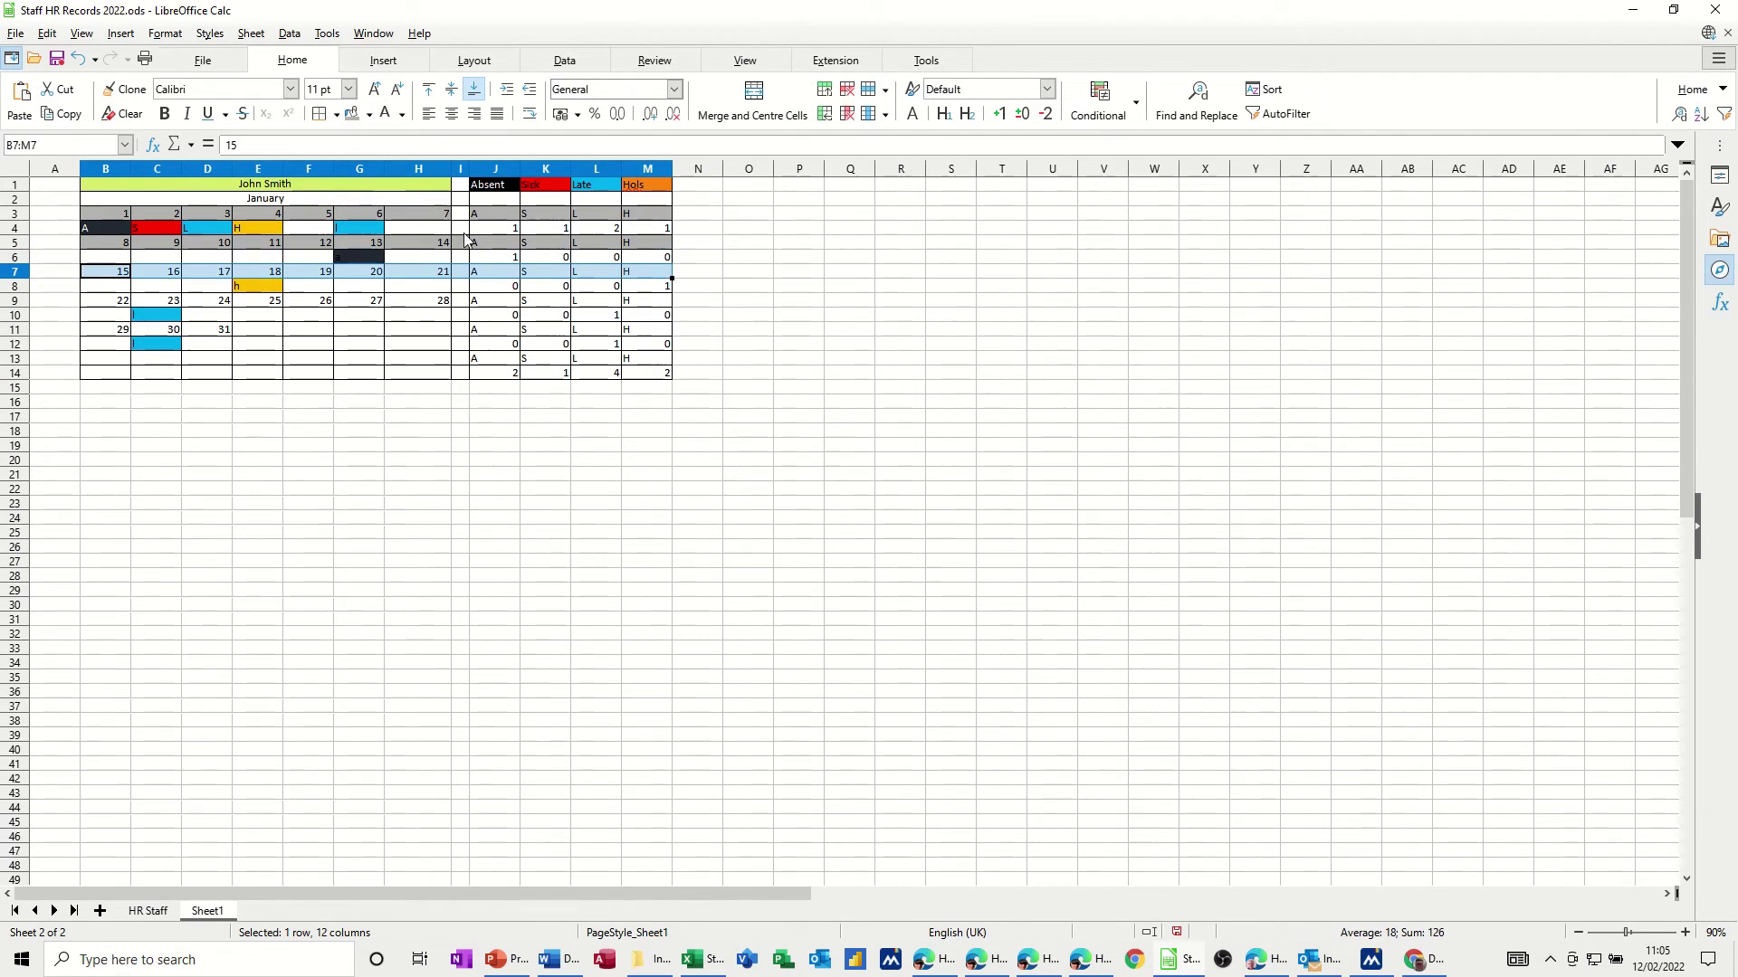
left_click(351, 114)
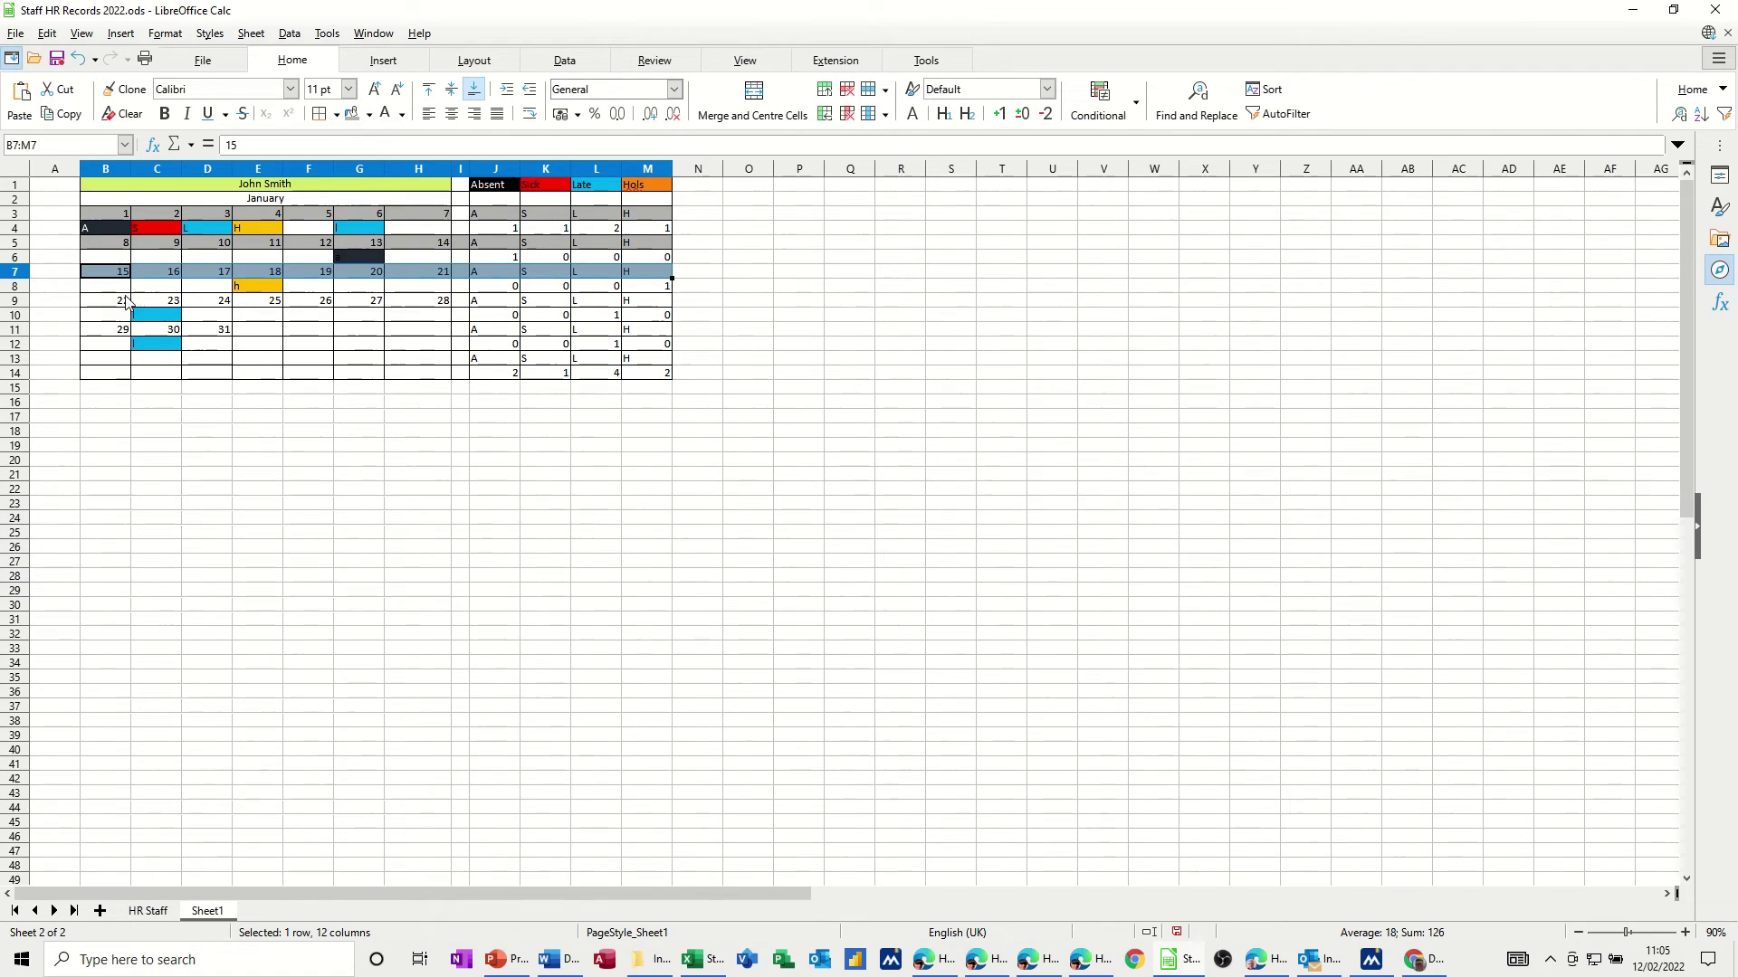
left_click_drag(123, 301, 629, 305)
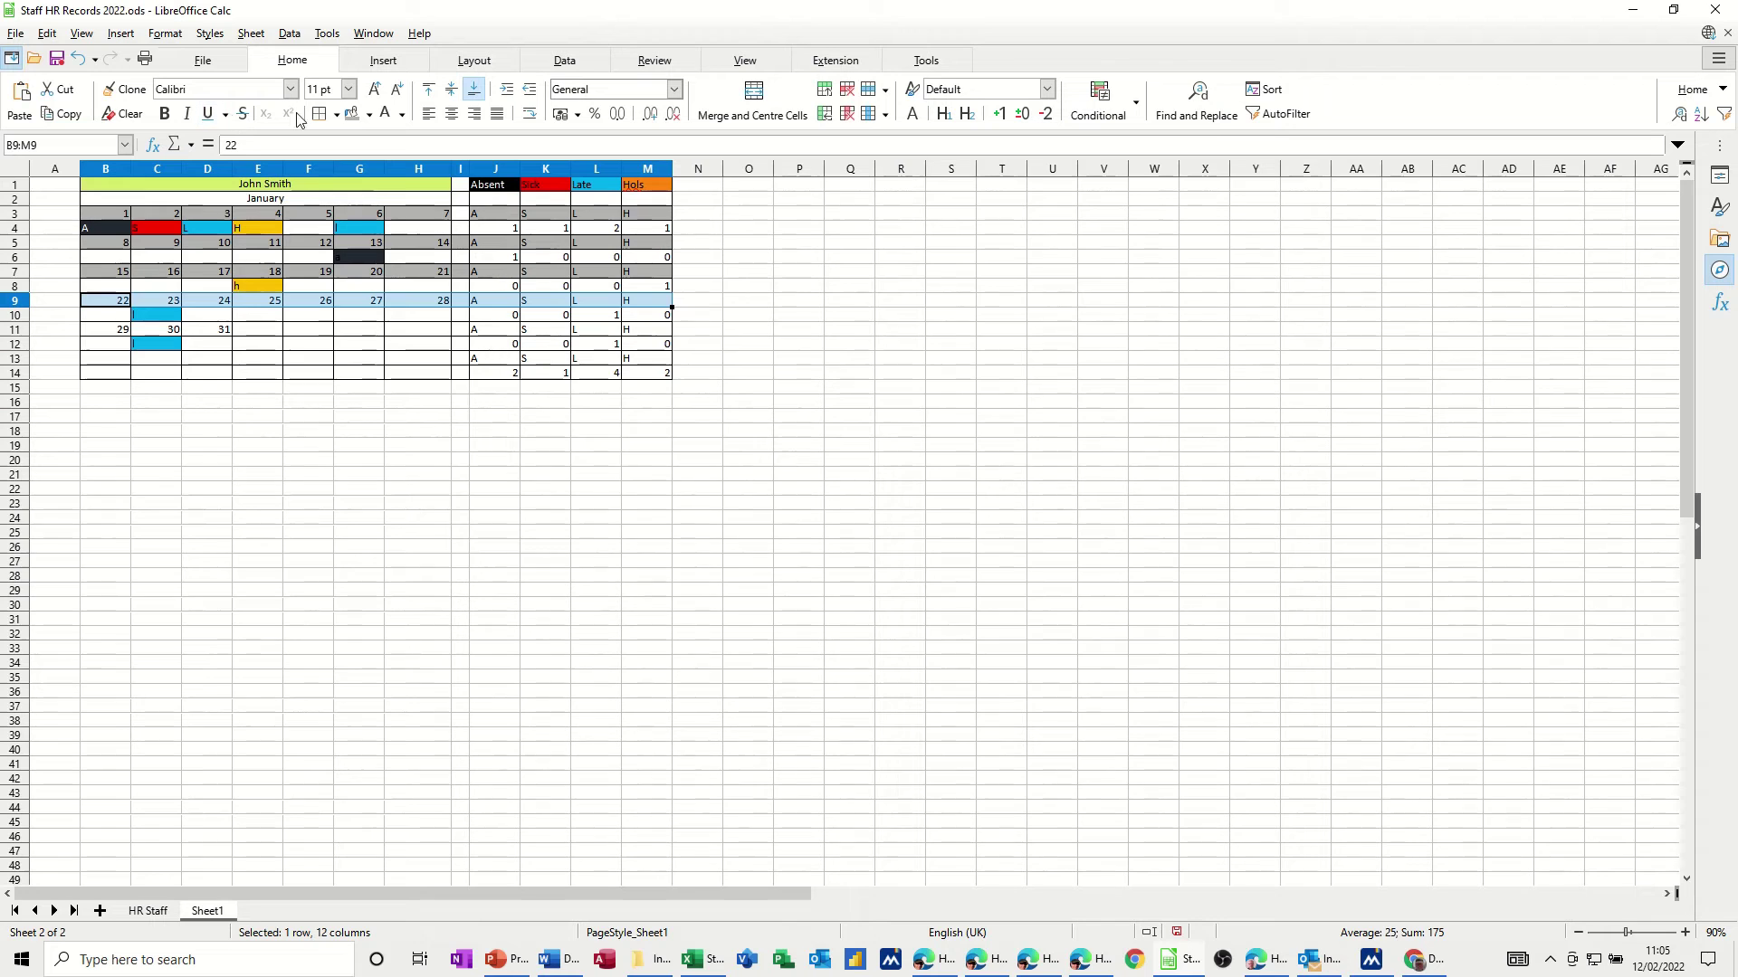
left_click(350, 114)
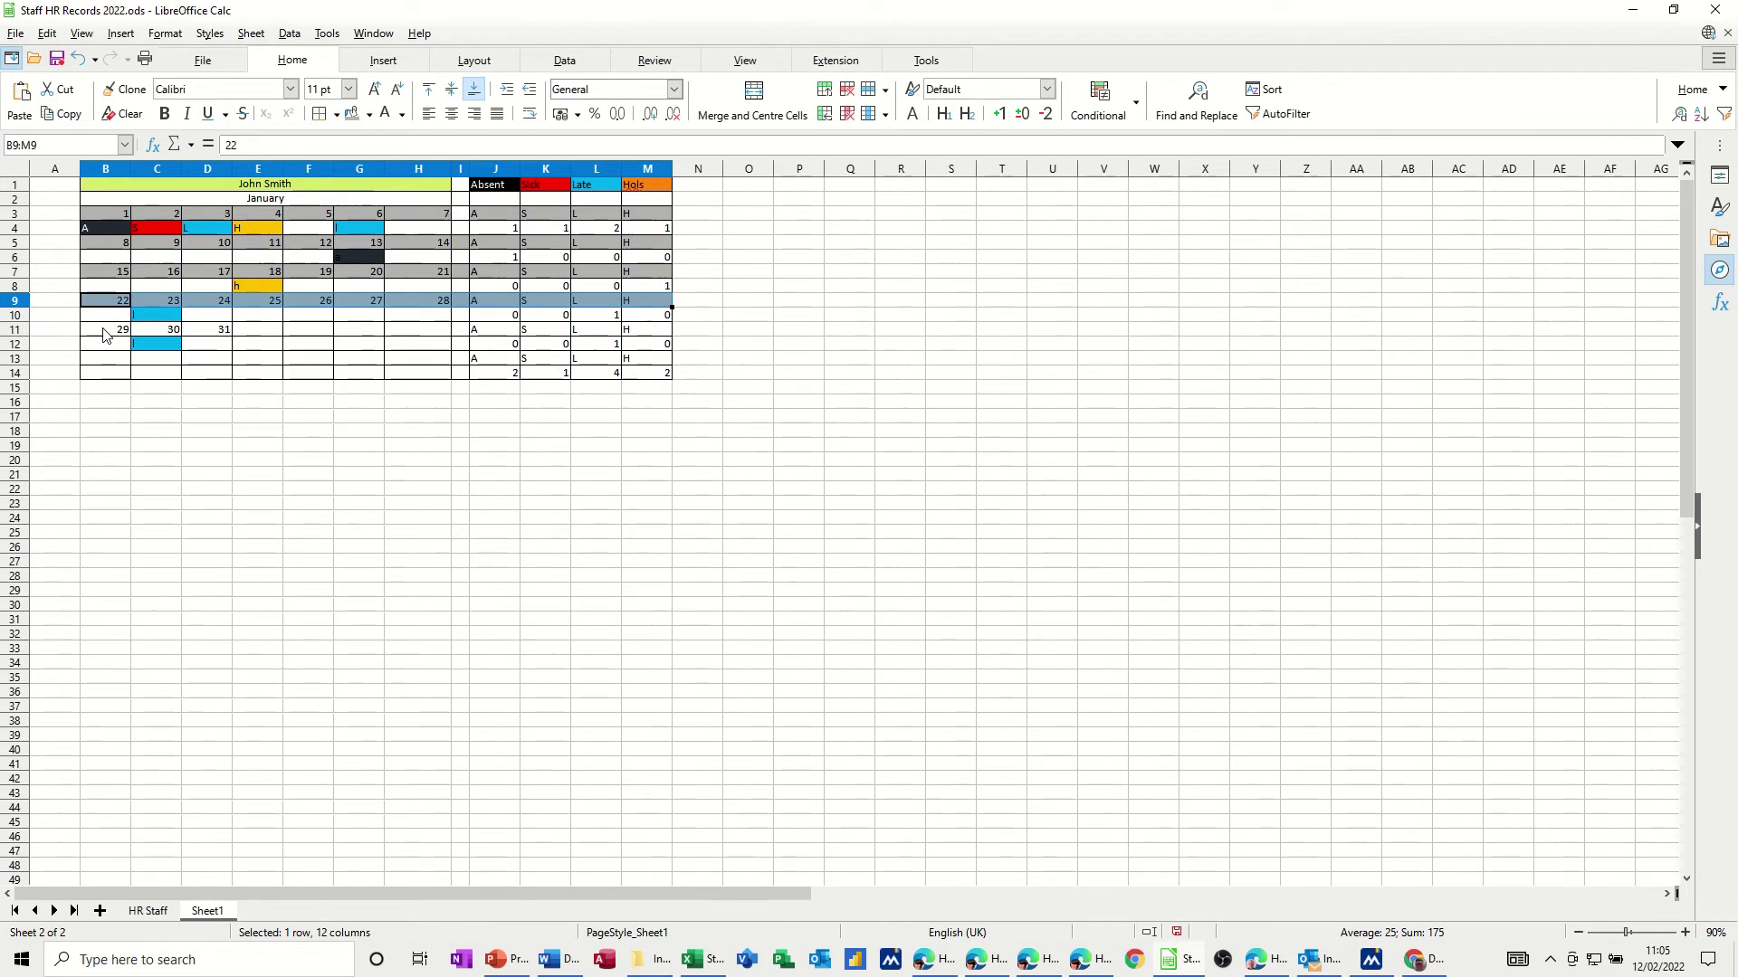
left_click_drag(105, 335, 667, 334)
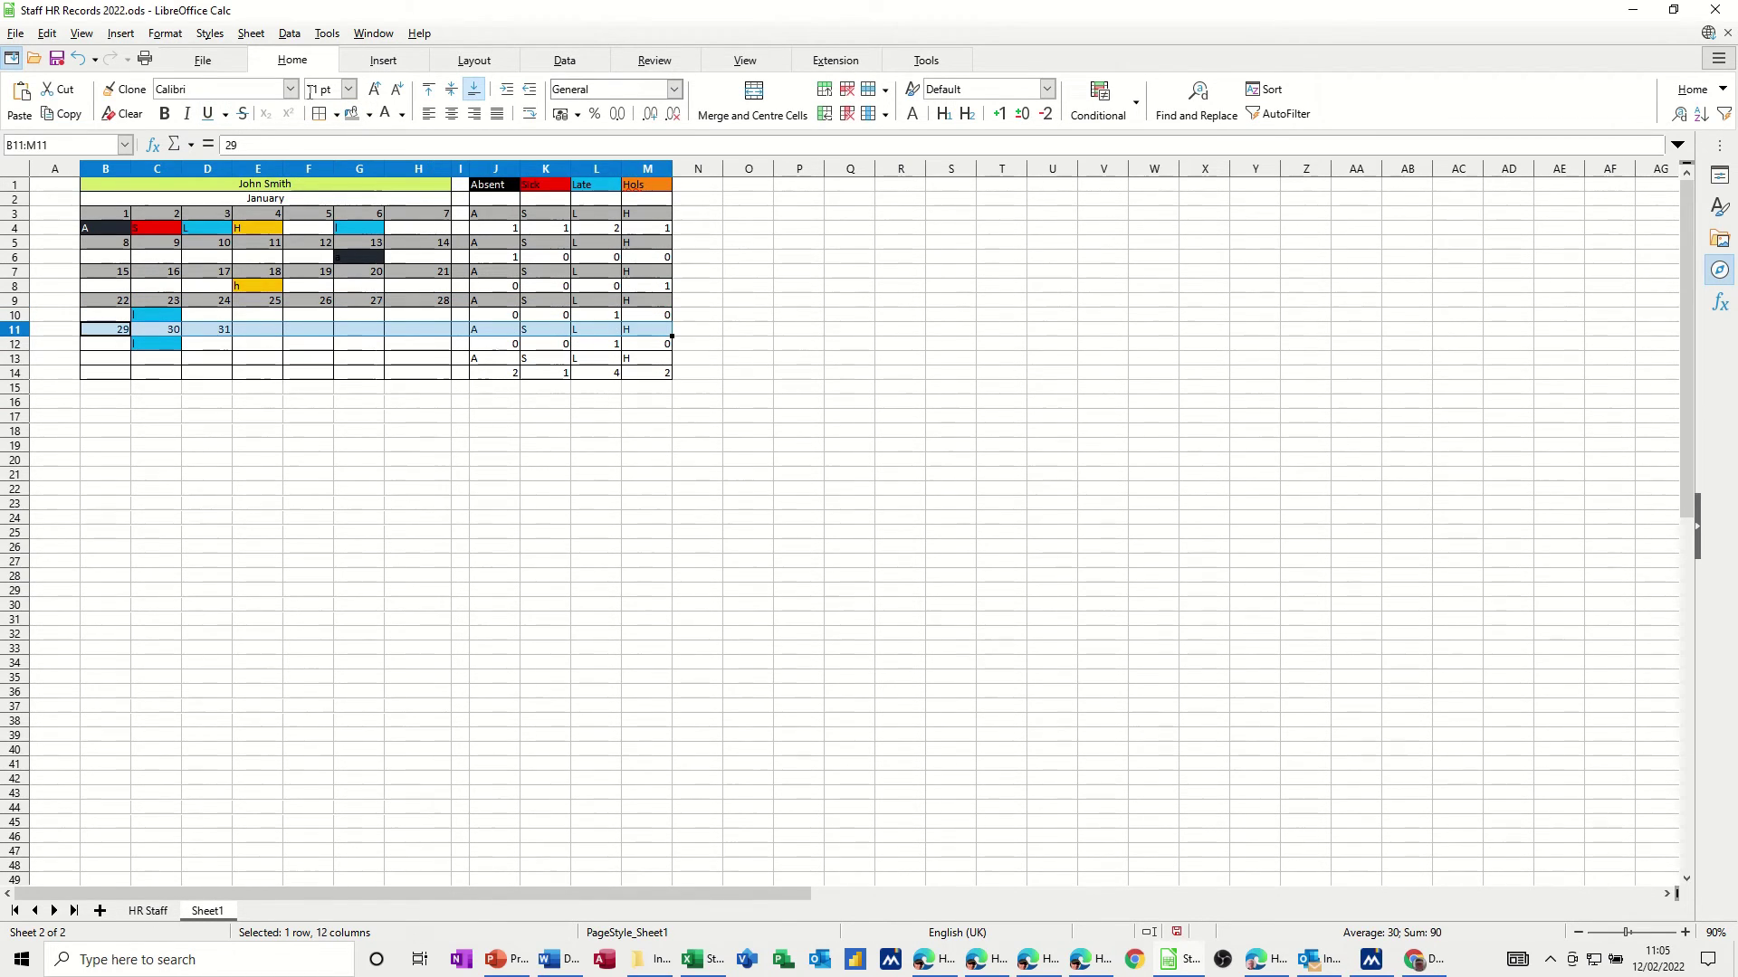
left_click(350, 115)
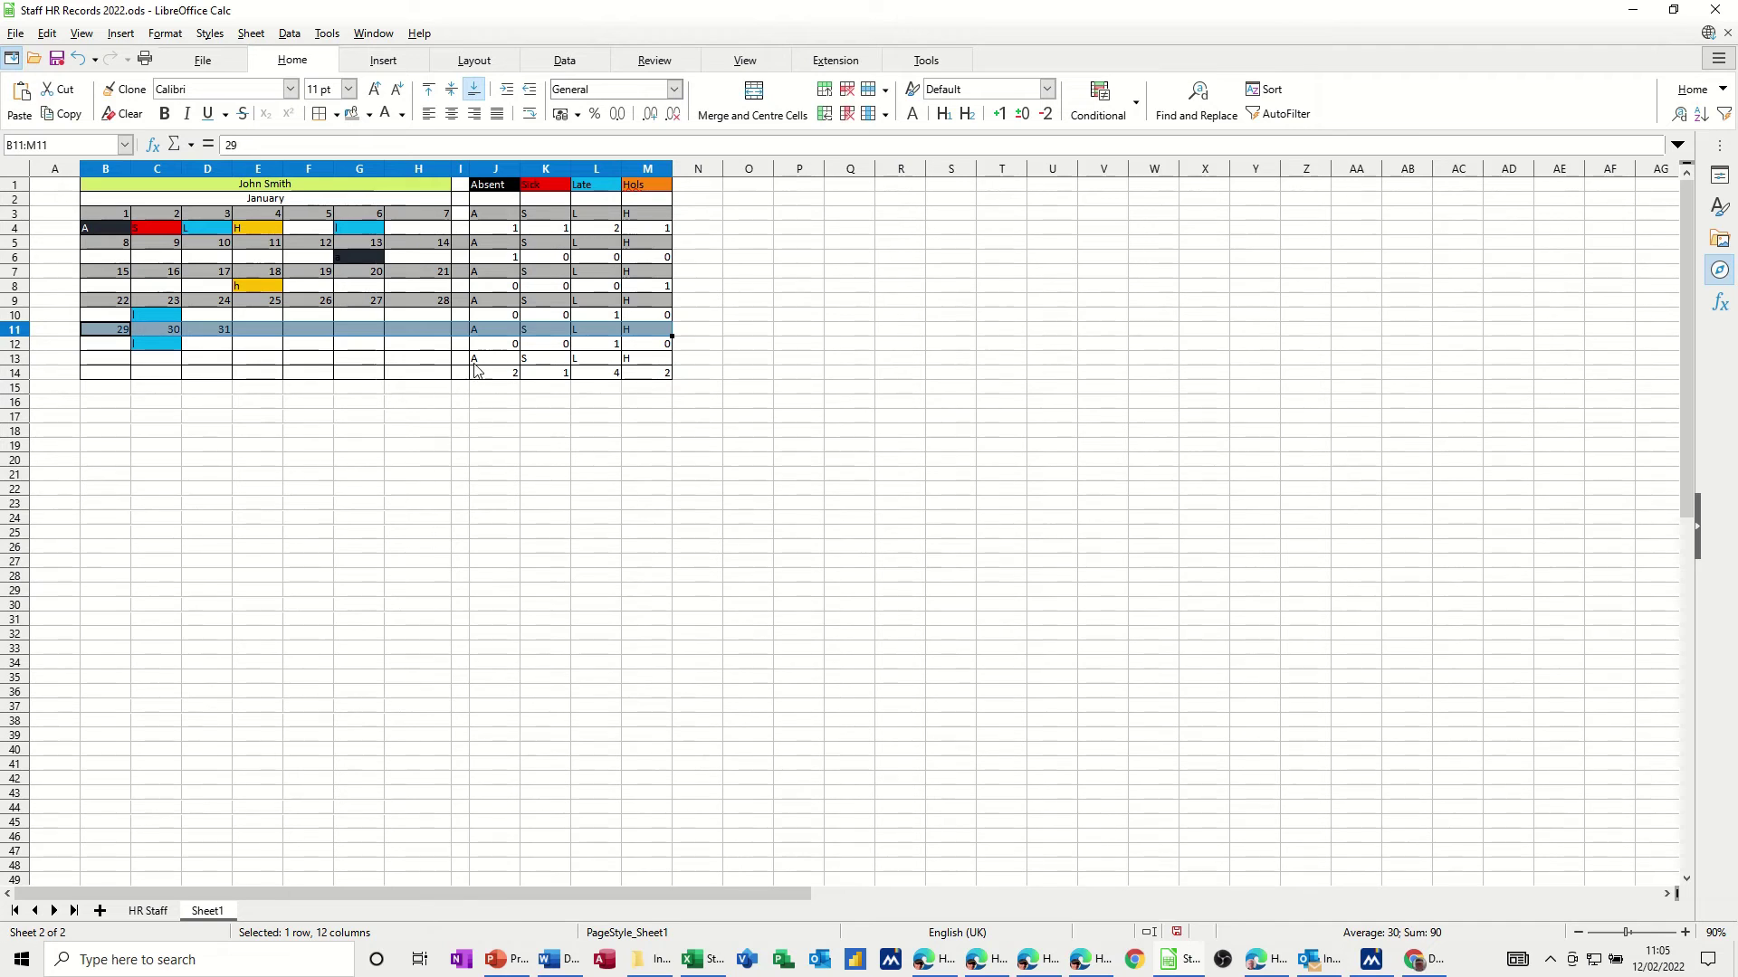
left_click_drag(477, 364, 628, 365)
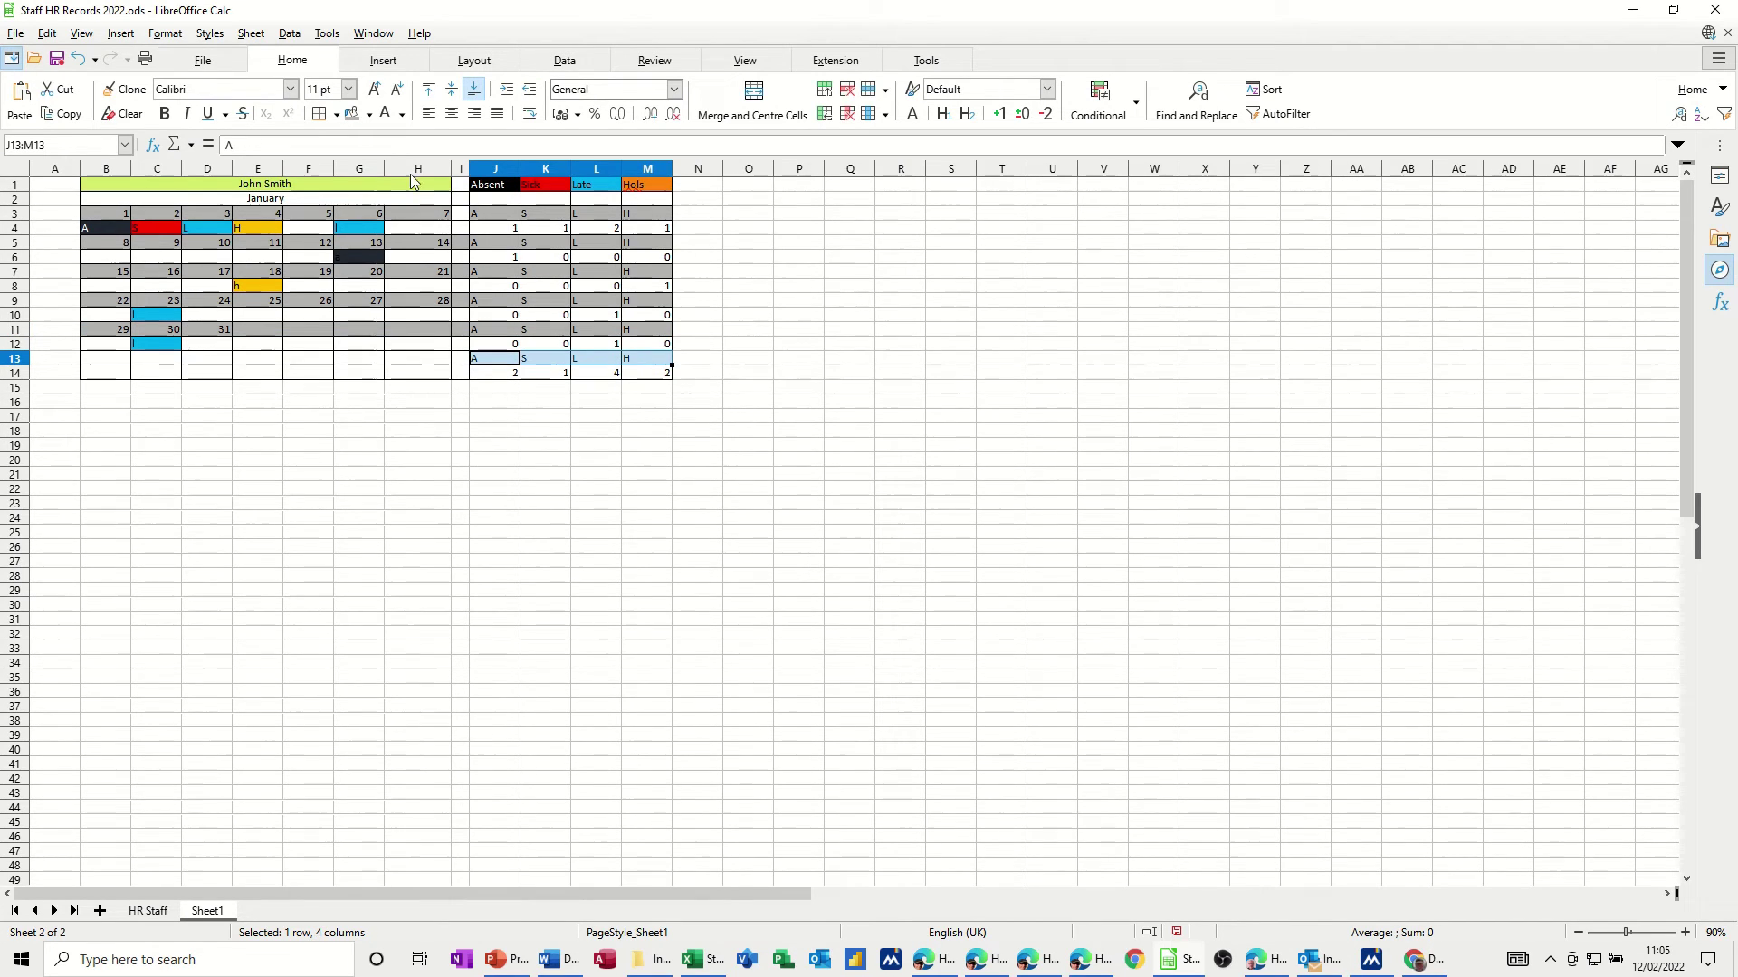
Step: Shade J13:M13 grey and select the code and total rows J13:M14
left_click(354, 117)
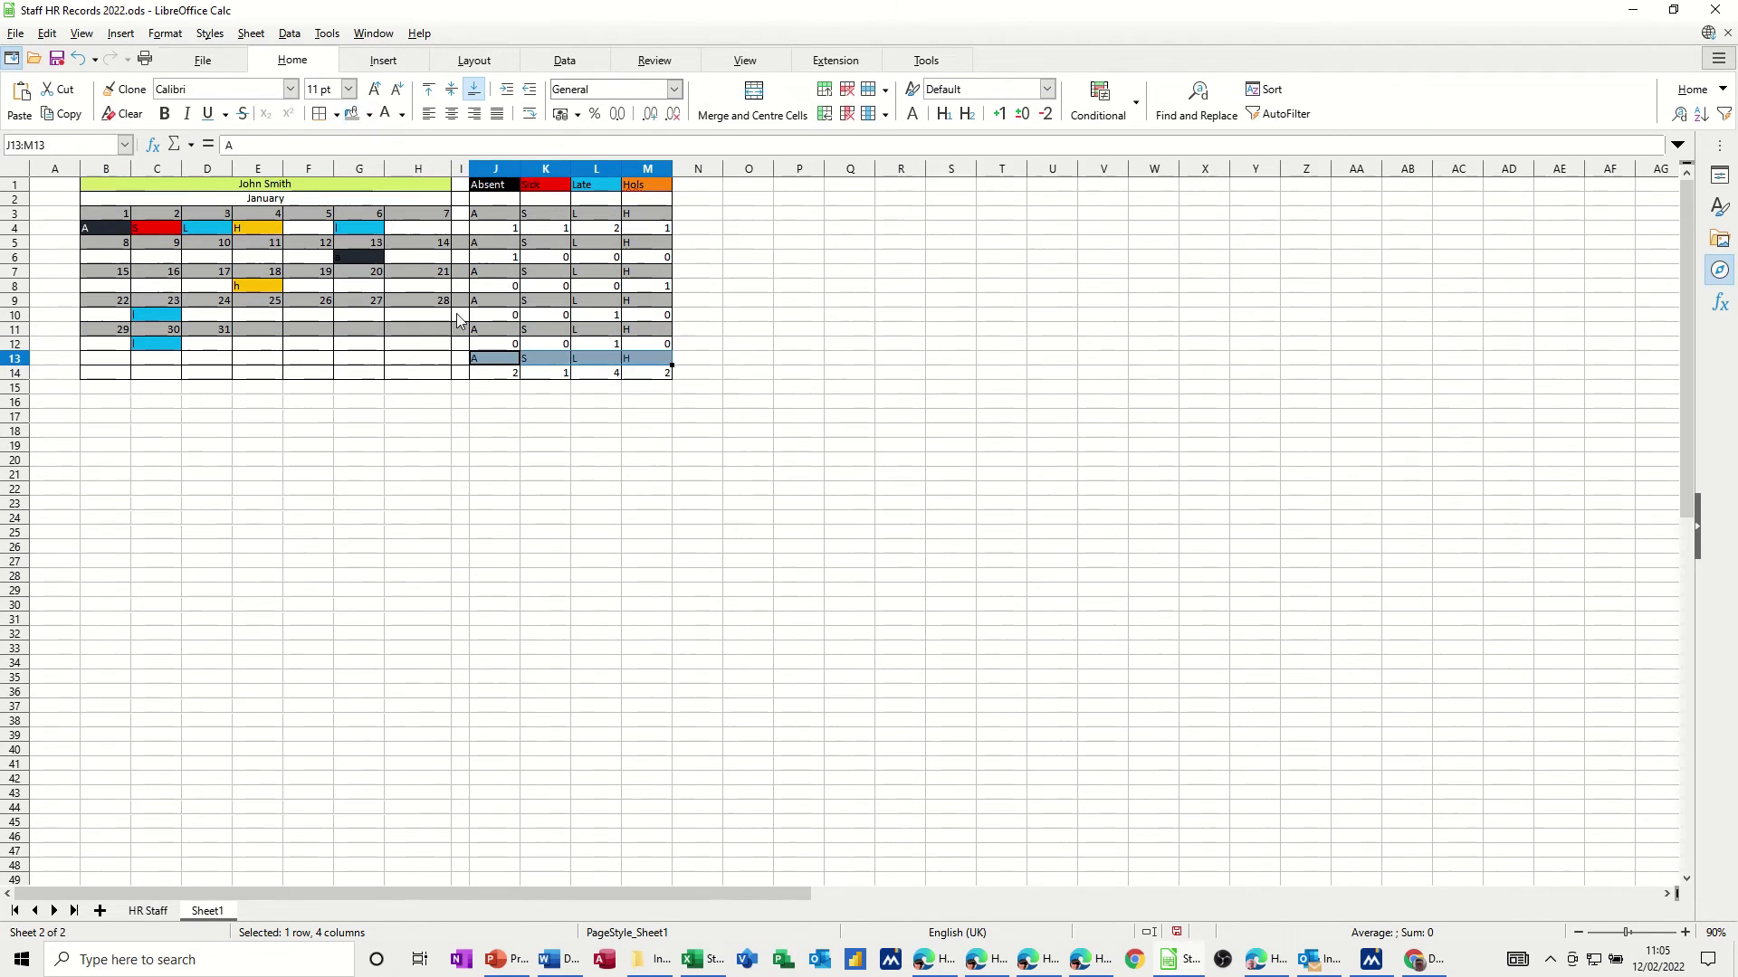
left_click(509, 397)
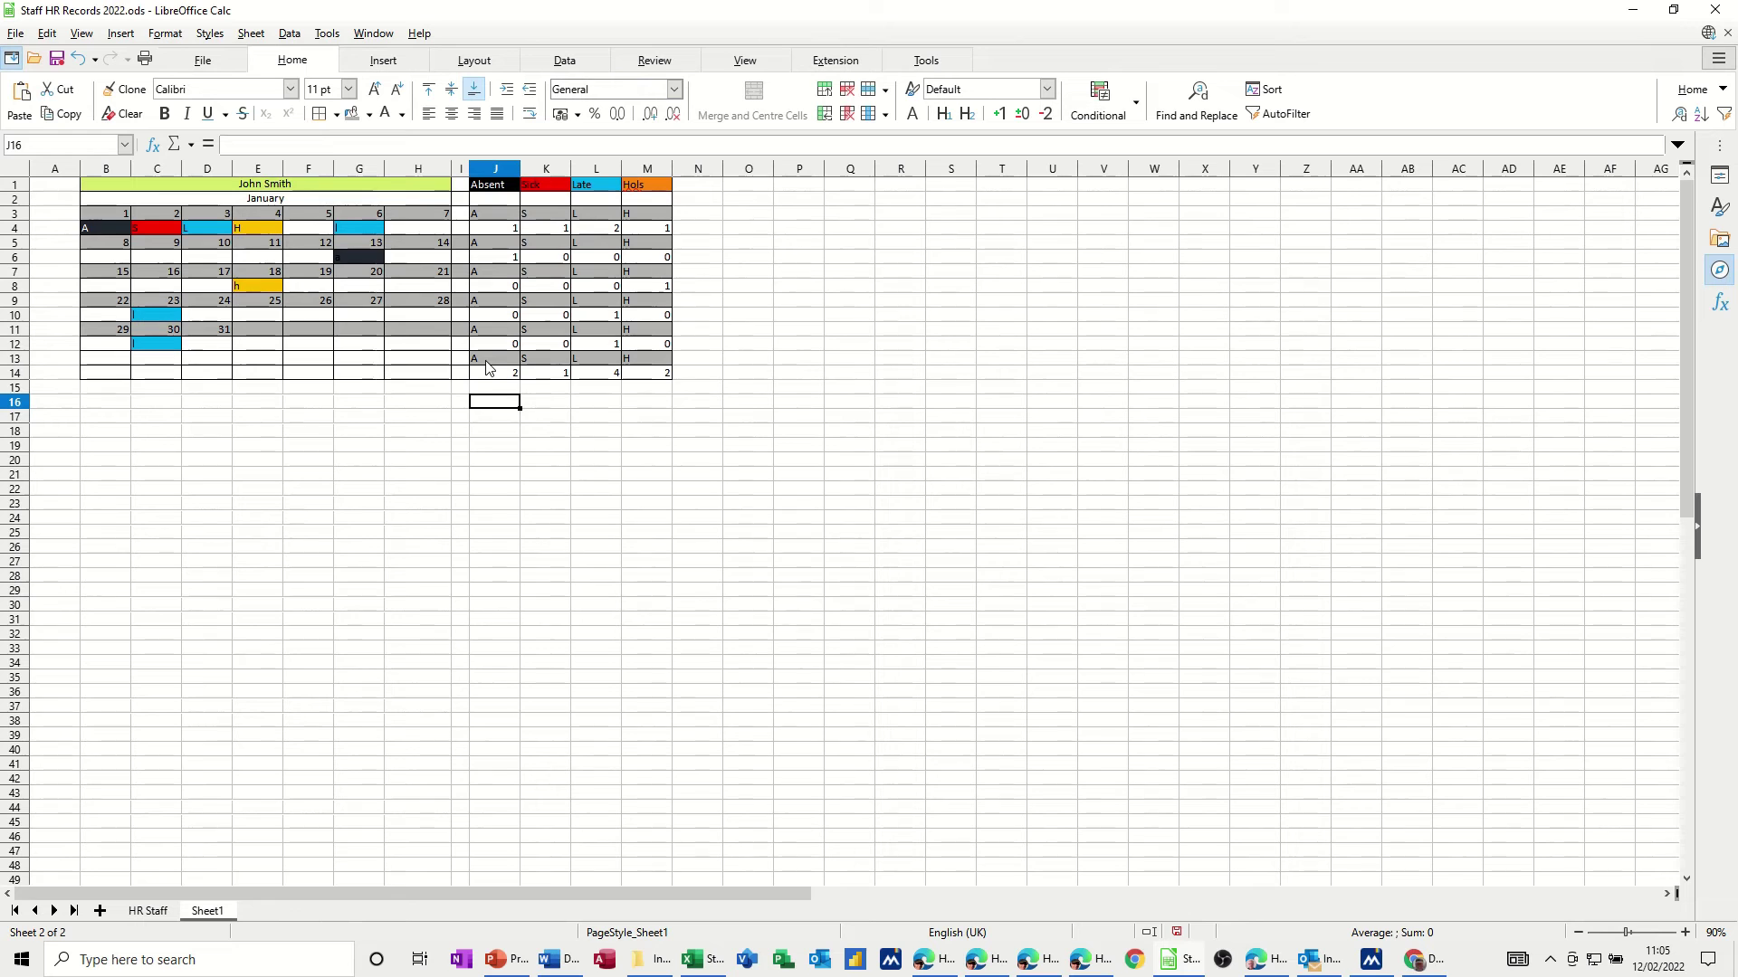
left_click_drag(492, 359, 671, 375)
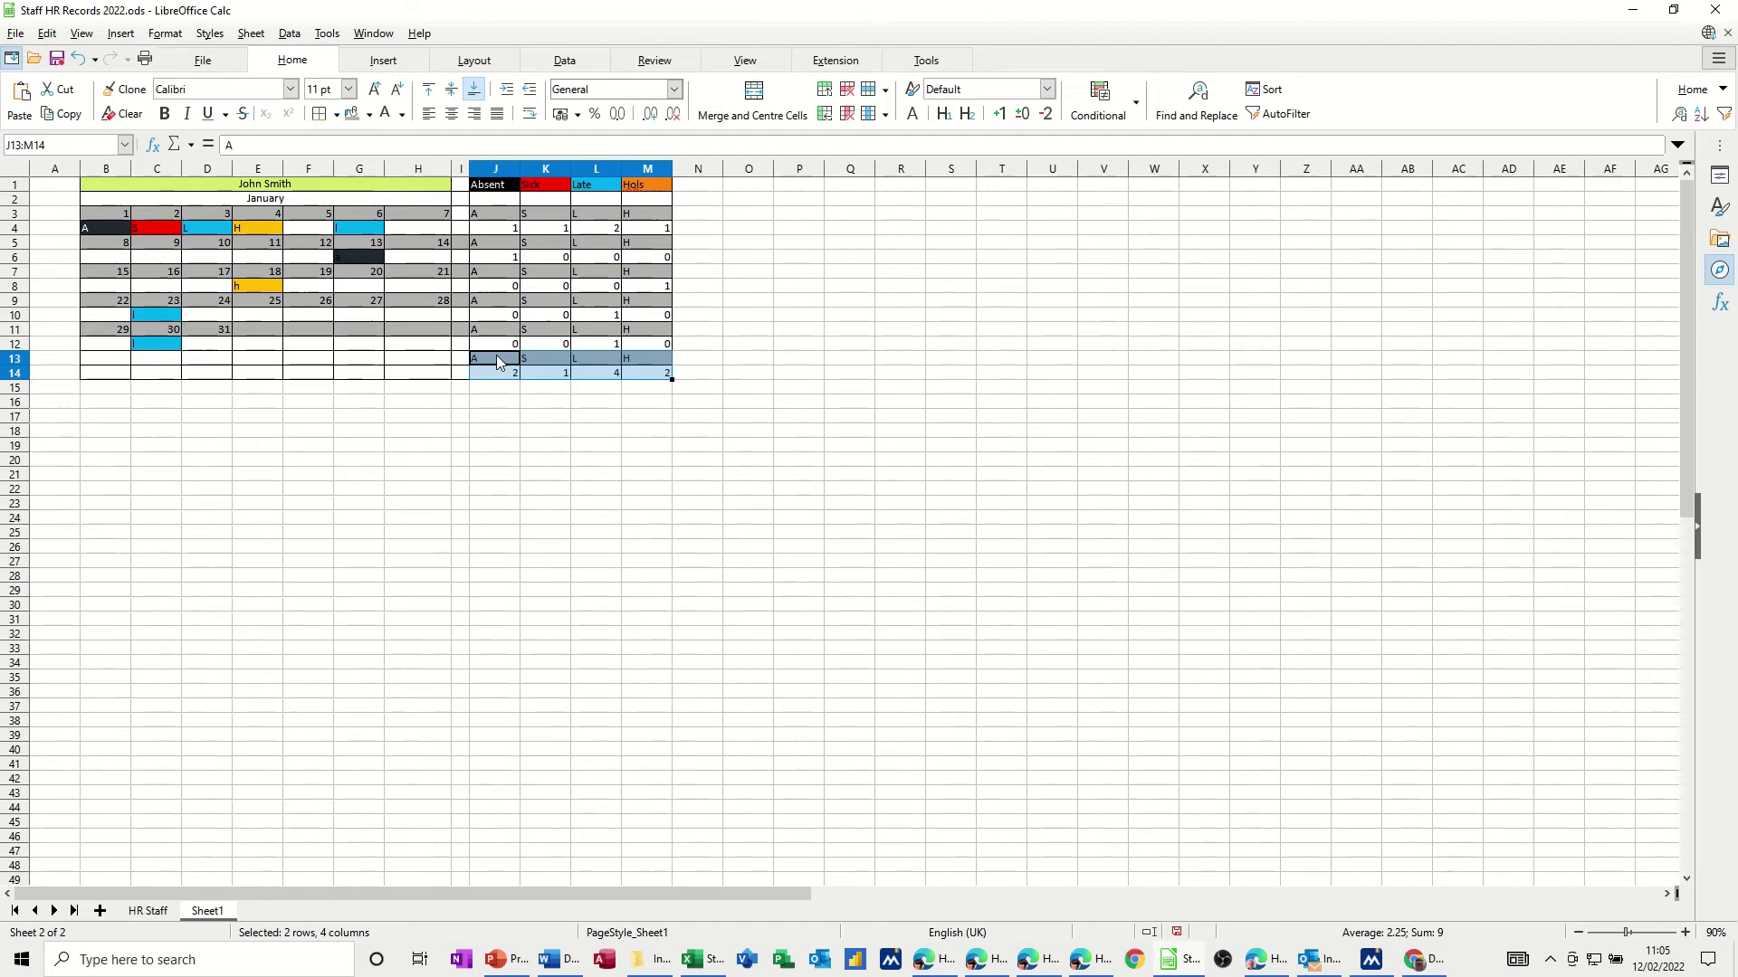
left_click_drag(496, 356, 502, 367)
left_click(508, 413)
left_click_drag(495, 359, 668, 377)
Step: Insert a chart from the selection using the 3D column type
left_click(382, 61)
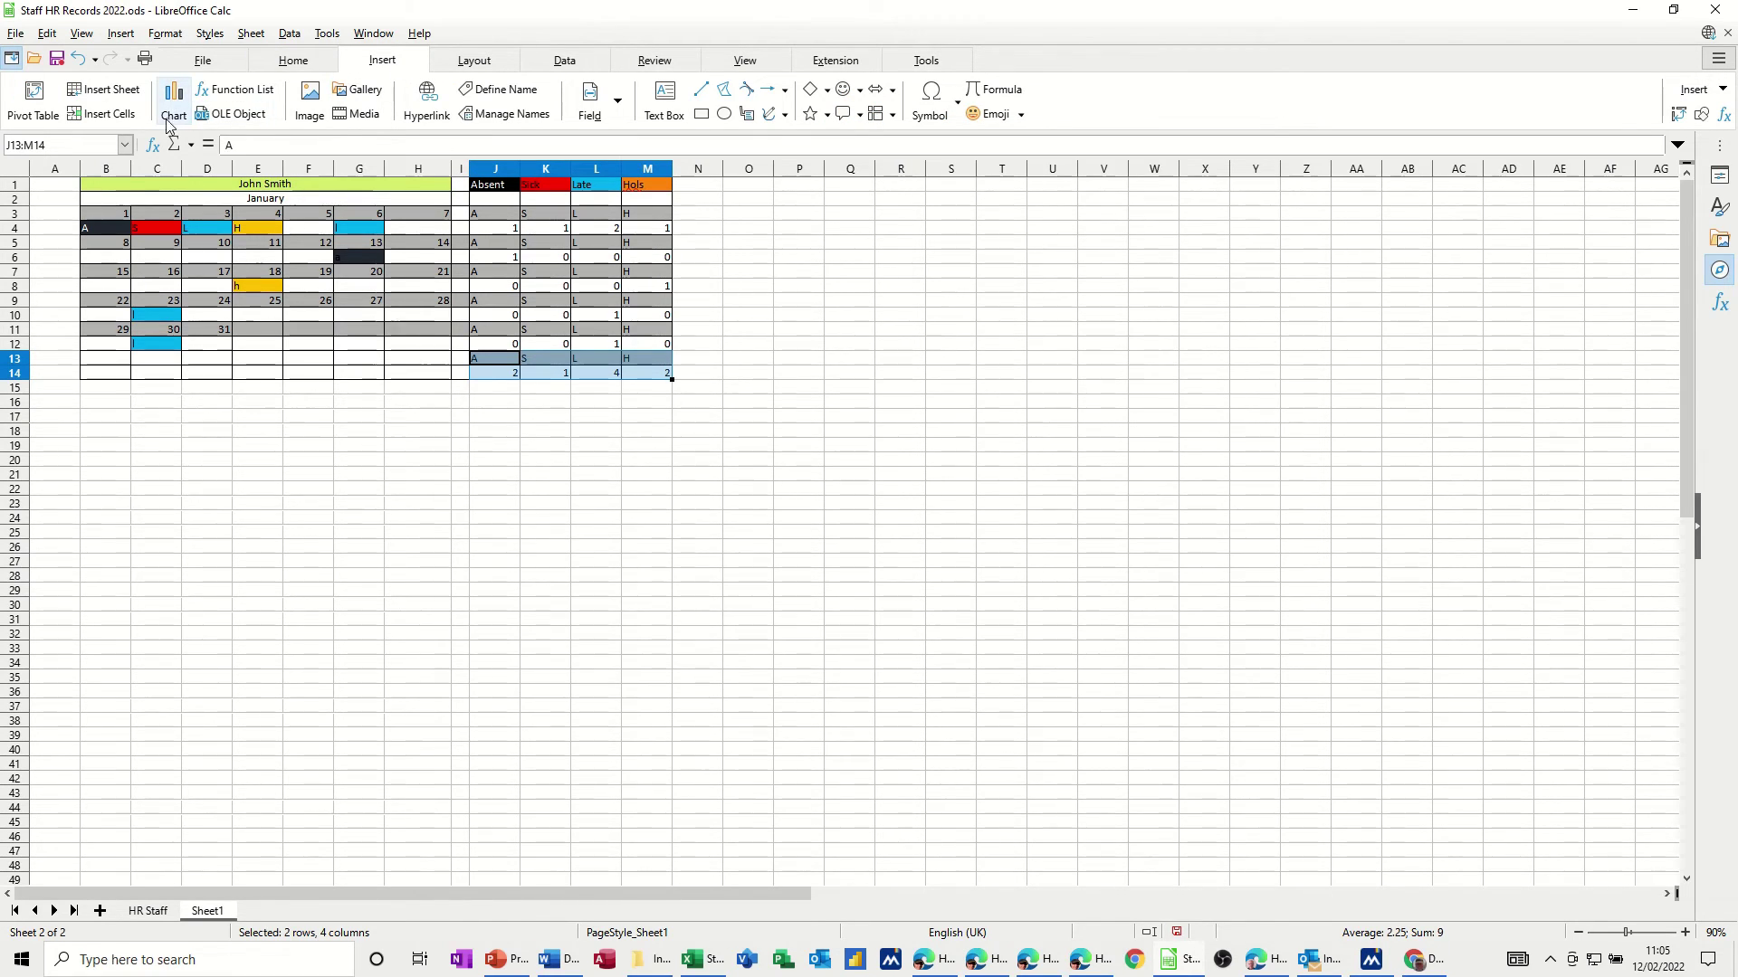
left_click(173, 103)
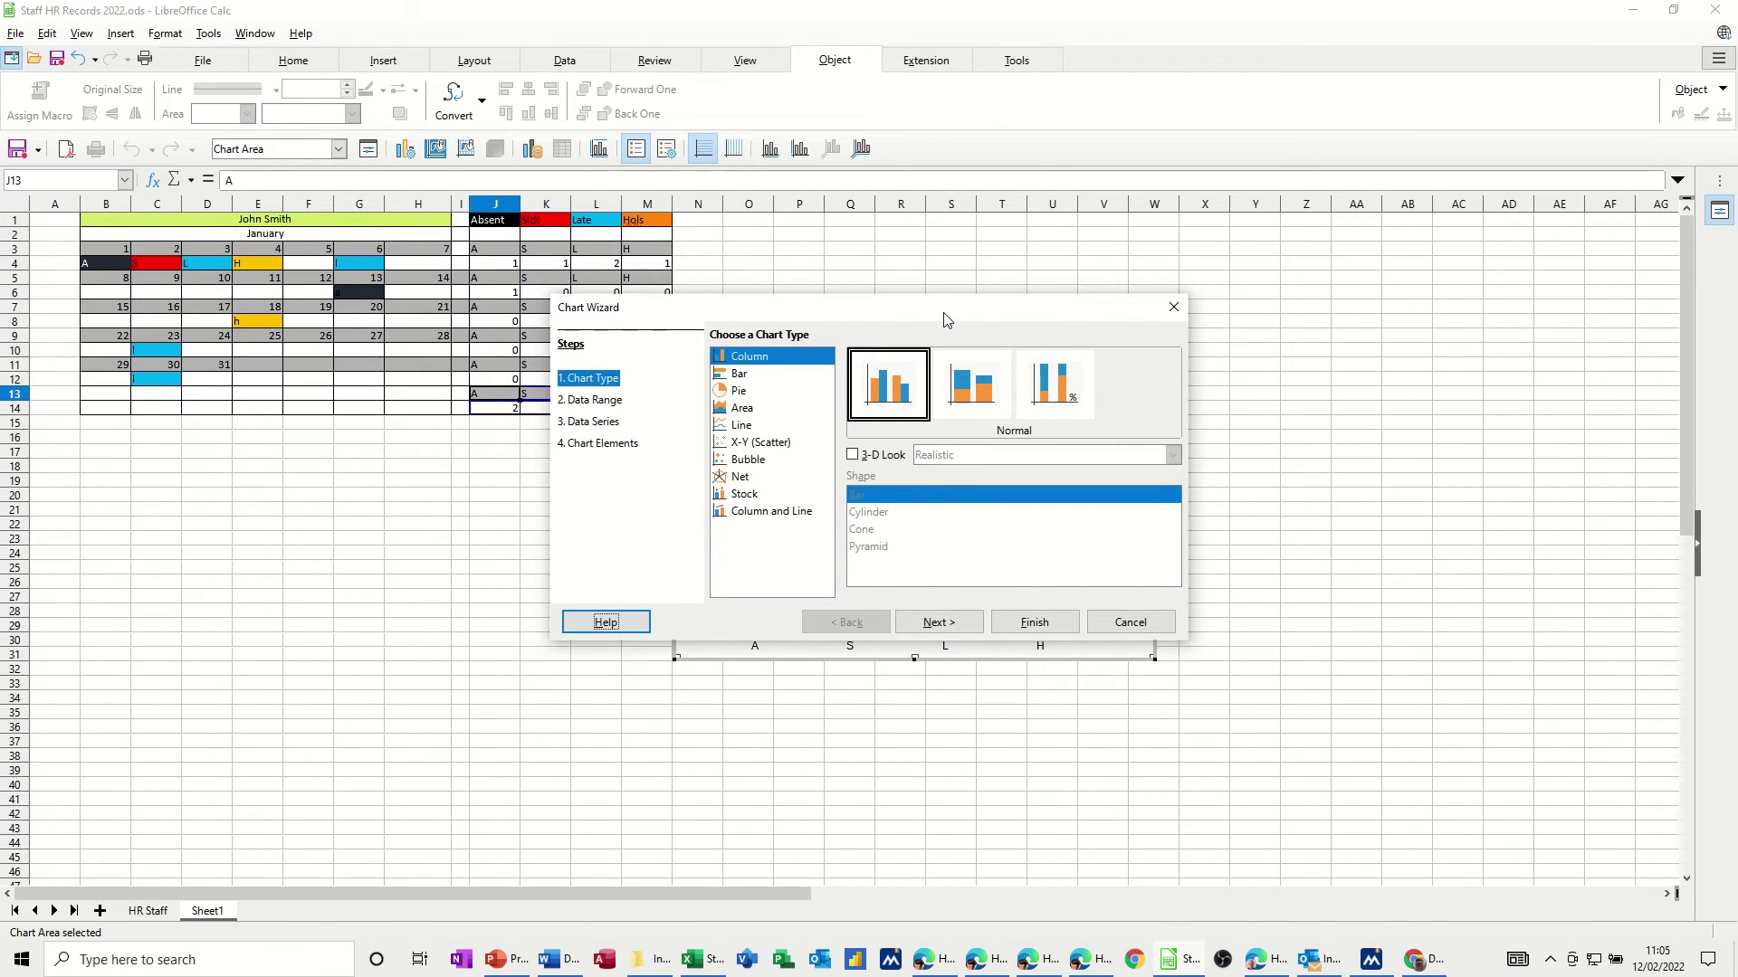
mouse_move(945, 319)
left_mouse_down()
mouse_move(1469, 454)
mouse_move(1437, 371)
left_mouse_up()
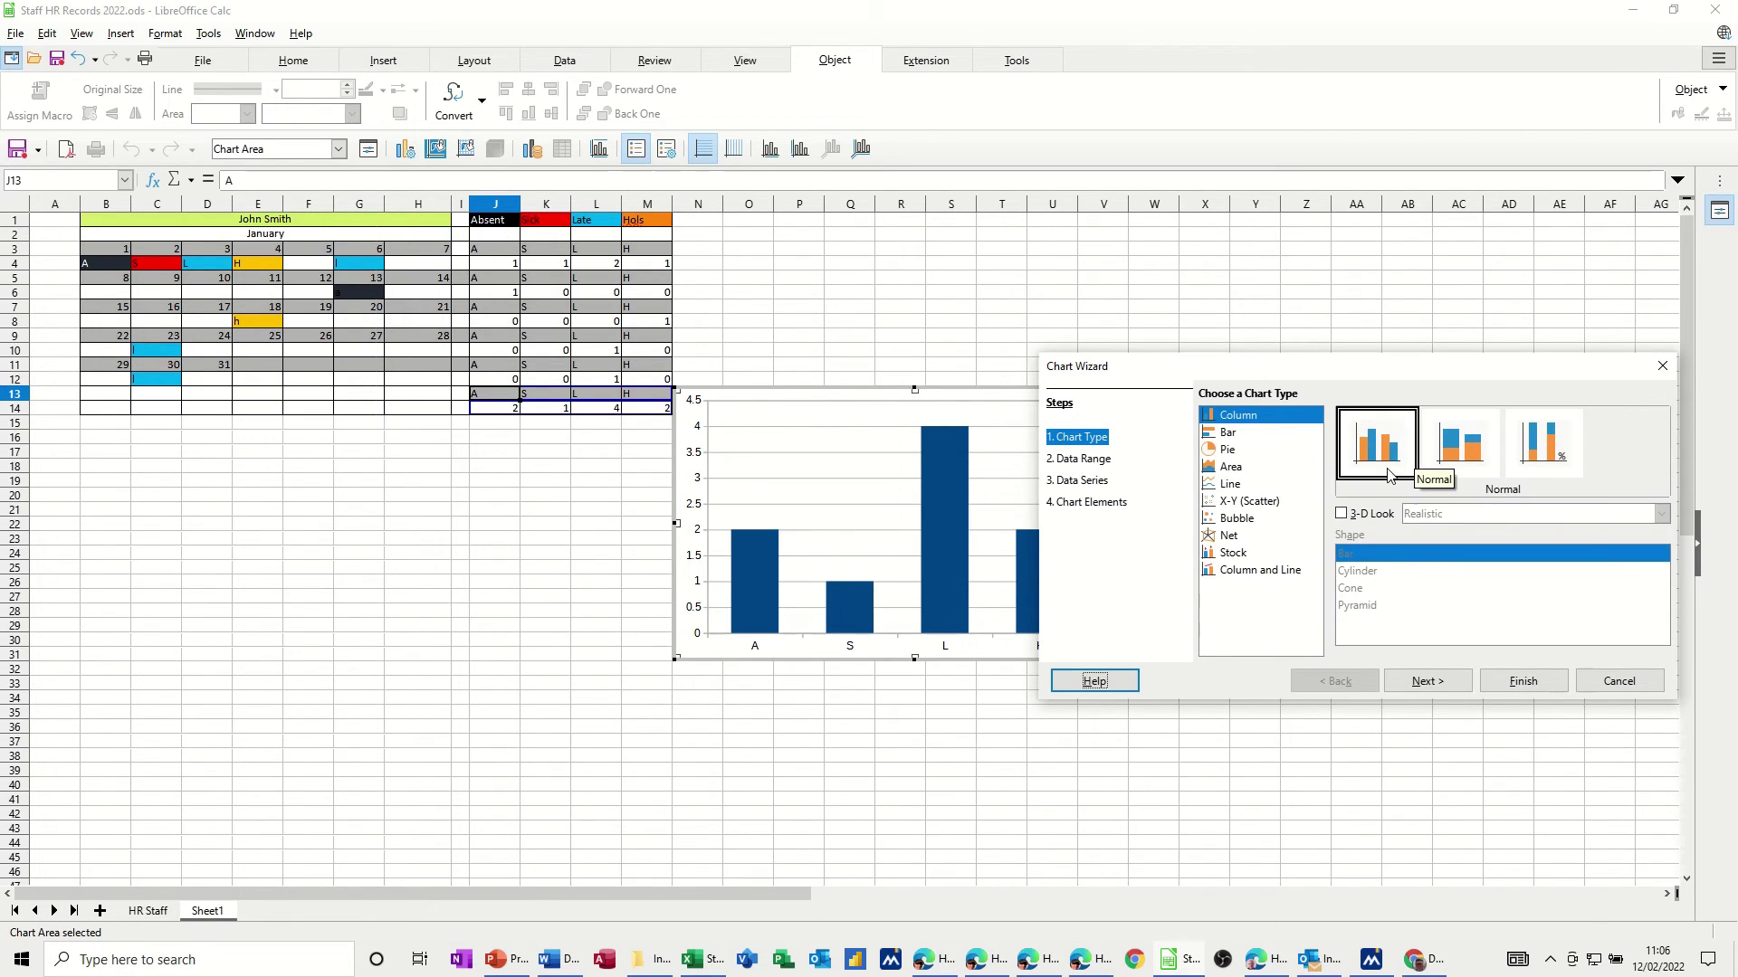
left_click(1348, 515)
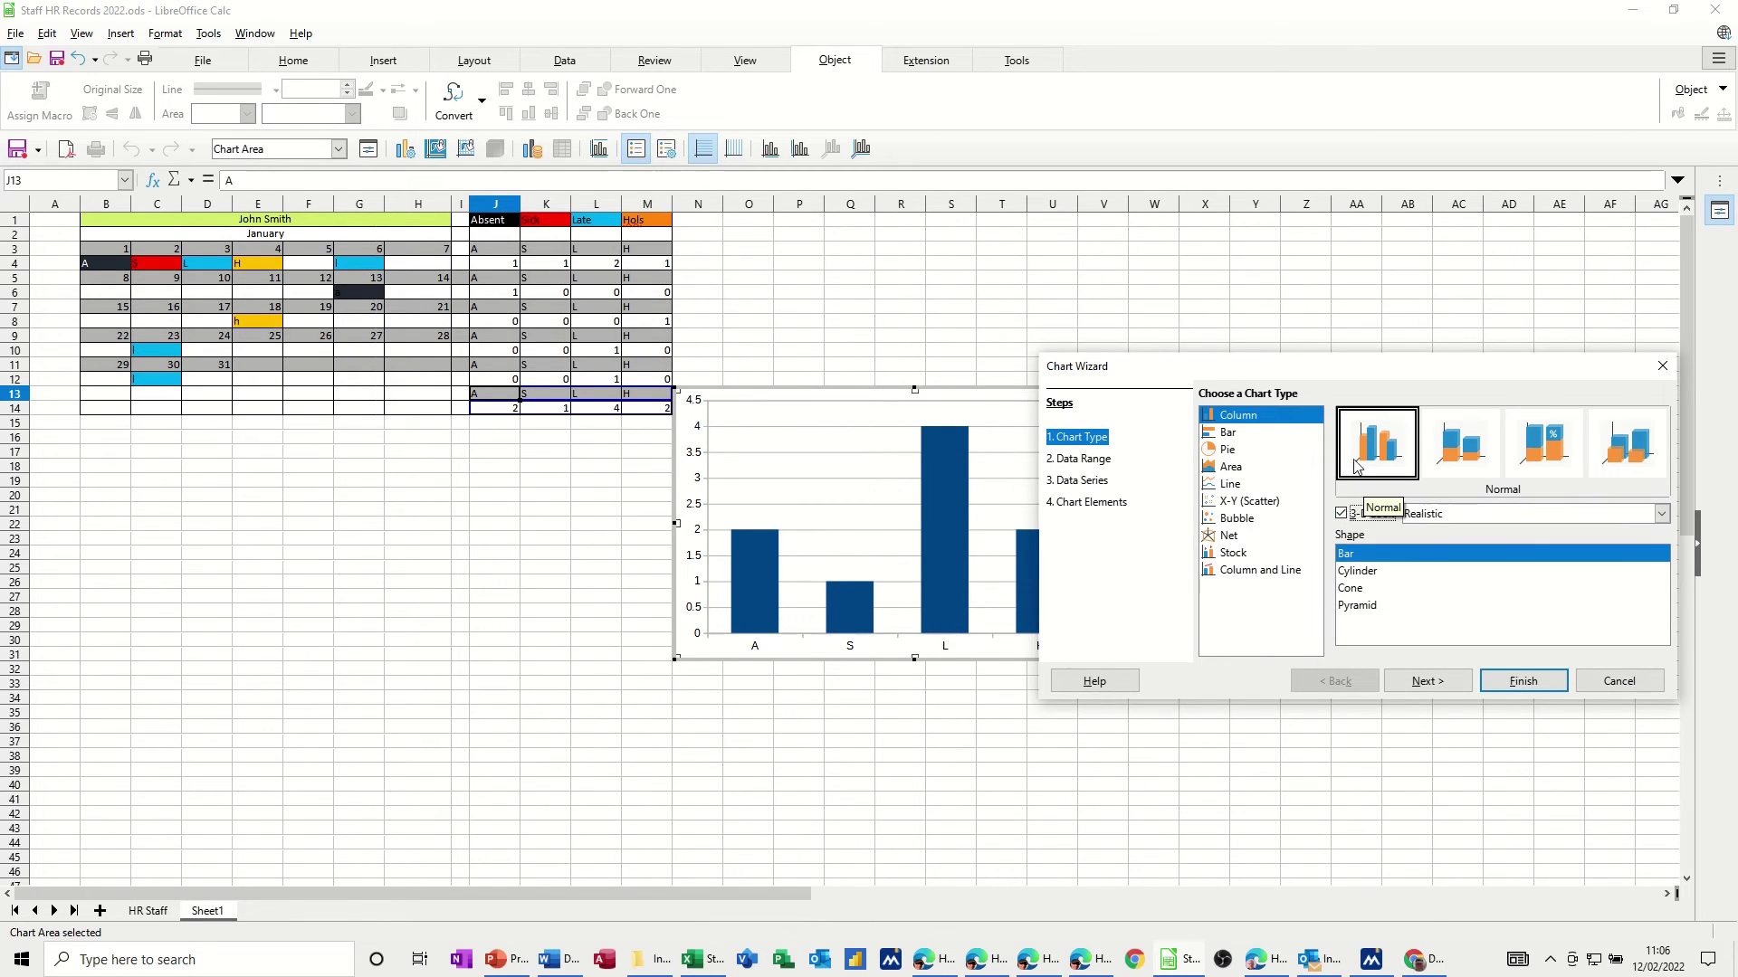
left_click(1095, 461)
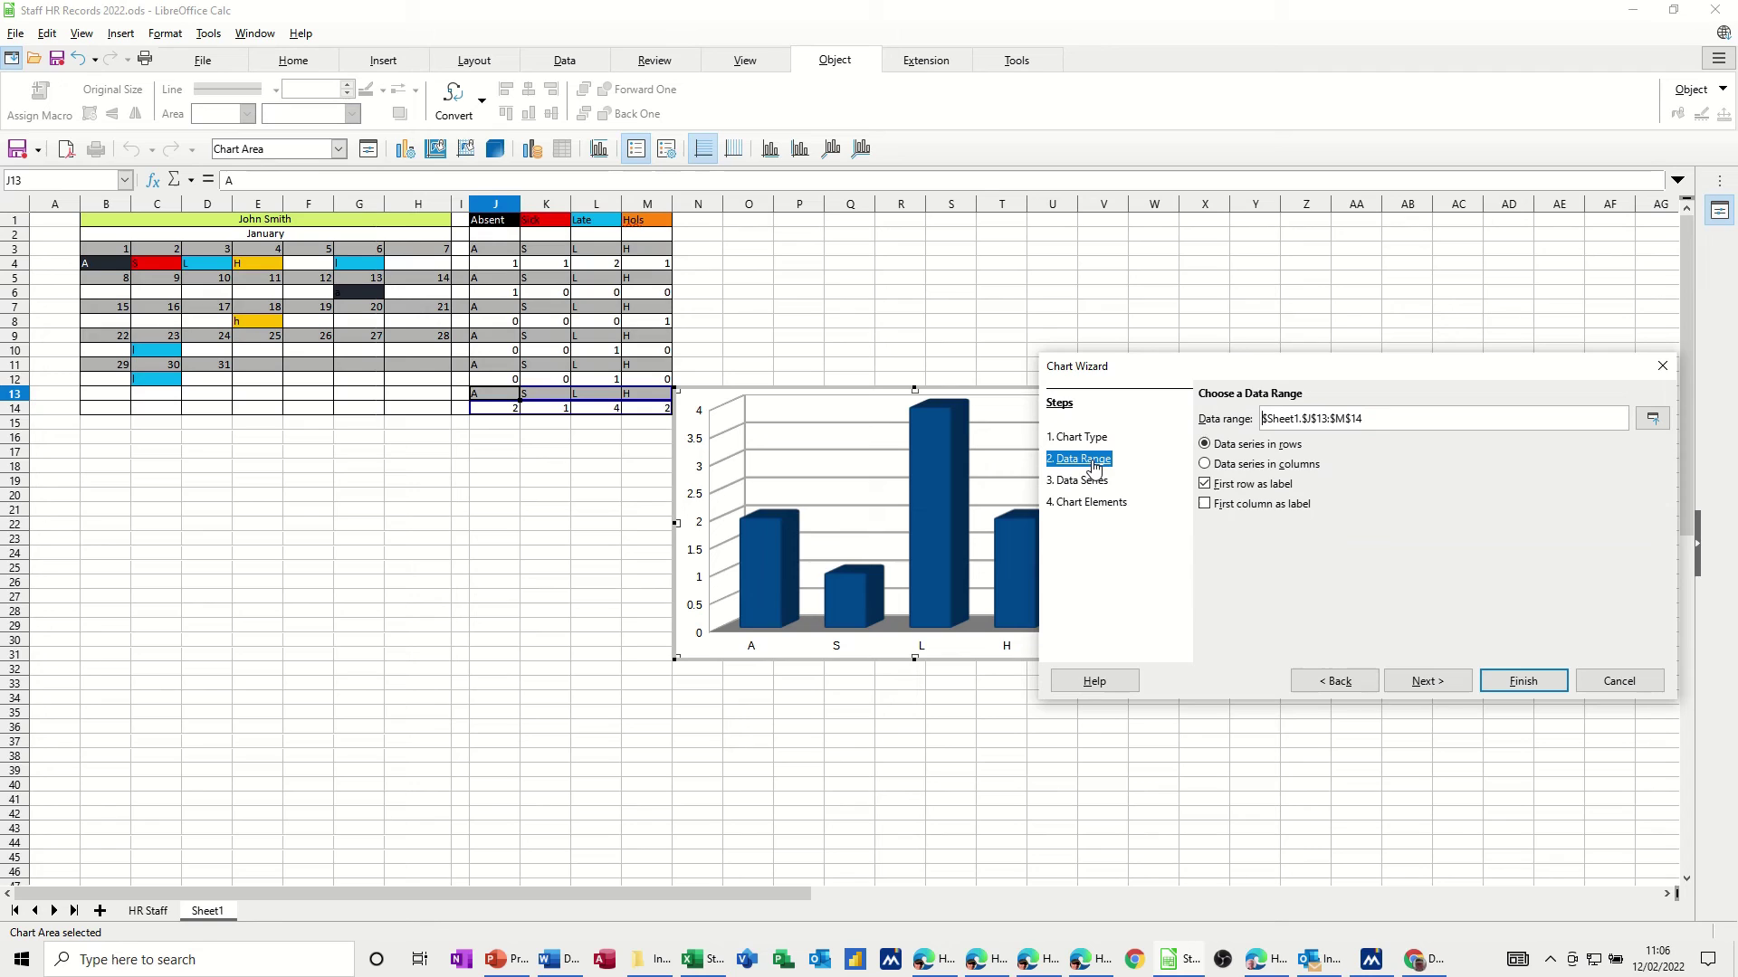
Step: Keep data series in rows, title the chart John Smith, and finish
left_click(1205, 466)
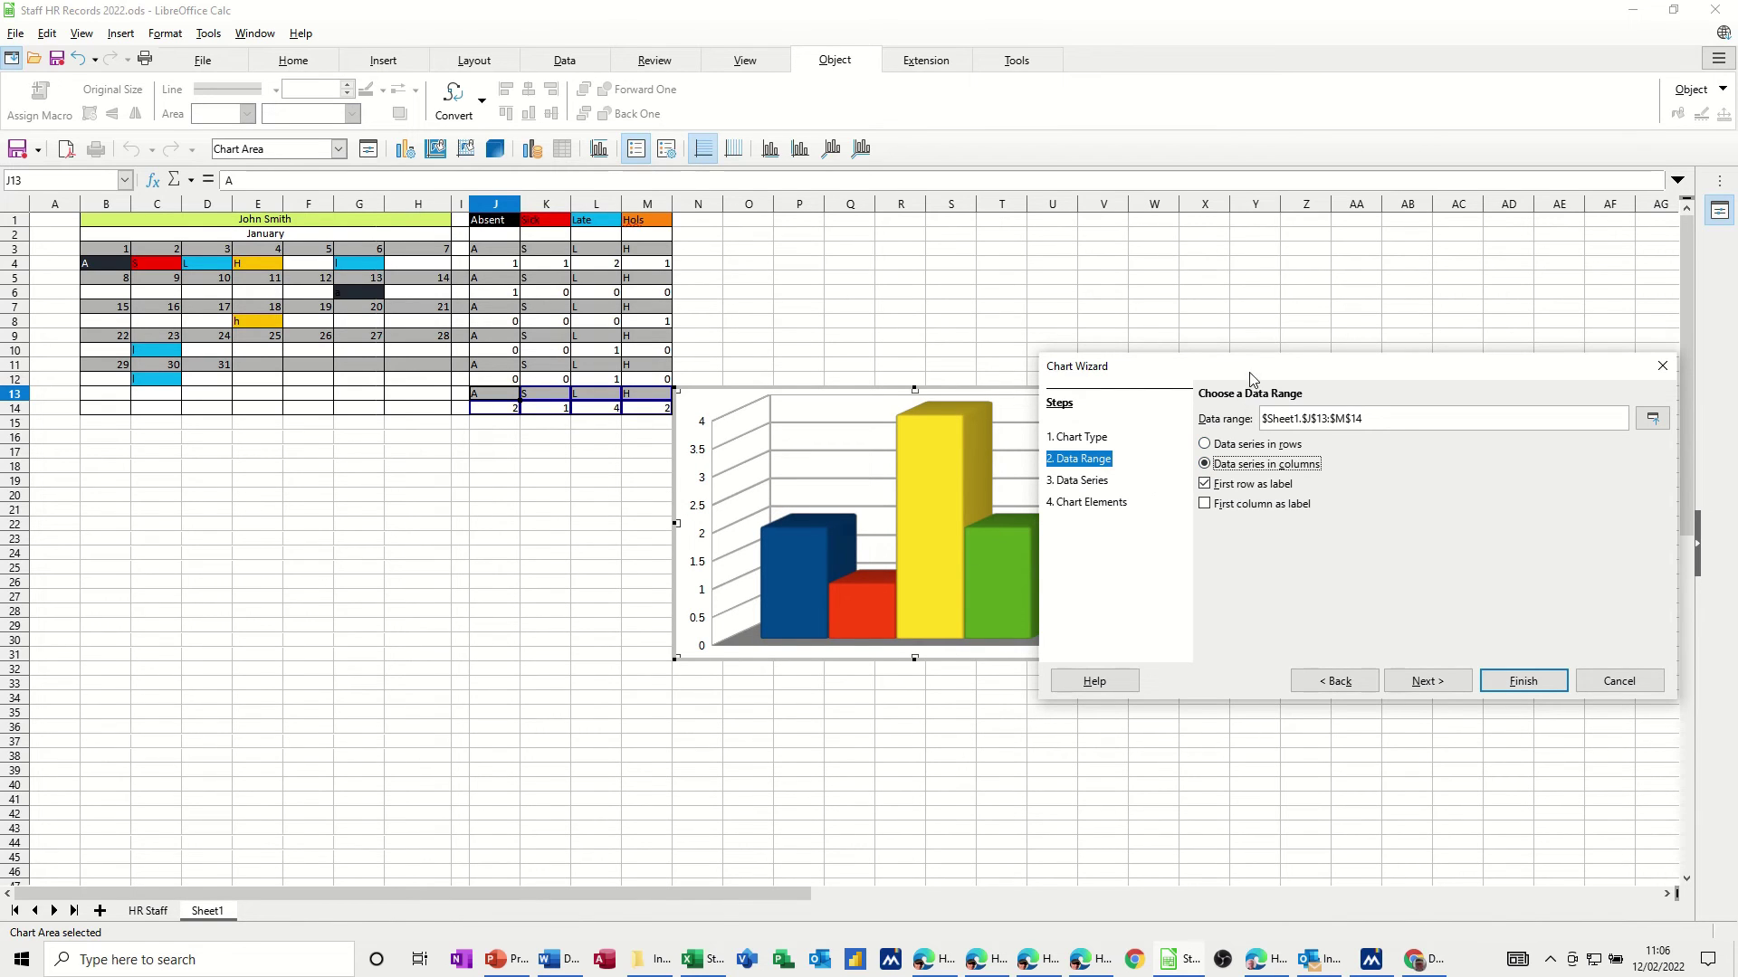
mouse_move(1249, 366)
left_mouse_down()
mouse_move(1356, 411)
mouse_move(1356, 356)
left_mouse_up()
left_click(1313, 404)
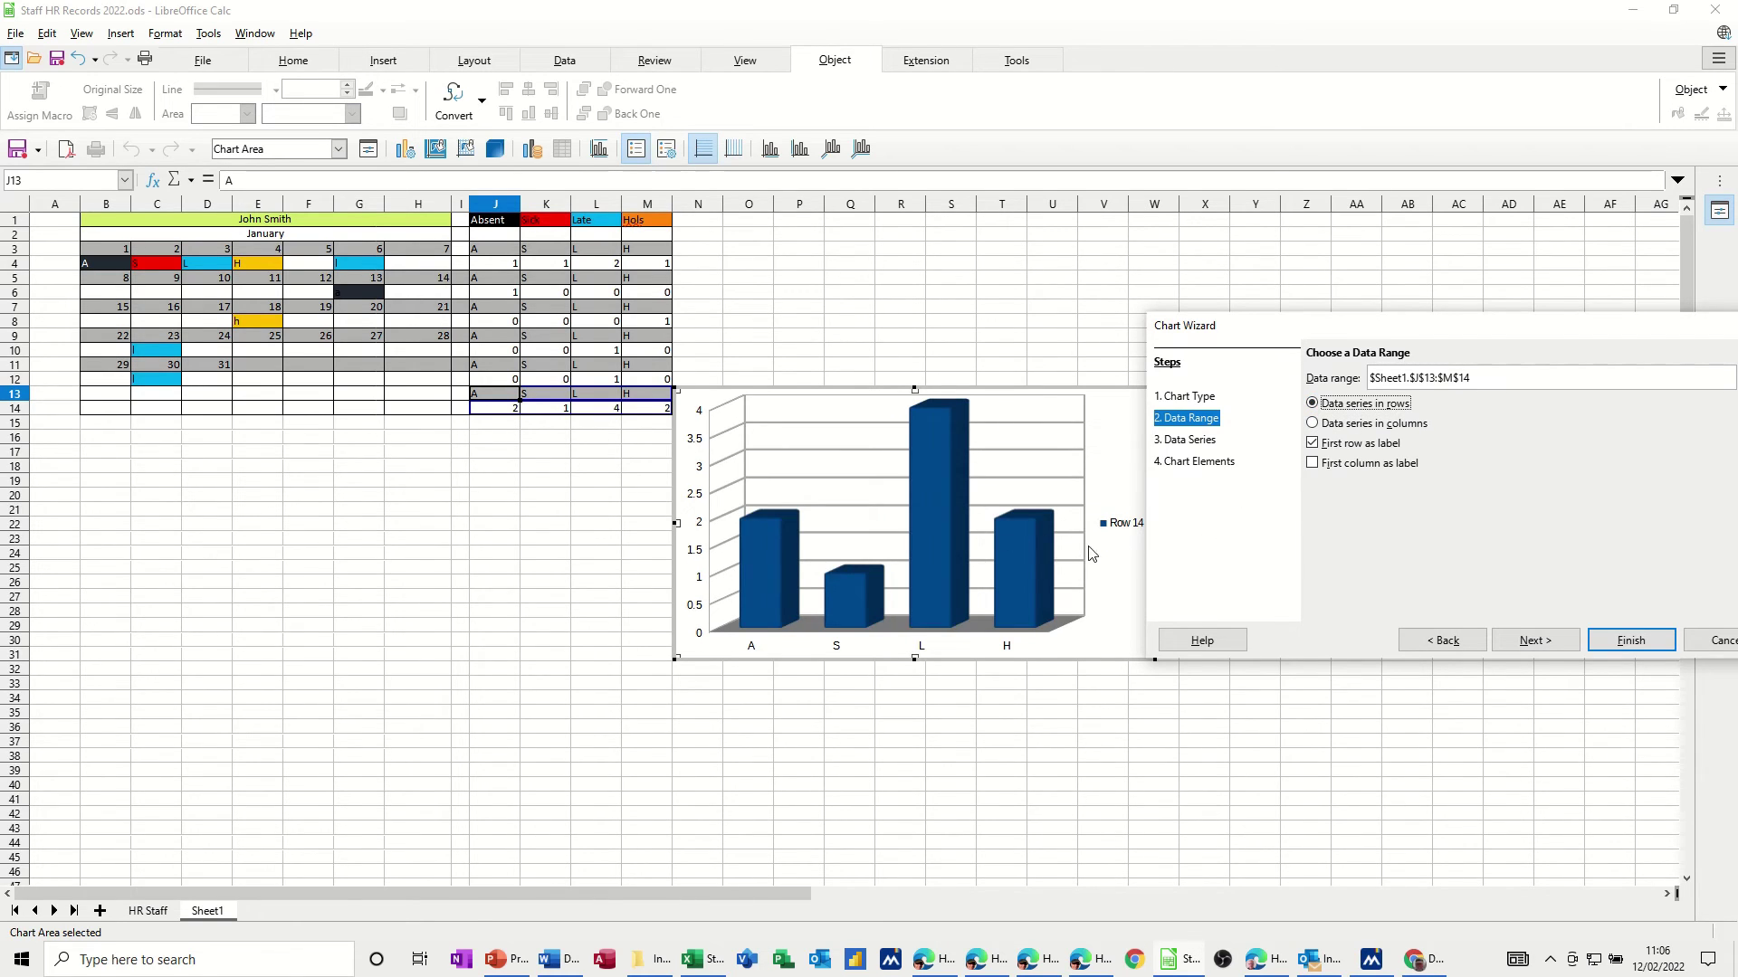
left_click(1181, 441)
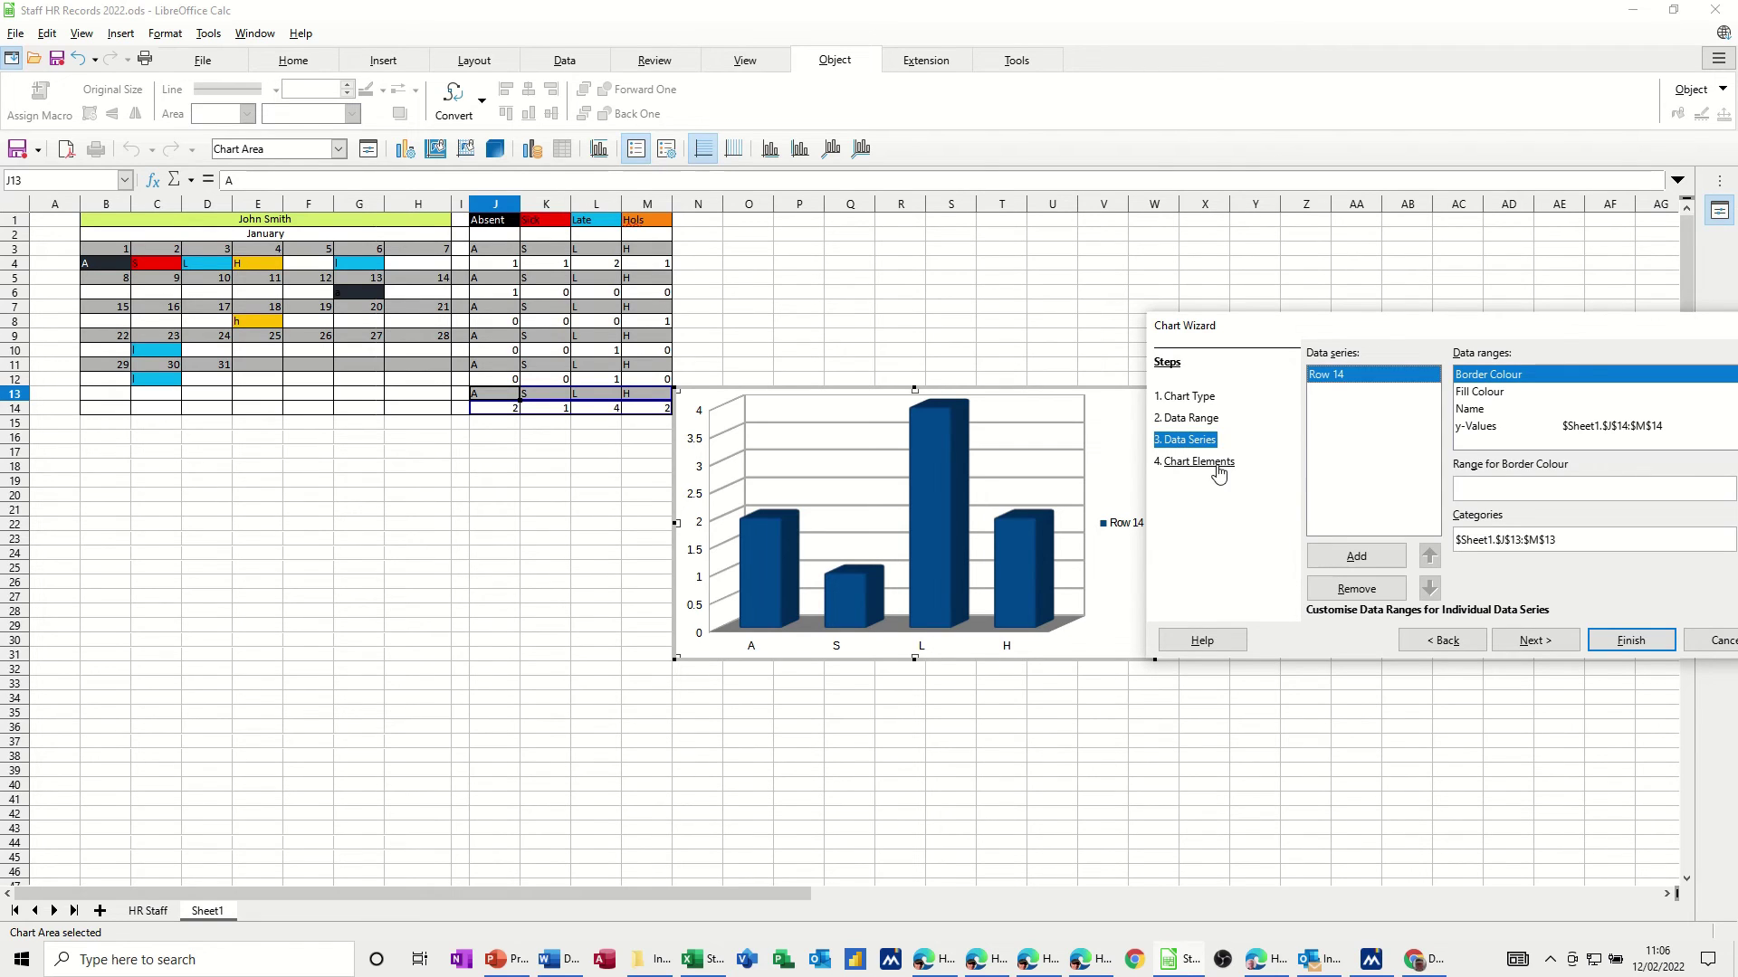
left_click(1201, 462)
type("John Smith")
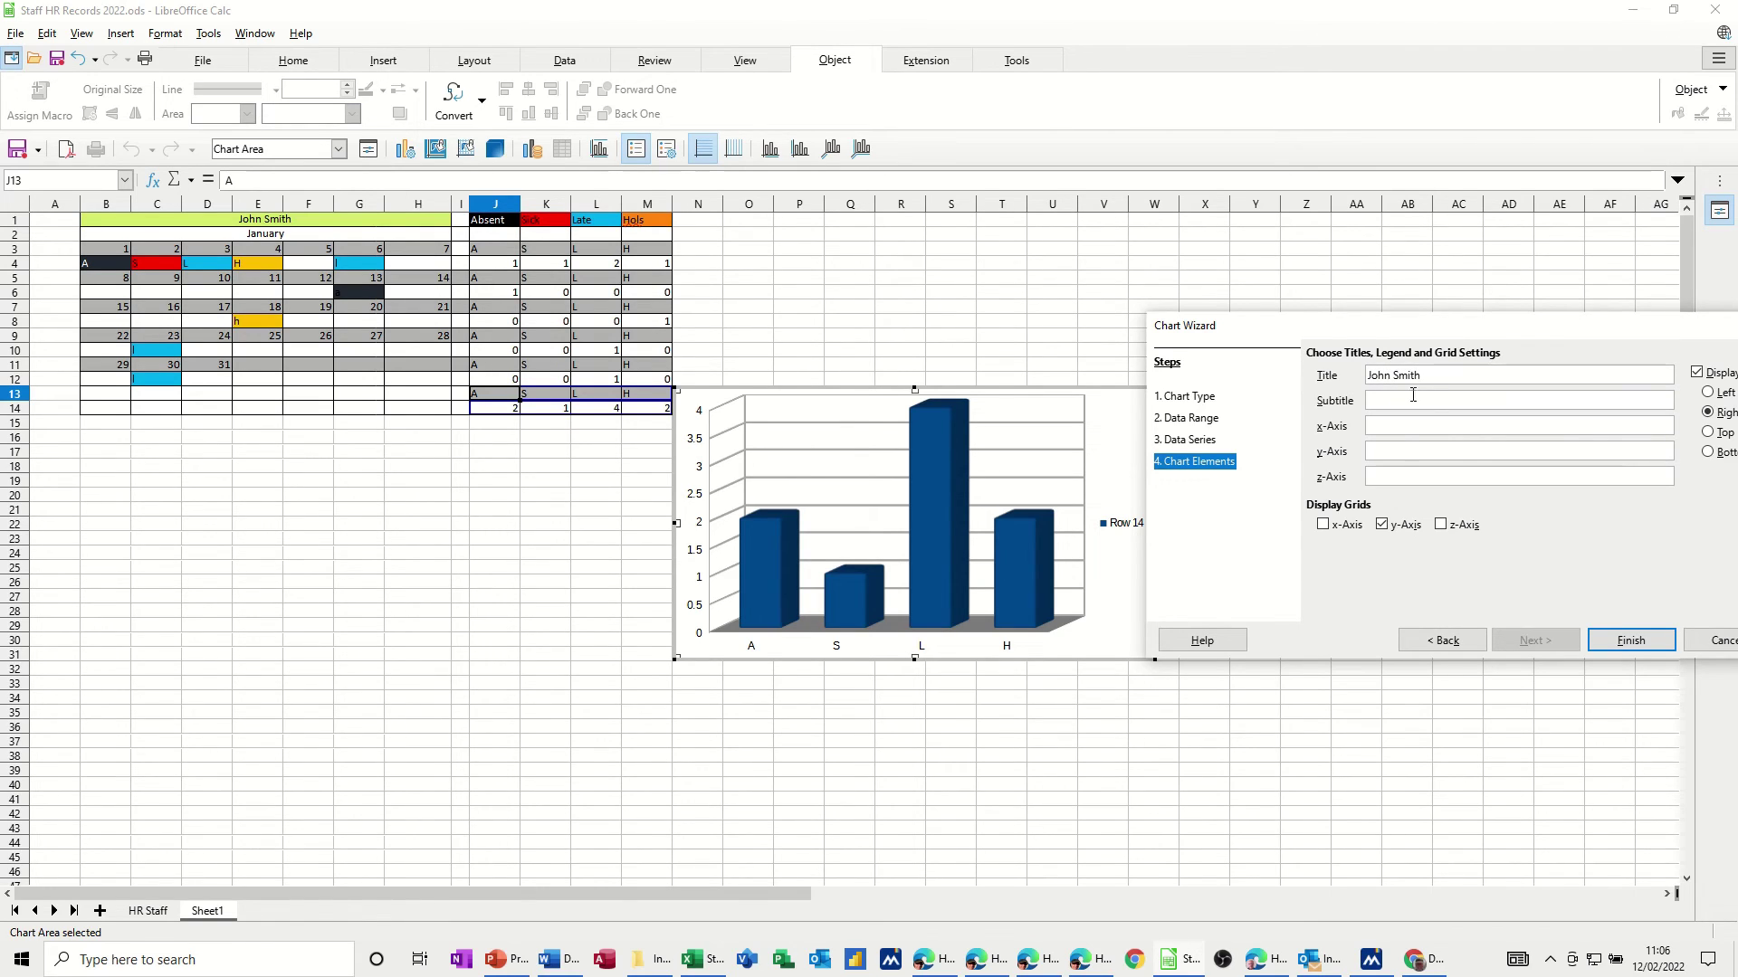
left_click(1630, 641)
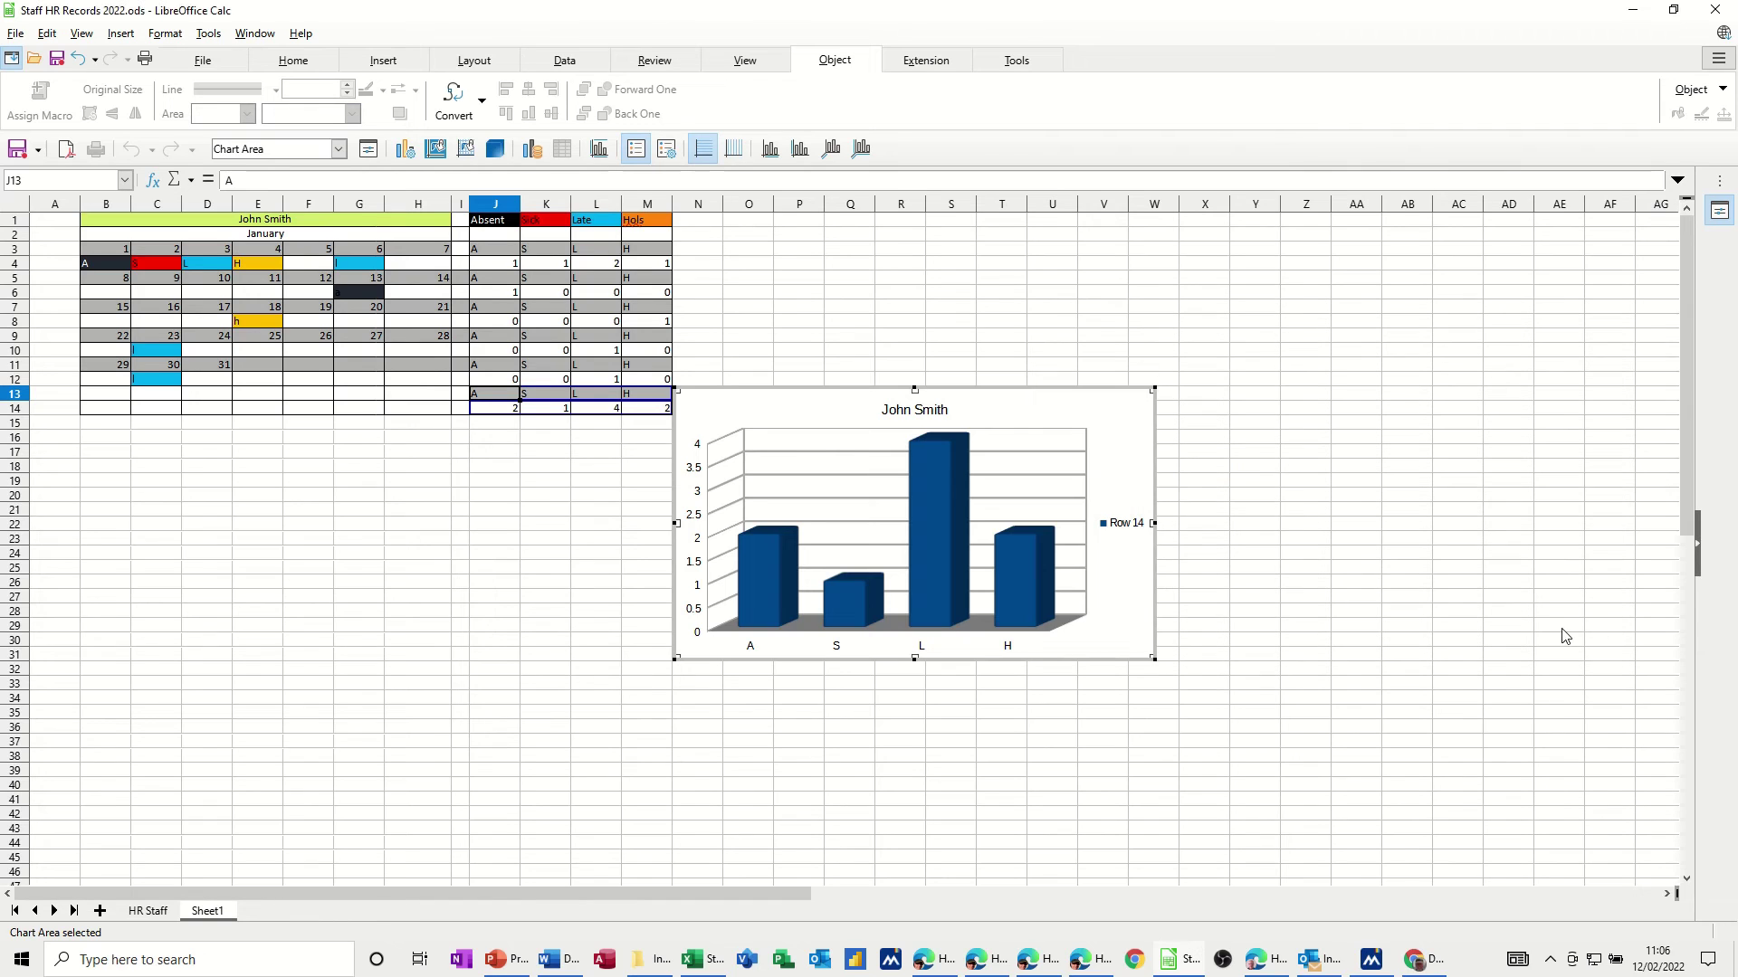
Step: Delete the chart legend and colour the A bar black
left_click(1118, 529)
key("Delete")
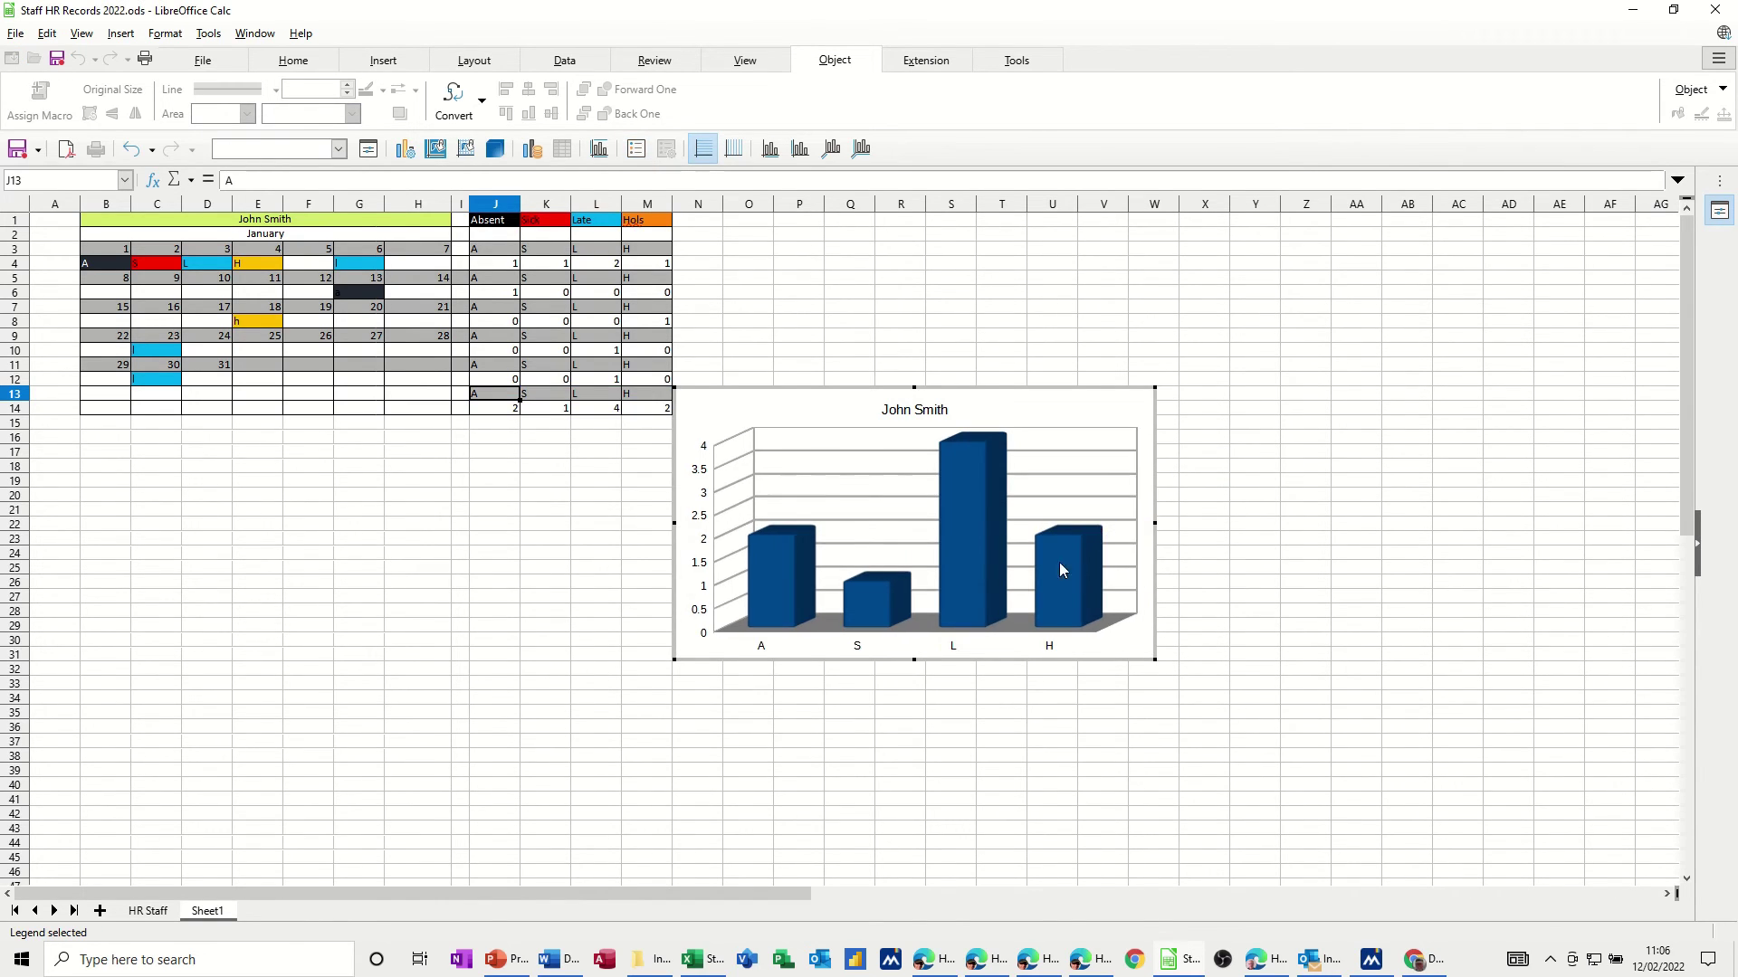
left_click(784, 571)
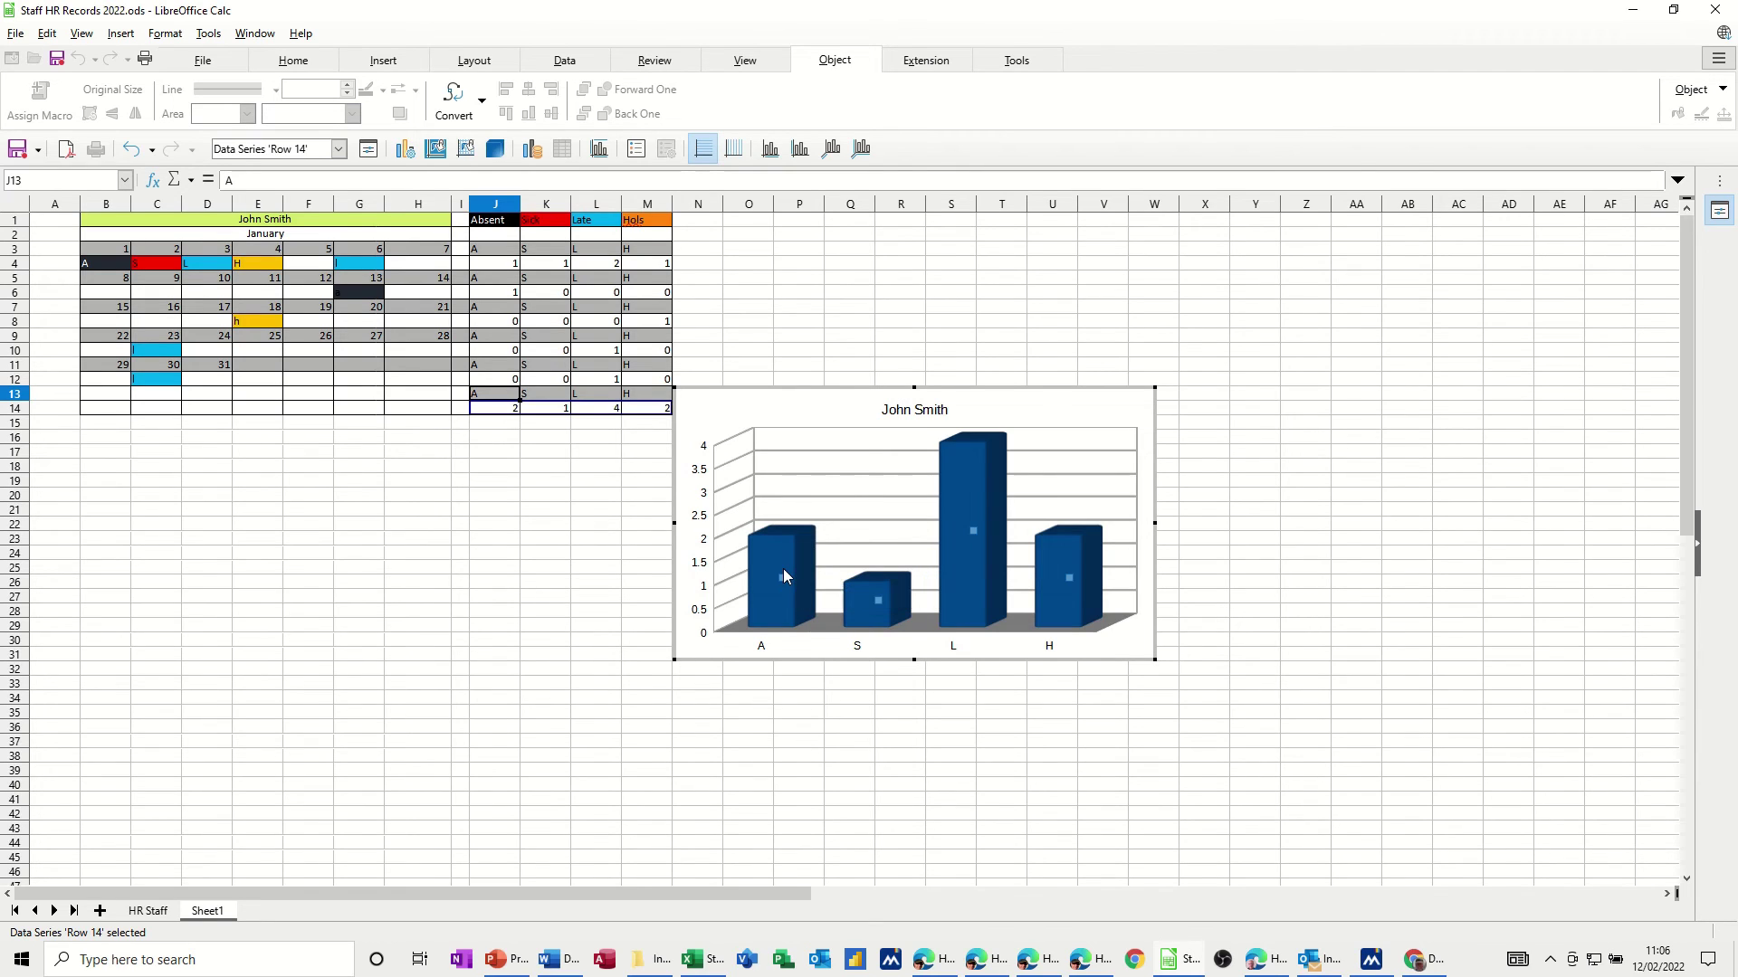
left_click(783, 570)
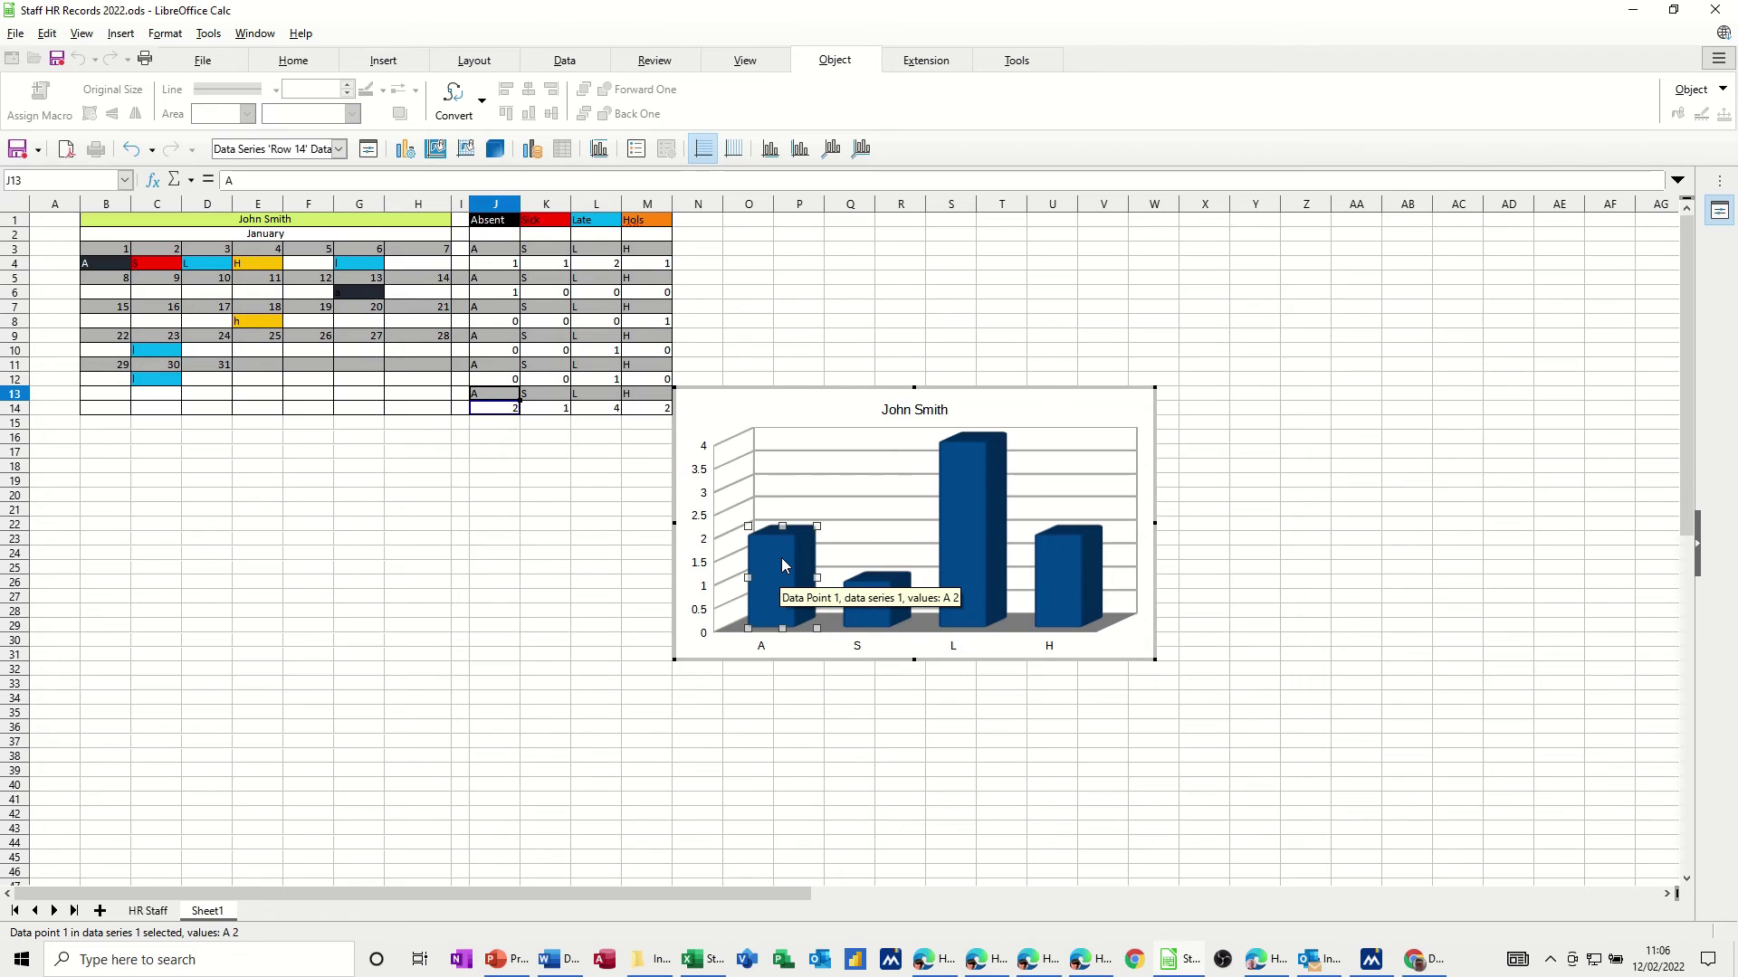
double_click(782, 565)
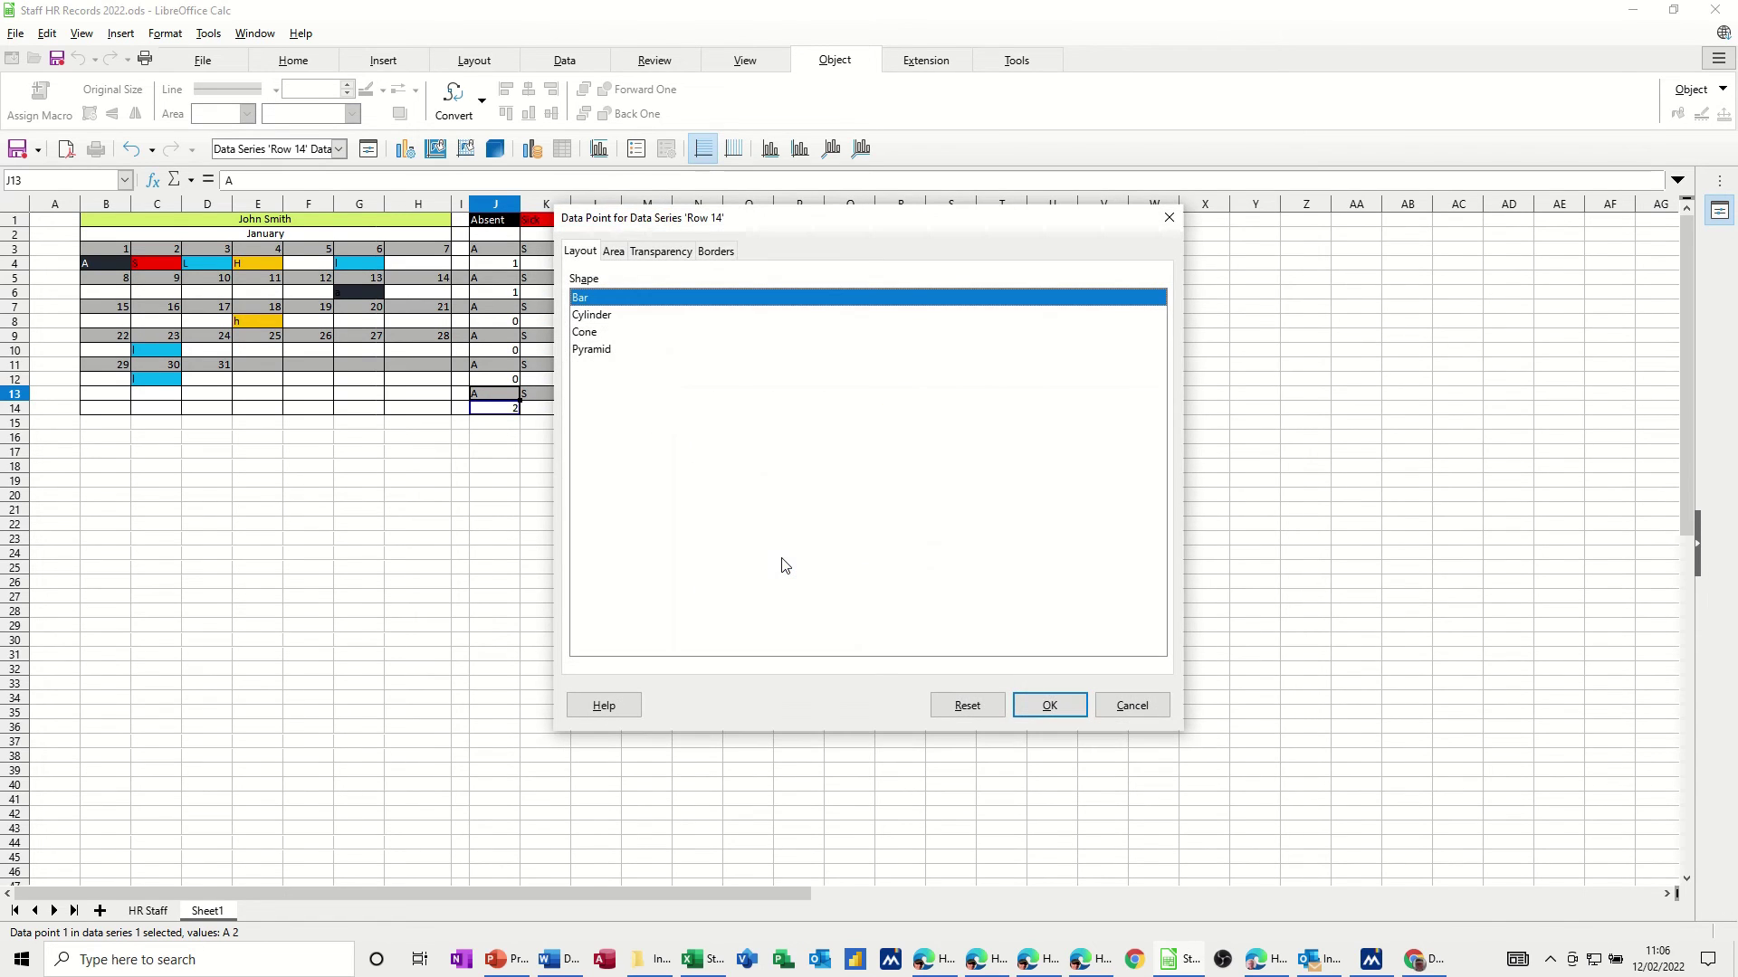
left_click(612, 252)
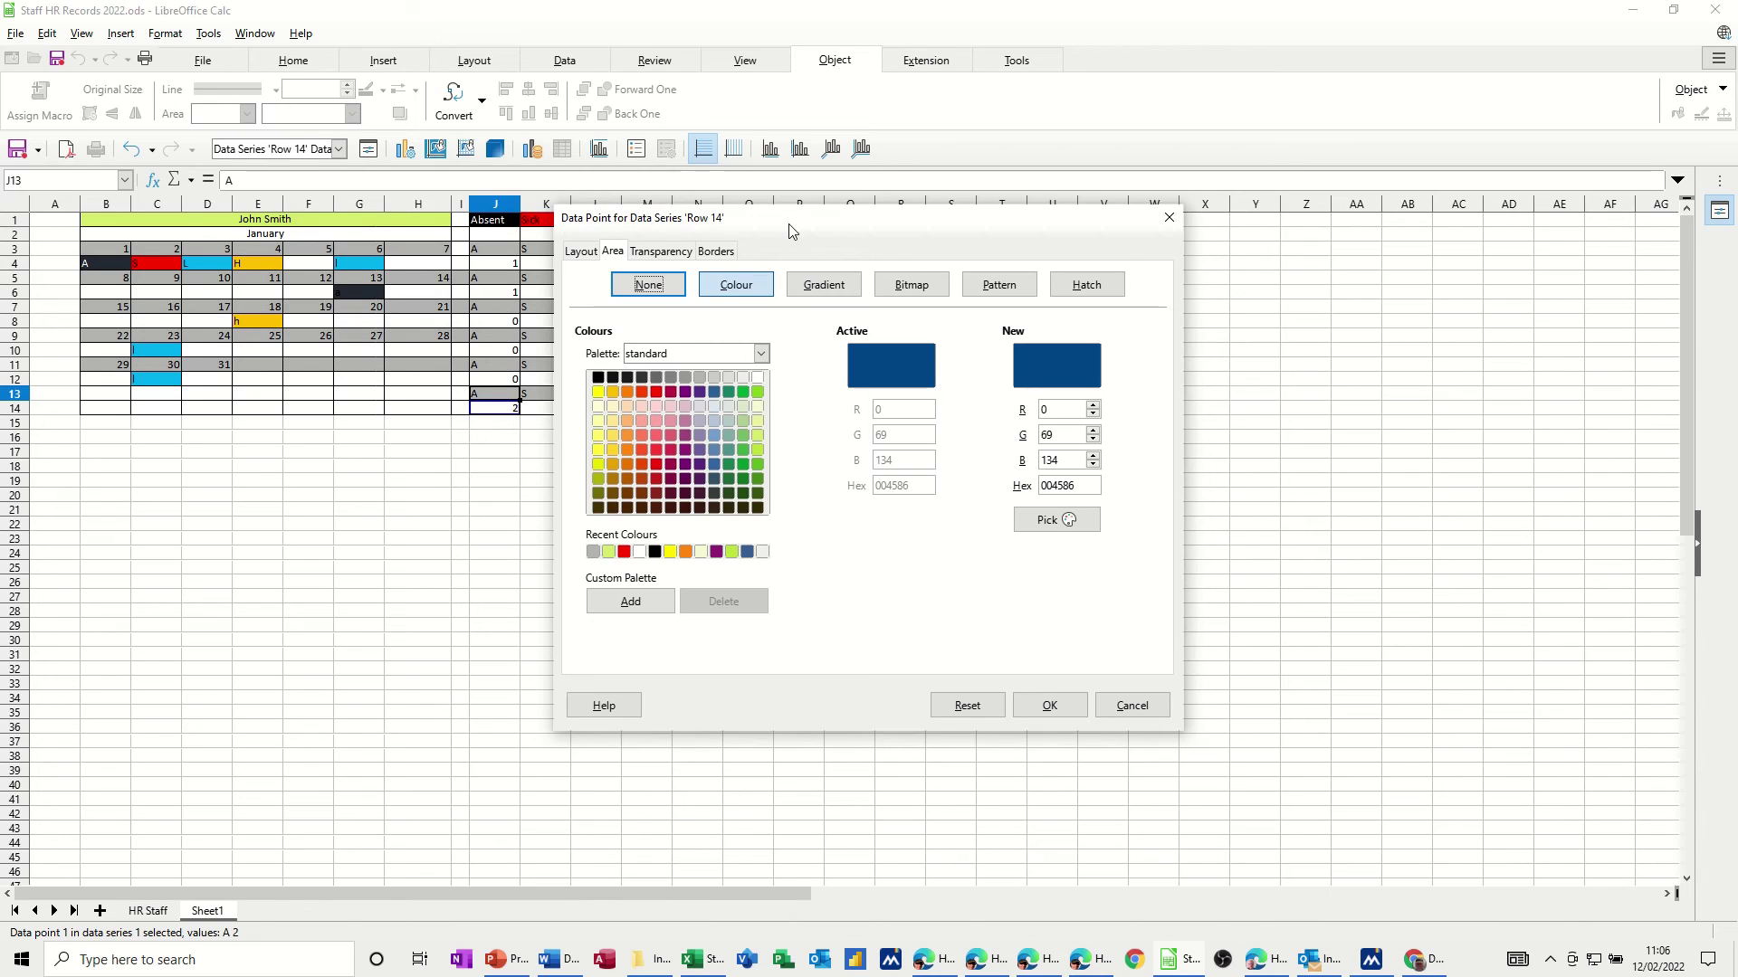
left_click_drag(789, 231, 1203, 390)
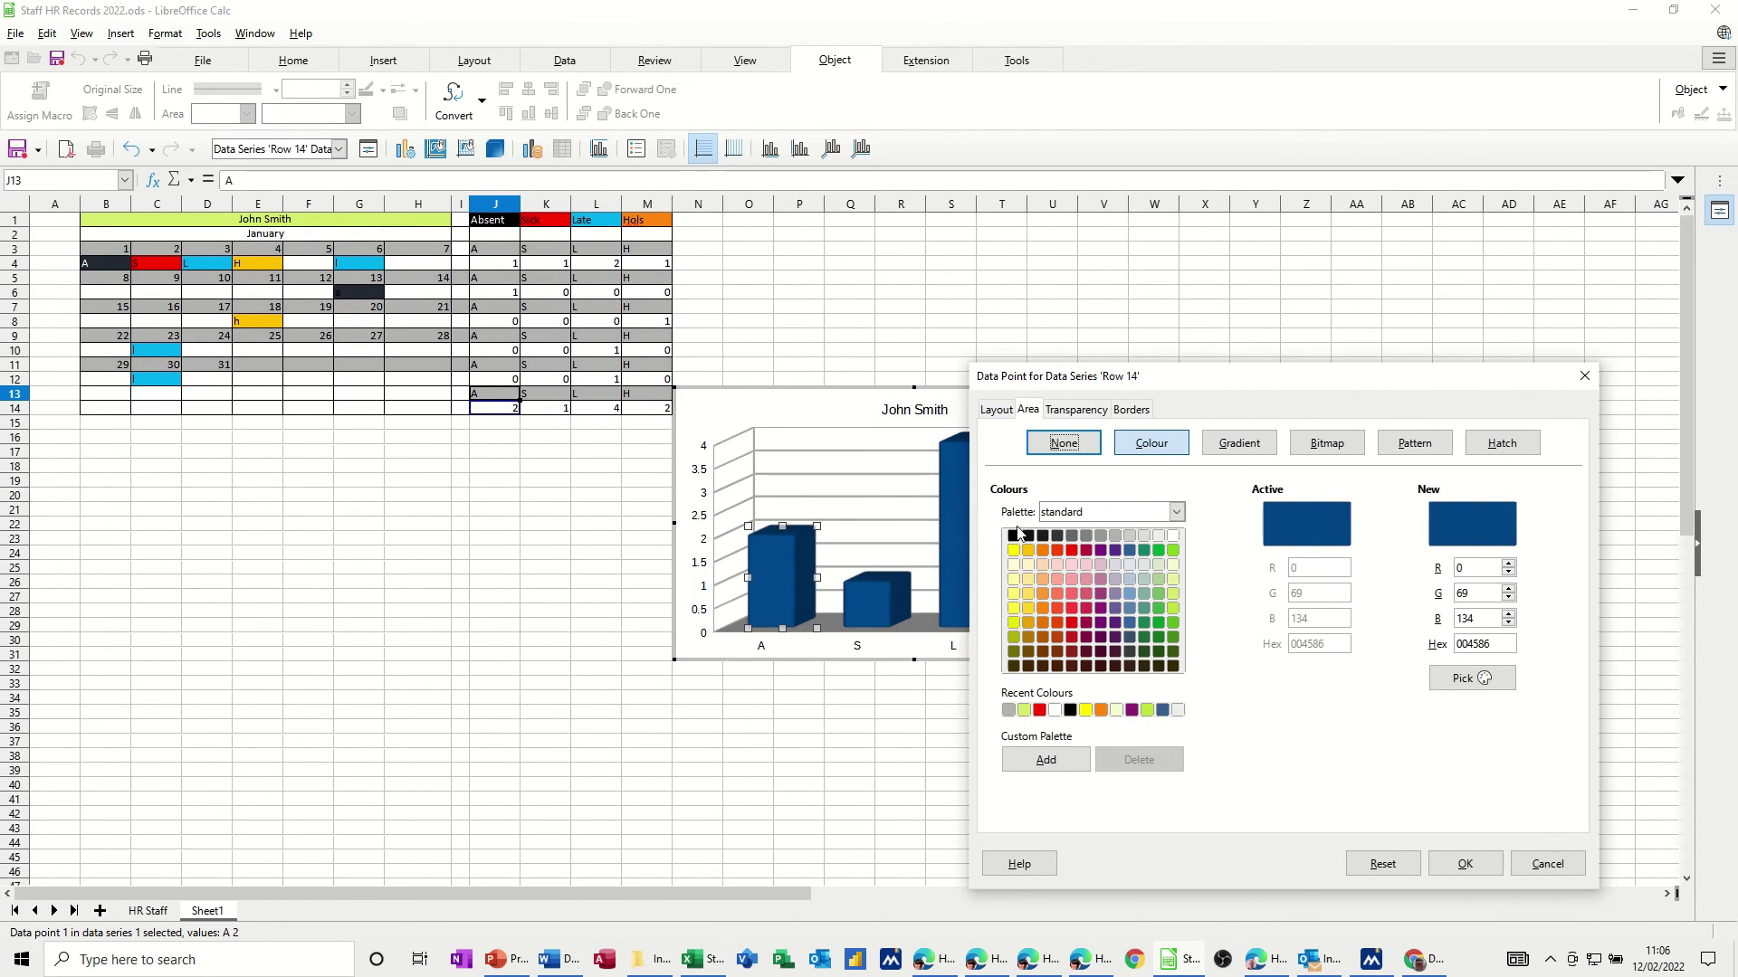
left_click(1012, 535)
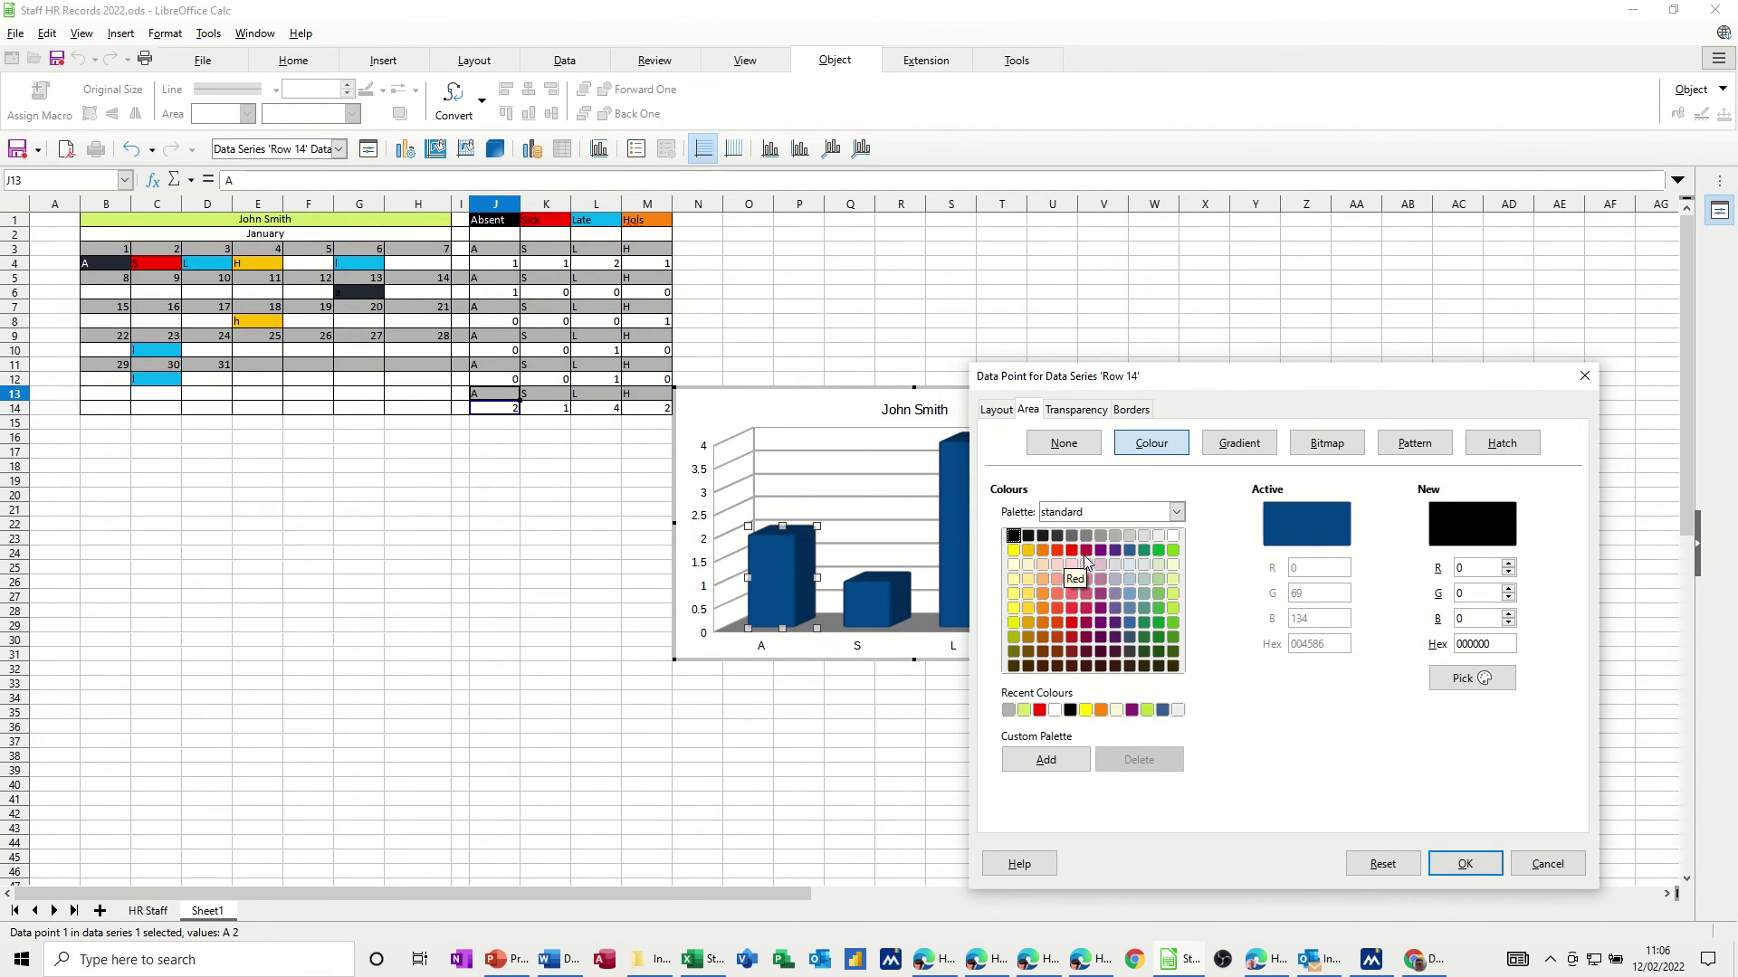
left_click(1464, 864)
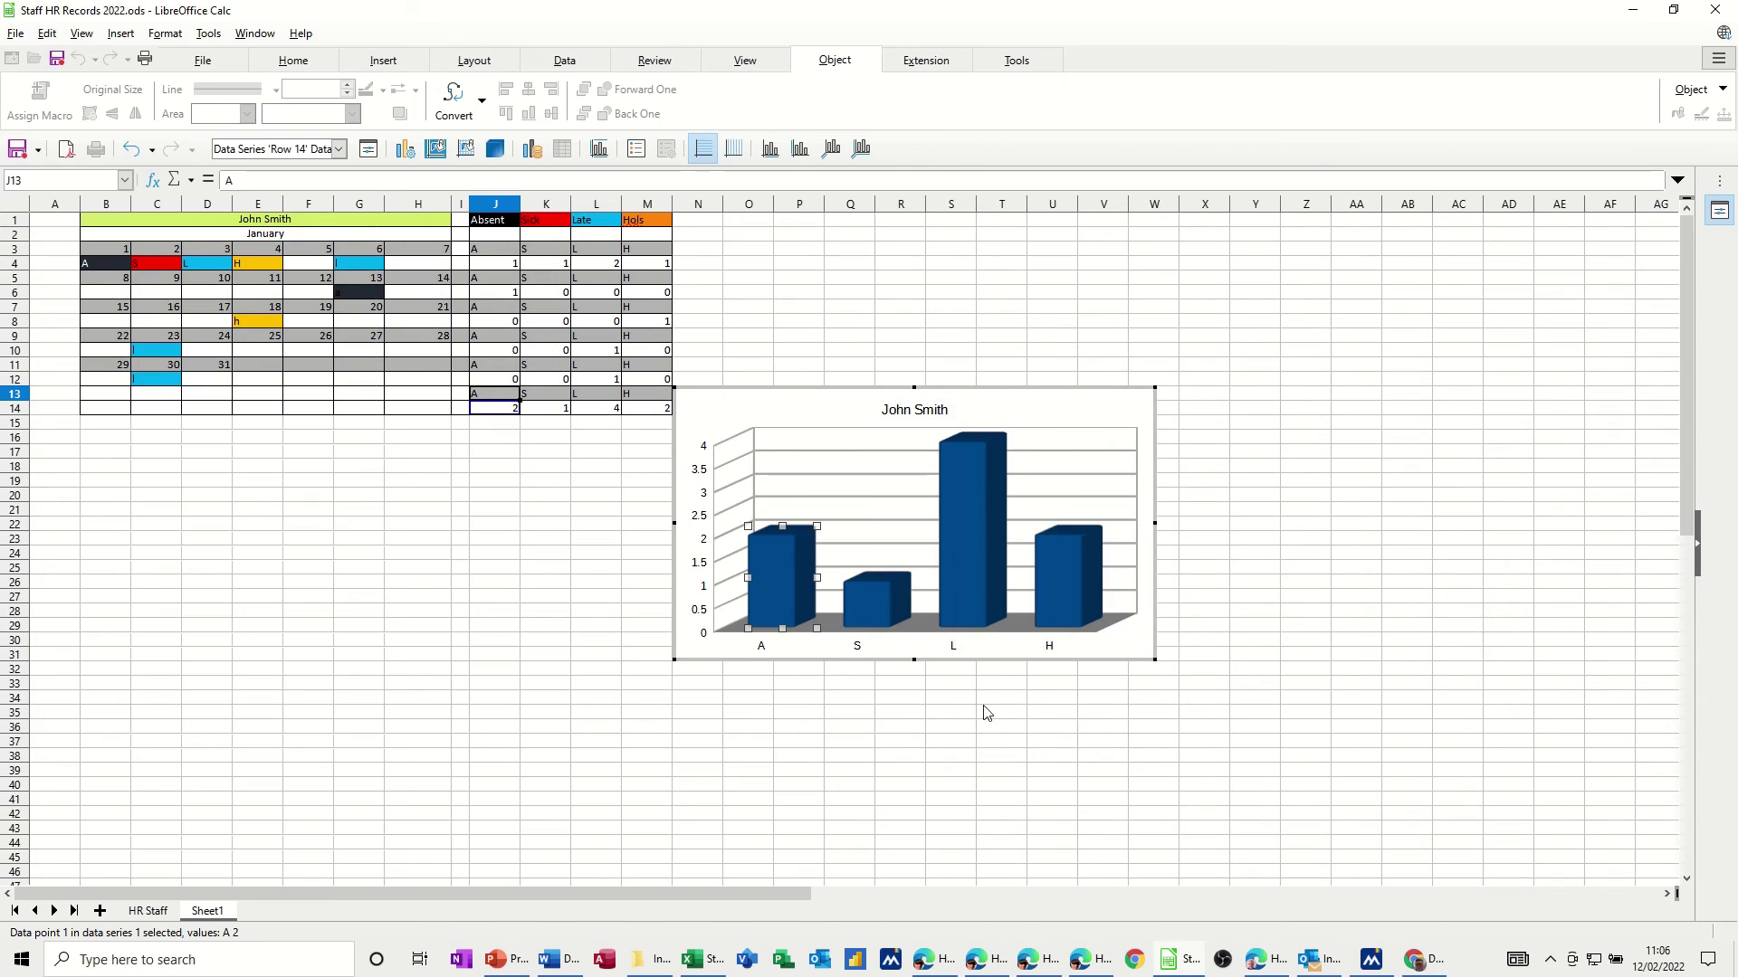
Step: Colour the S bar red and the L bar light blue
left_click(871, 620)
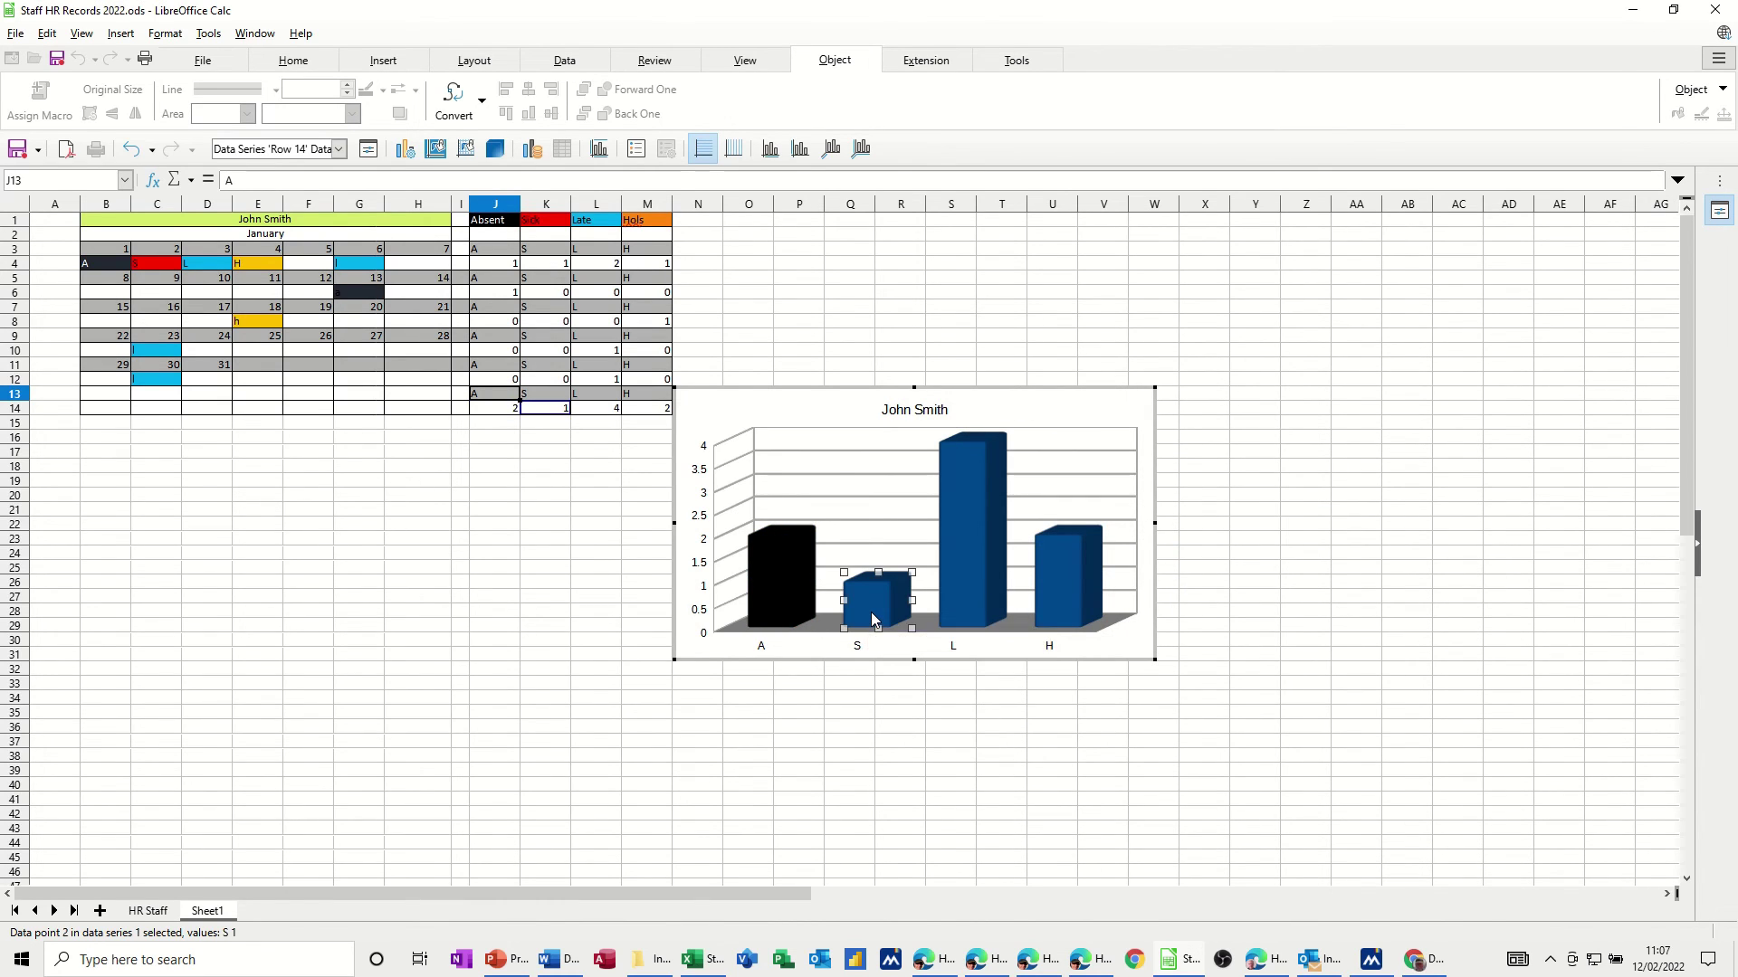
double_click(874, 621)
left_click(656, 391)
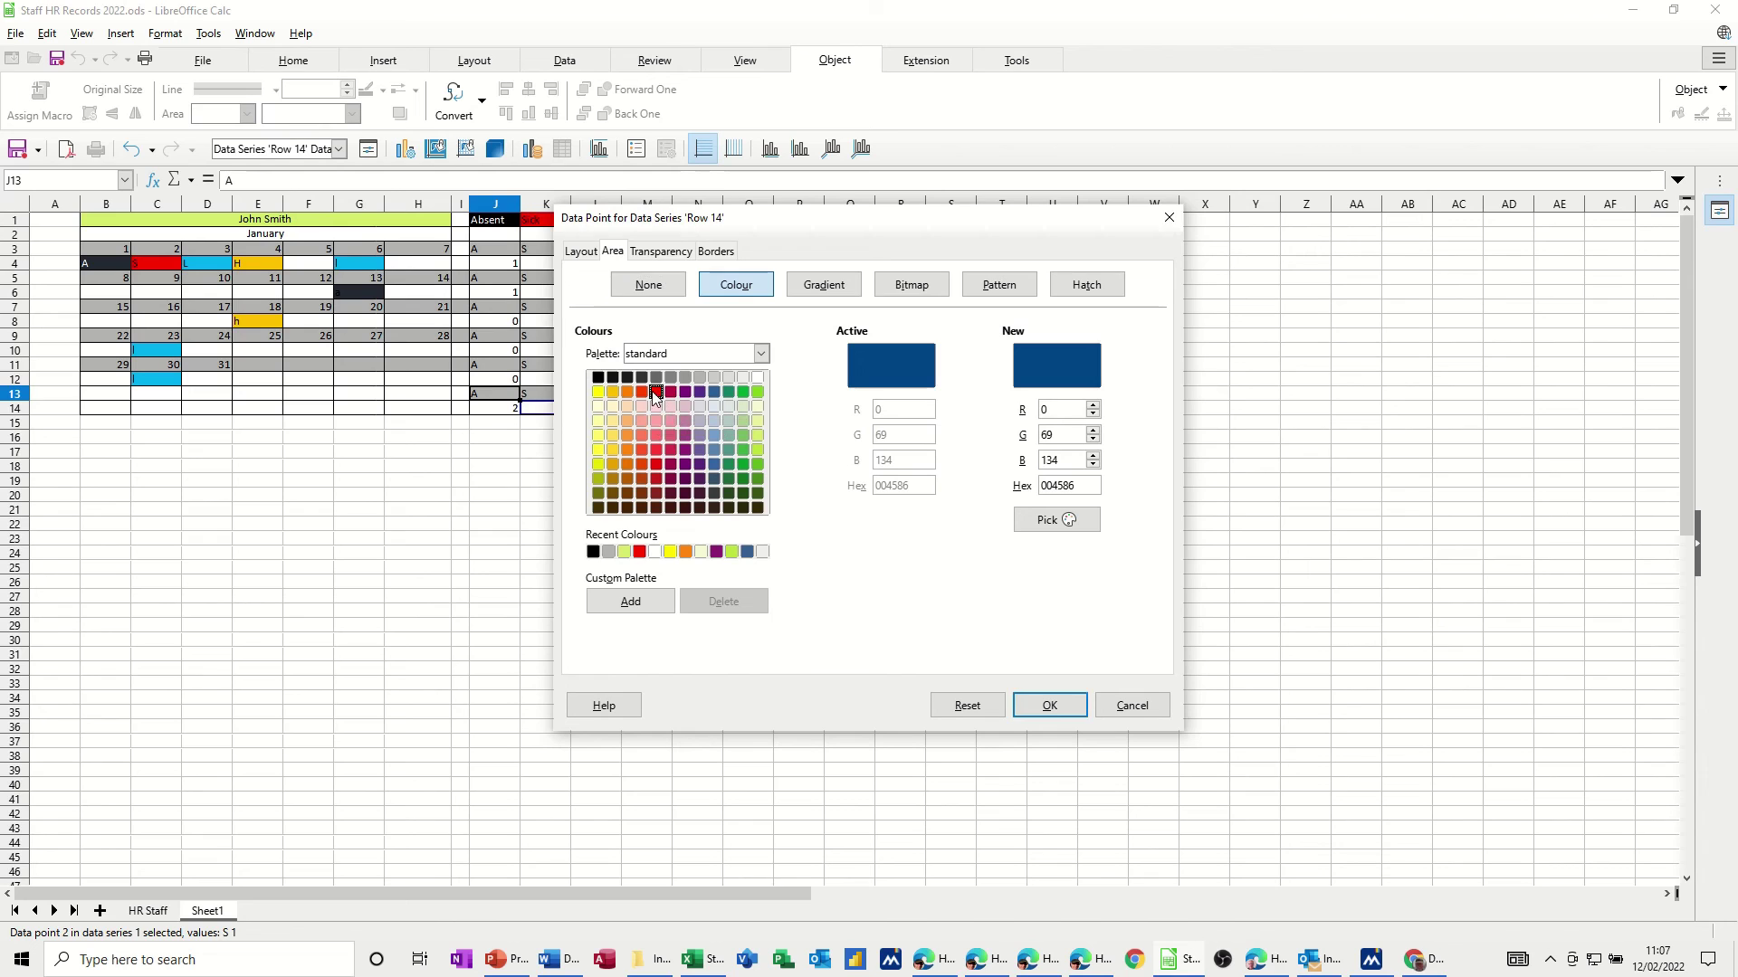
left_click(1046, 707)
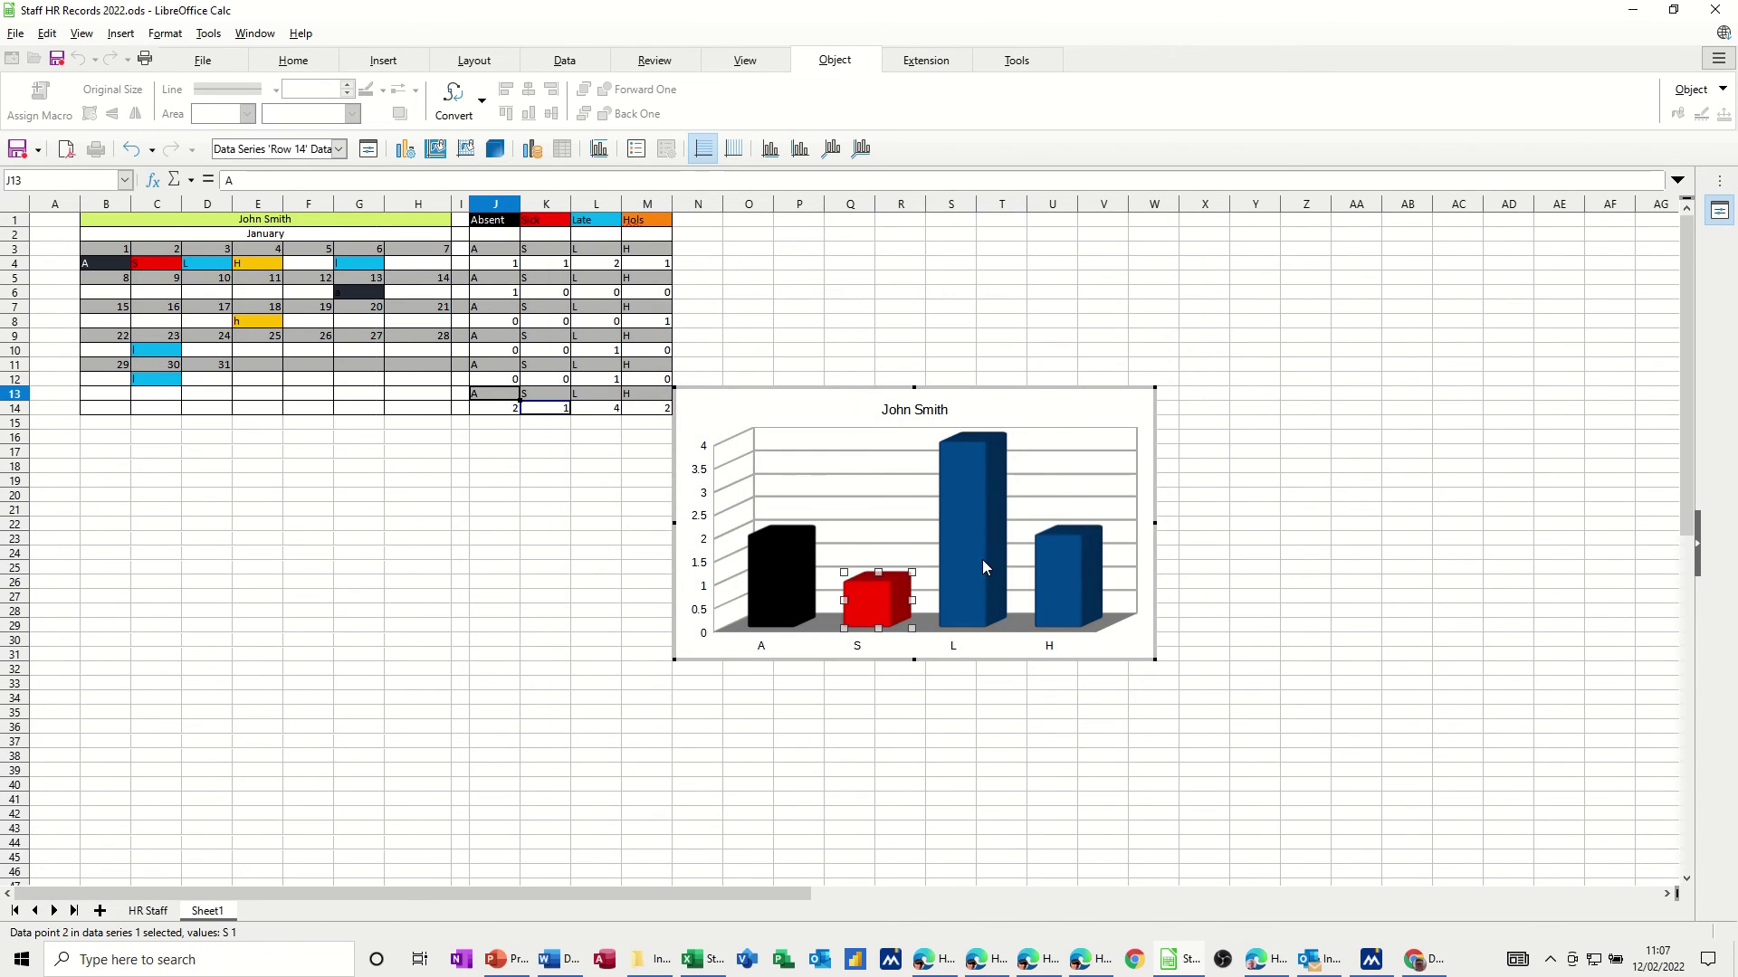
mouse_move(972, 532)
left_click(976, 559)
double_click(977, 560)
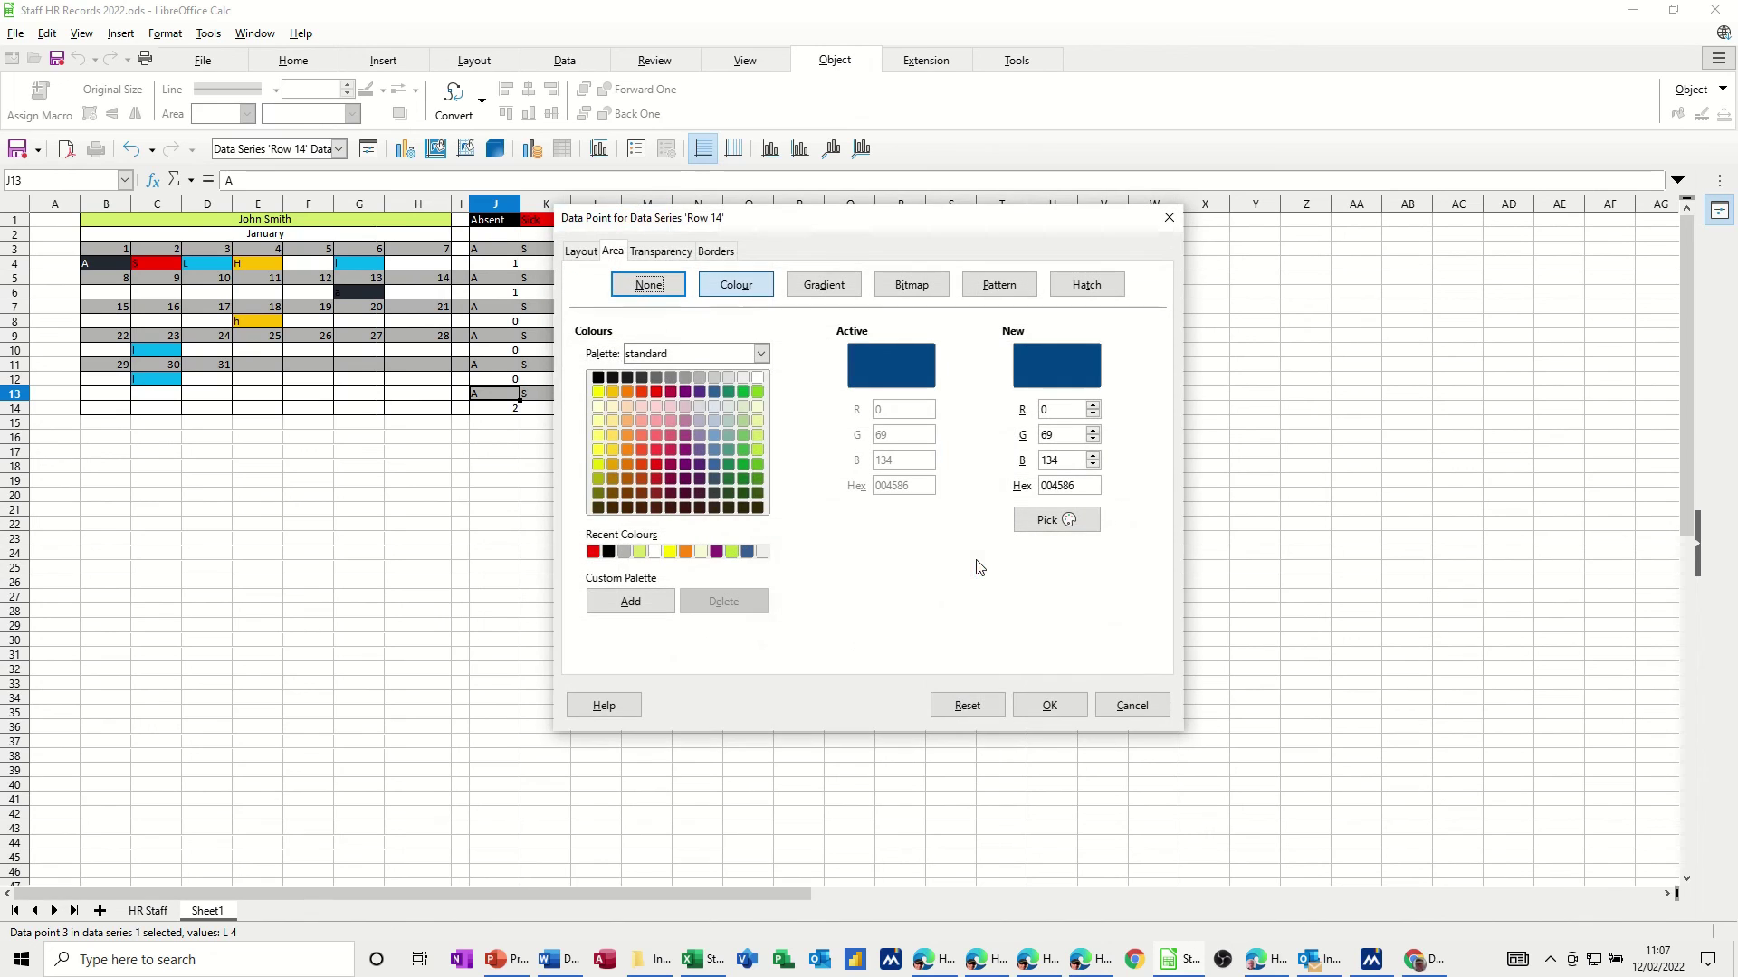
left_click(714, 441)
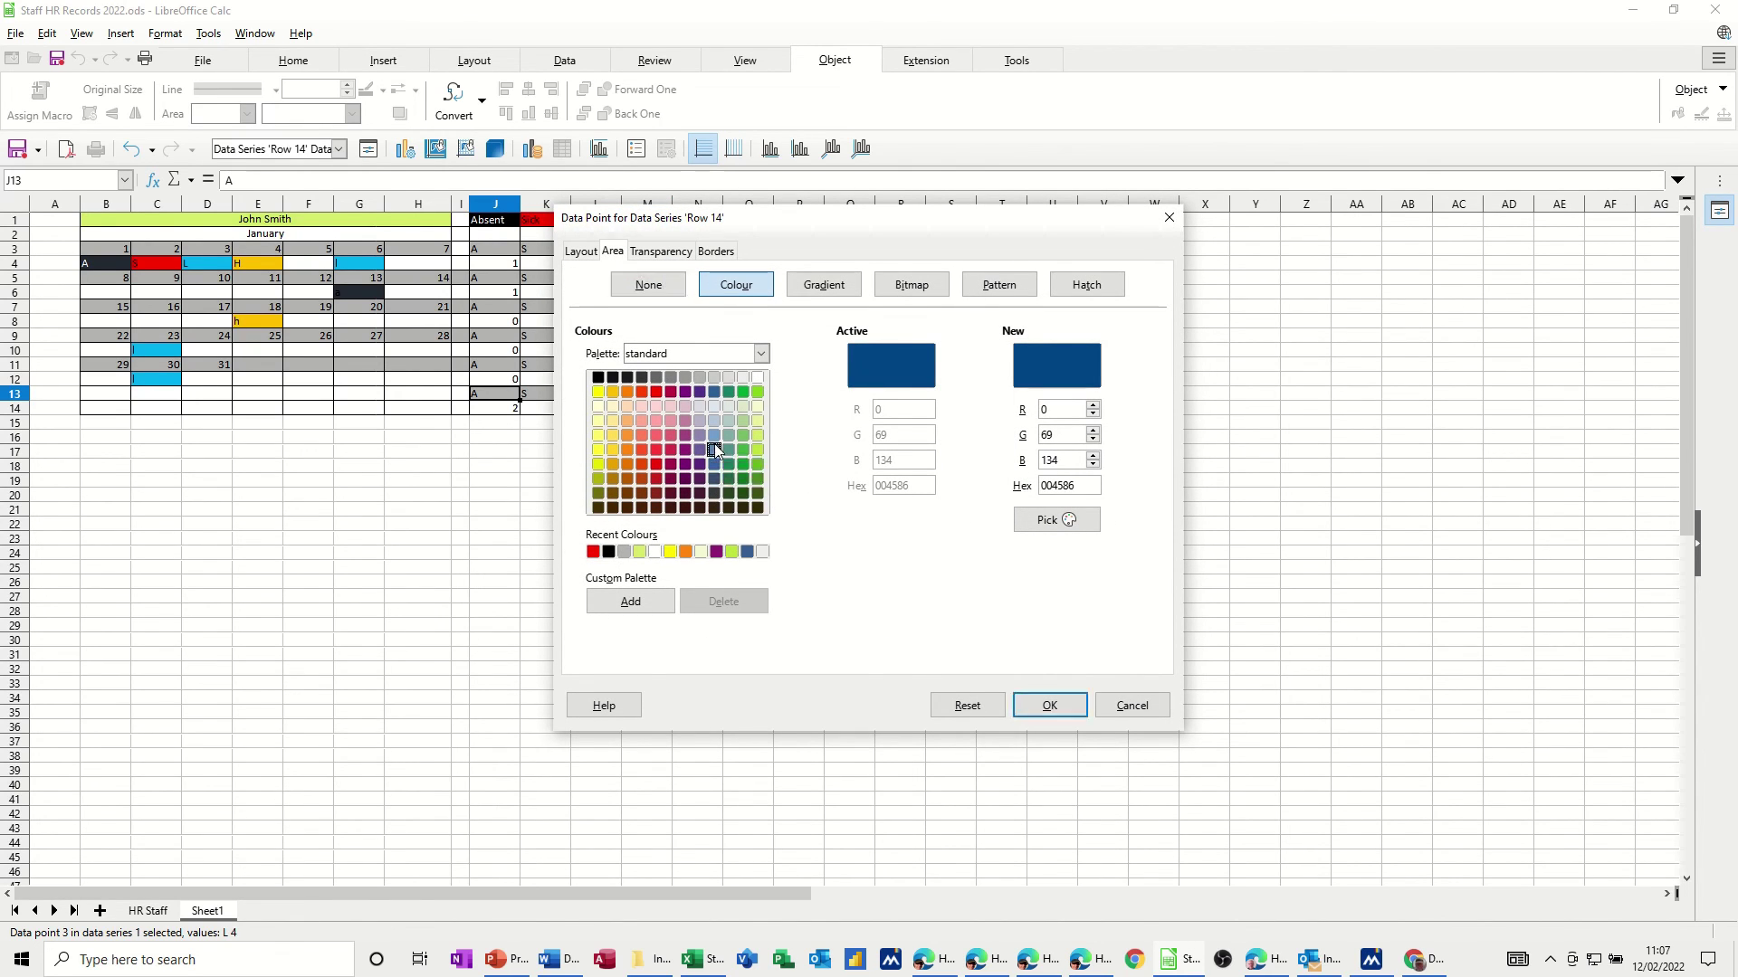
left_click(1054, 707)
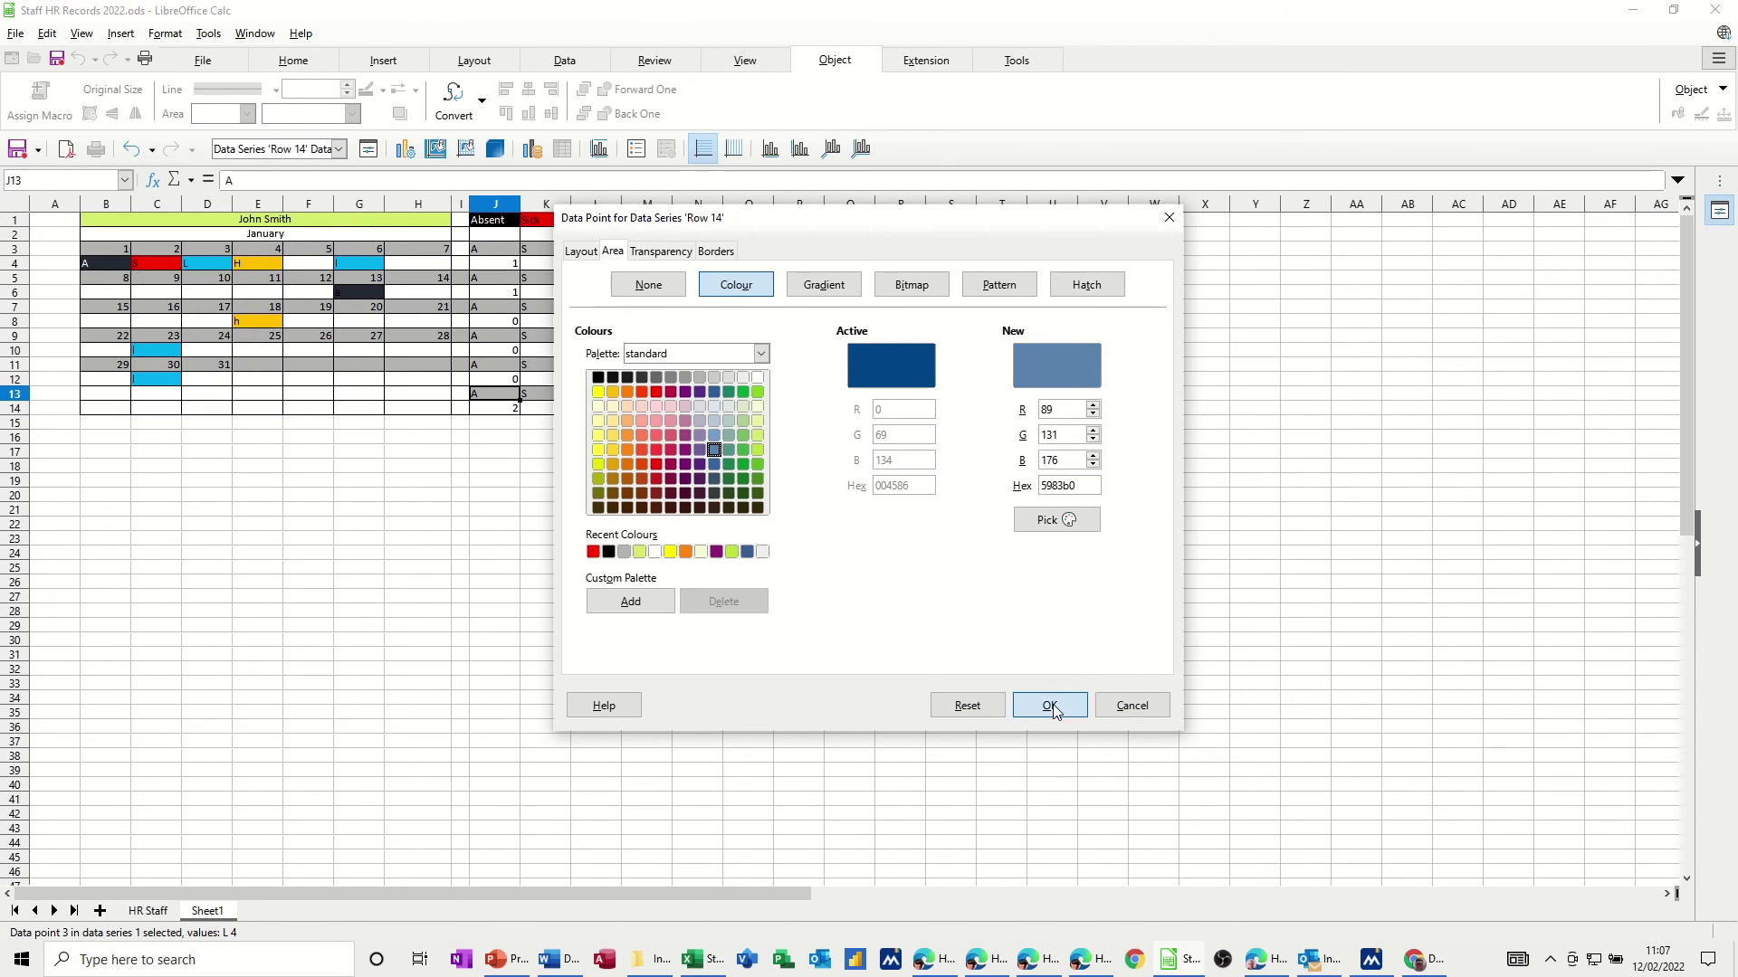
Step: Colour the H bar orange and exit chart editing
double_click(1060, 589)
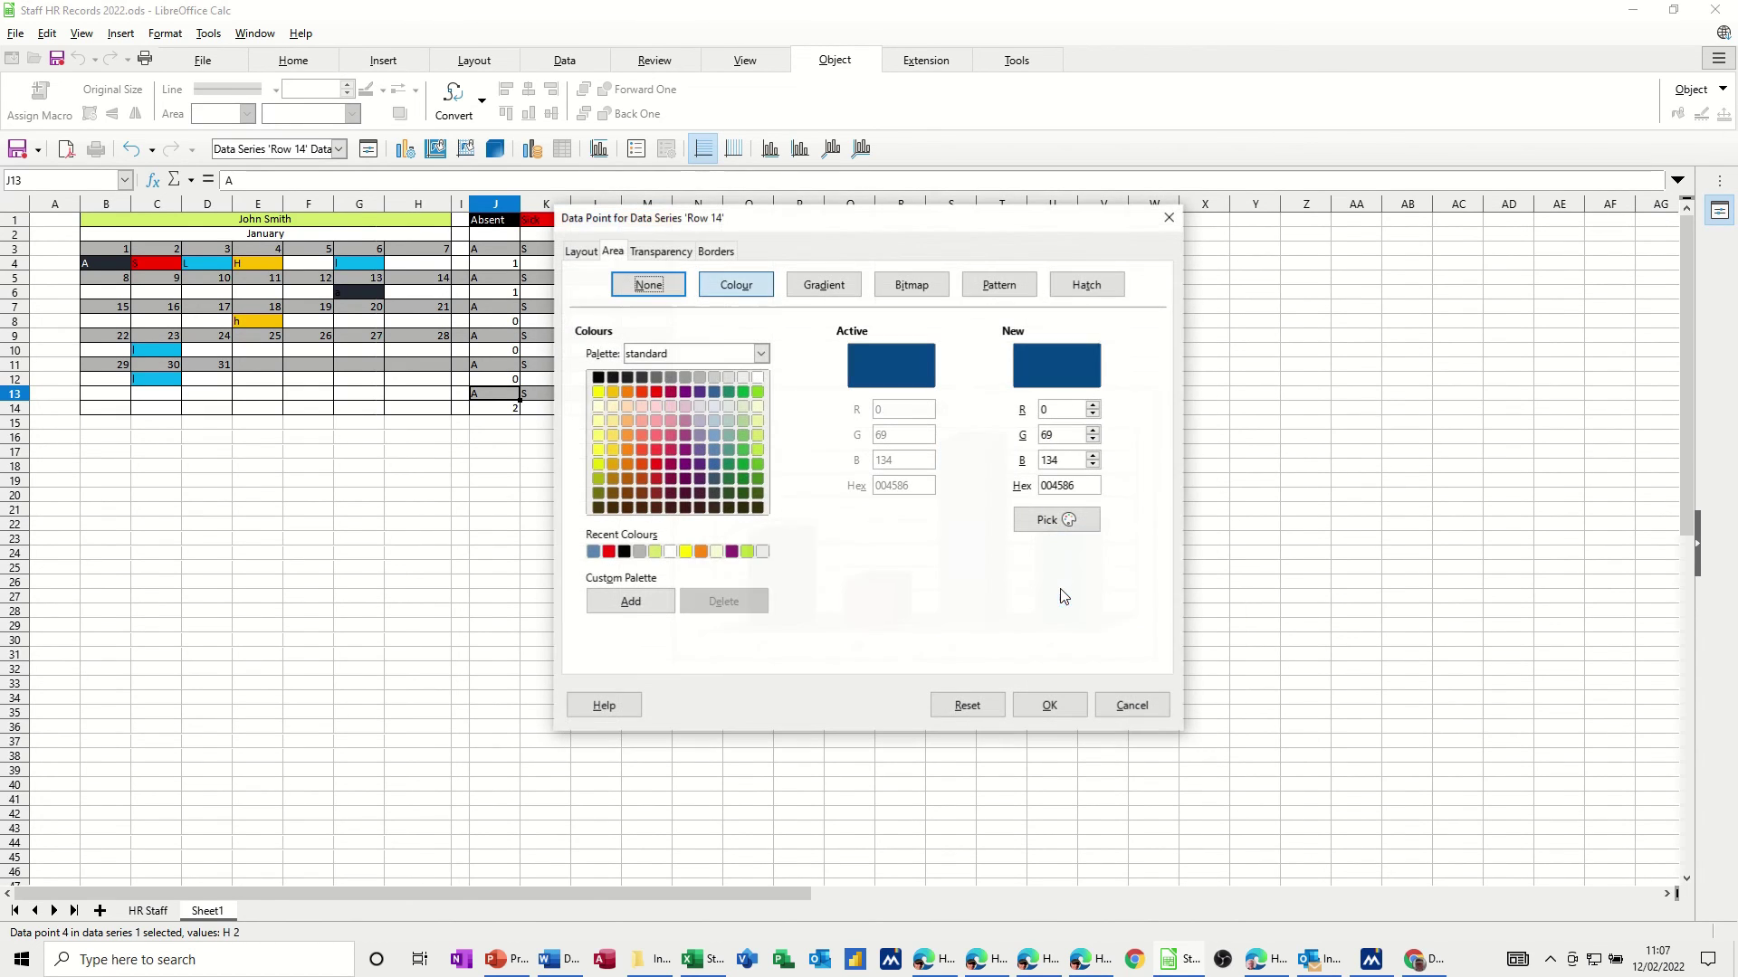
left_click(700, 552)
left_click(1069, 709)
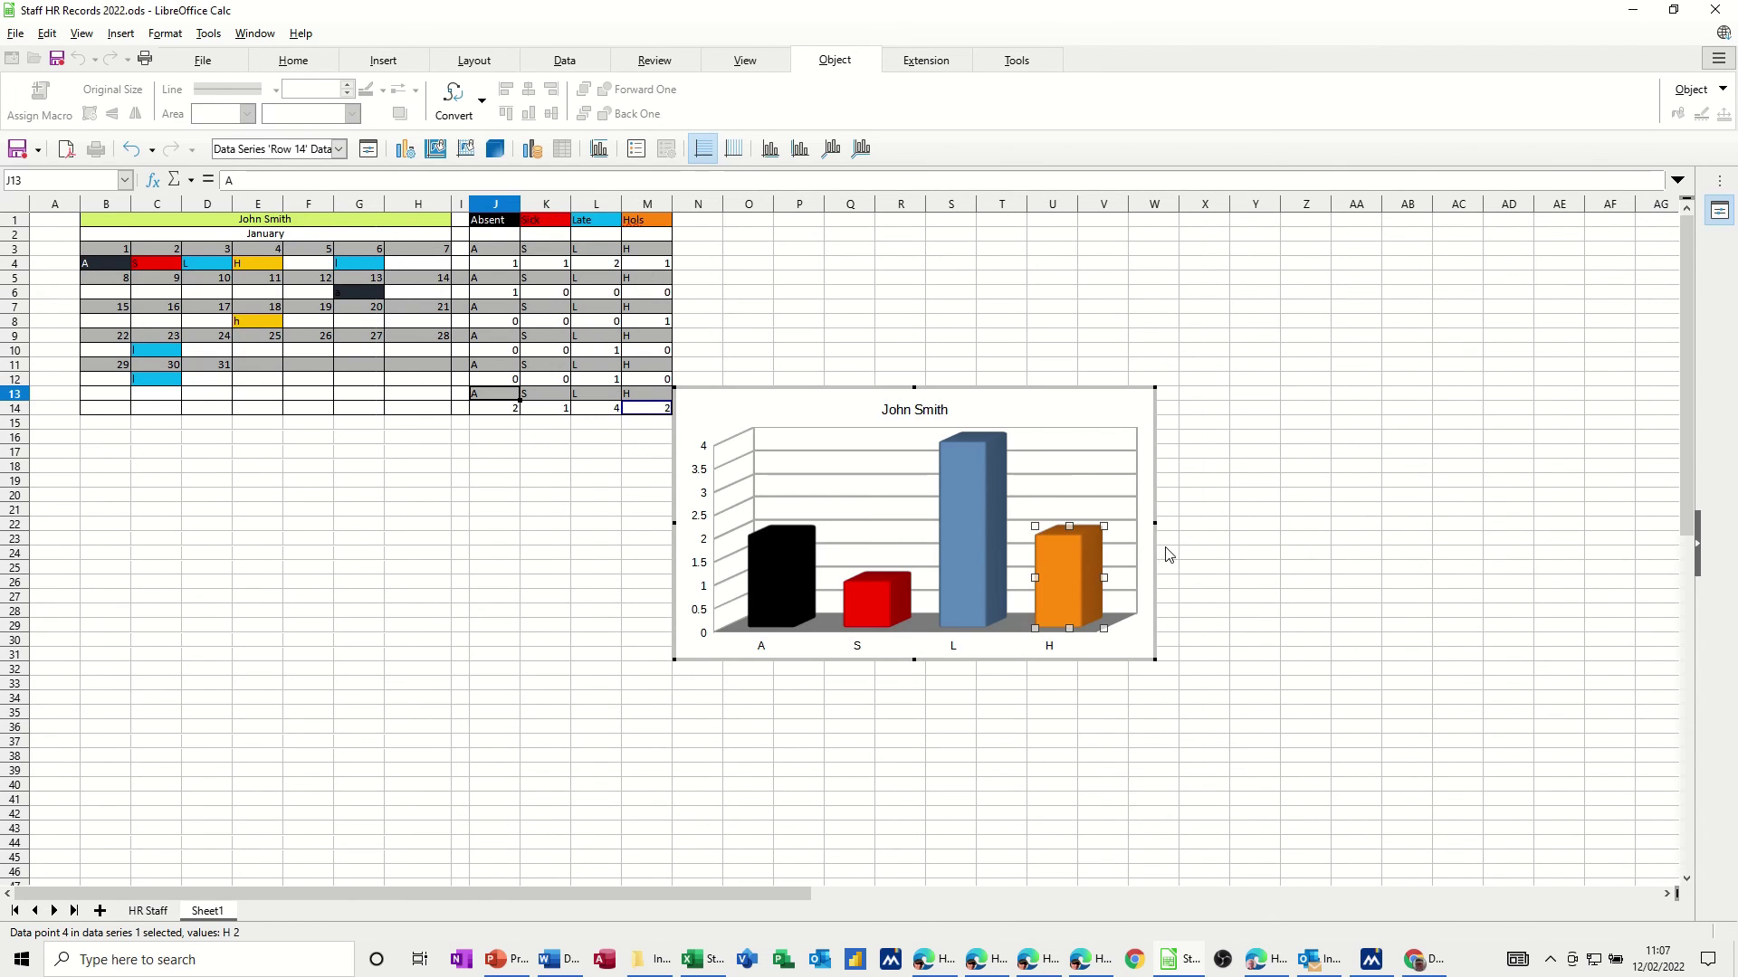
left_click(1218, 559)
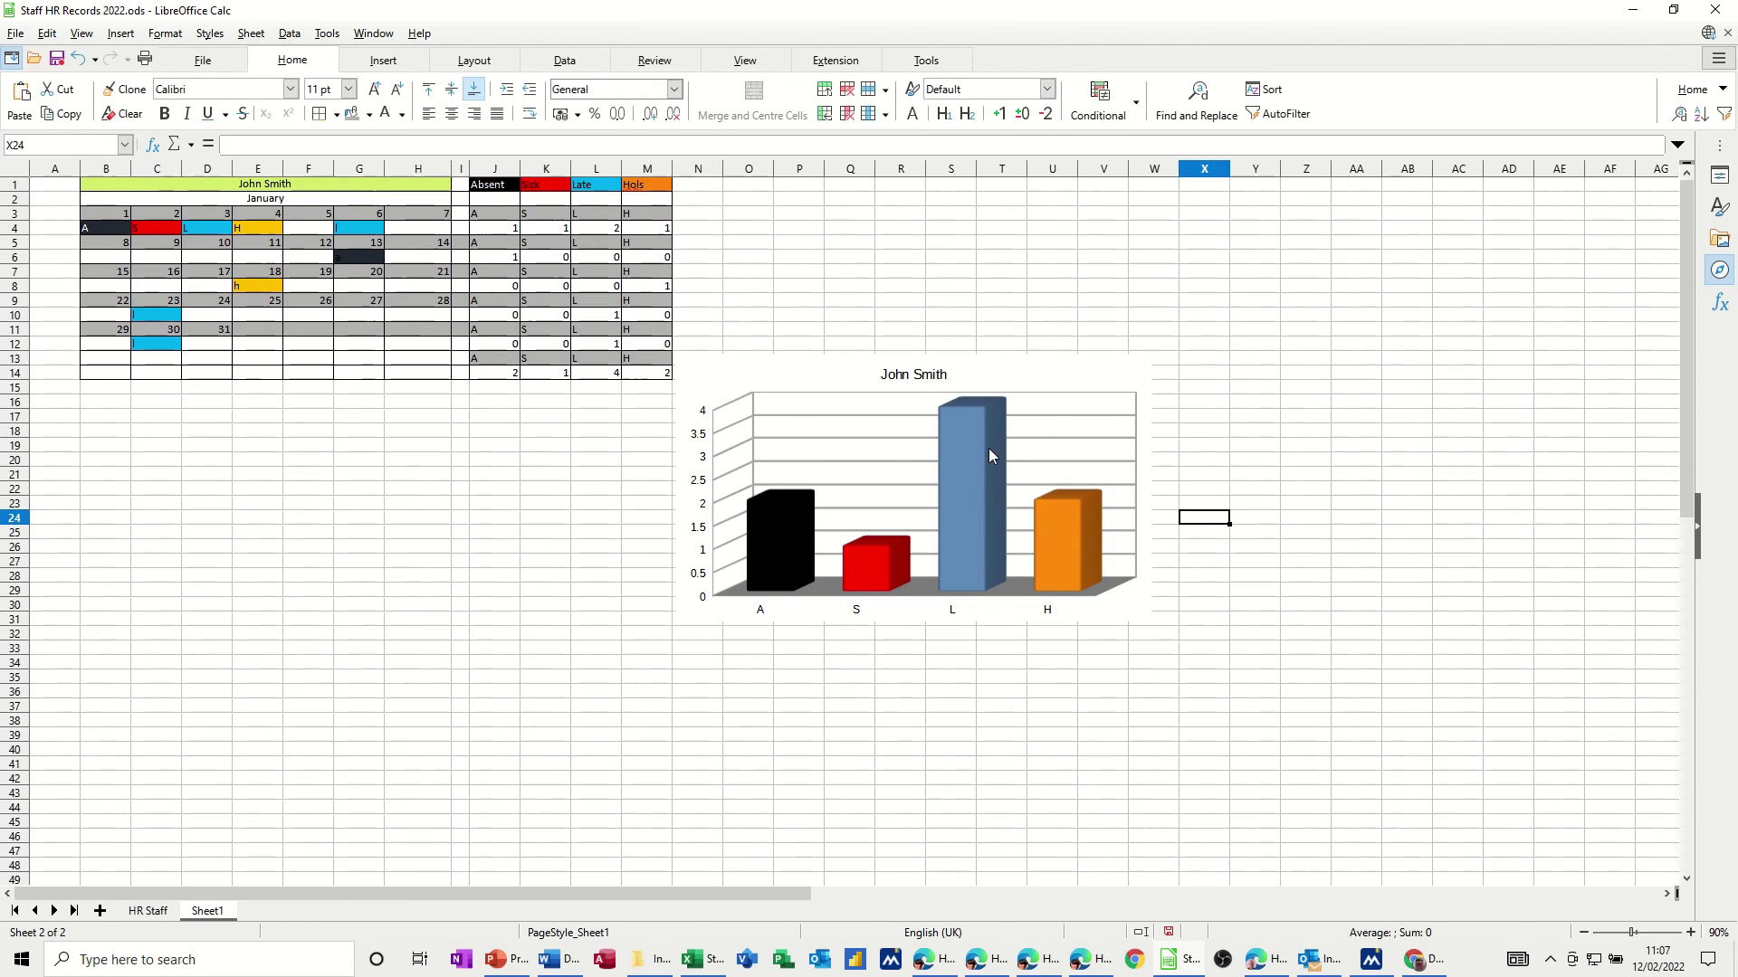
Step: Move the John Smith chart up beside the tallies near row 1 and shrink it
left_click(973, 356)
left_click_drag(973, 357, 971, 183)
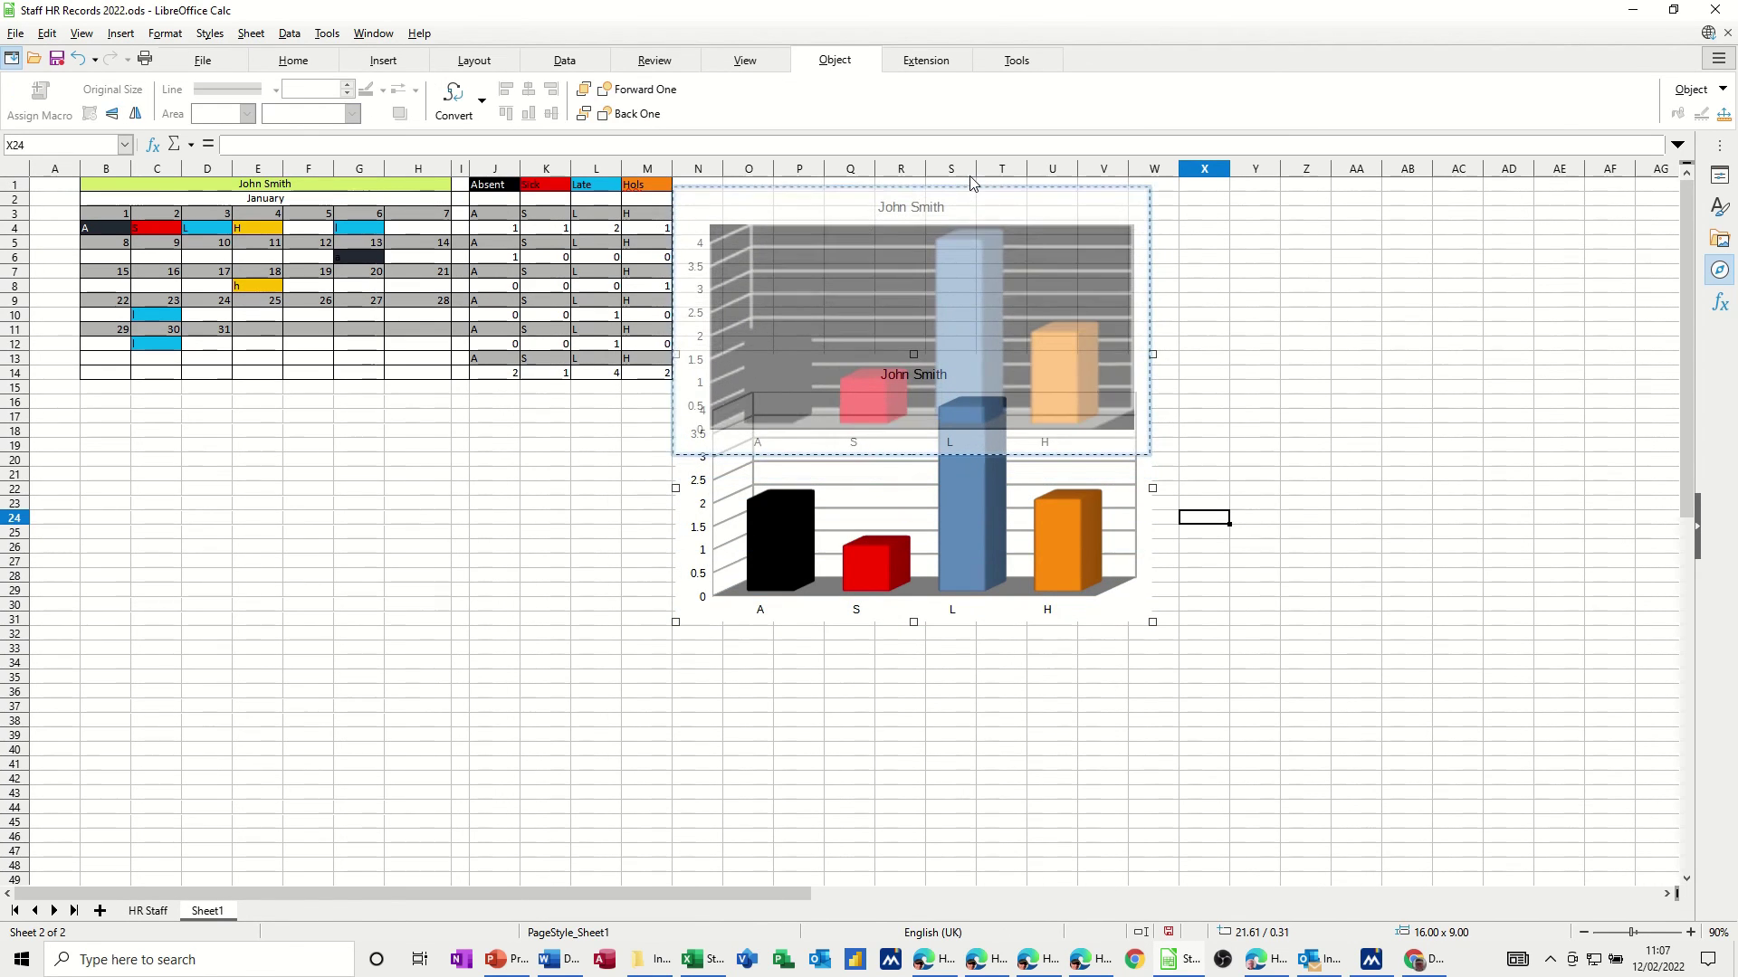
left_click_drag(971, 183, 971, 183)
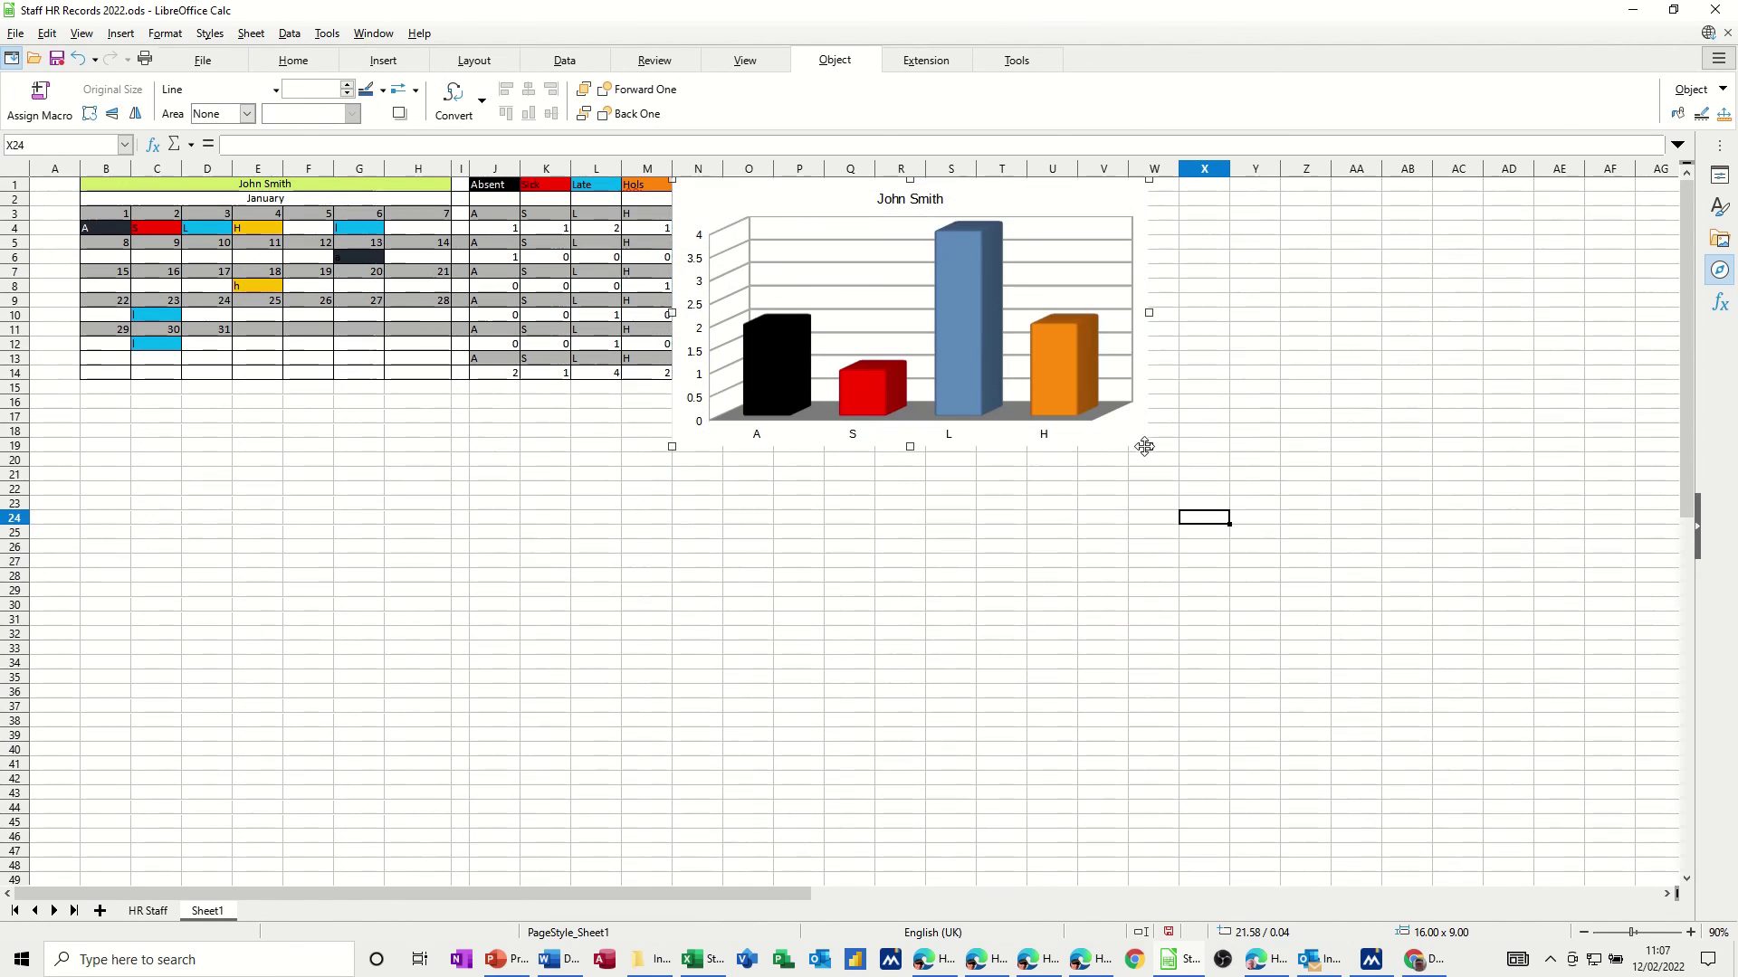
mouse_move(1147, 447)
left_mouse_down()
mouse_move(992, 393)
mouse_move(1053, 395)
left_mouse_up()
left_click(1157, 320)
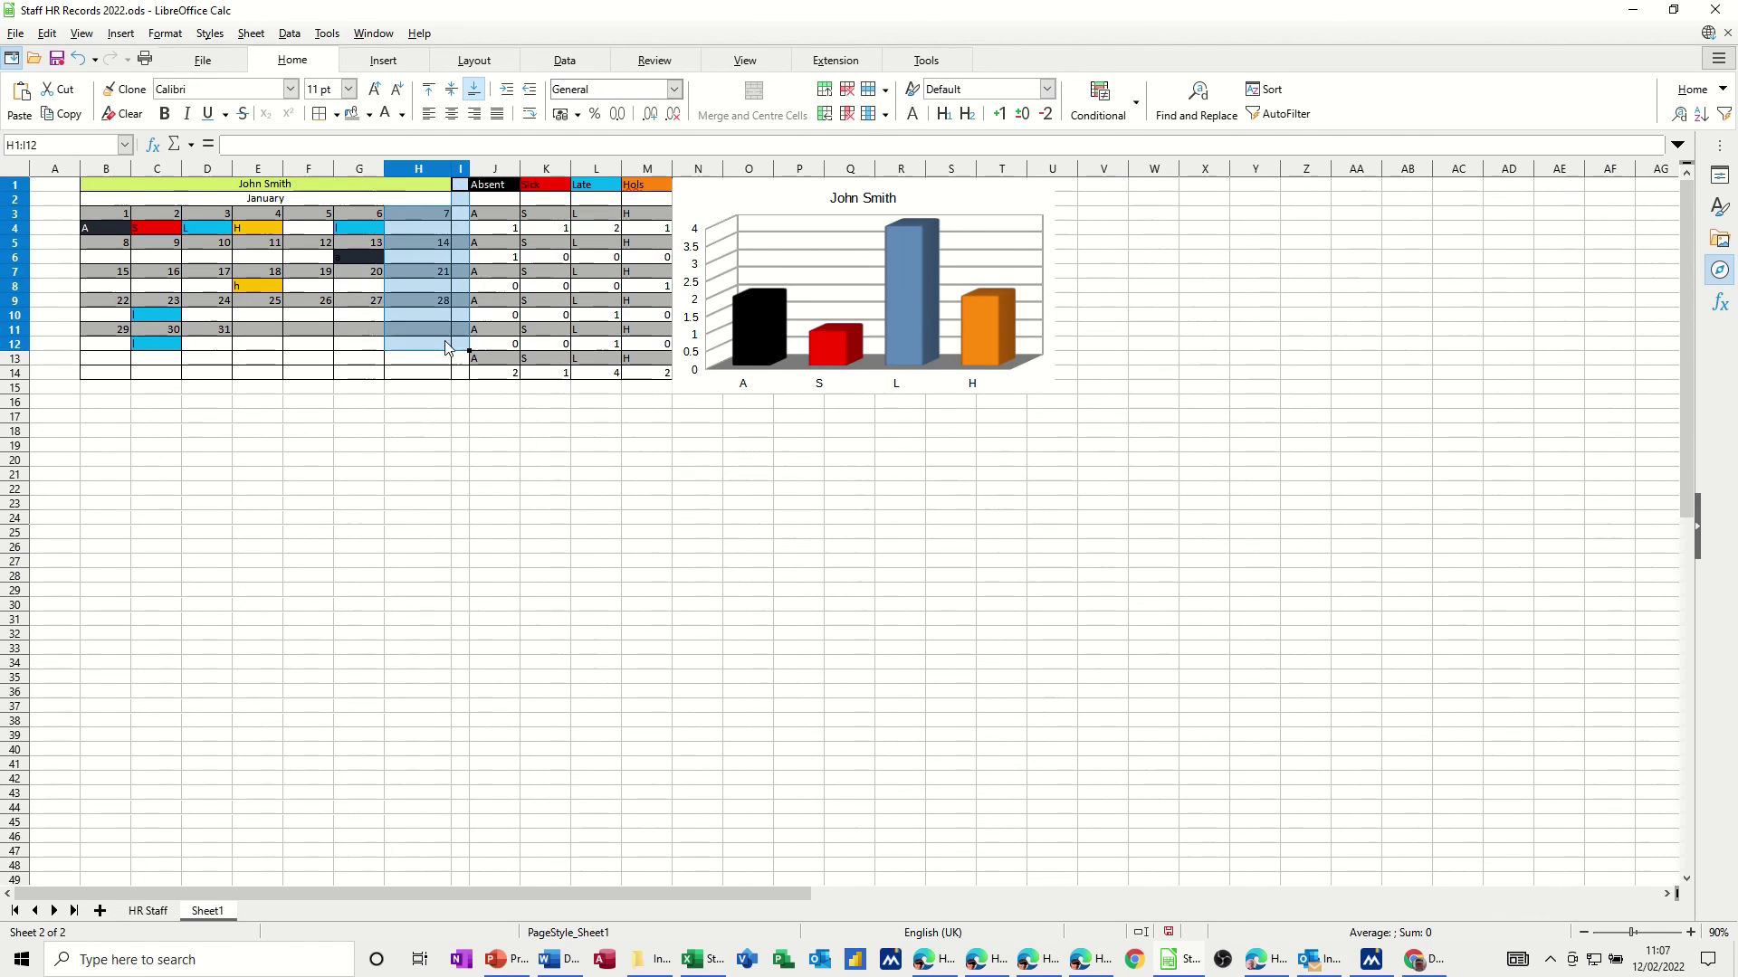
Step: Shade cells I1:I14 with a grey background
left_click_drag(462, 185, 462, 374)
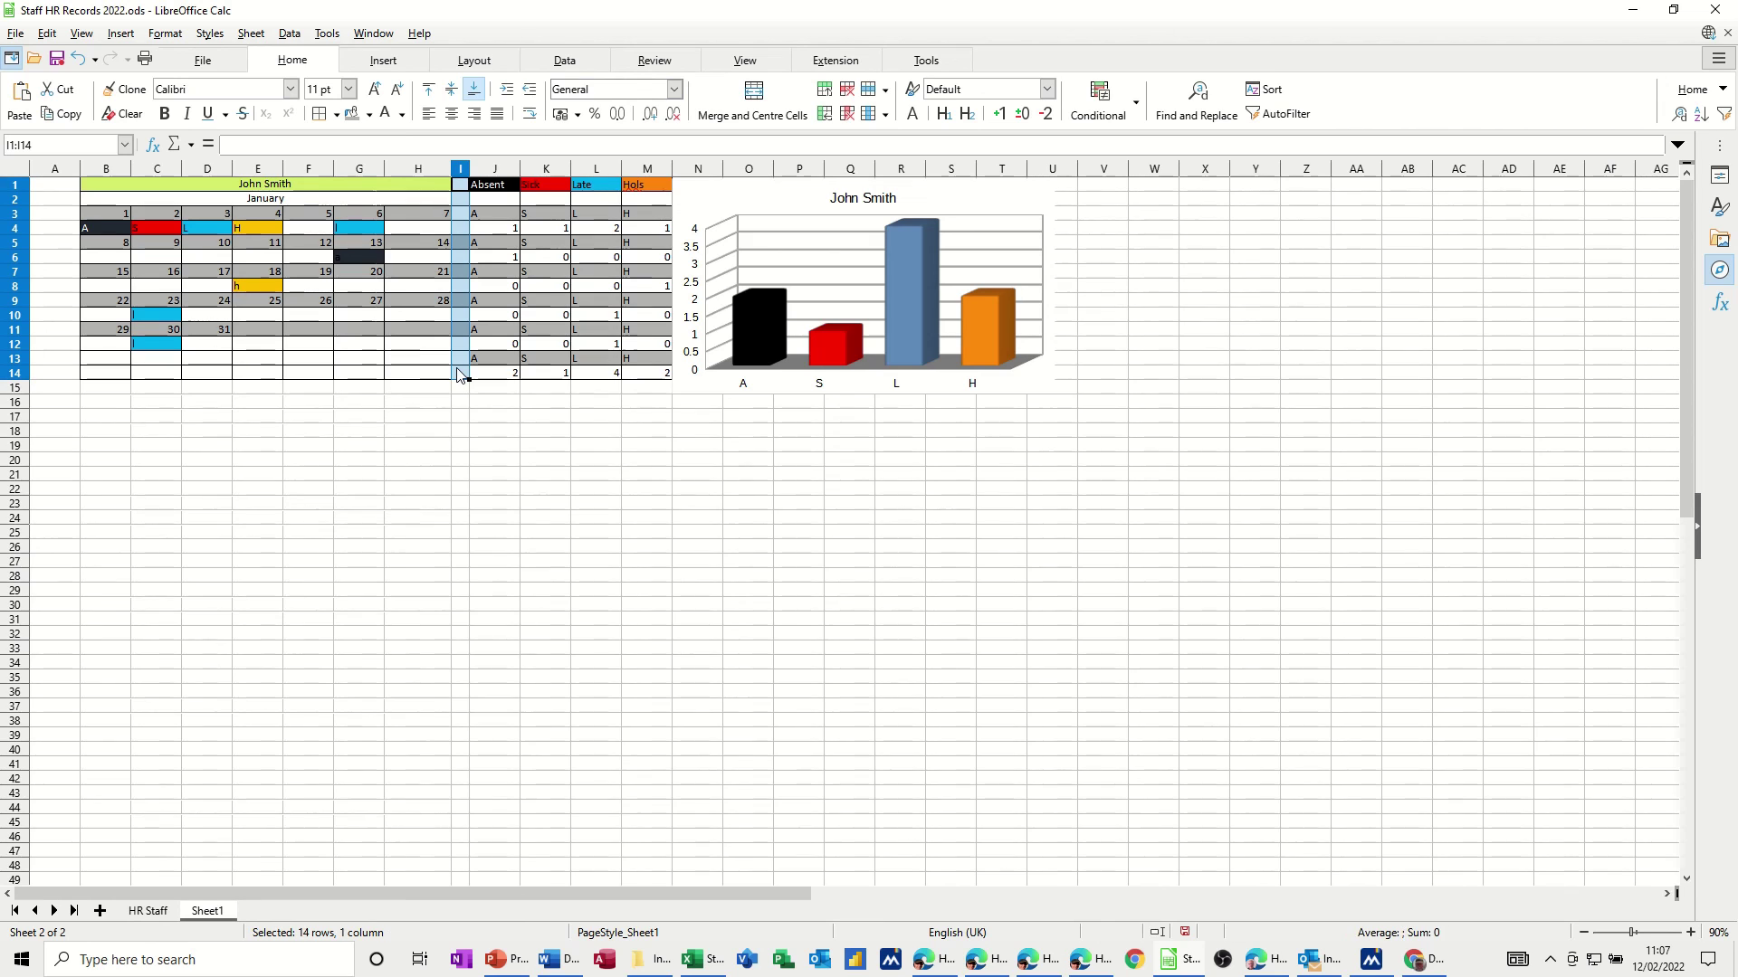
left_click(351, 117)
left_click(477, 433)
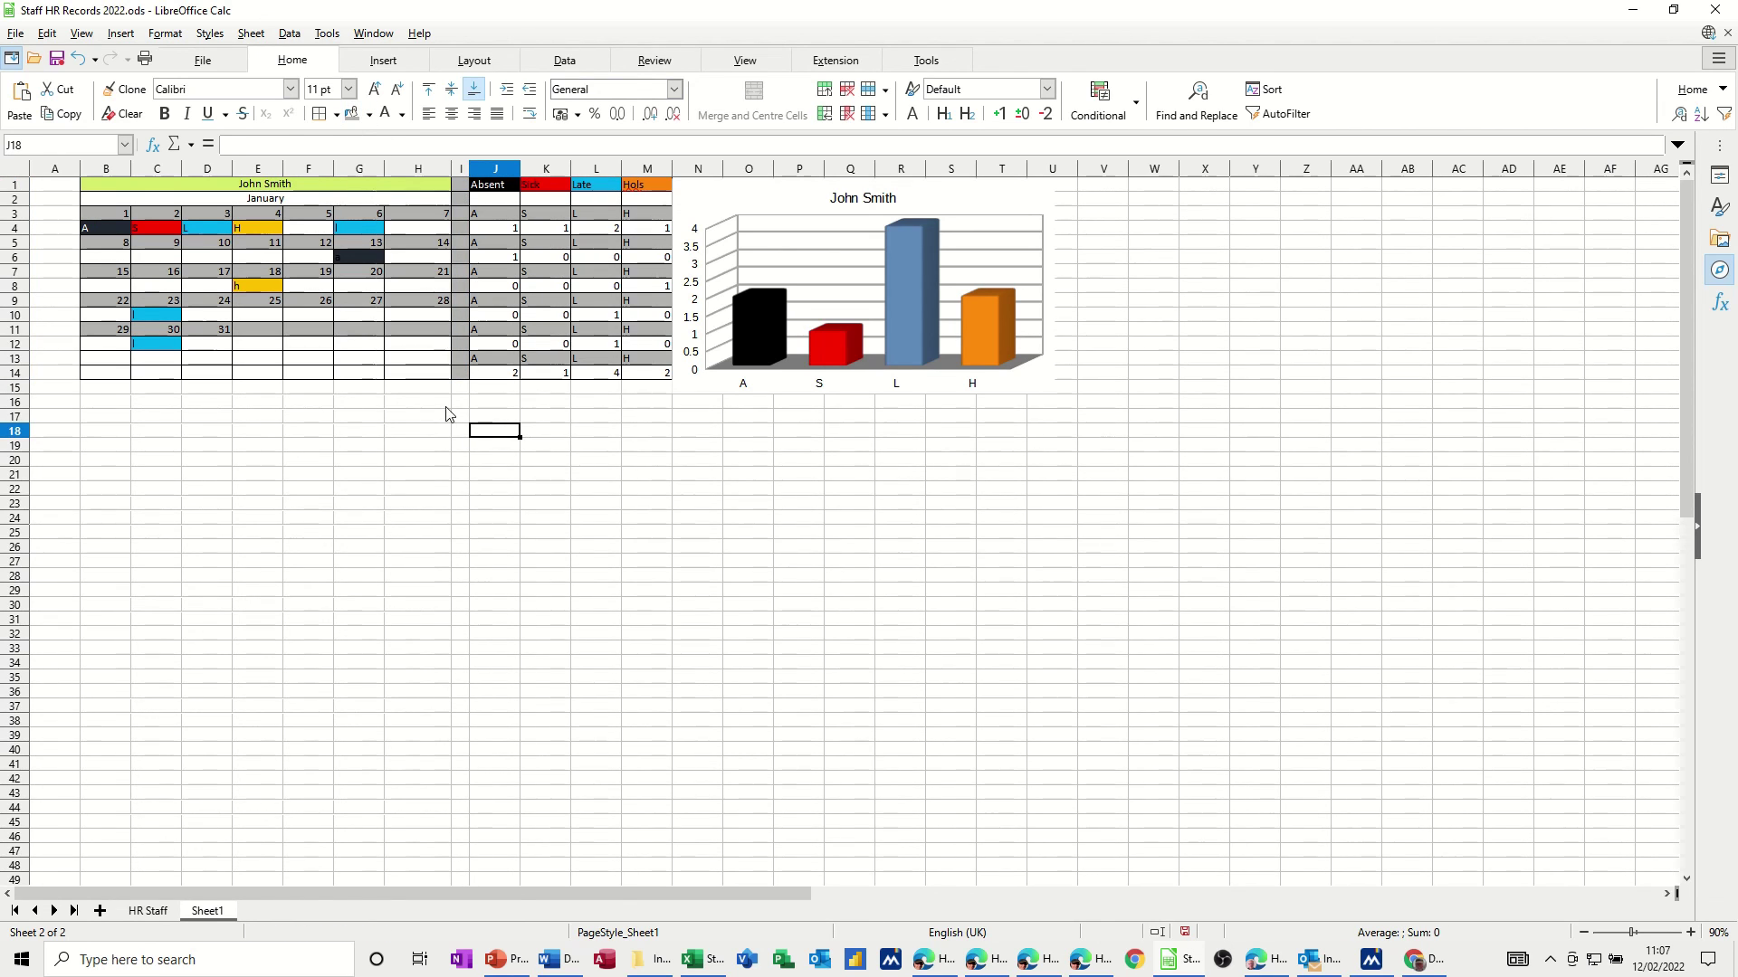